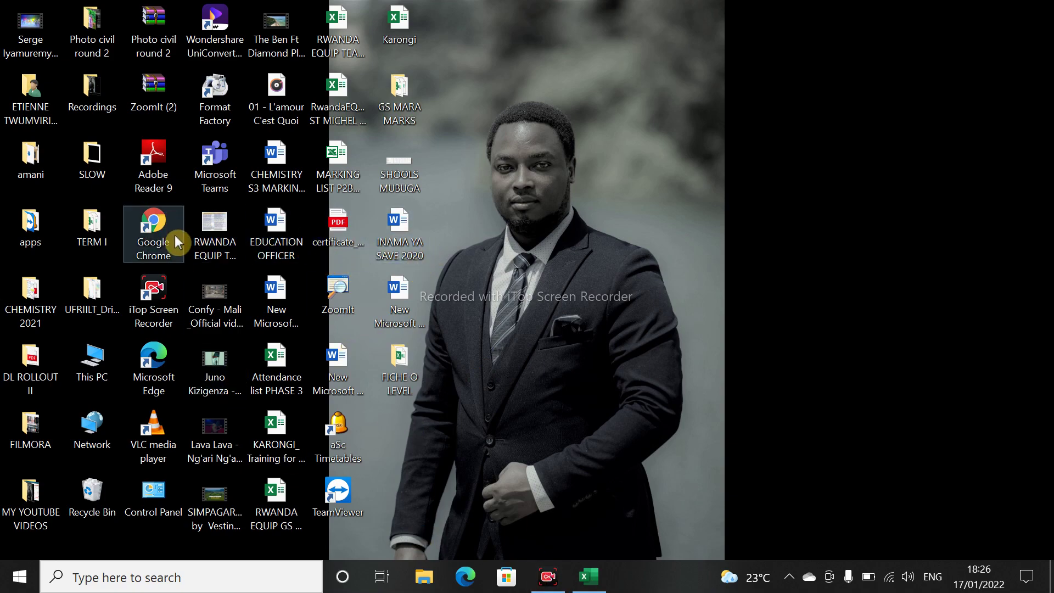
click(154, 229)
double_click(153, 226)
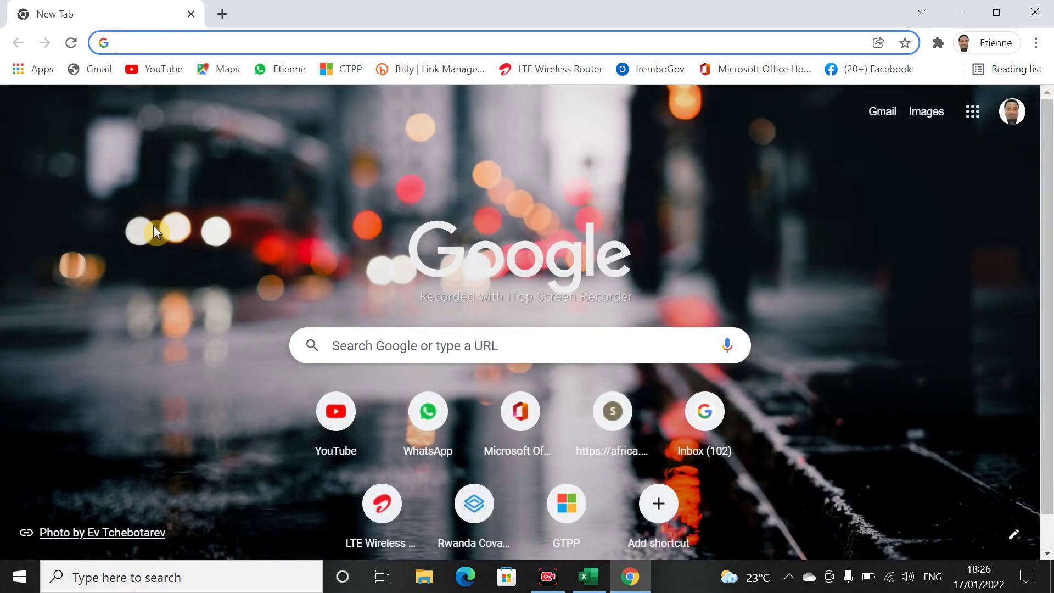
text(www)
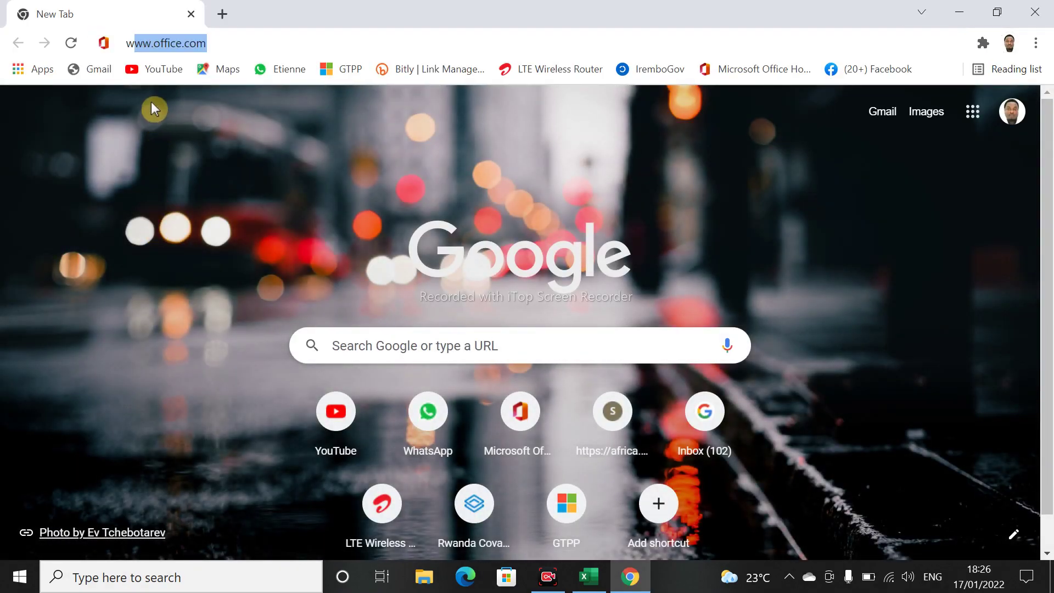
text(.)
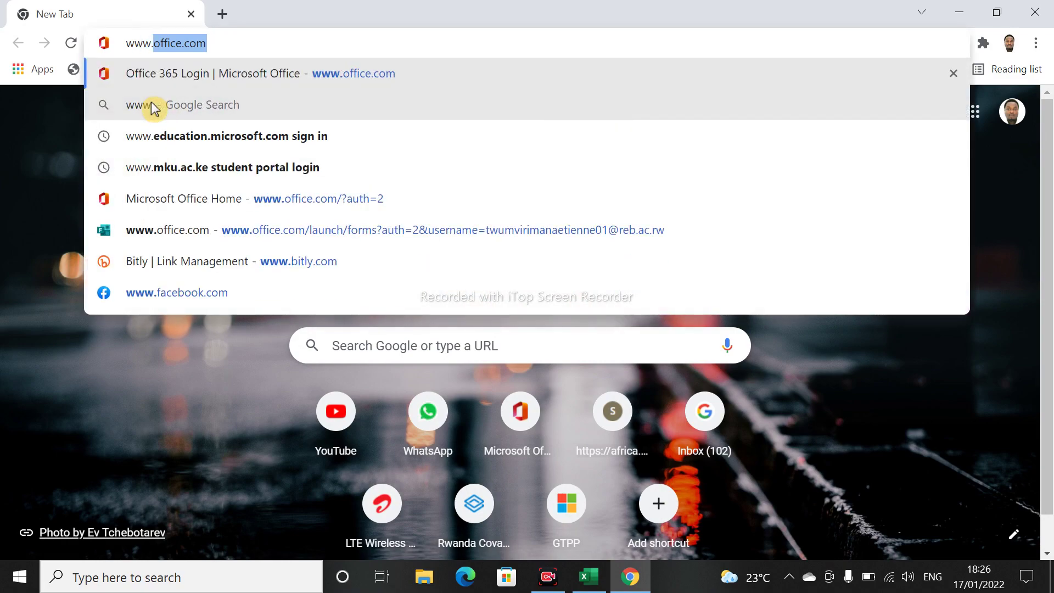
key(Return)
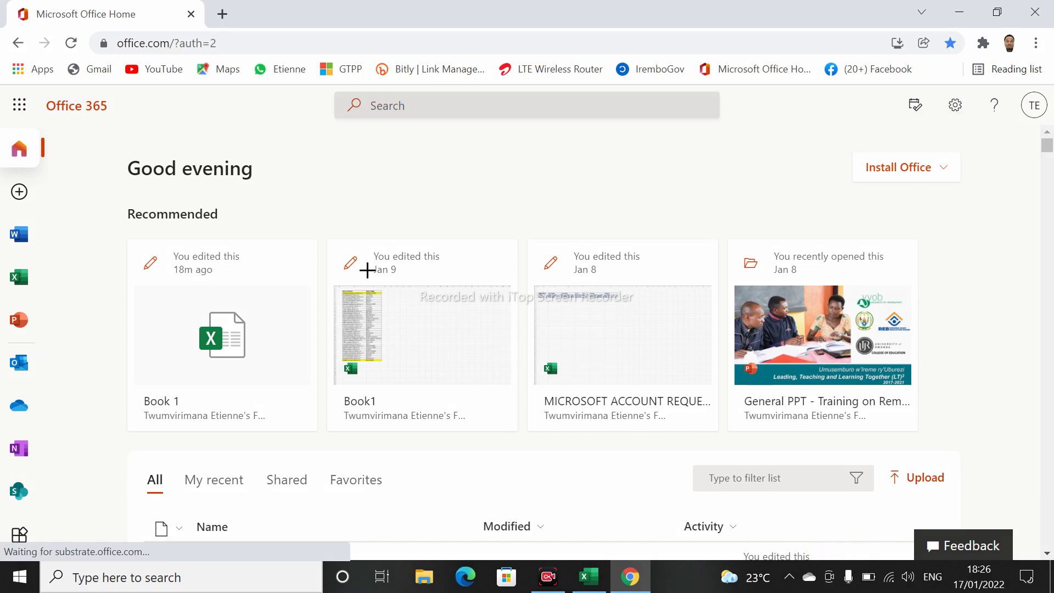
Draw annotation arrows, one toward the Book 1 file, then open the Office app launcher.
drag(198, 144, 31, 111)
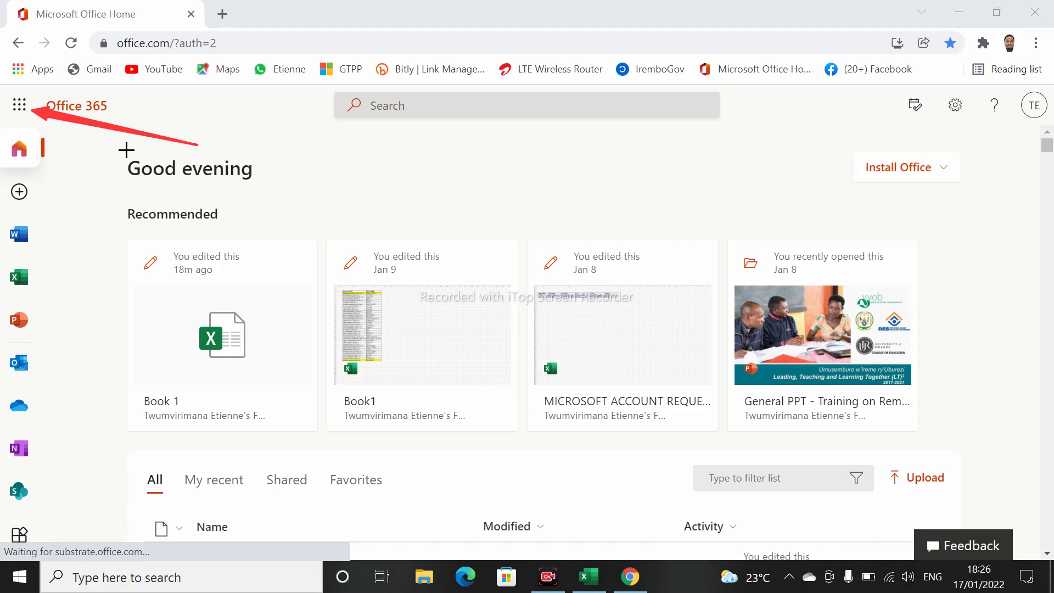
drag(271, 195, 32, 280)
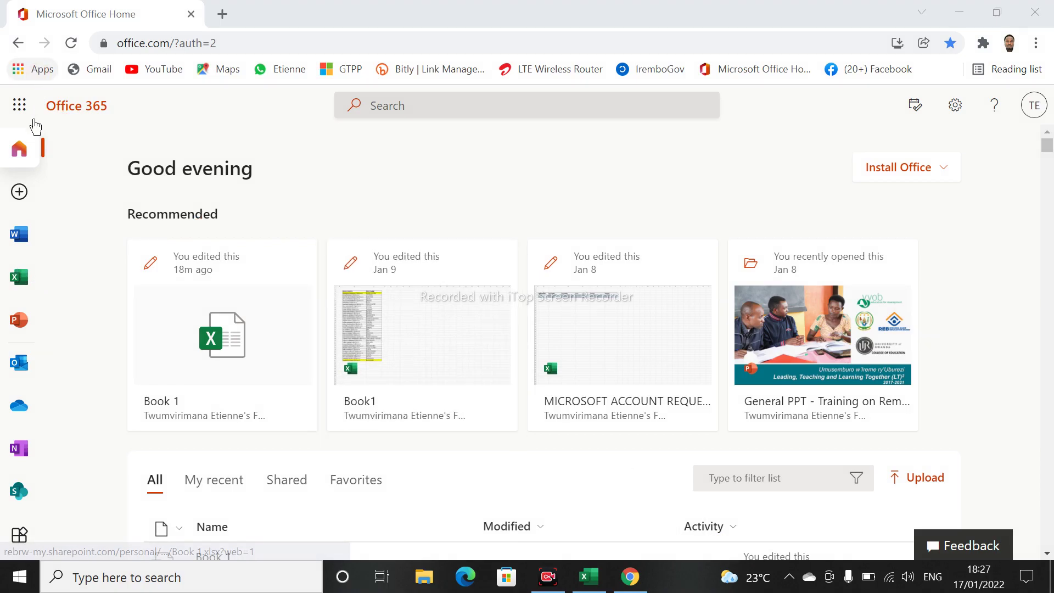
click(19, 105)
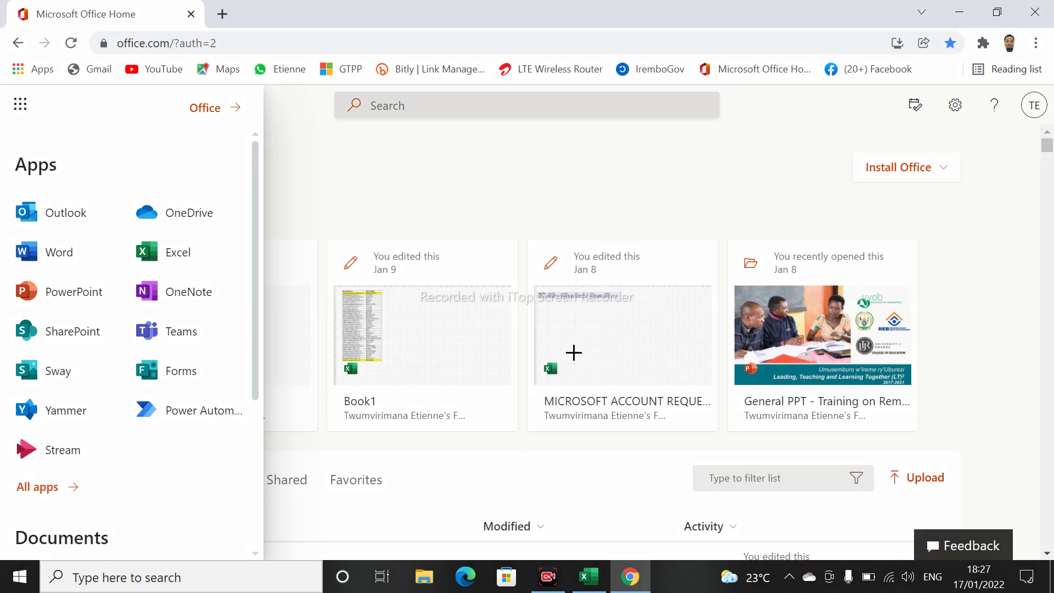
Annotate Excel in the app list and launch Excel for the web.
mouse_move(107, 226)
mouse_down()
mouse_move(188, 242)
mouse_move(236, 231)
mouse_move(114, 232)
mouse_move(145, 267)
mouse_up()
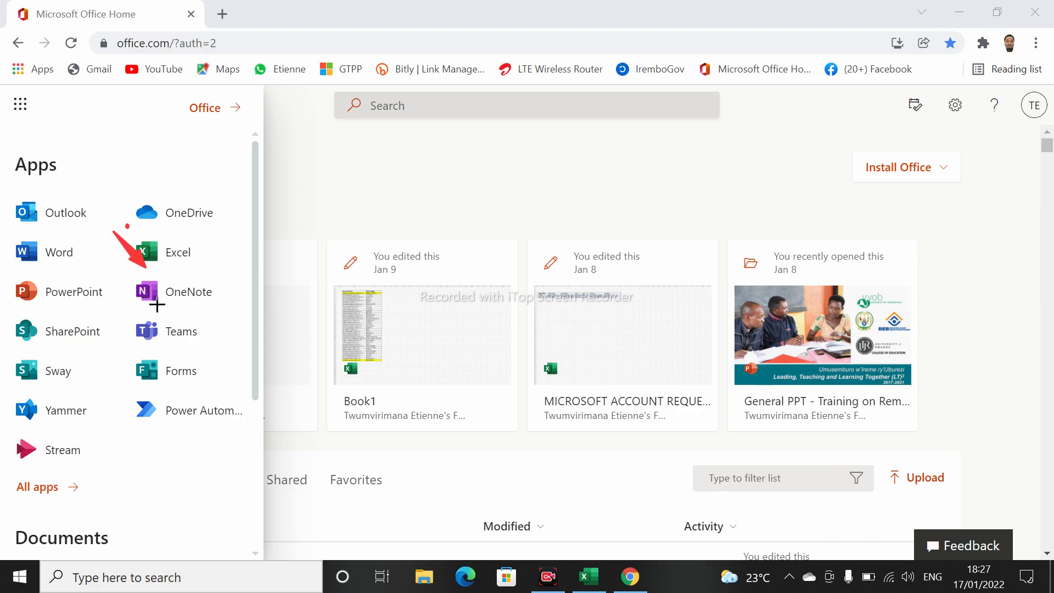
drag(157, 305, 237, 276)
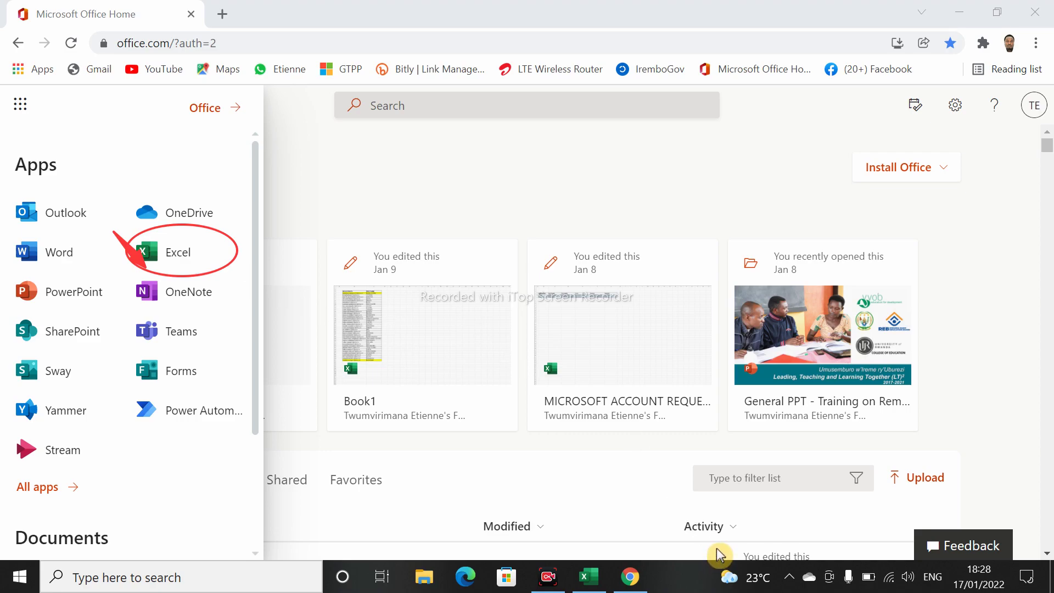
click(186, 254)
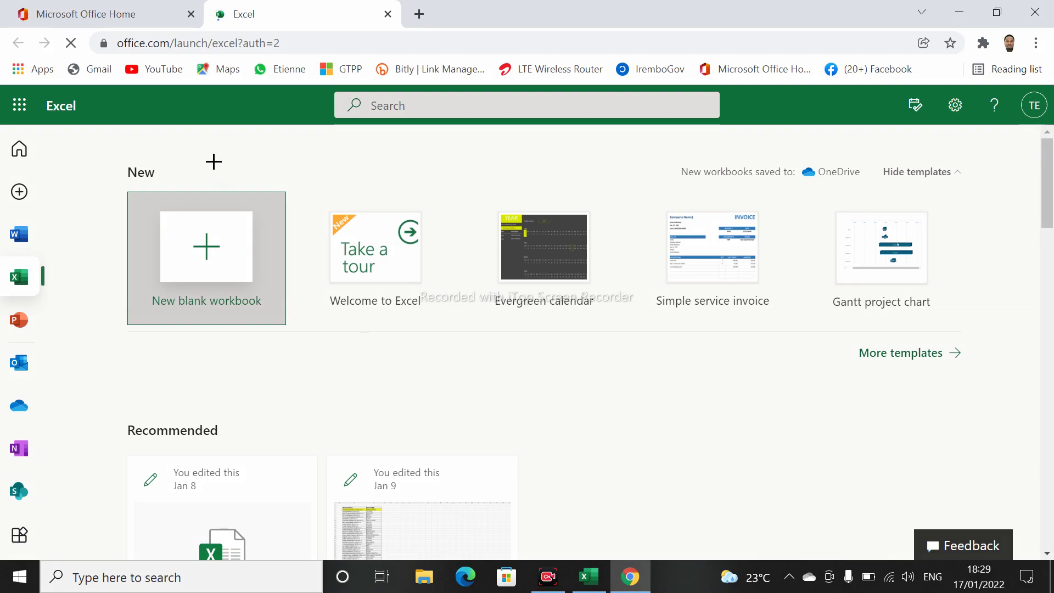
Mark the blank workbook choice with an arrow and create new blank workbook Book 2.
drag(96, 96, 201, 213)
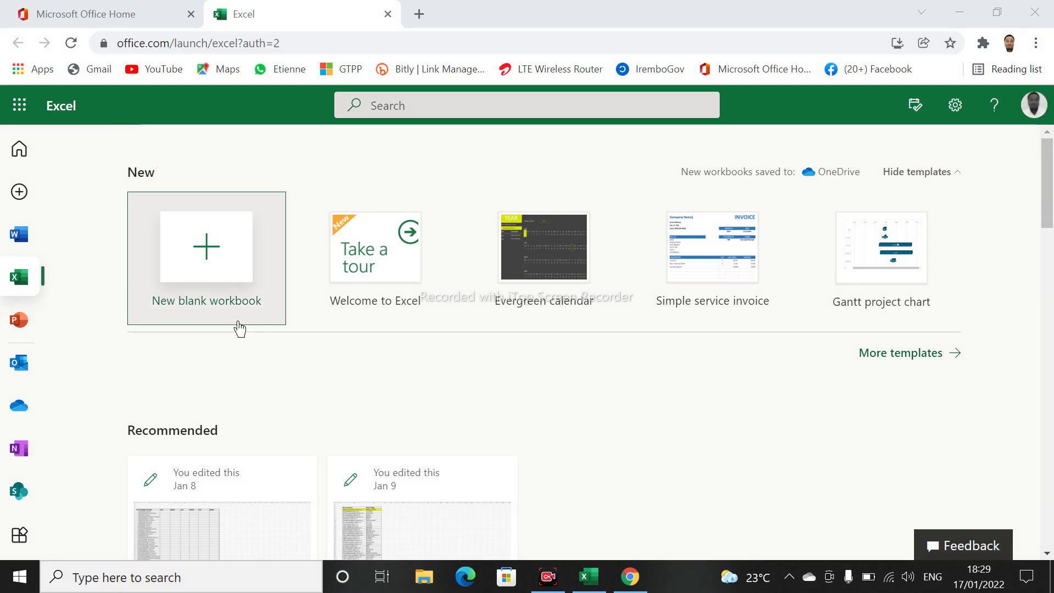
click(195, 248)
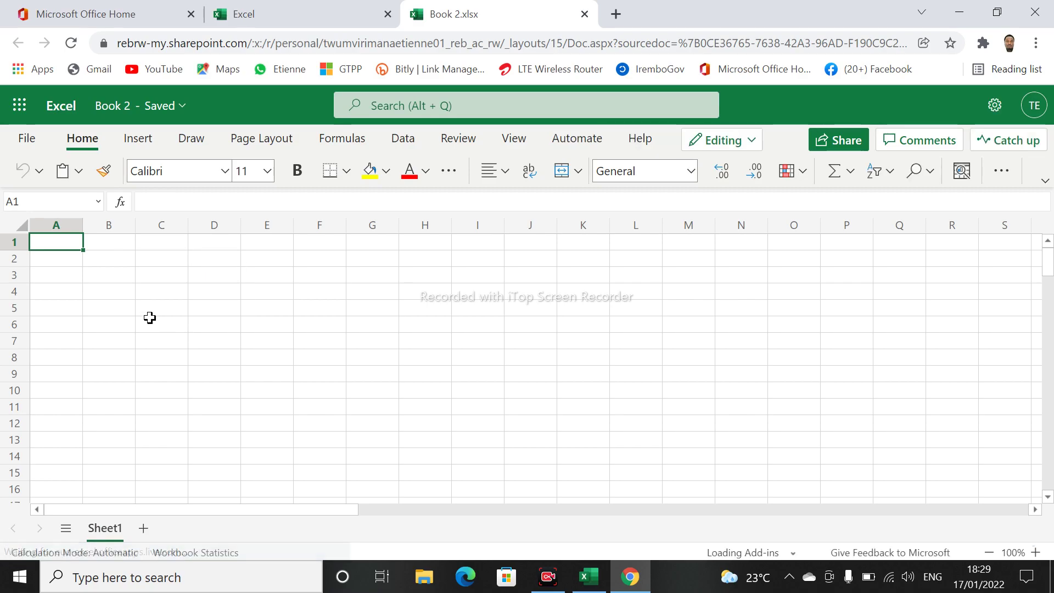
click(103, 288)
click(247, 310)
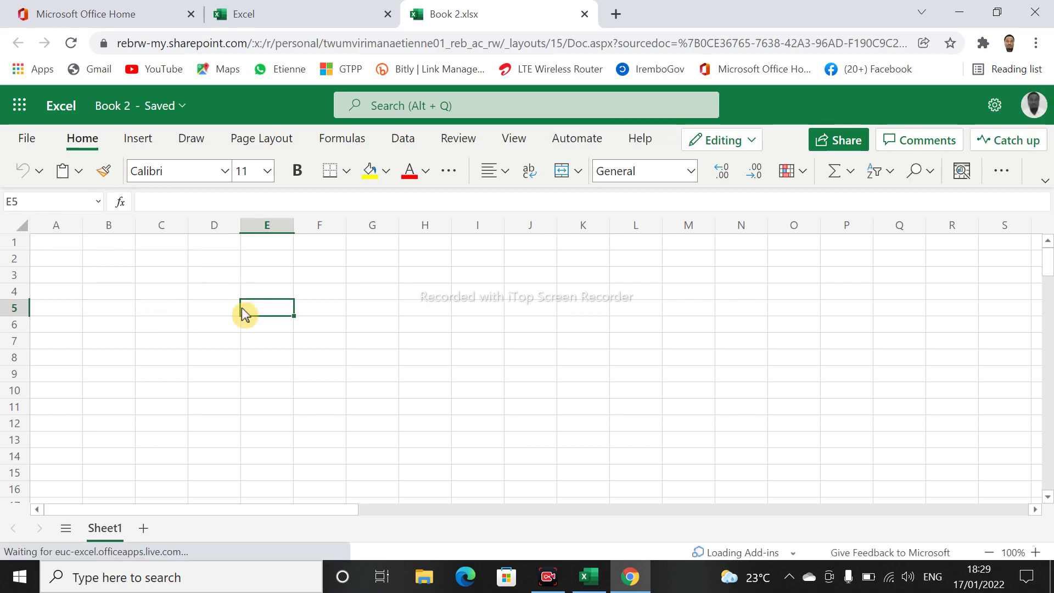
click(477, 339)
click(604, 339)
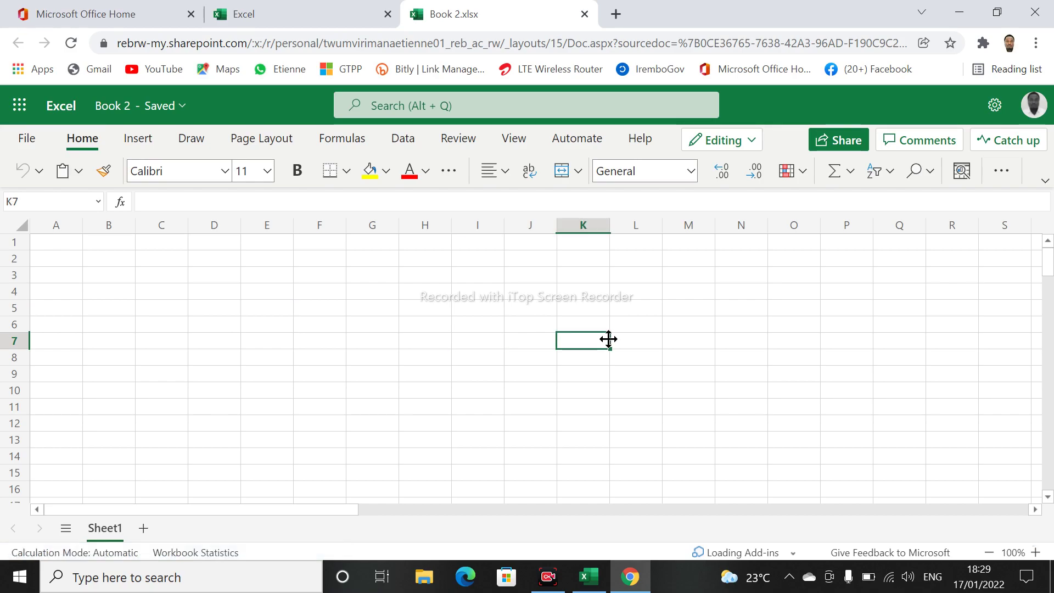
click(864, 549)
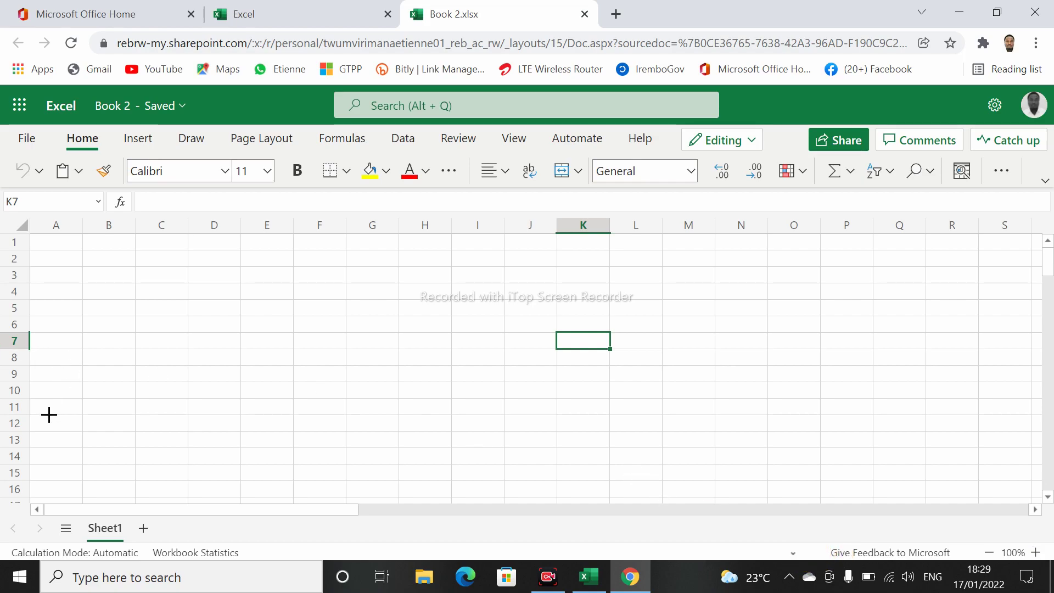
drag(48, 414, 170, 377)
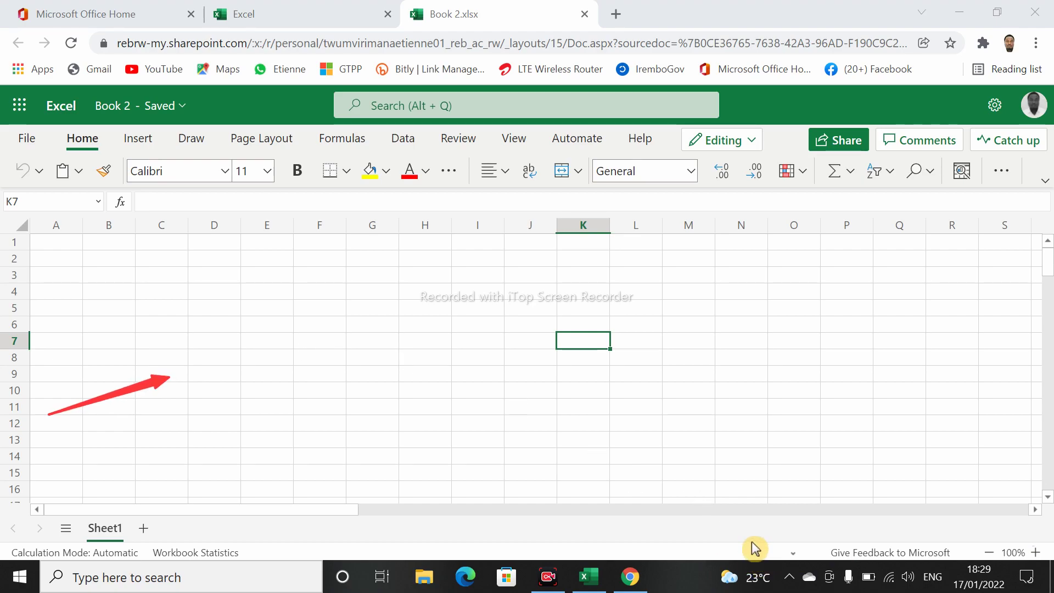
drag(253, 282, 295, 301)
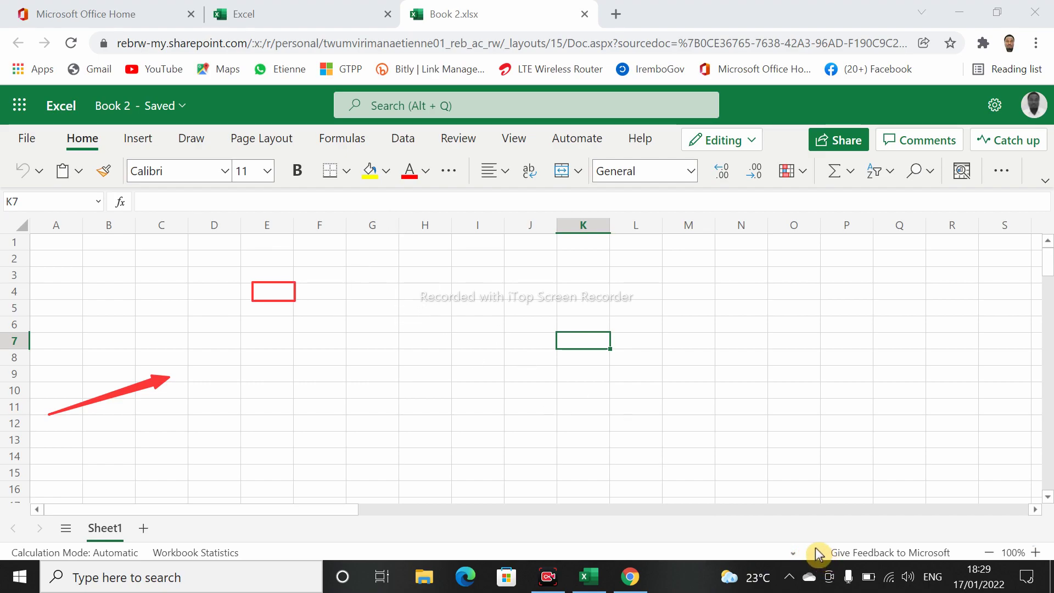
drag(265, 181, 266, 257)
drag(423, 189, 424, 295)
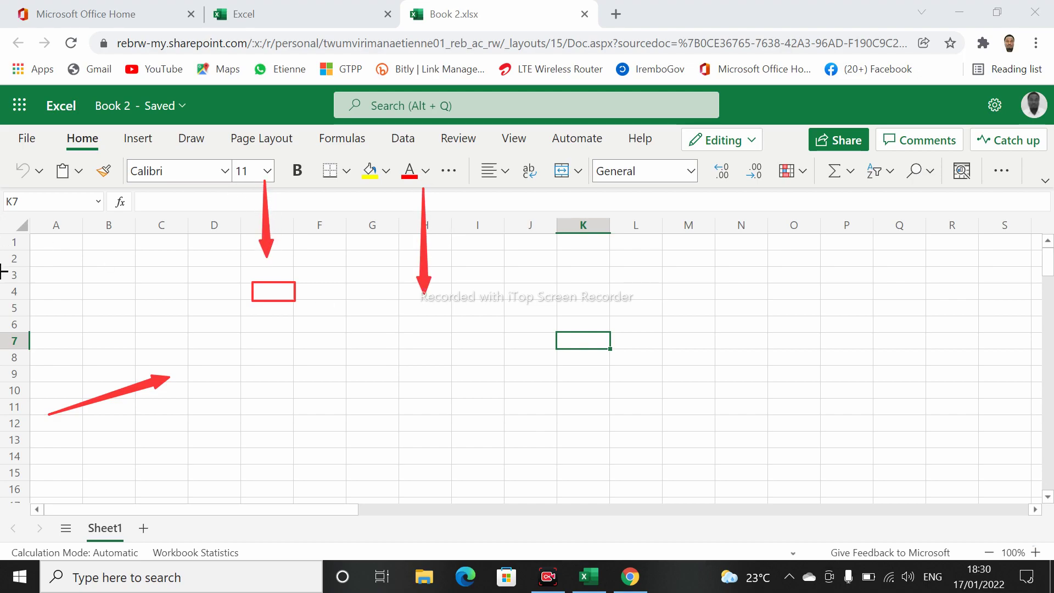
mouse_move(2, 283)
mouse_down()
mouse_move(148, 296)
mouse_move(164, 285)
mouse_up()
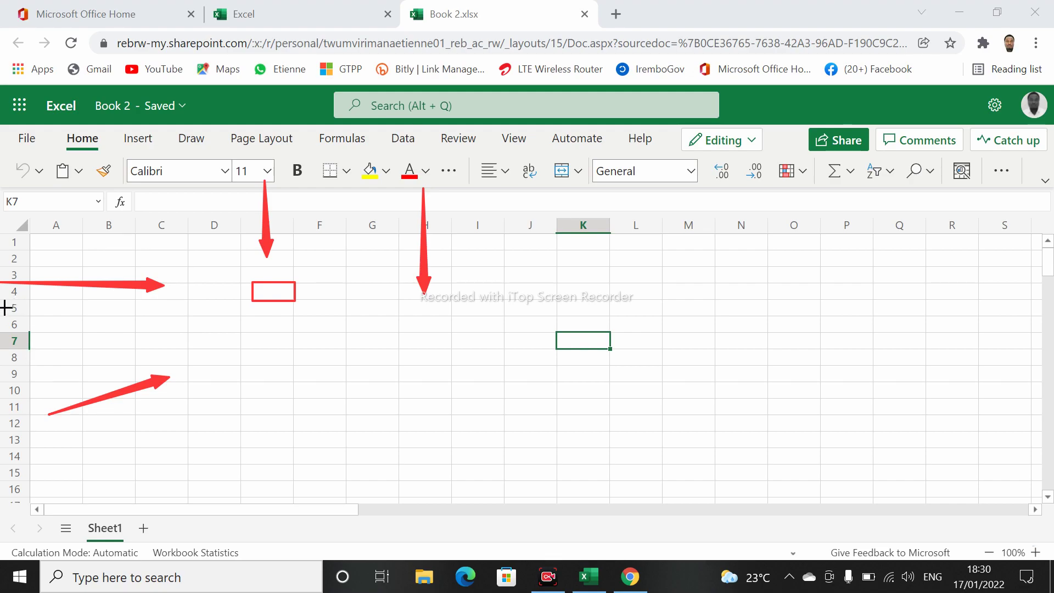
drag(5, 308, 167, 308)
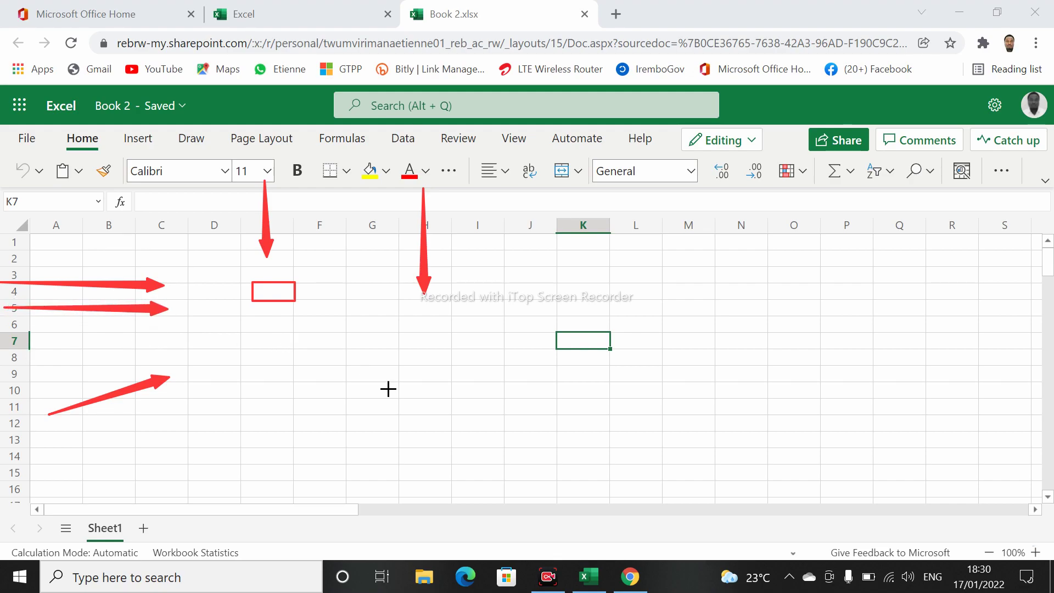
mouse_move(902, 313)
mouse_down()
mouse_move(719, 327)
mouse_move(694, 313)
mouse_up()
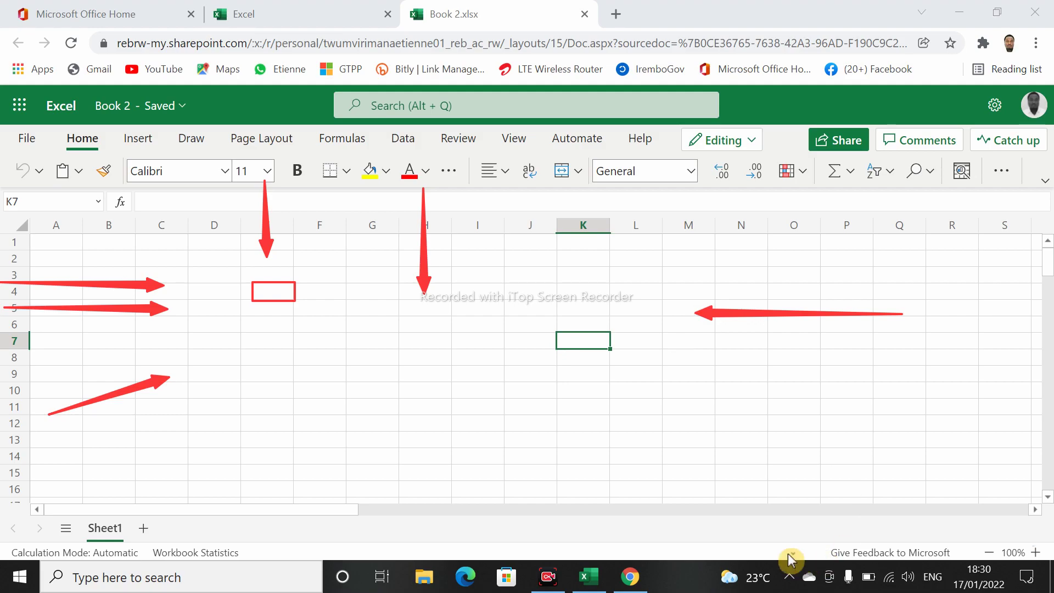
click(724, 548)
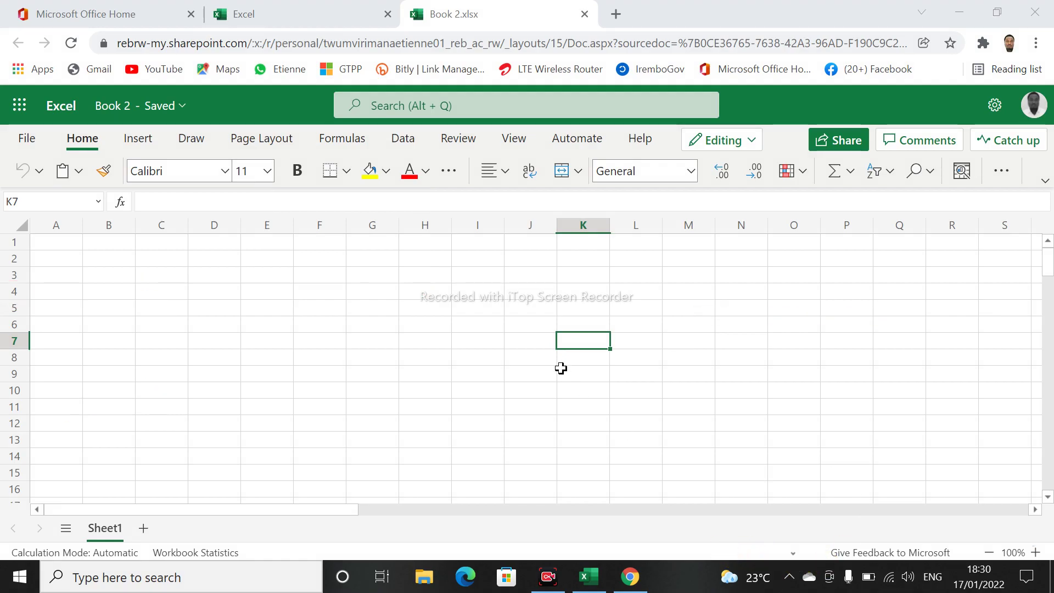
click(611, 389)
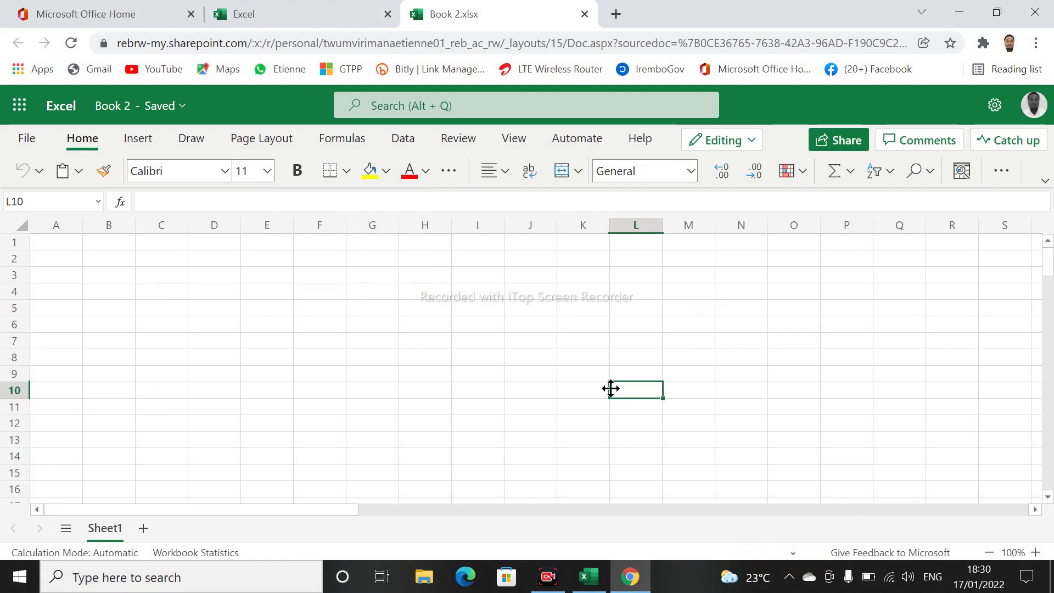
click(60, 260)
click(109, 278)
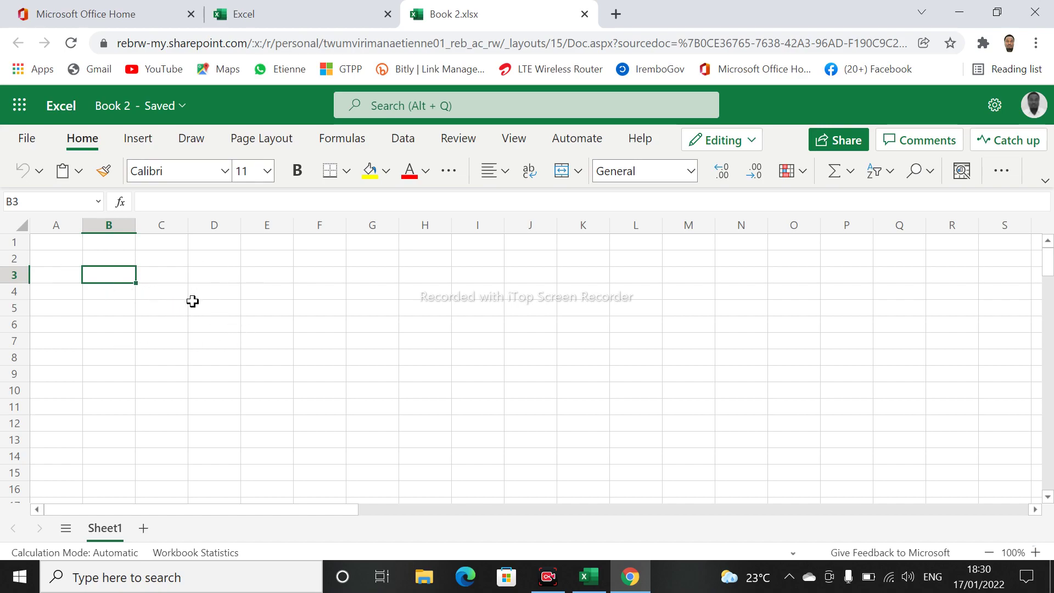
click(165, 305)
click(288, 312)
click(404, 319)
click(571, 336)
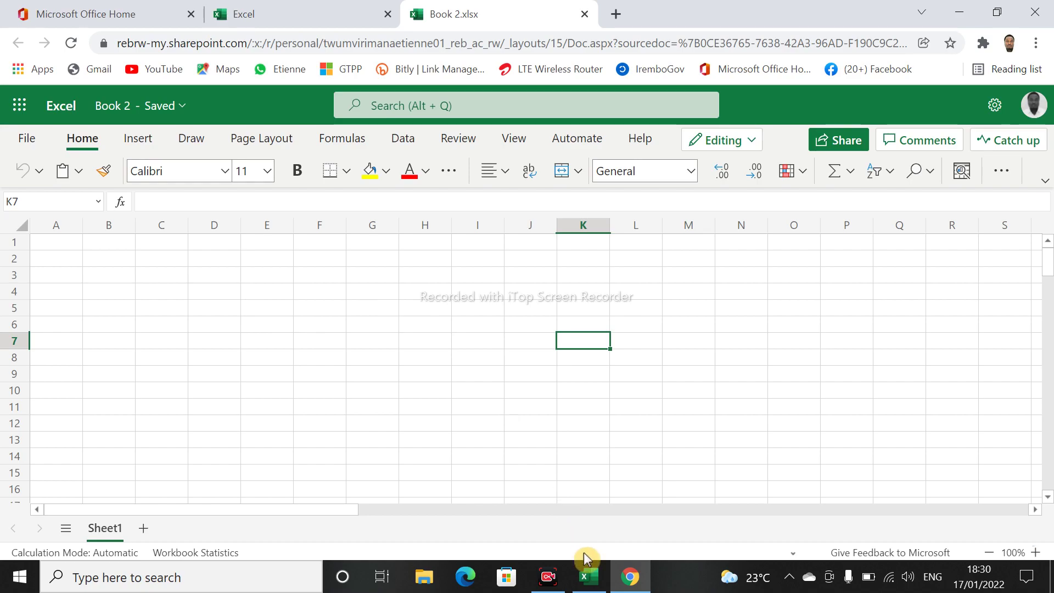
mouse_move(595, 583)
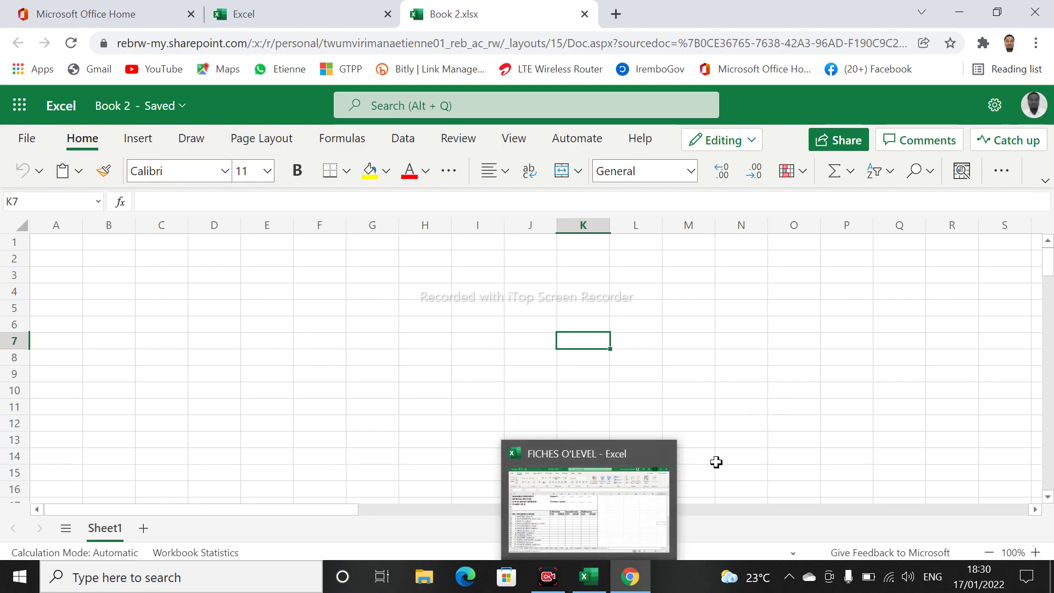
Bring the desktop FICHES O'LEVEL workbook to the front.
click(607, 574)
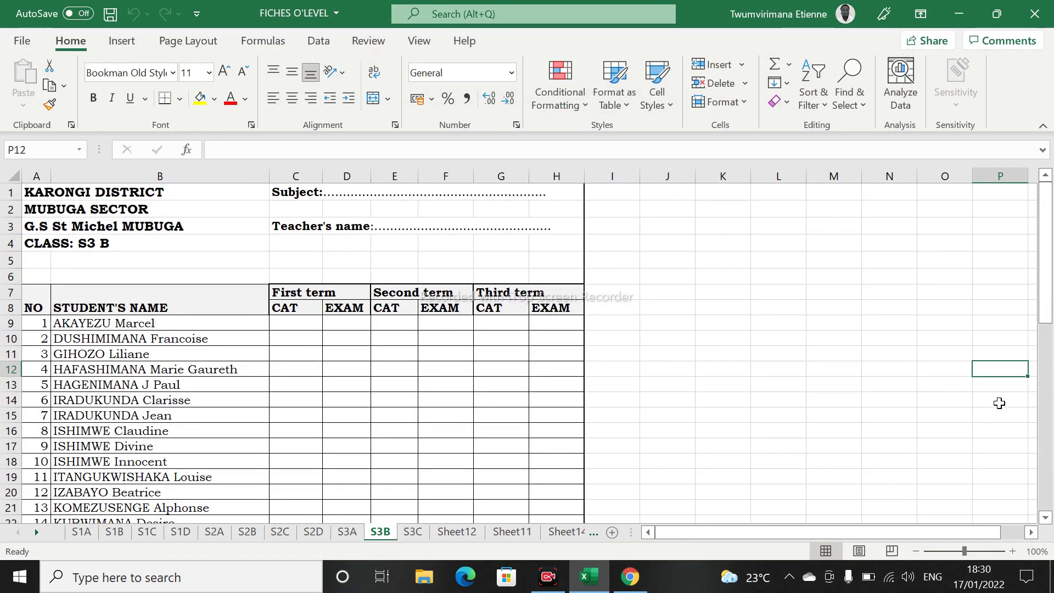
click(999, 403)
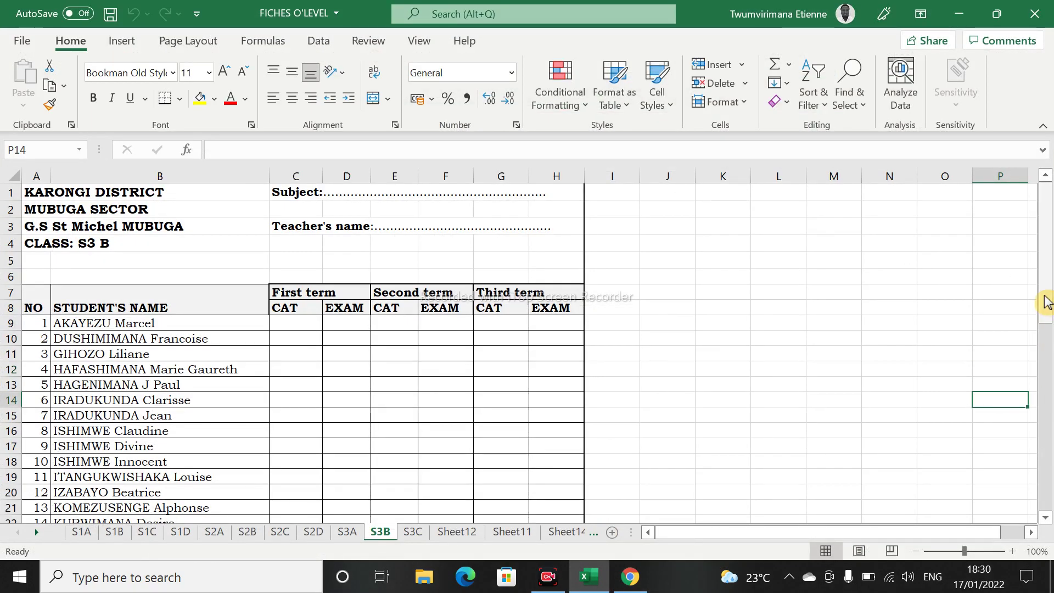
mouse_move(1043, 298)
mouse_down()
mouse_move(1044, 338)
mouse_move(1030, 282)
mouse_up()
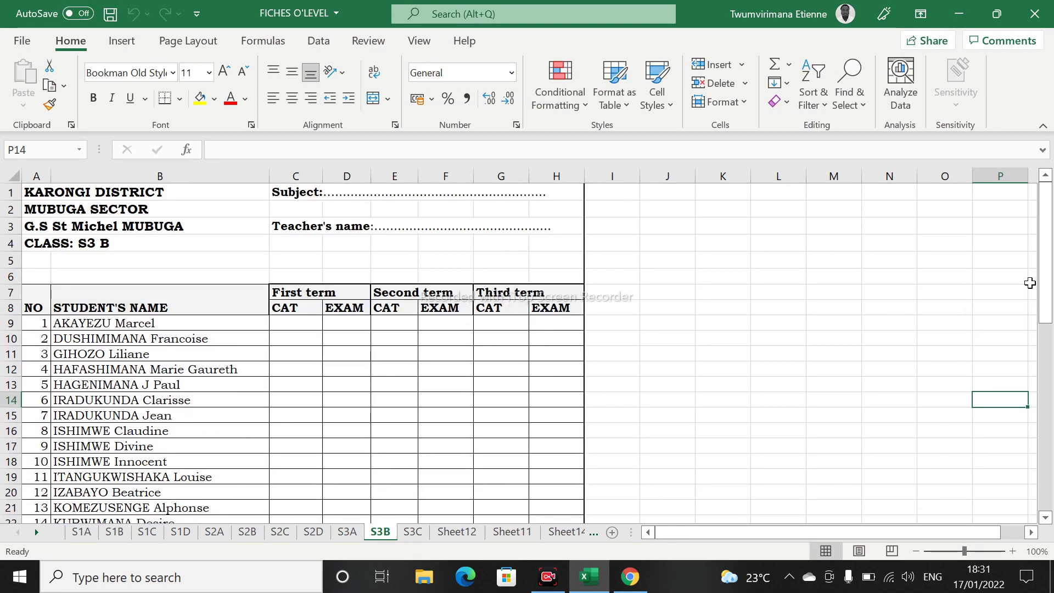
click(959, 14)
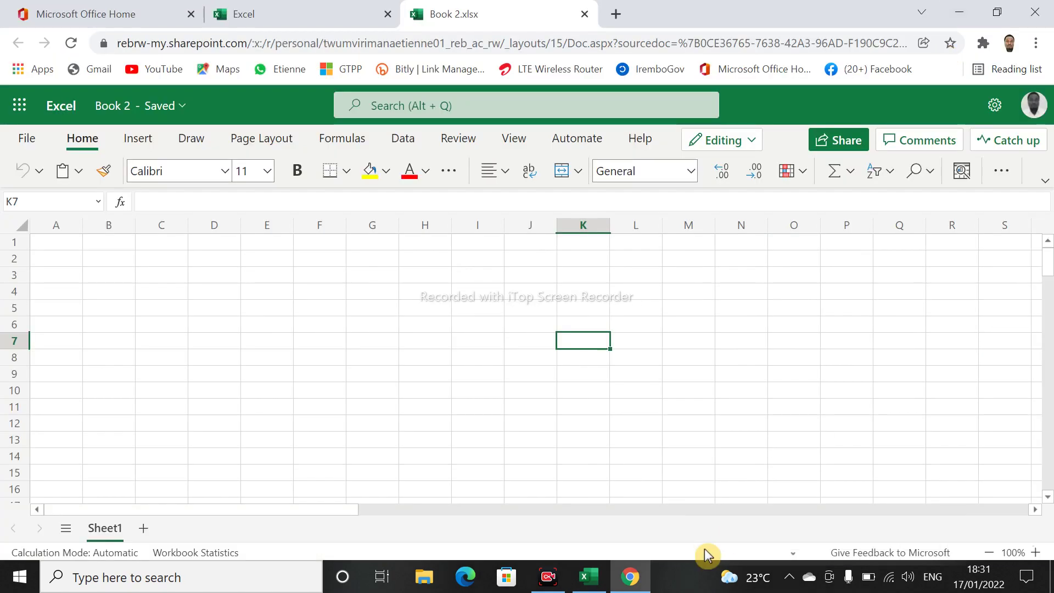
click(585, 586)
click(677, 276)
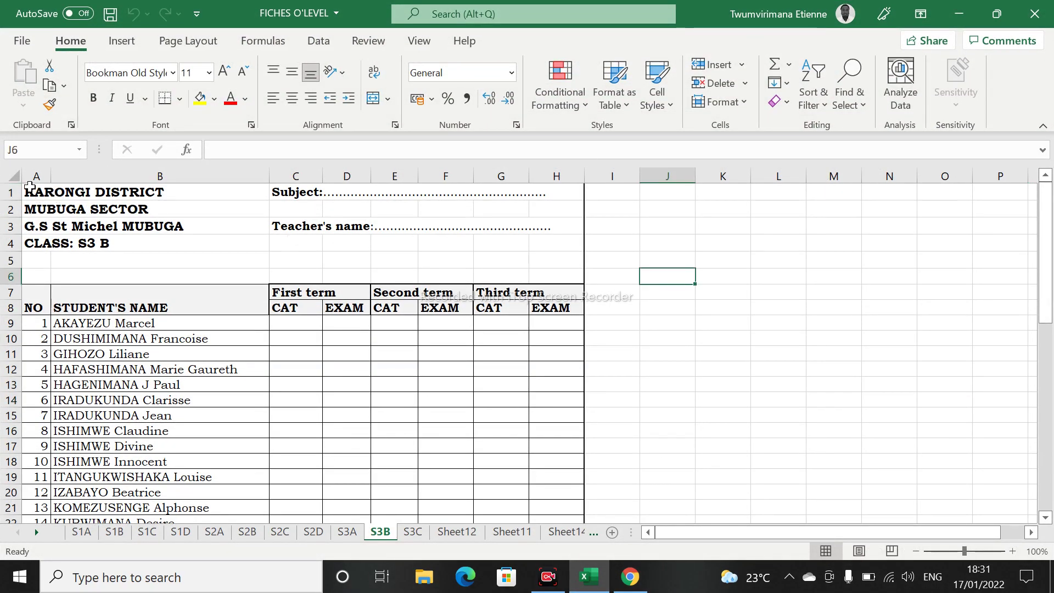
Copy the S3B mark sheet range A1:H51 and return to Book 2 in Chrome.
drag(37, 192, 568, 508)
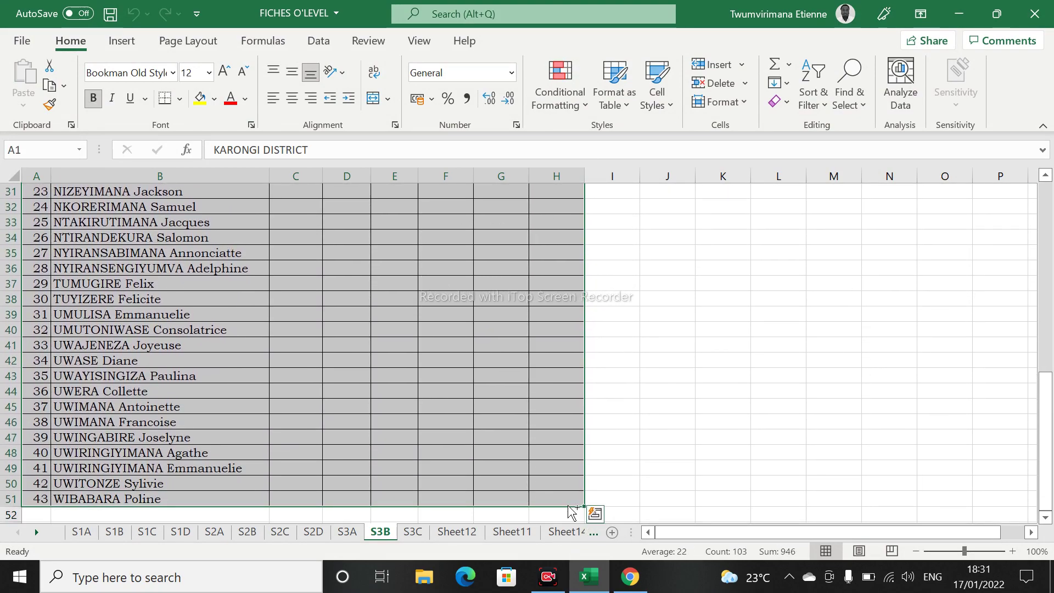
key(ctrl+c)
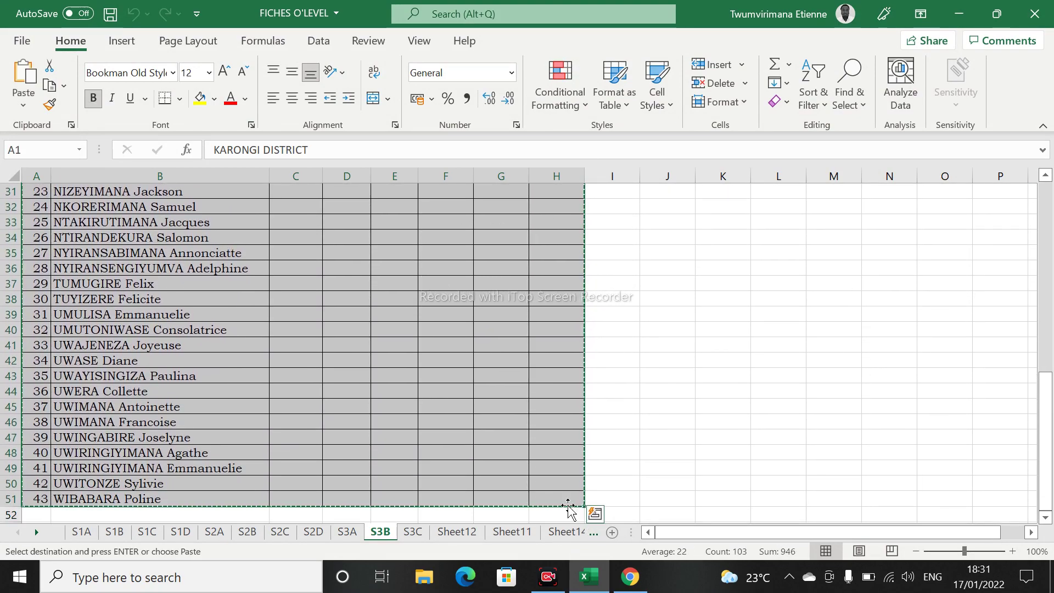
click(638, 579)
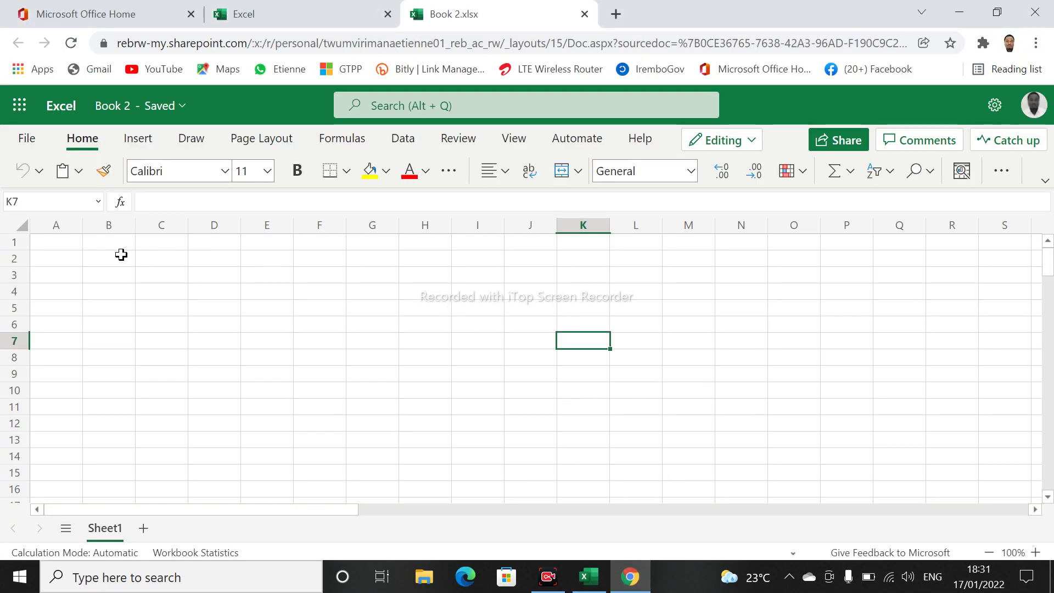
Paste the copied S3B mark sheet into Book 2 starting at cell A1.
click(66, 243)
key(ctrl+v)
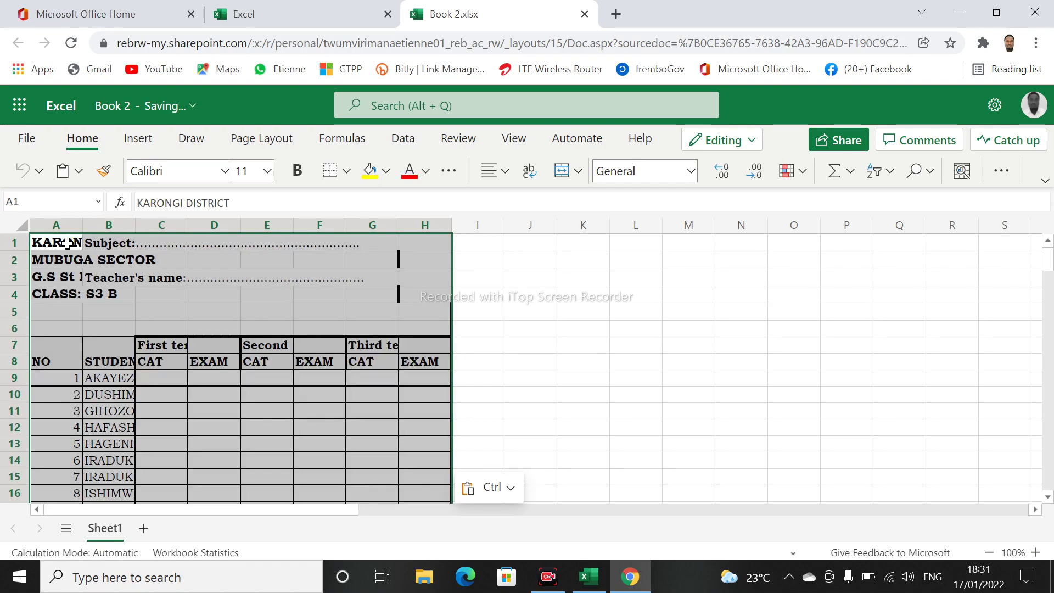
click(562, 388)
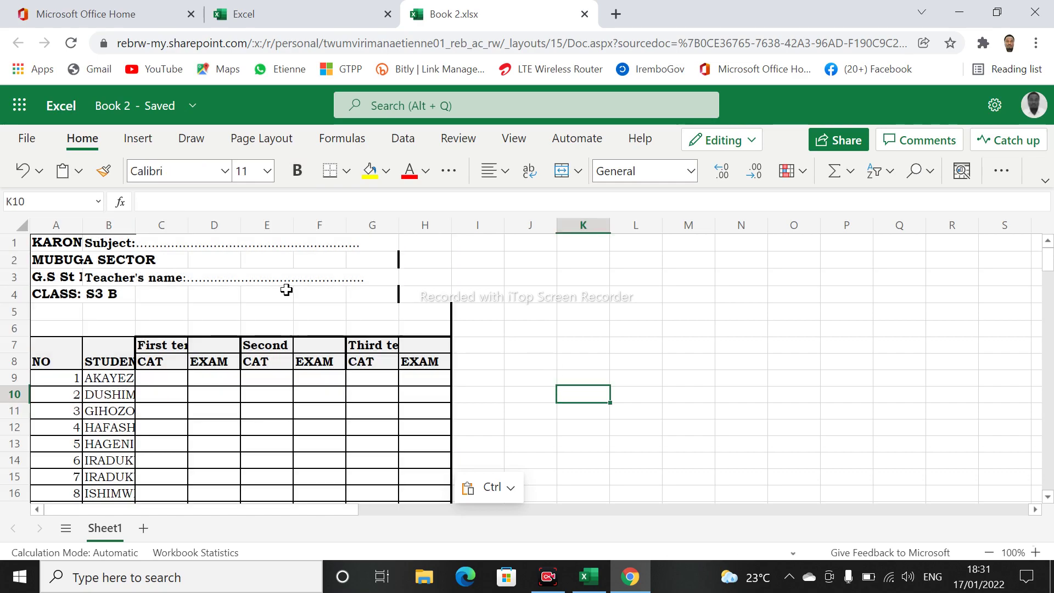
Narrow column A for numbers and widen columns B and C for names and First term.
drag(85, 229, 55, 236)
click(140, 439)
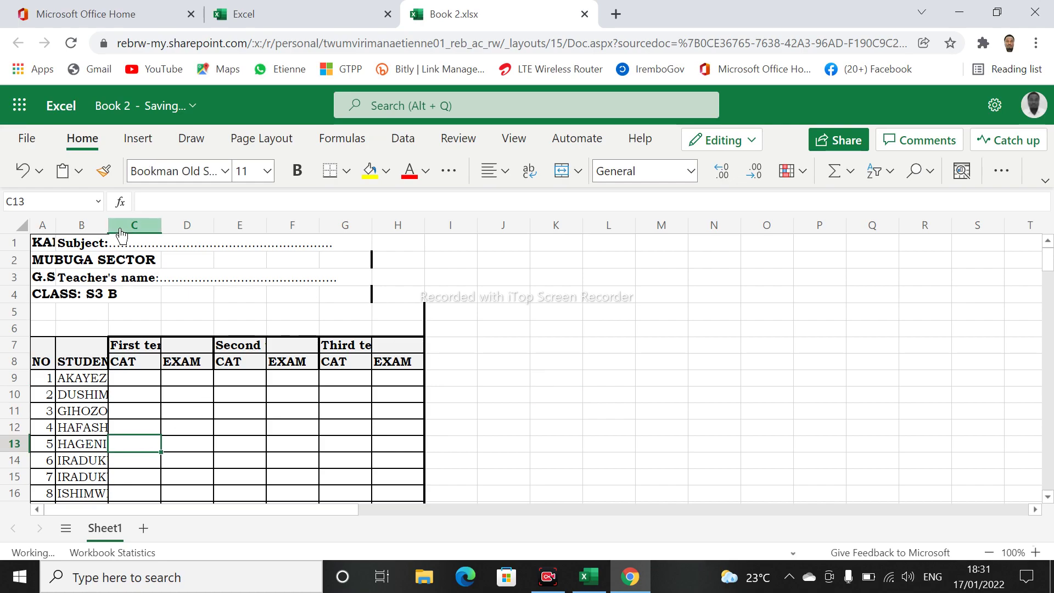
drag(108, 225, 259, 234)
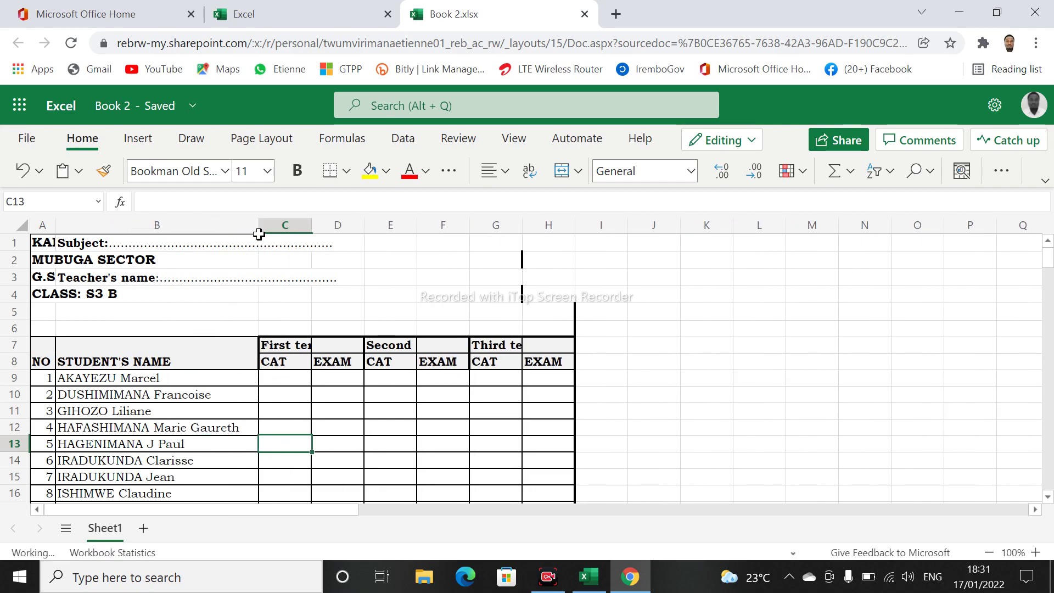
click(735, 353)
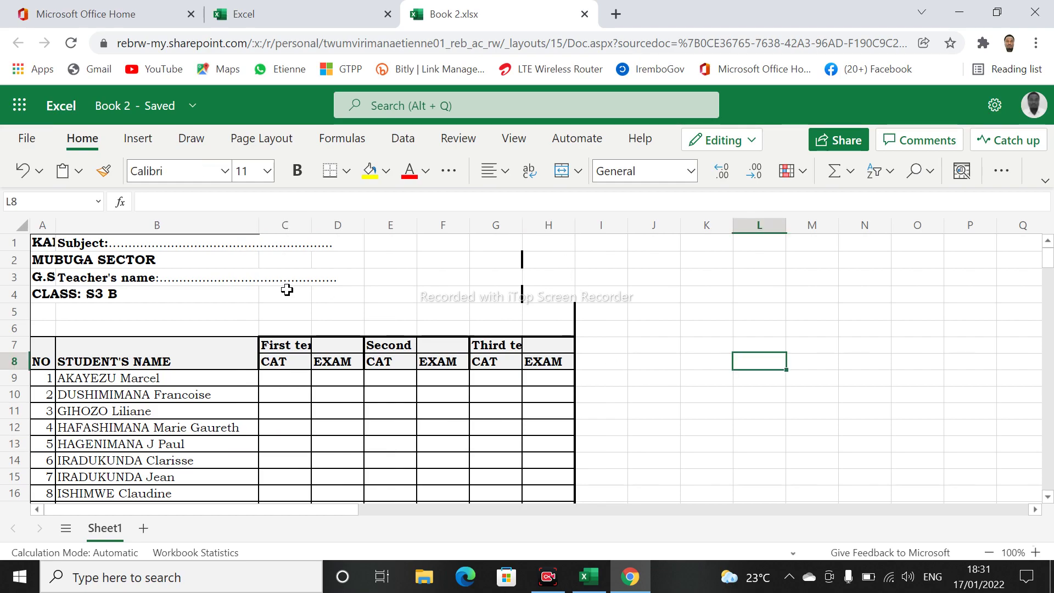
drag(310, 231, 475, 226)
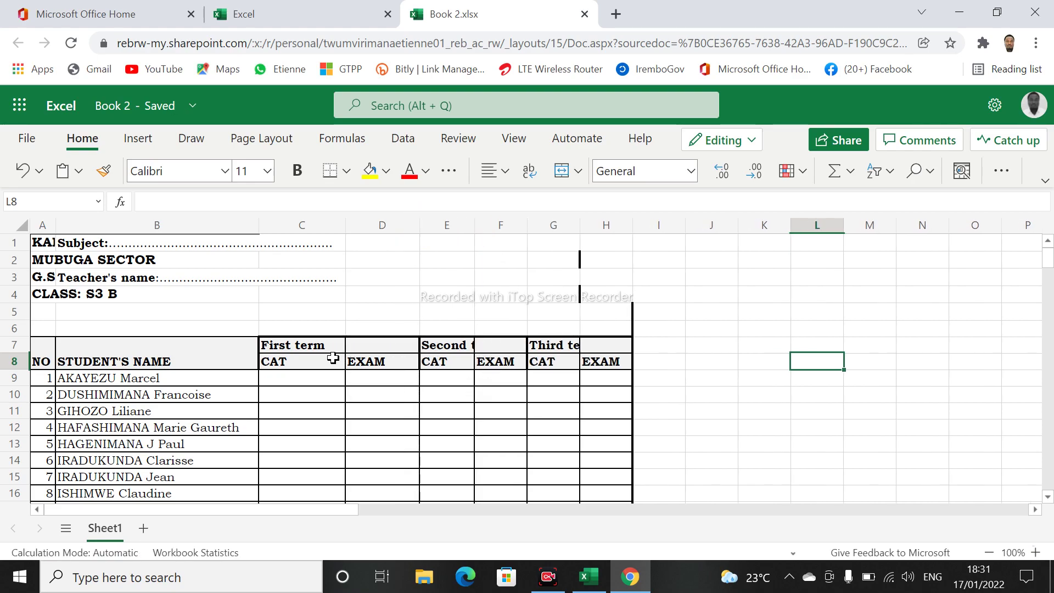
Merge and centre the First term heading across C7:D7.
drag(277, 344, 372, 349)
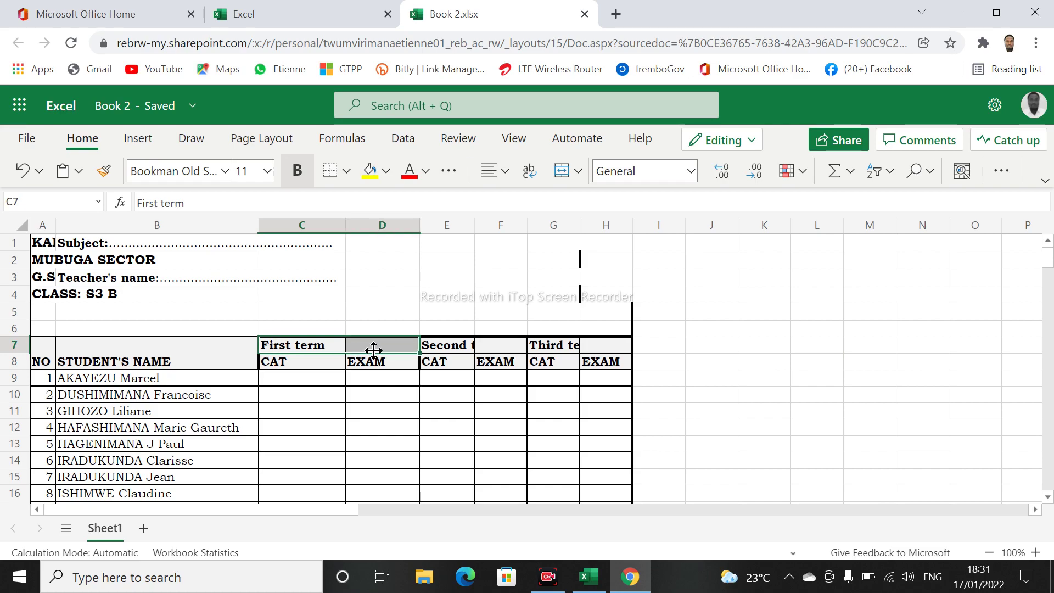
click(403, 393)
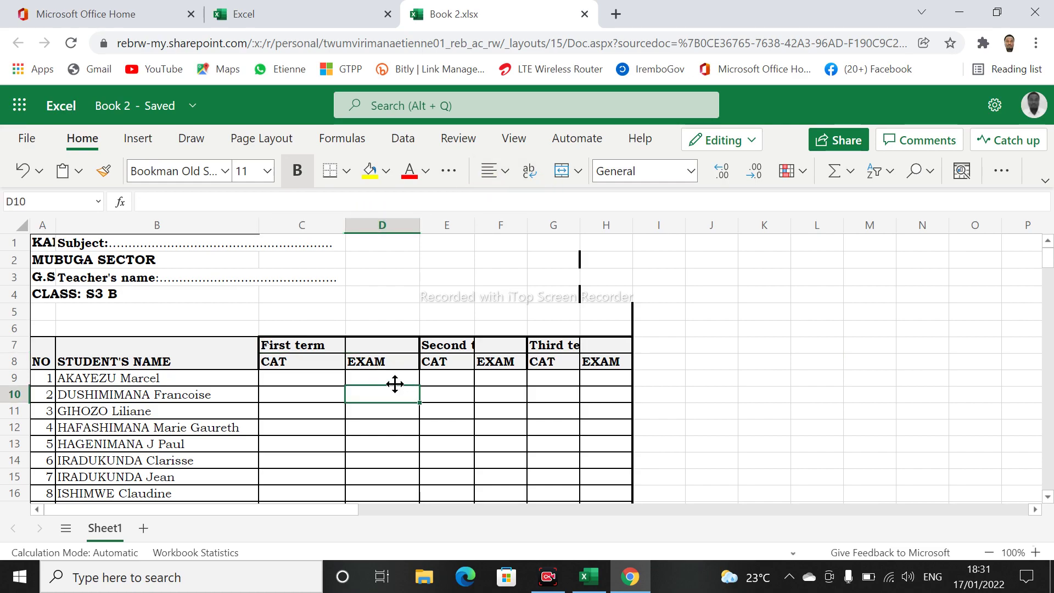
drag(301, 344, 372, 345)
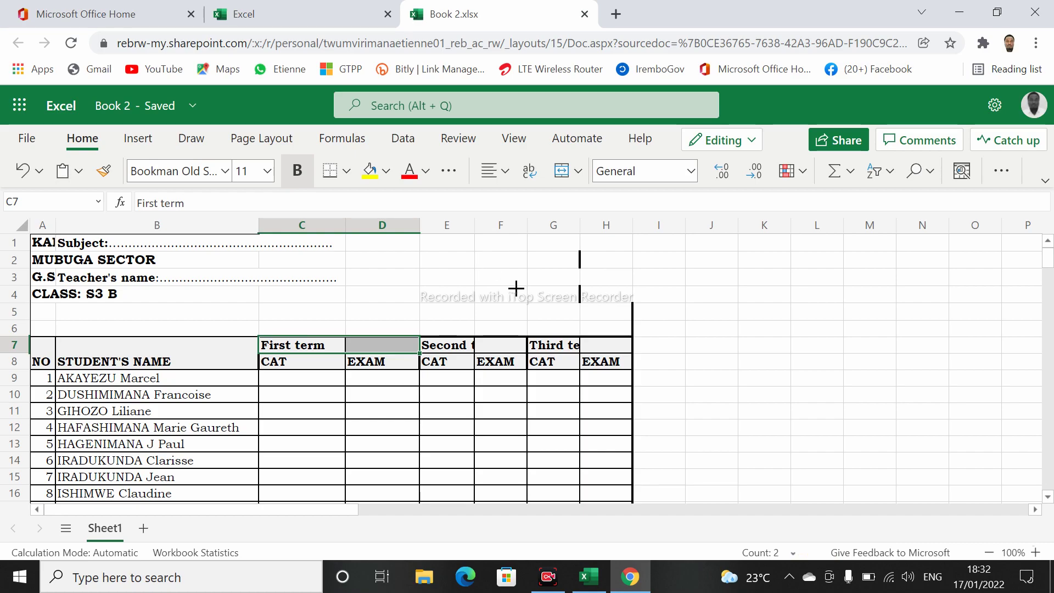
drag(516, 288, 562, 184)
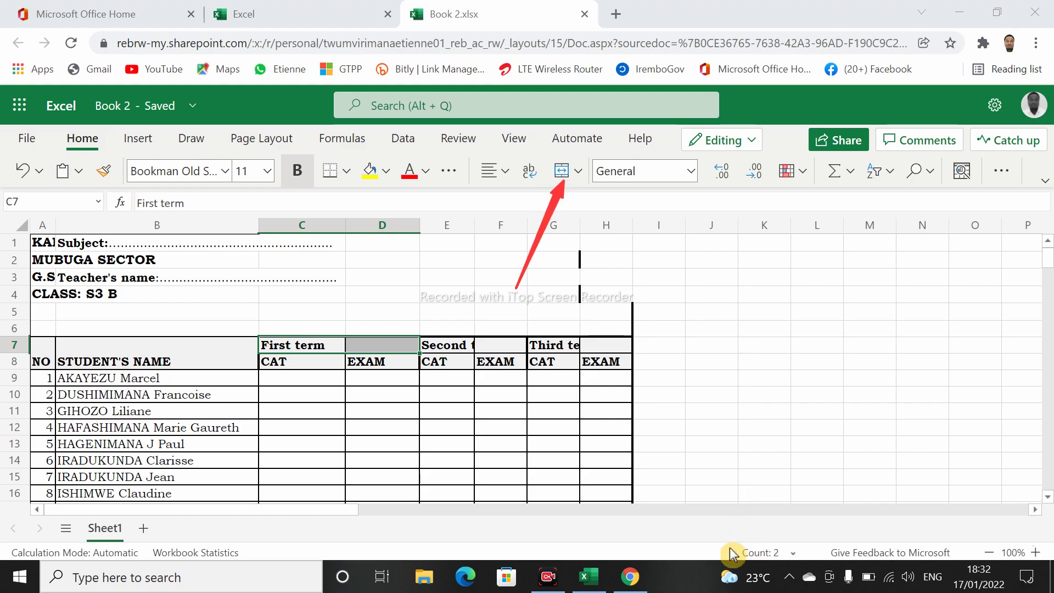
click(579, 171)
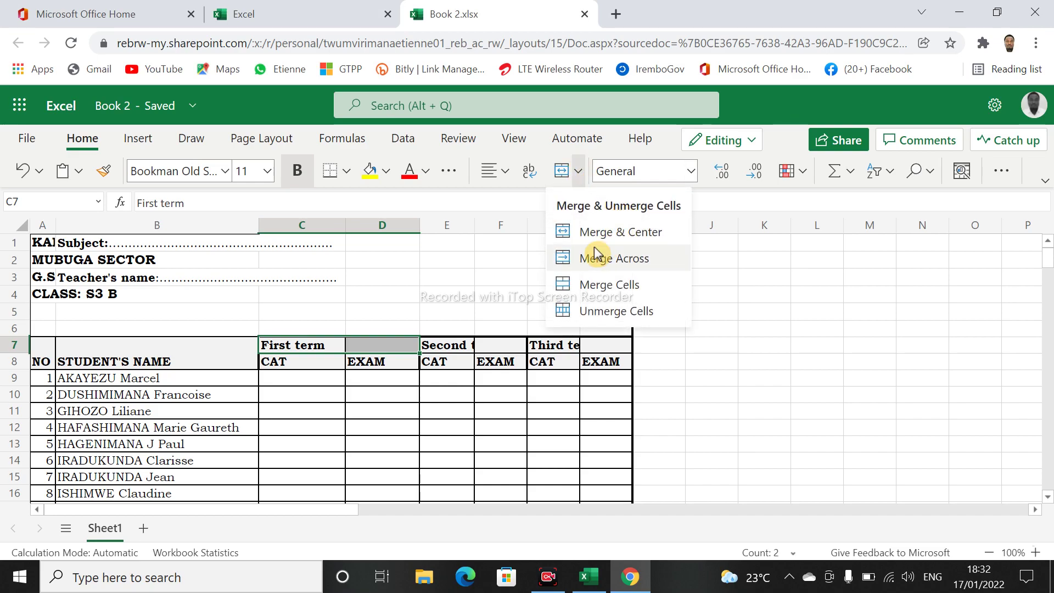
click(608, 237)
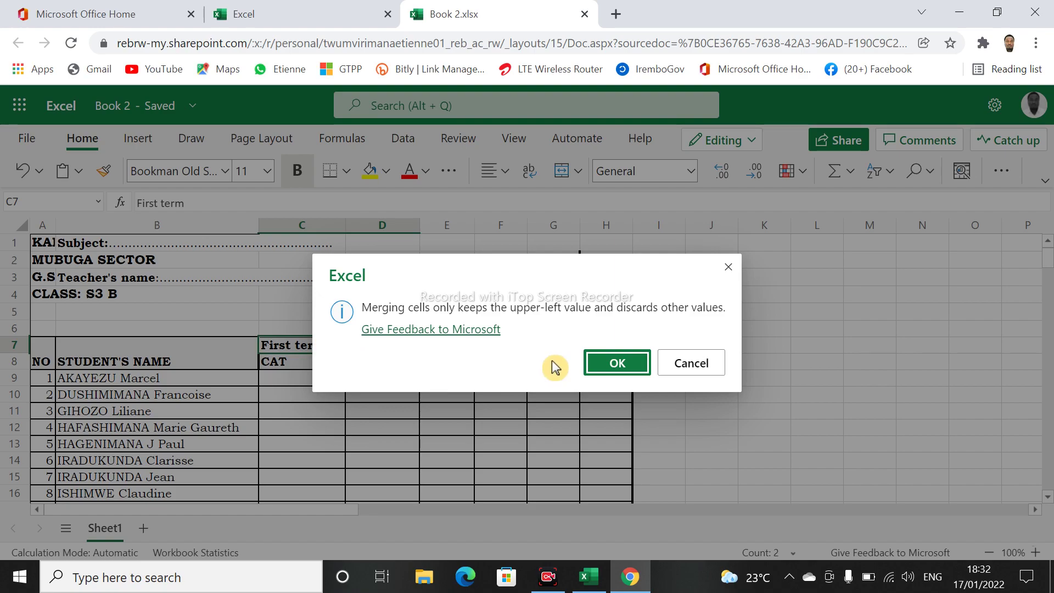
click(600, 367)
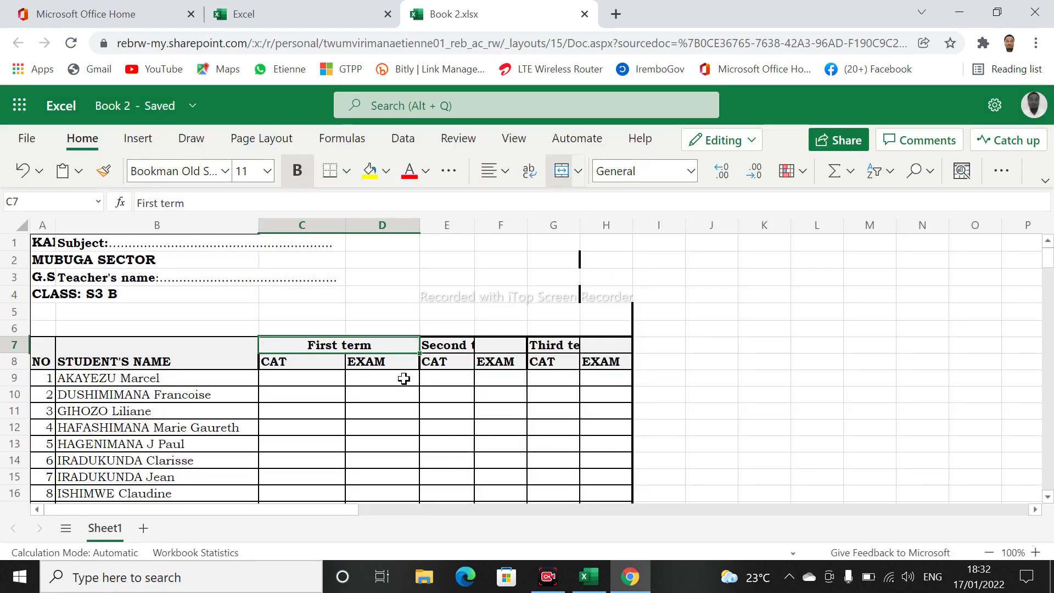
click(428, 409)
Merge and centre the Second term heading across E7:F7.
drag(440, 343, 484, 345)
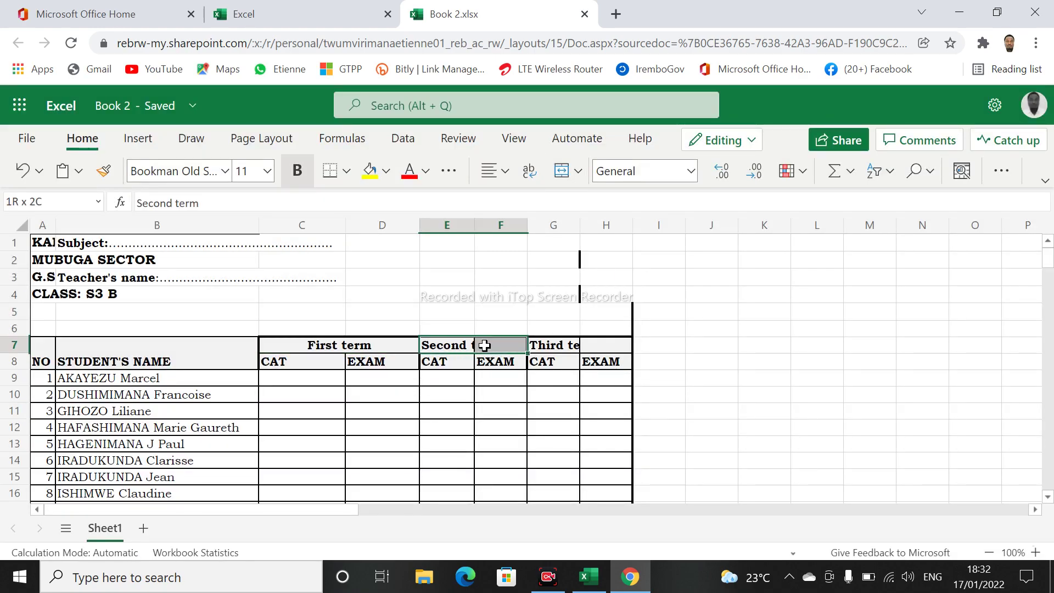
click(574, 174)
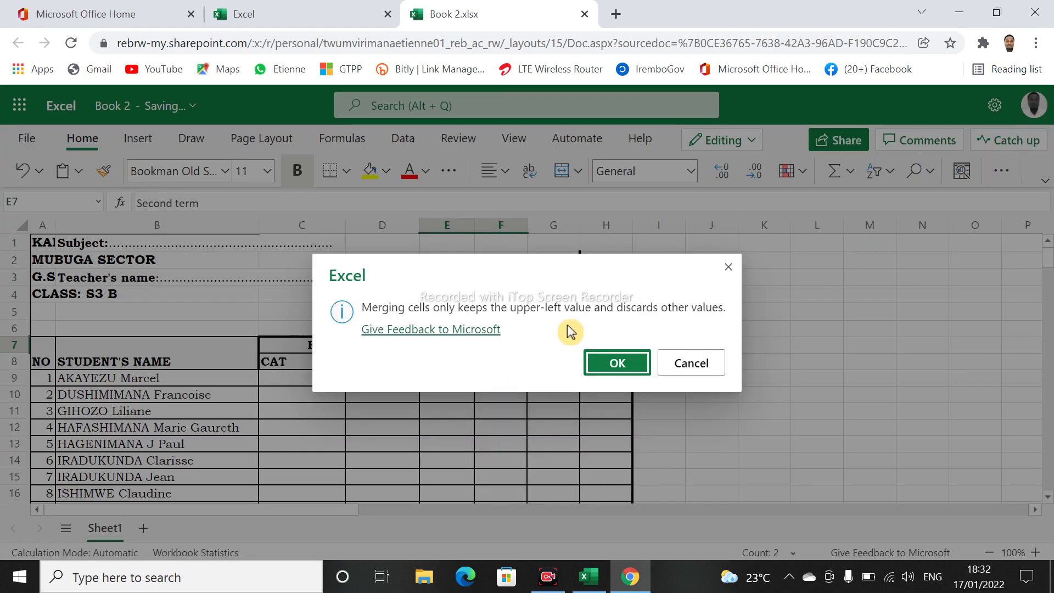
click(616, 364)
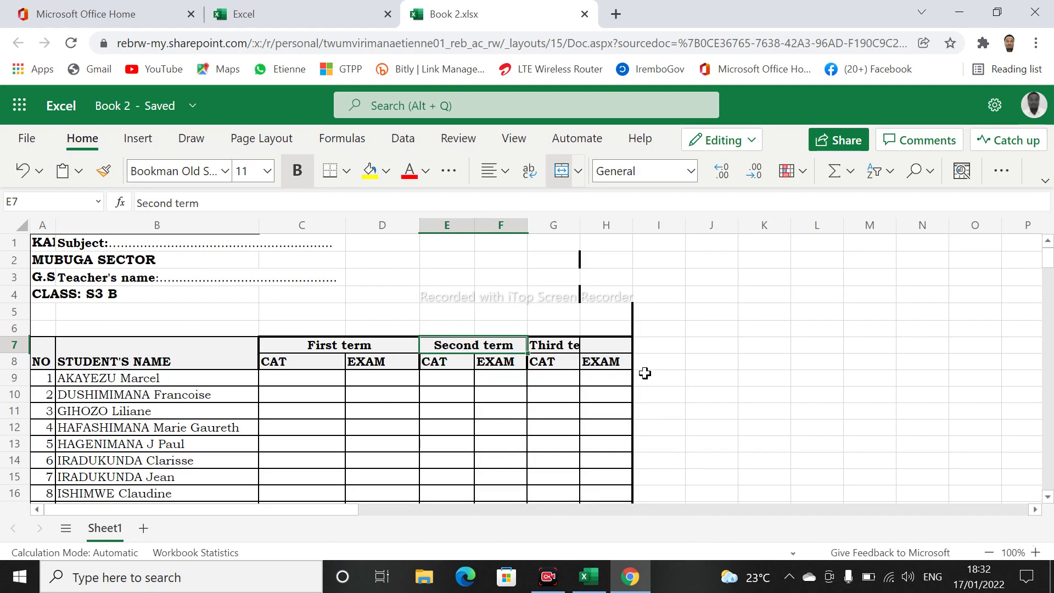
click(705, 427)
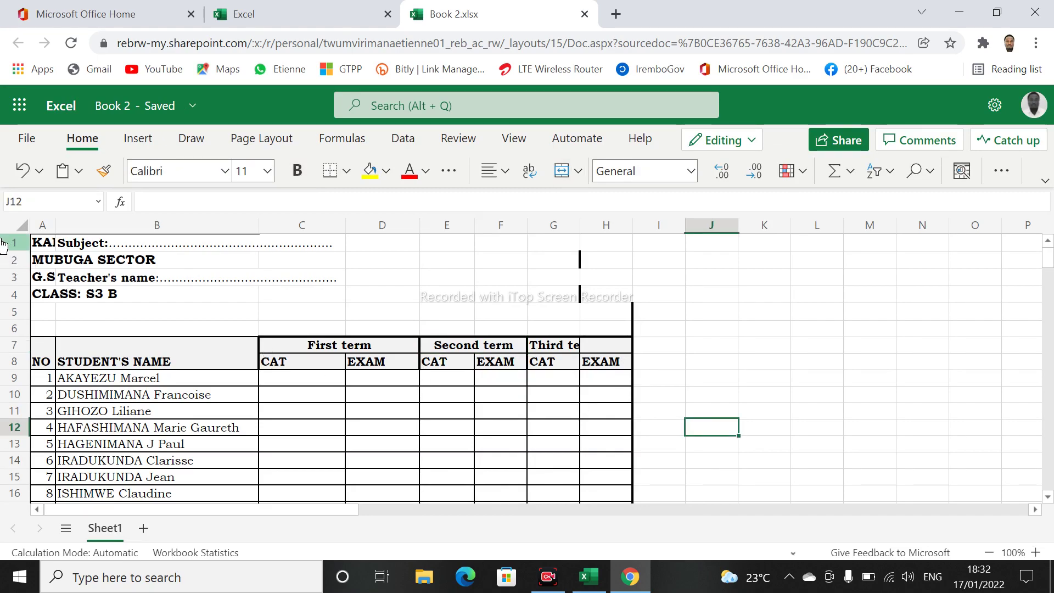
Delete the title rows above the mark sheet table.
drag(5, 243, 12, 330)
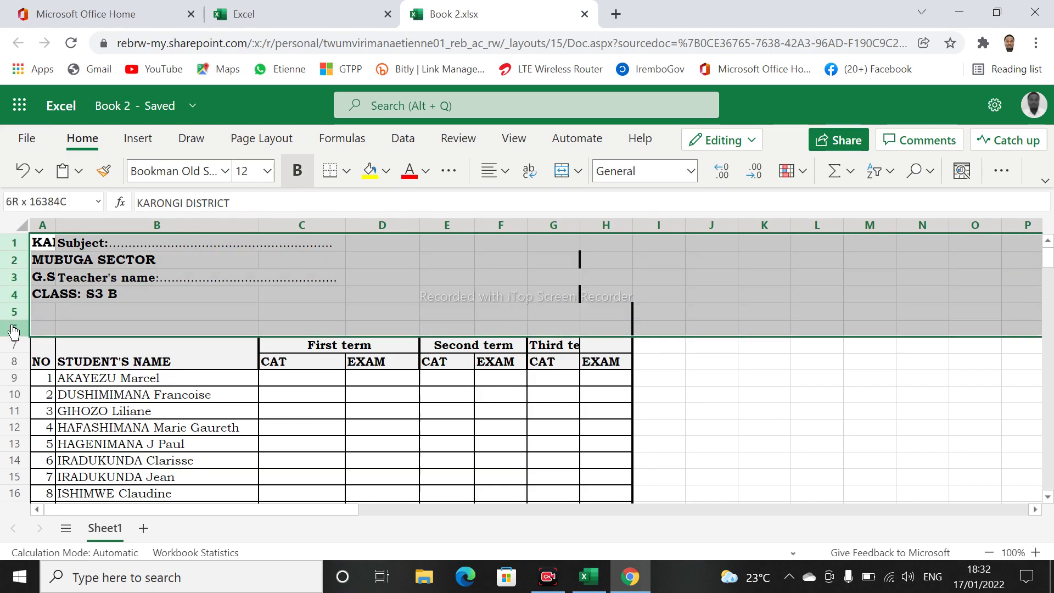
right_click(6, 274)
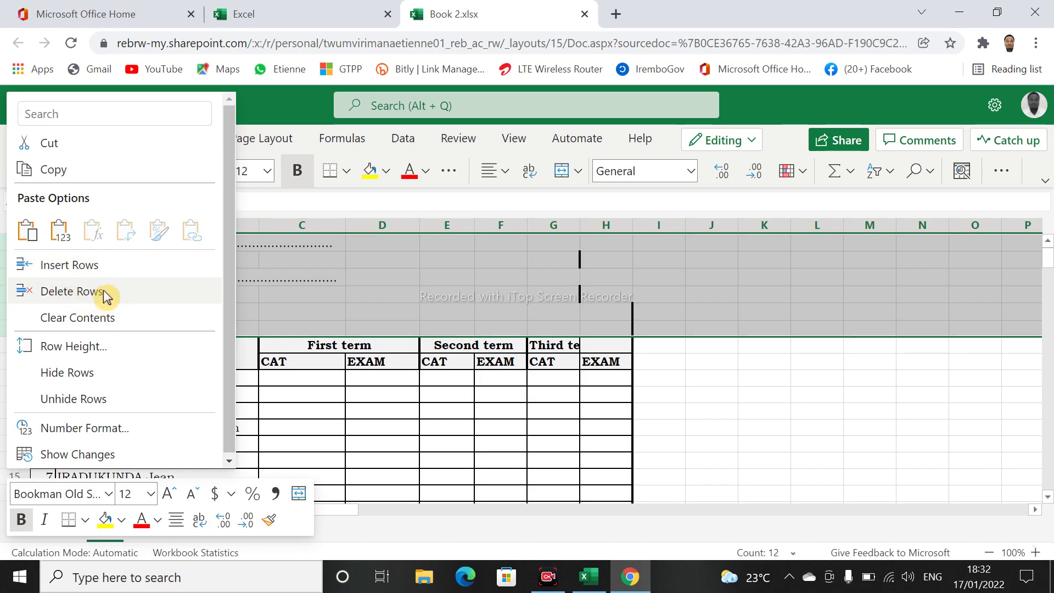
click(106, 297)
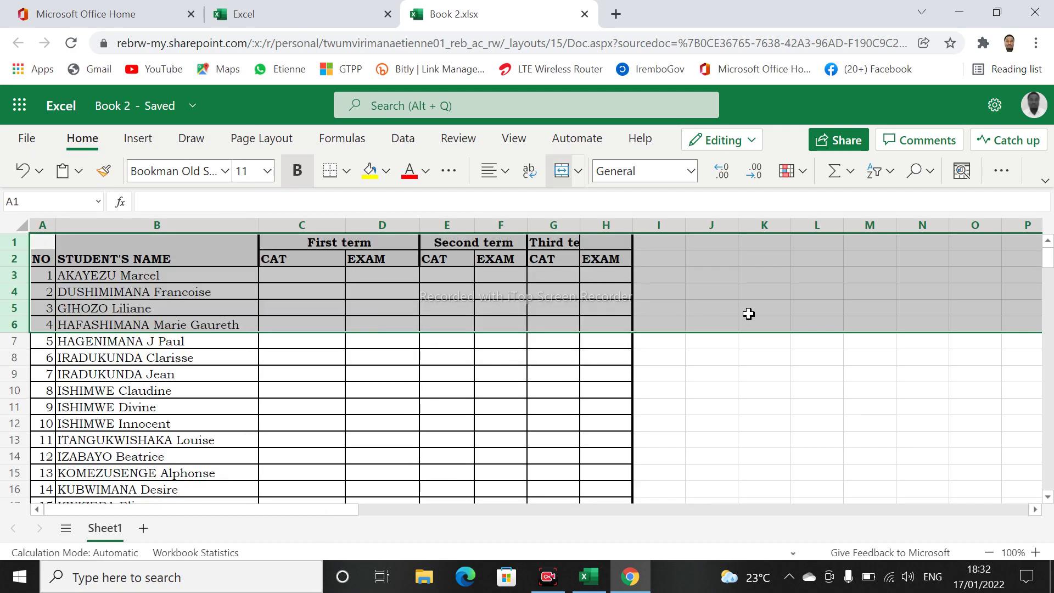
click(151, 276)
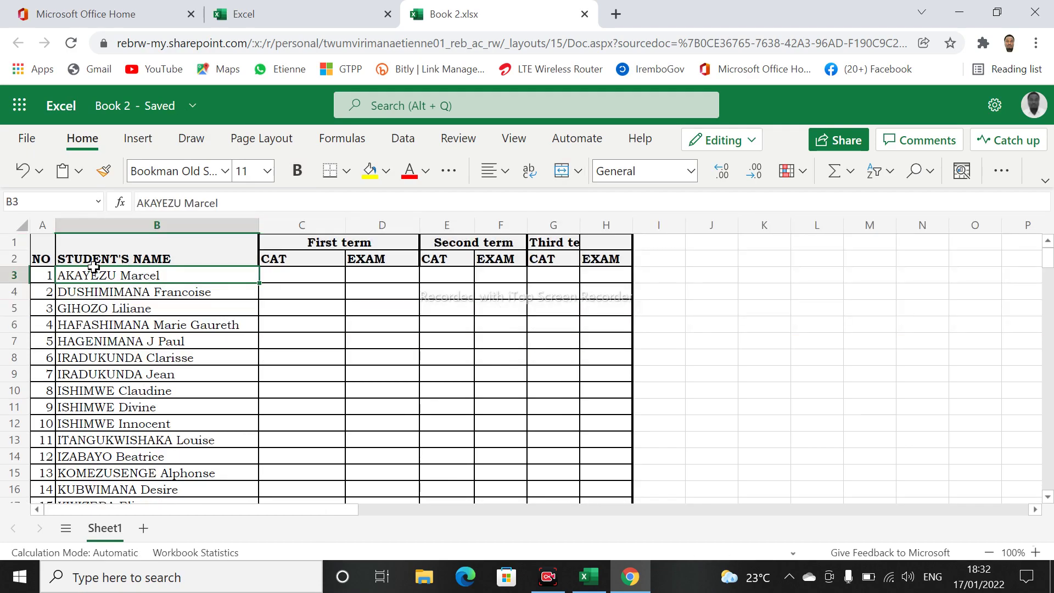
Insert two blank rows at the top of the sheet.
click(7, 242)
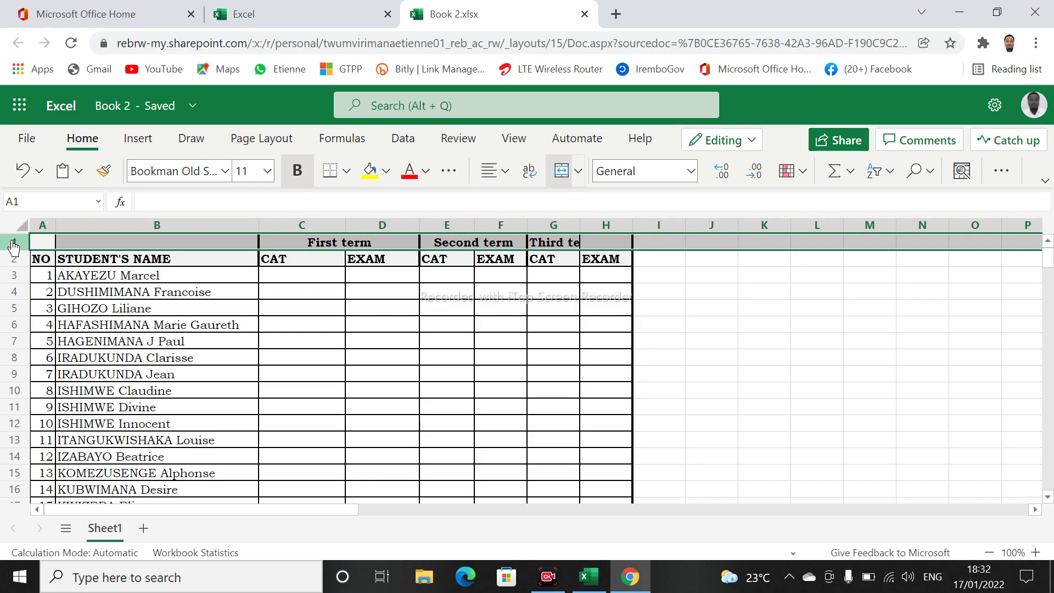
right_click(13, 247)
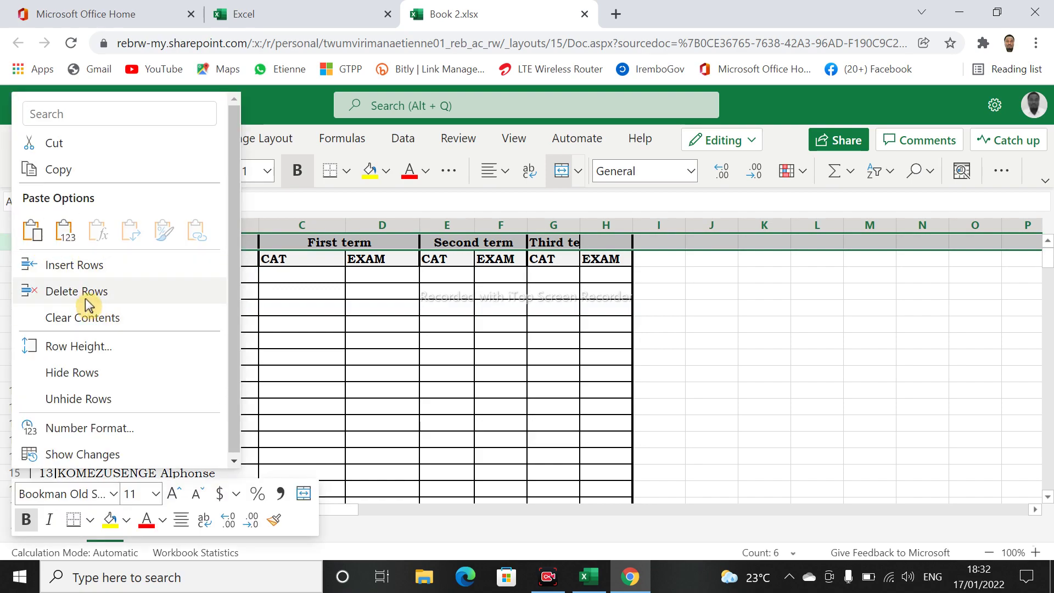
click(76, 265)
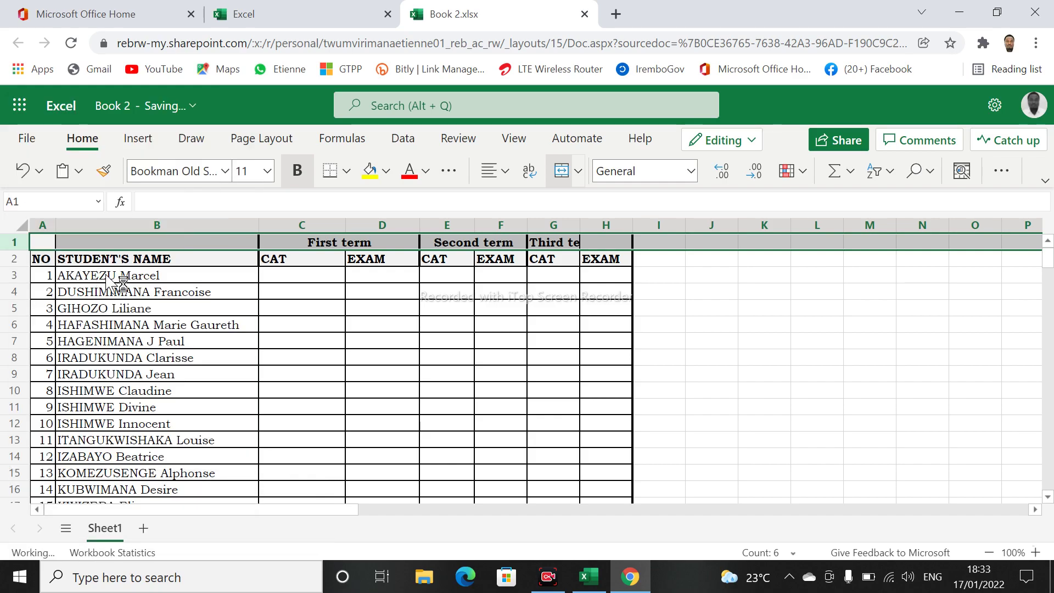
right_click(7, 247)
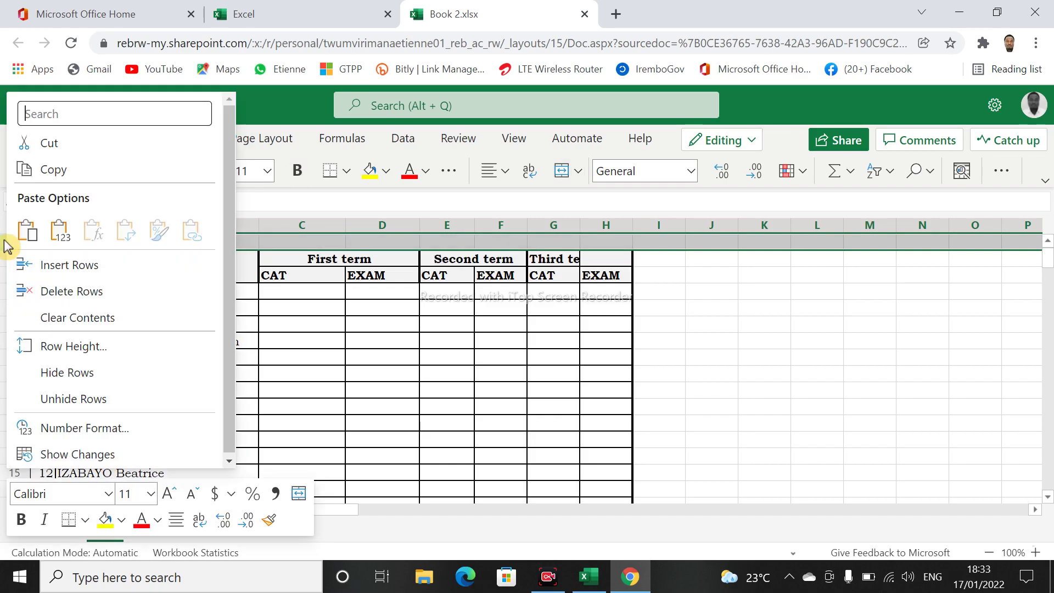
click(90, 265)
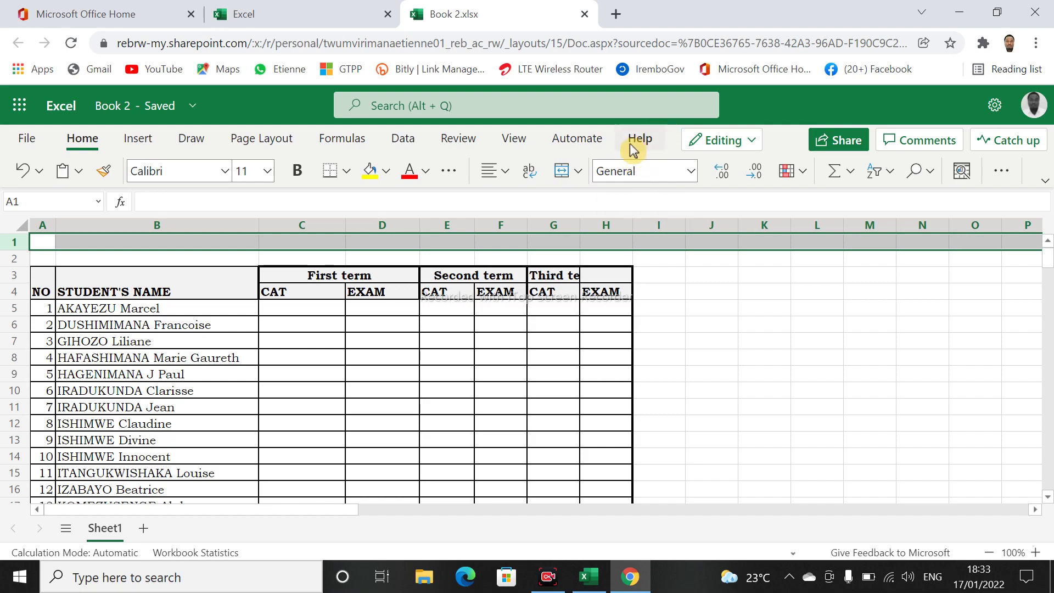
Insert two blank rows above the table using rows 1–2.
click(755, 141)
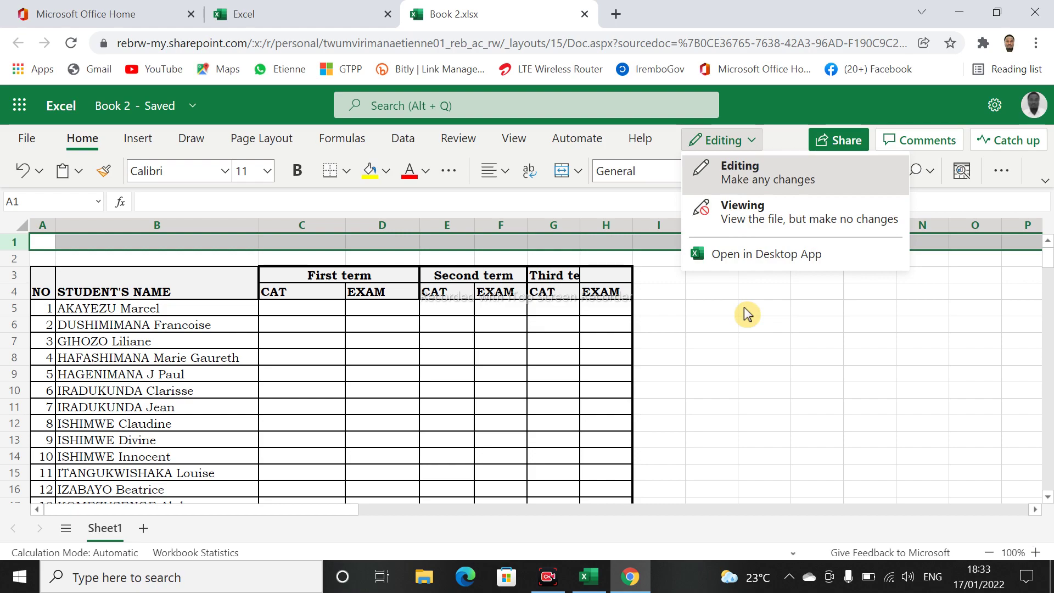
key(Escape)
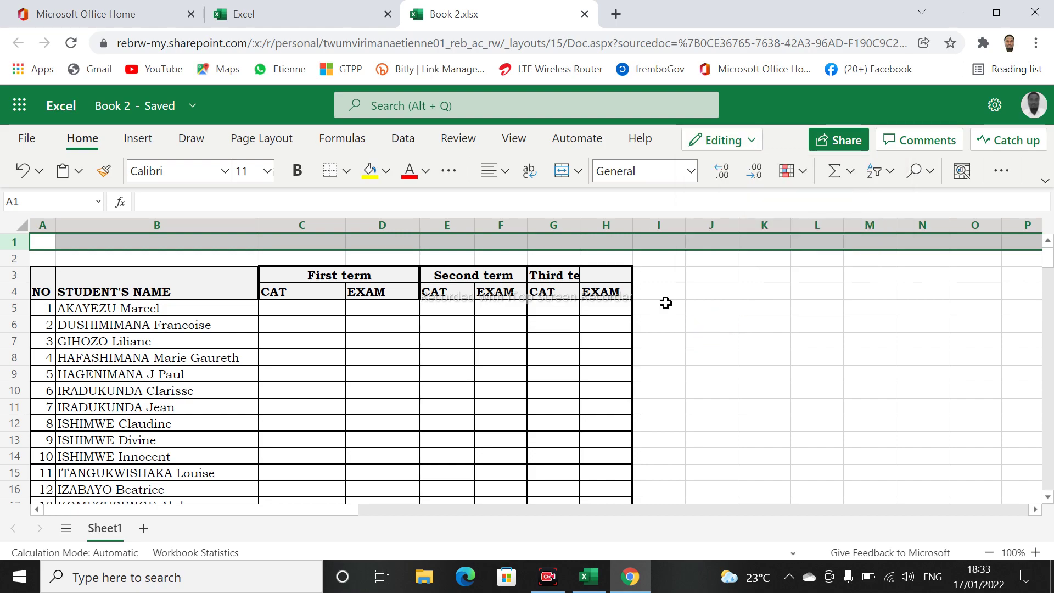
click(628, 372)
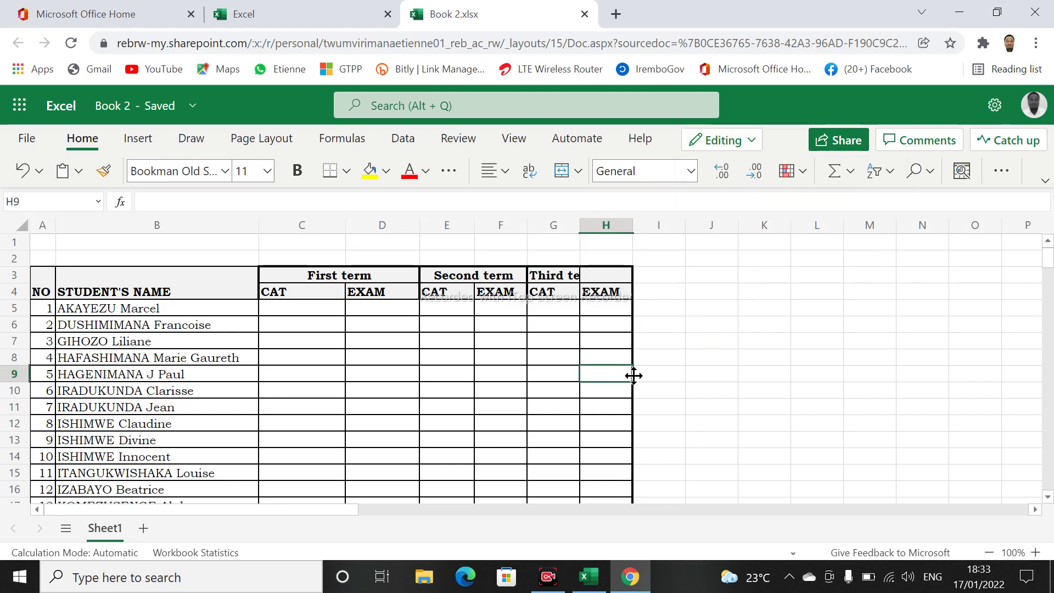
click(14, 259)
right_click(14, 260)
key(Escape)
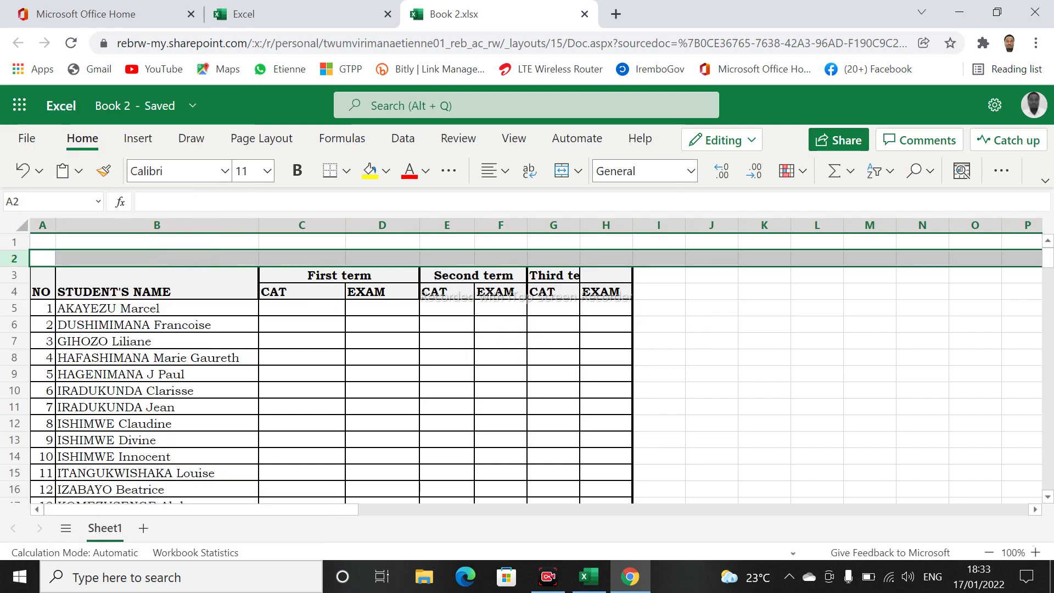
click(11, 244)
drag(11, 247, 9, 251)
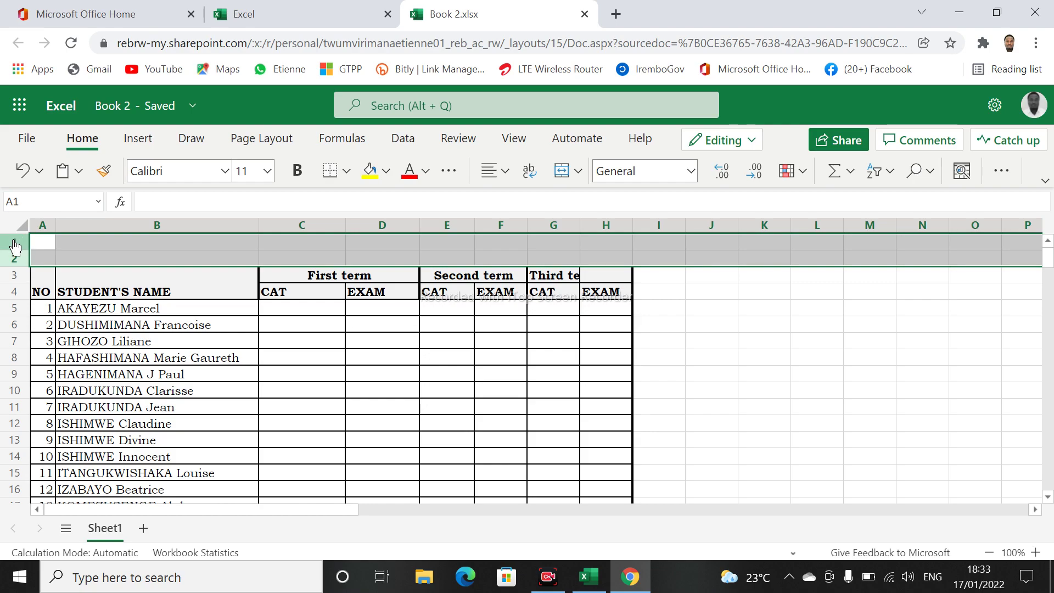
right_click(14, 249)
click(102, 265)
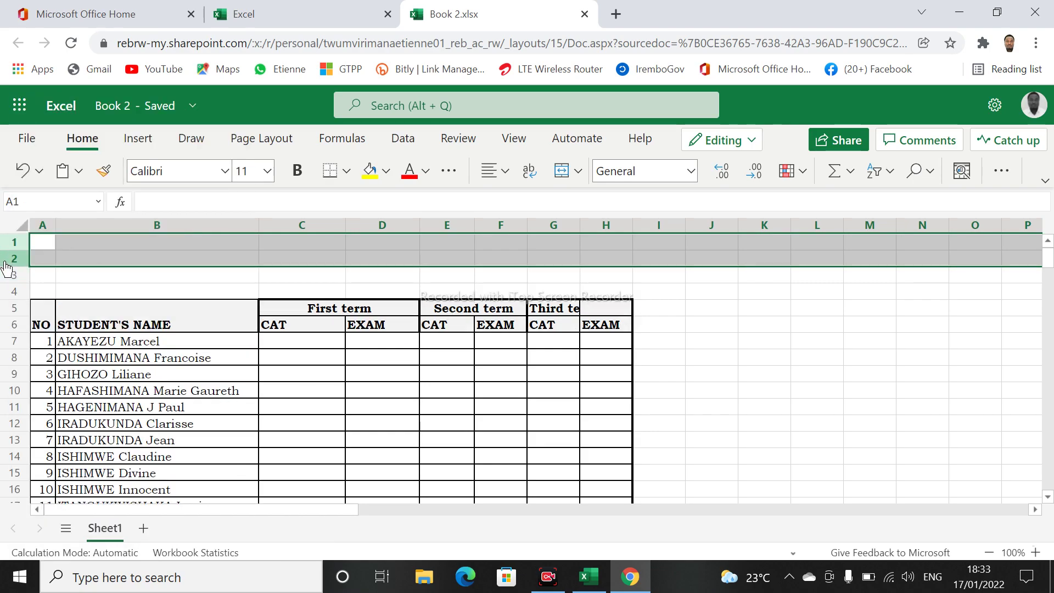
Insert two more blank rows at rows 1–2 so the term headings reach row 7.
click(10, 243)
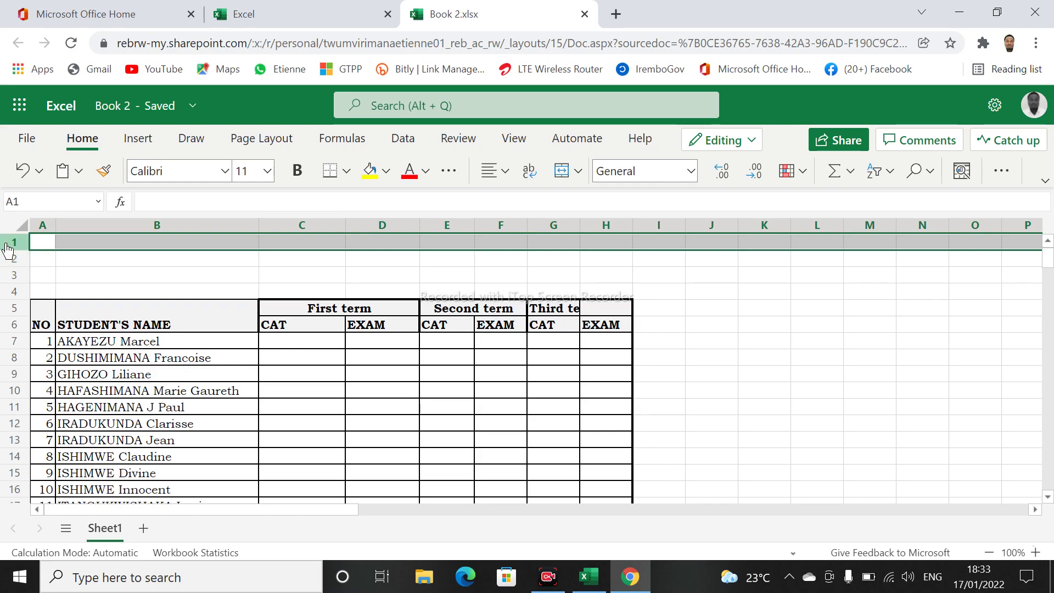
click(8, 246)
drag(8, 250, 2, 255)
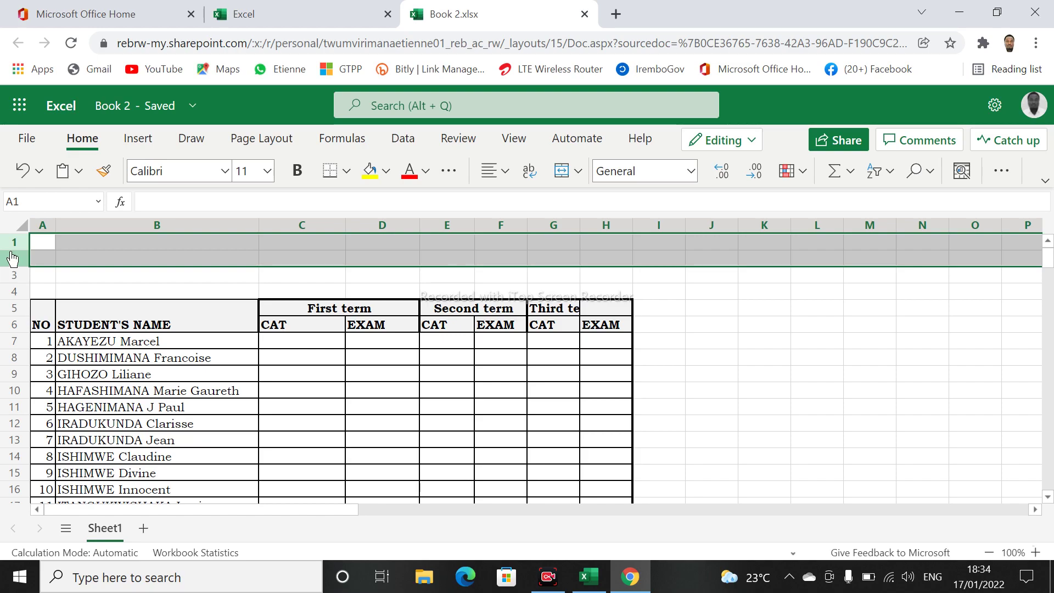
right_click(17, 248)
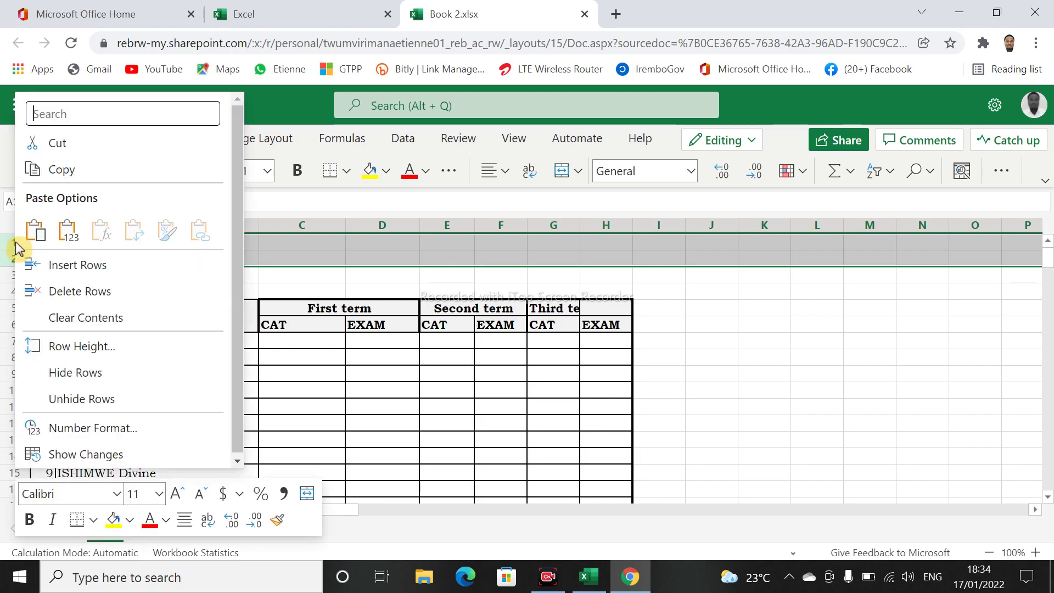
click(88, 264)
click(699, 355)
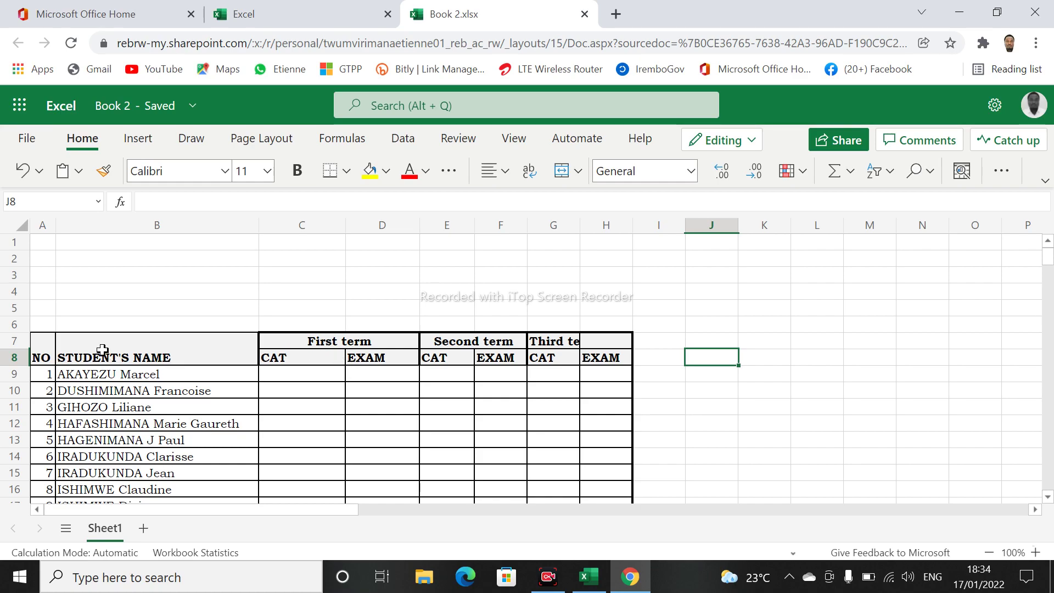
Delete row 7 holding the First, Second and Third term headings.
click(16, 341)
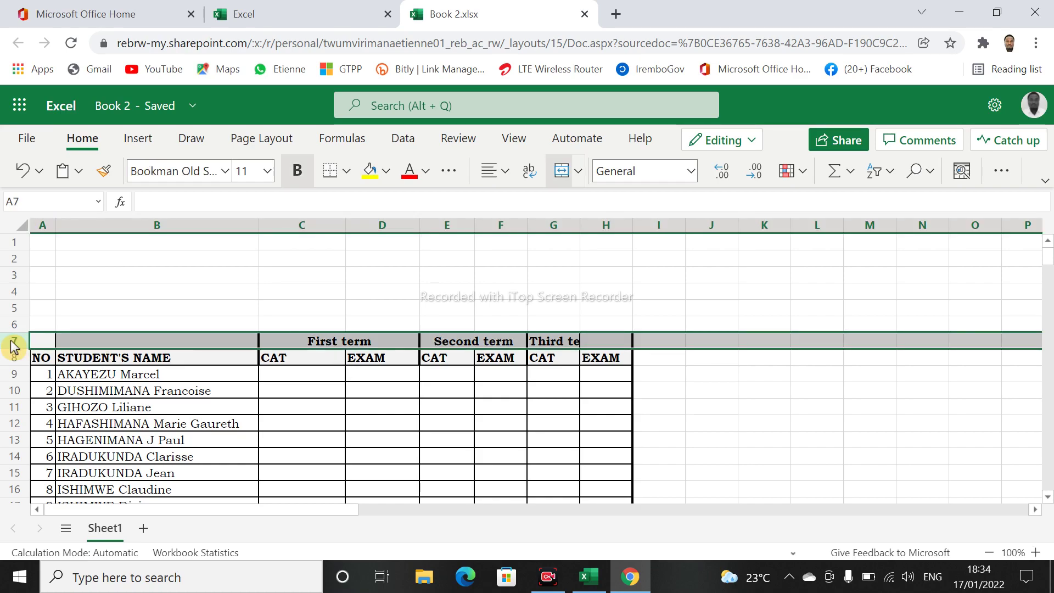
right_click(12, 345)
click(84, 291)
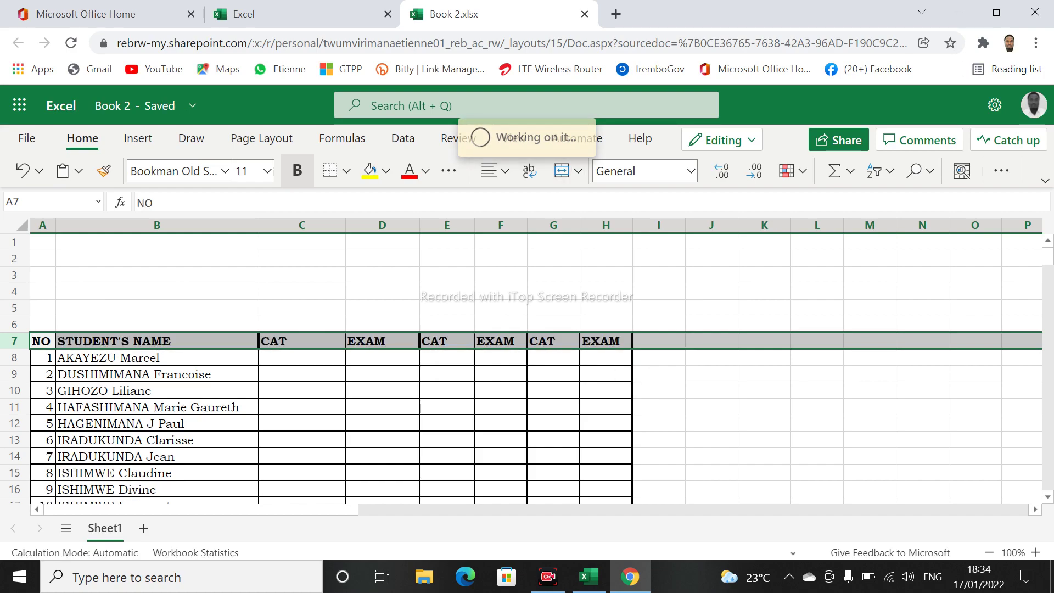
click(677, 379)
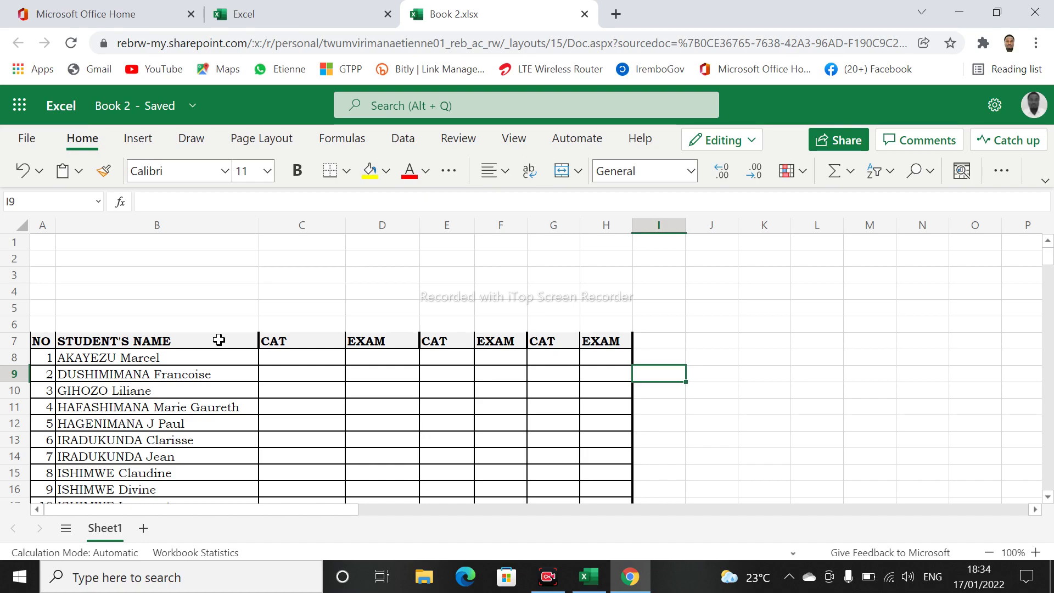
click(721, 393)
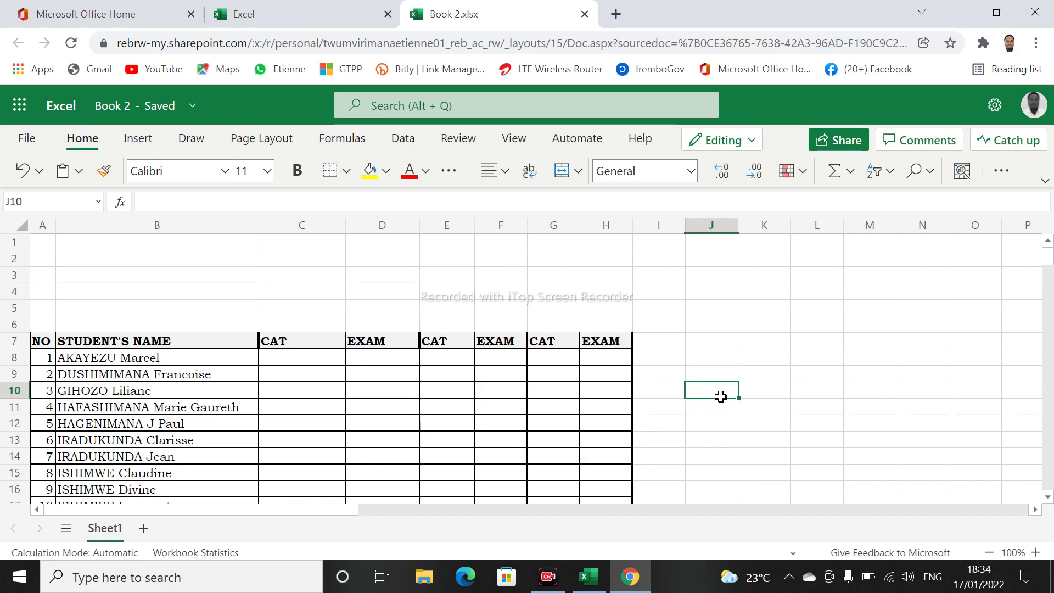
Select the NO-to-EXAM header cells A7:H7.
click(769, 388)
click(809, 393)
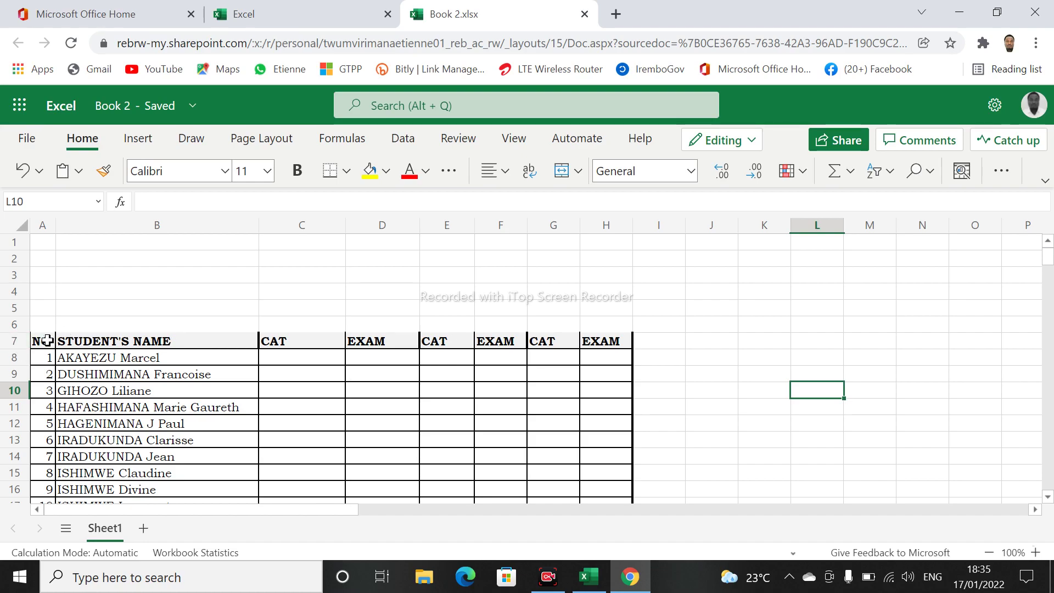
drag(44, 342, 602, 341)
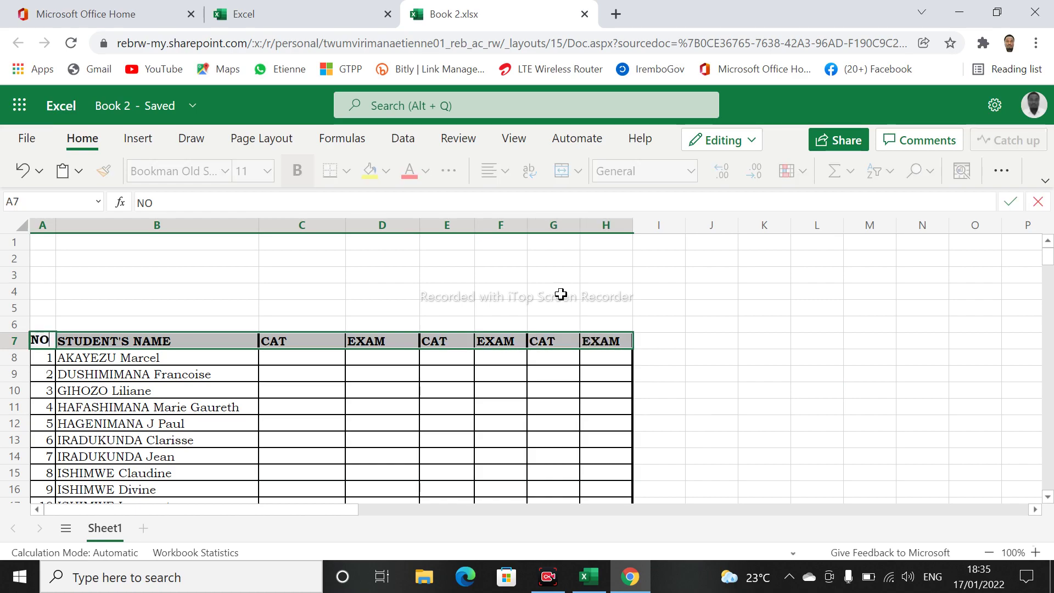
click(449, 275)
click(384, 315)
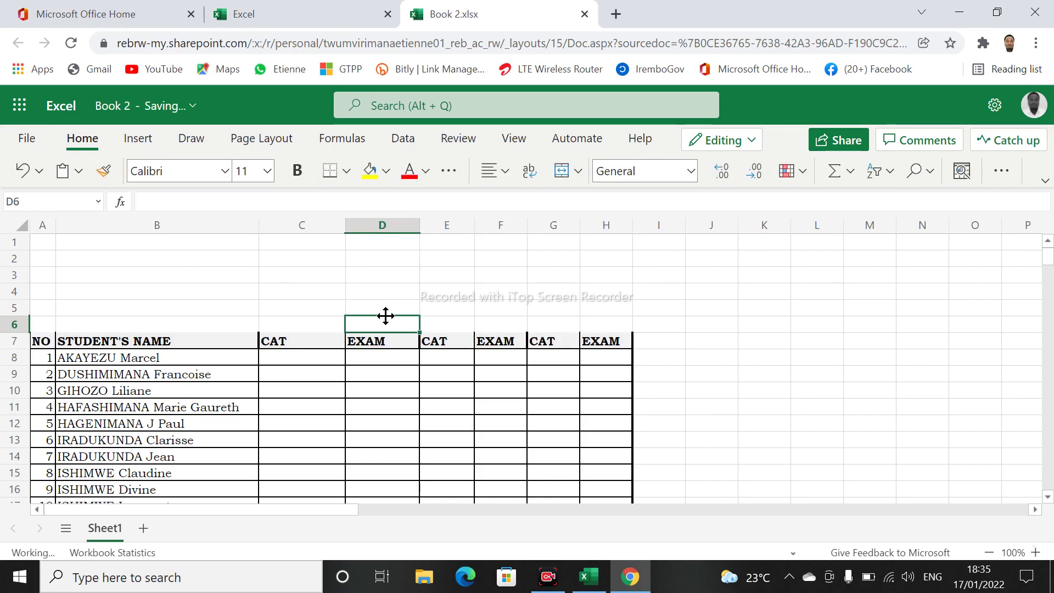
click(44, 340)
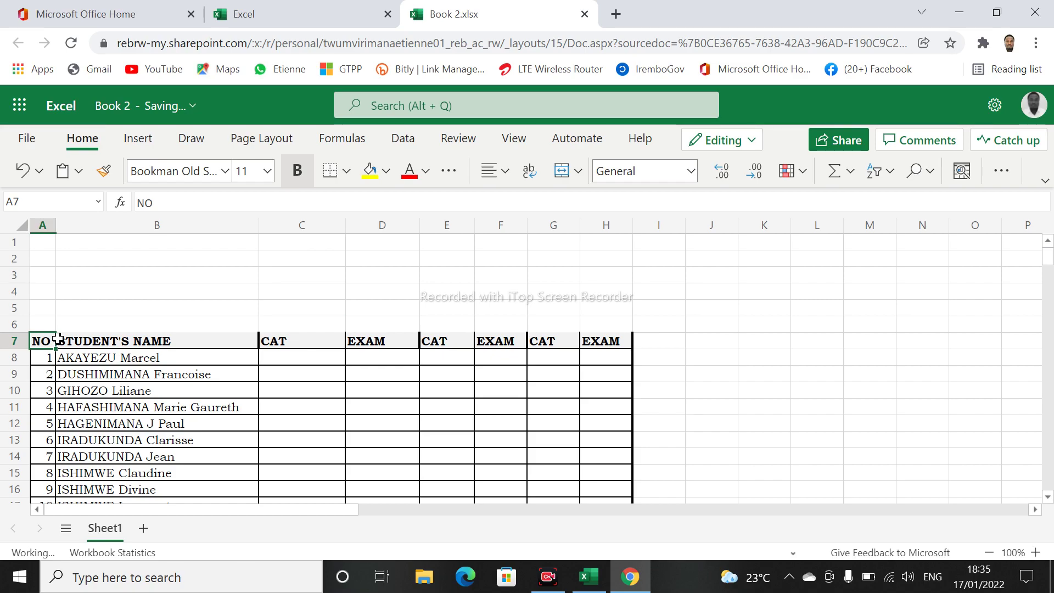
drag(43, 340, 604, 342)
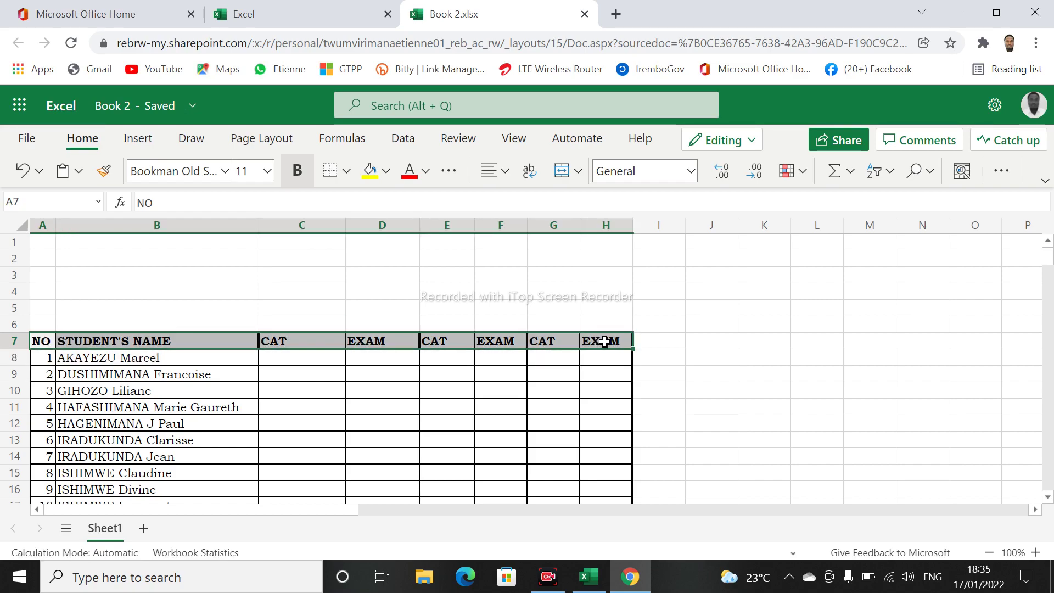
Apply All Borders to A7:H7 from the Borders dropdown, then check column C's width.
click(348, 172)
drag(251, 290, 332, 183)
drag(396, 289, 349, 177)
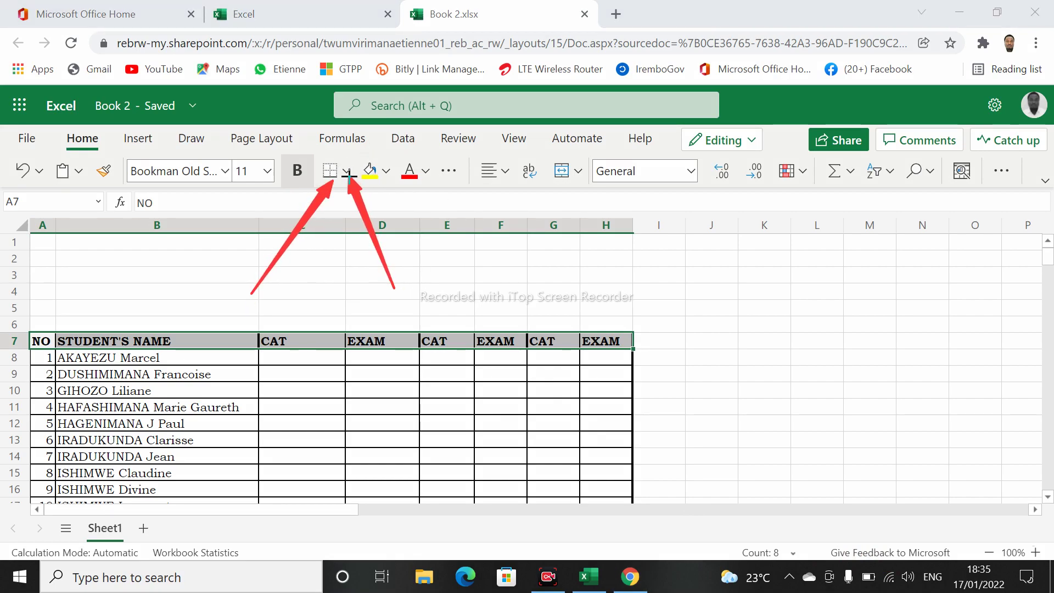
key(Escape)
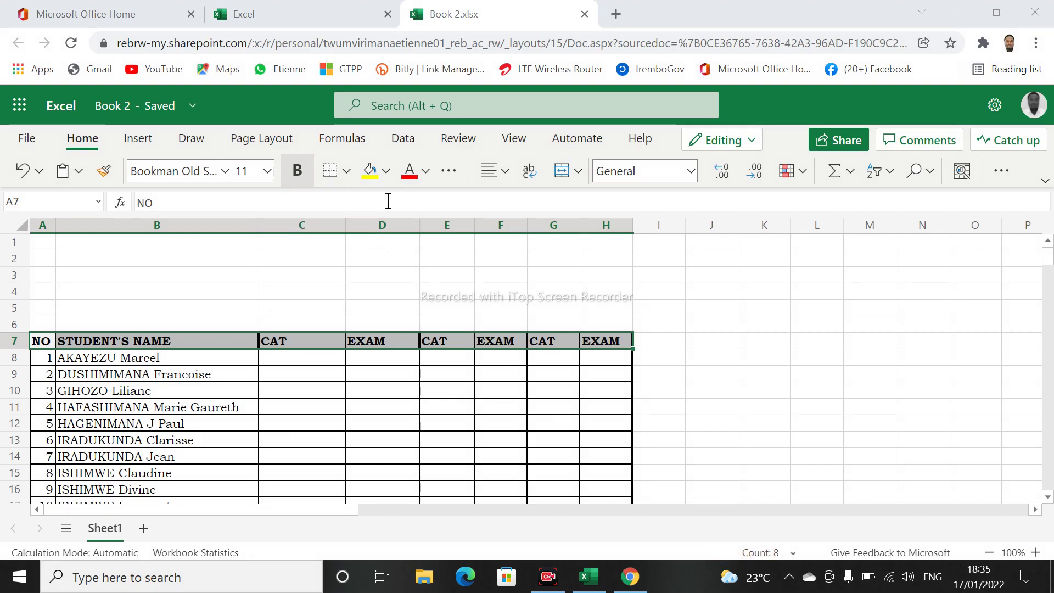
click(347, 173)
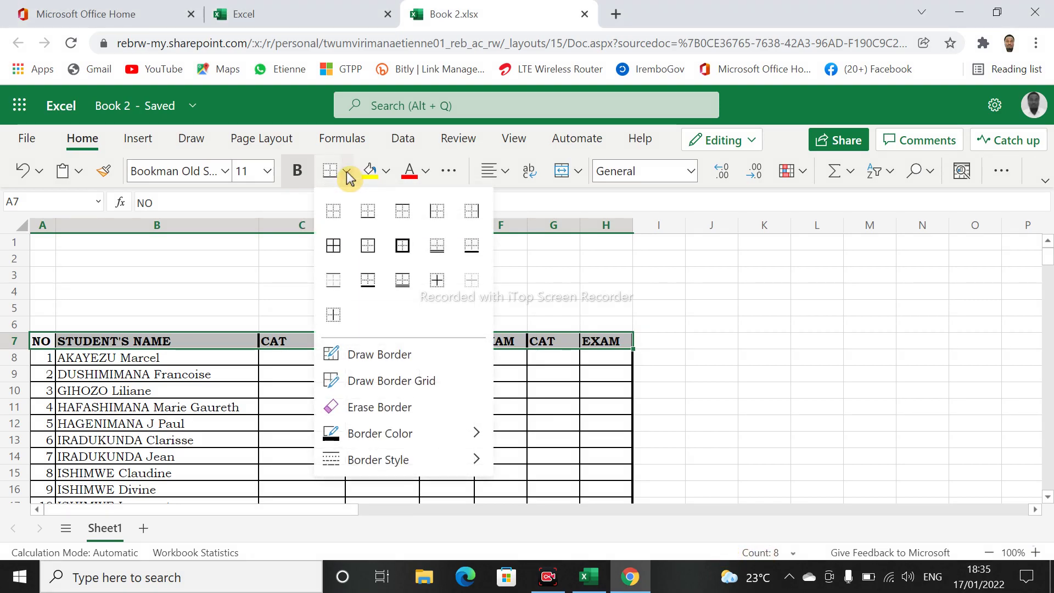
click(333, 248)
click(333, 248)
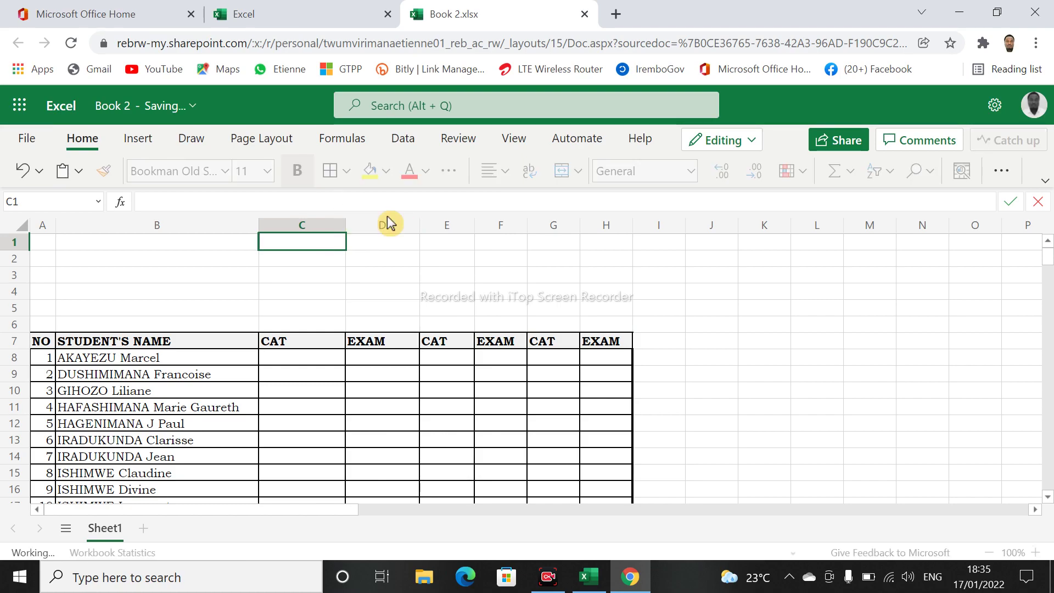
click(653, 327)
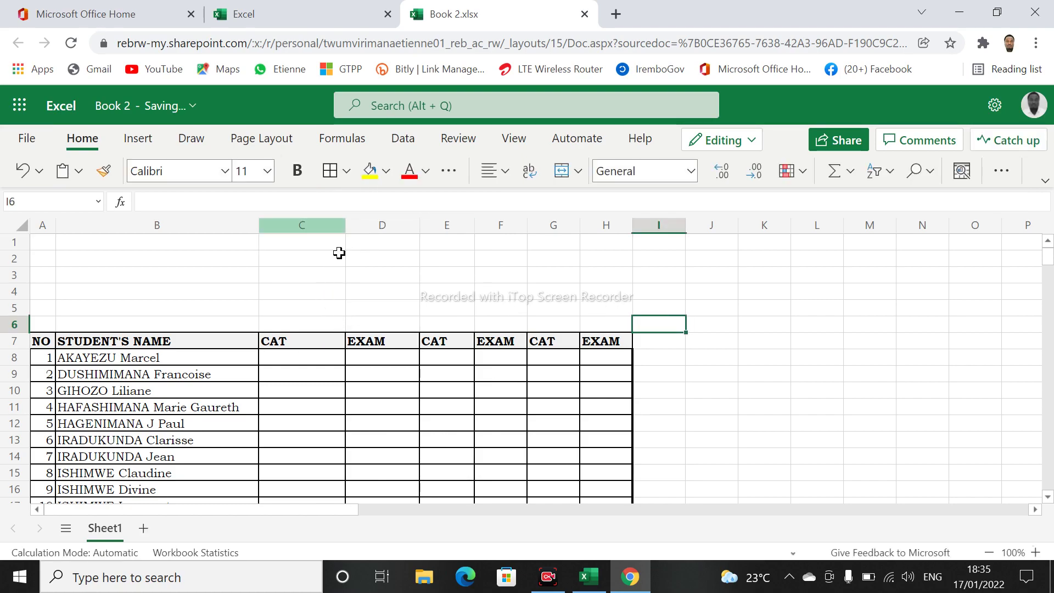
mouse_move(346, 228)
mouse_down()
mouse_move(327, 234)
mouse_move(350, 241)
mouse_up()
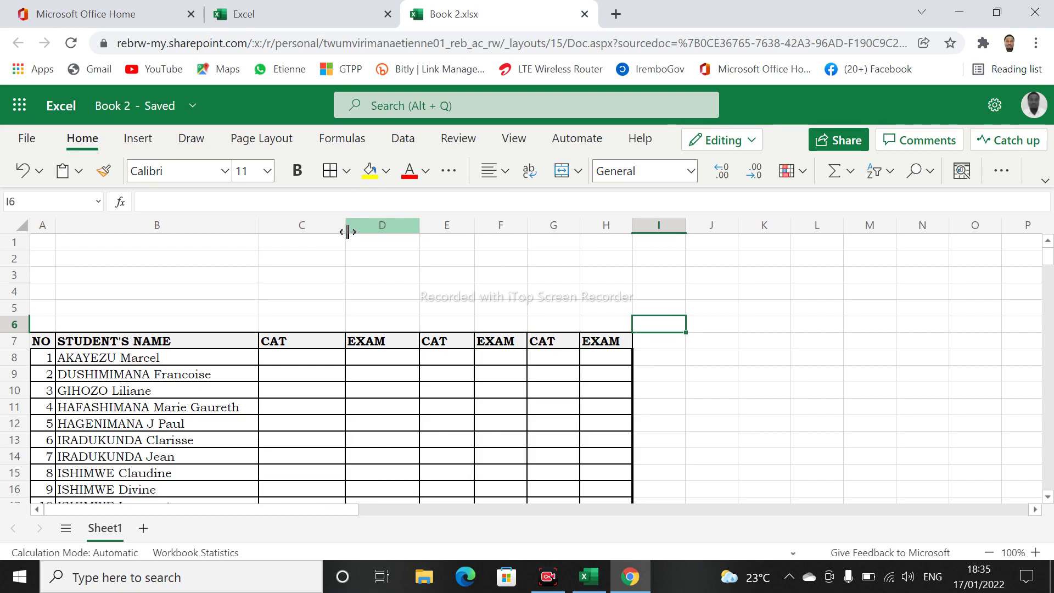
Type the CLASS label into cell B6, fixing the mistyped letters.
click(328, 240)
click(339, 290)
double_click(282, 324)
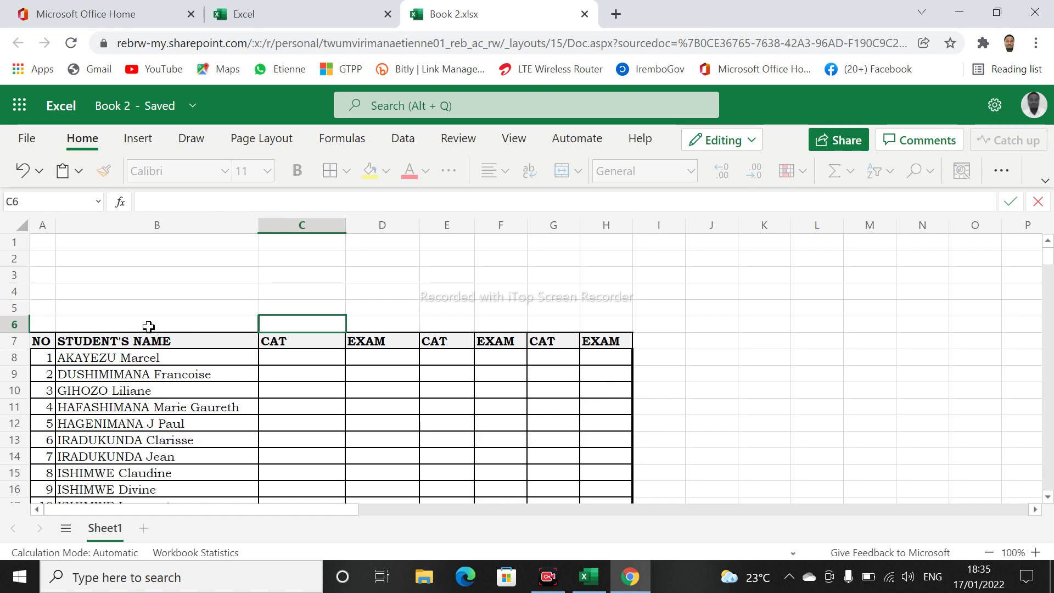
click(109, 322)
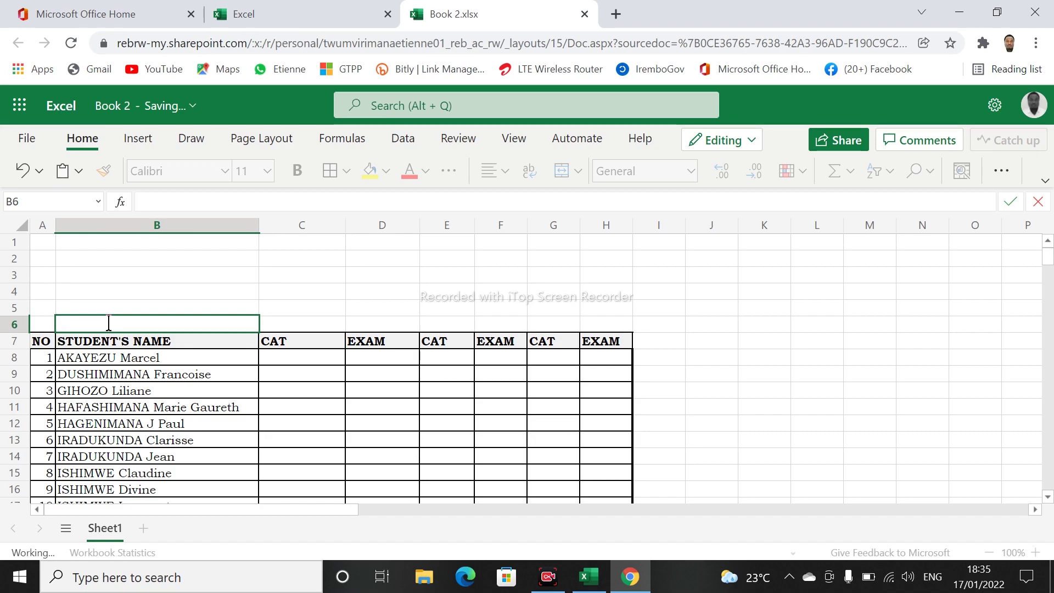
text(CLA)
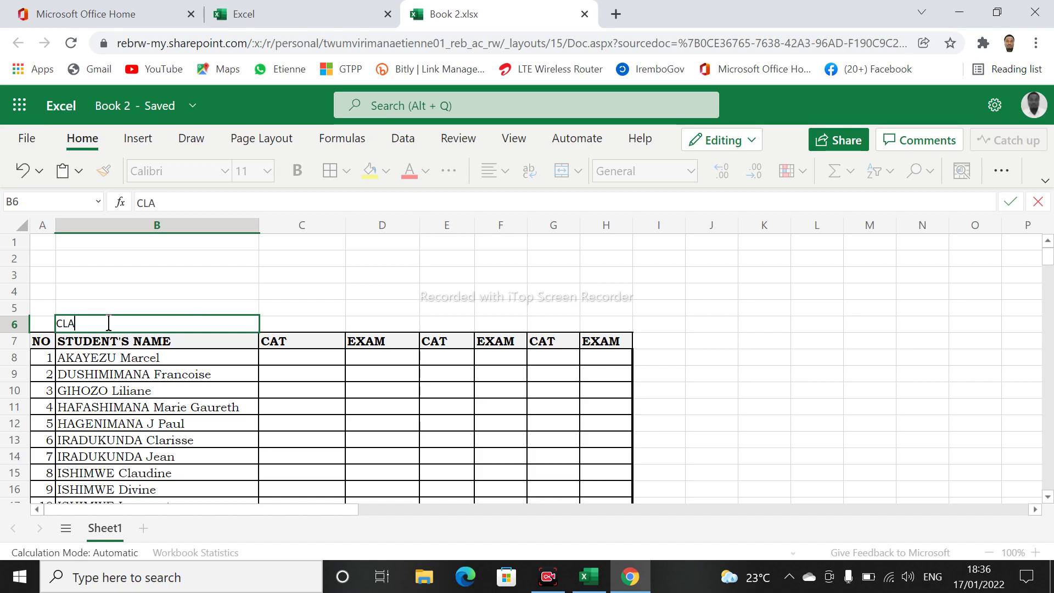
text(SS: S6MCP)
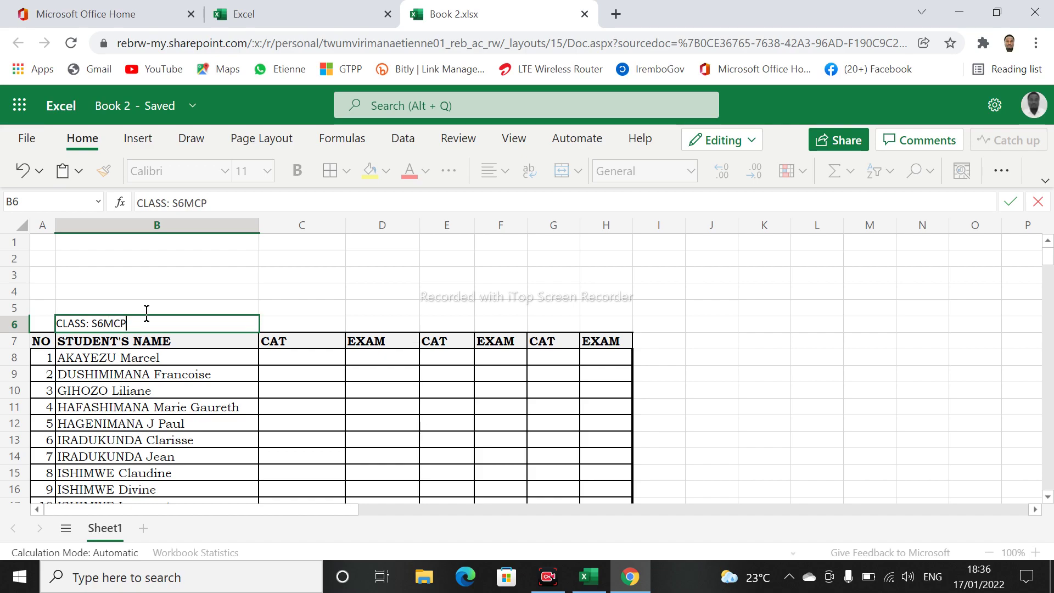
click(286, 324)
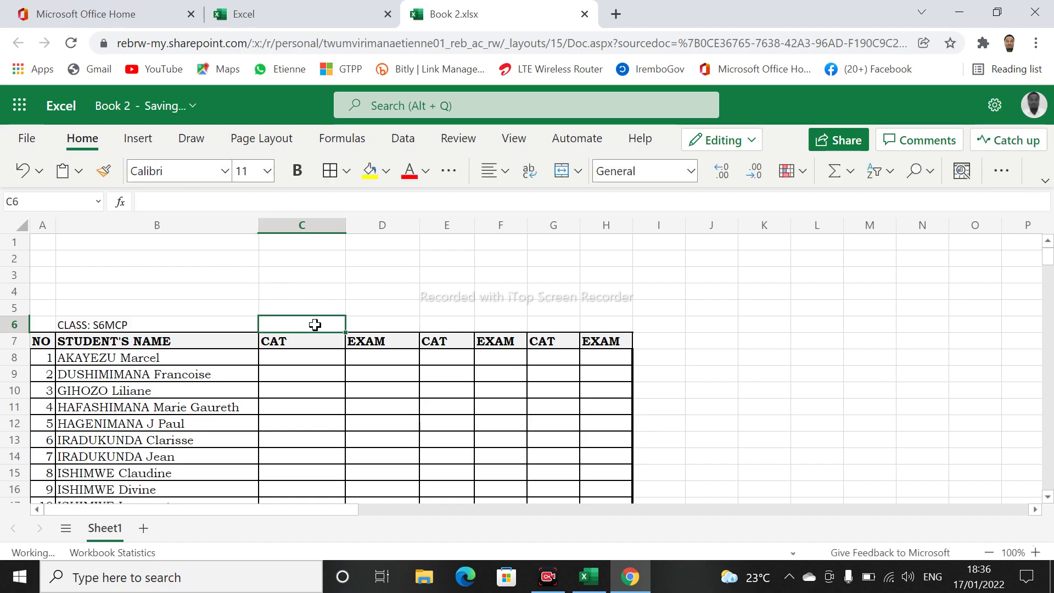
Set the class label in B6 to font size 12.
click(104, 327)
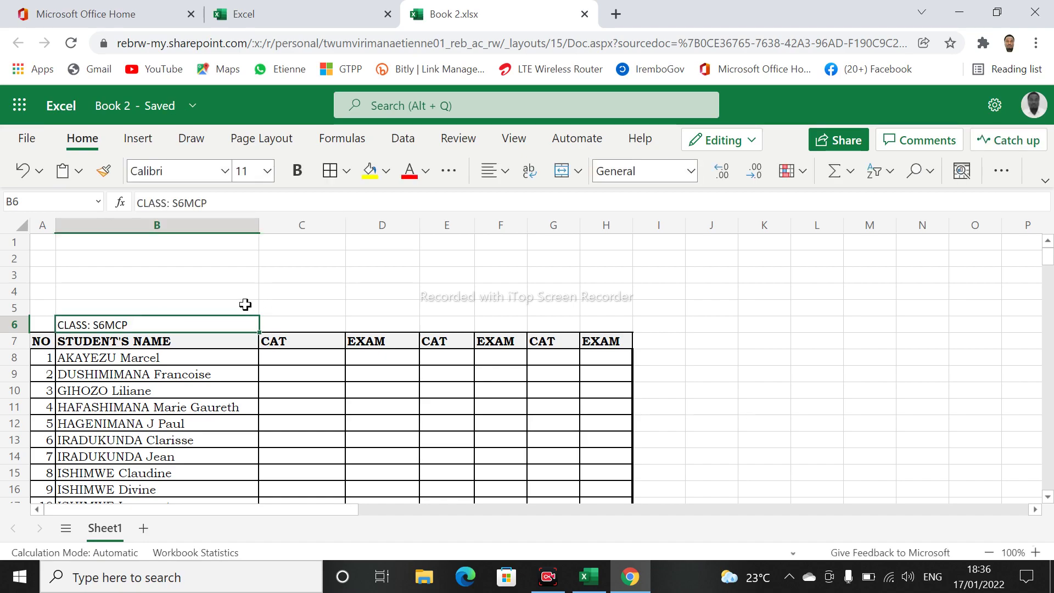
click(267, 171)
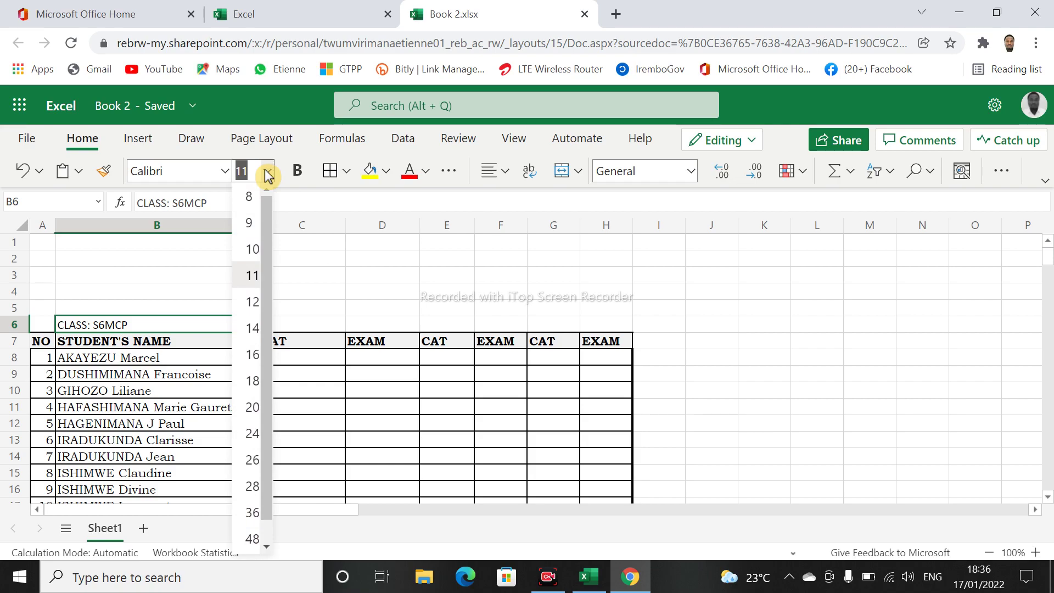
click(253, 356)
click(322, 335)
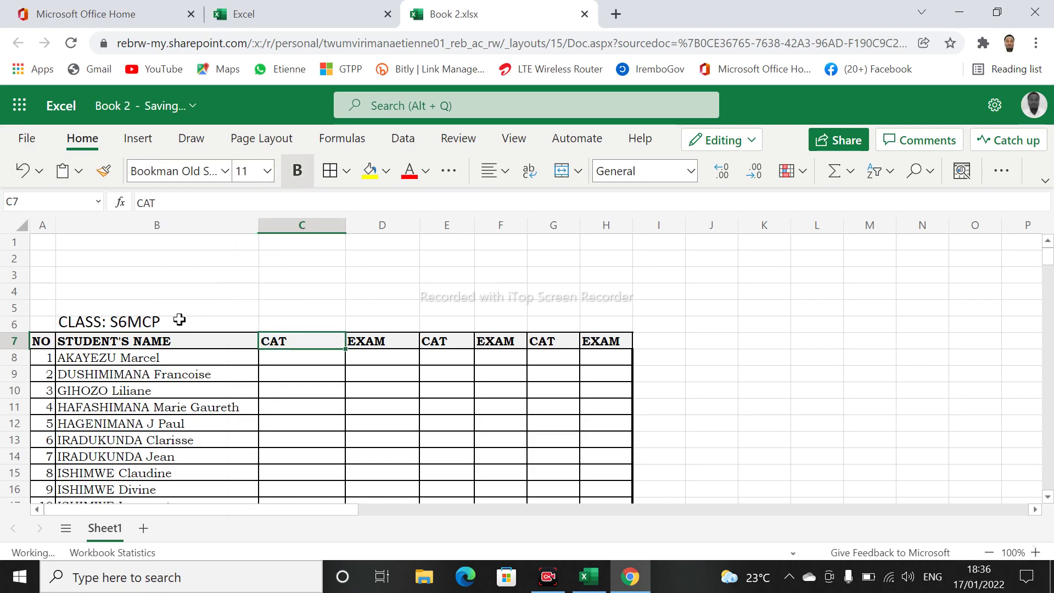
click(159, 326)
click(268, 174)
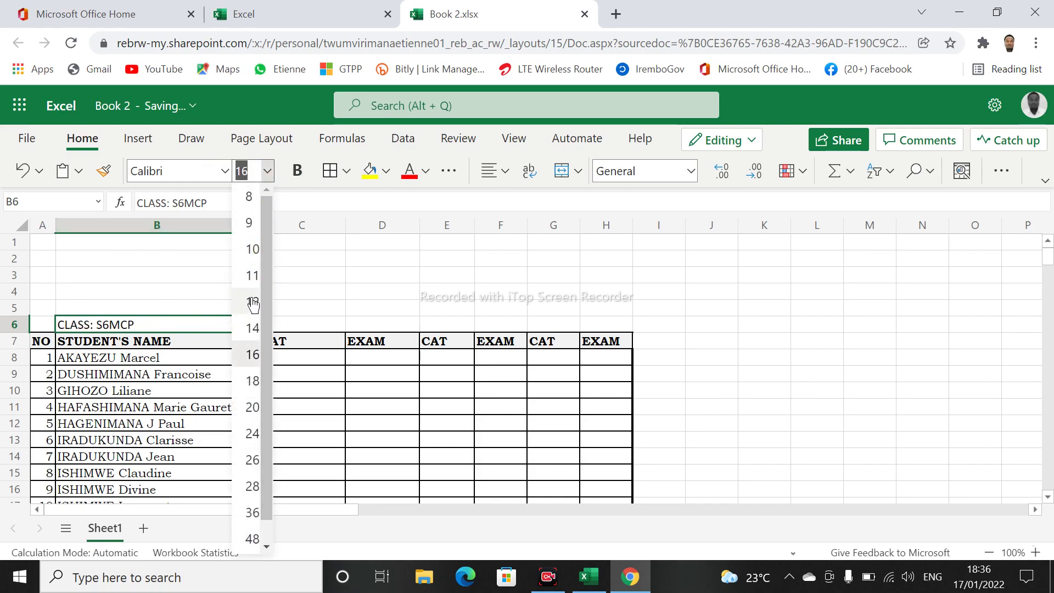
click(252, 301)
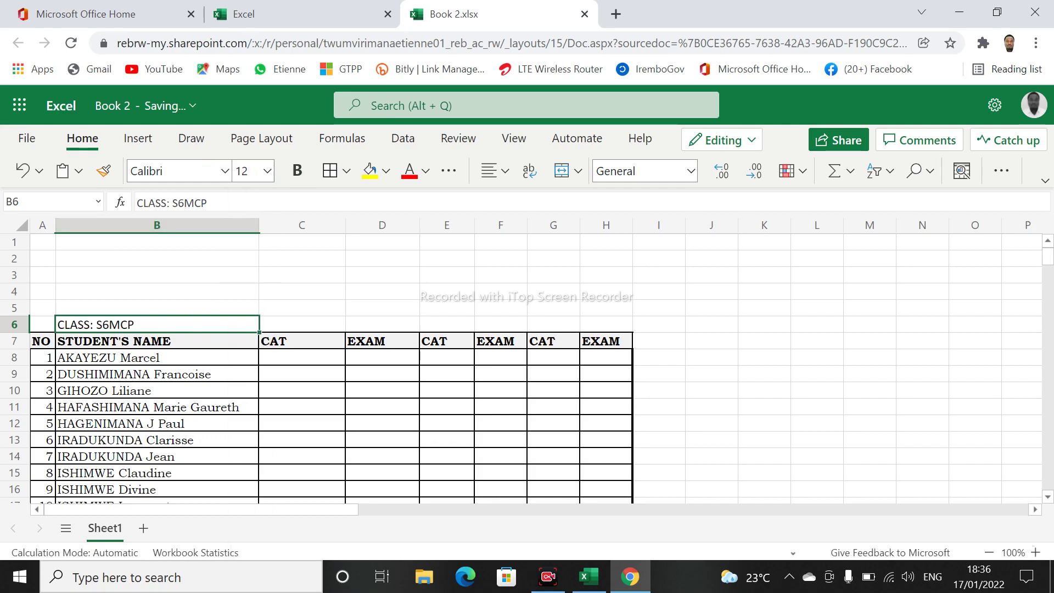
Change the B6 class label's font to Times New Roman.
click(225, 171)
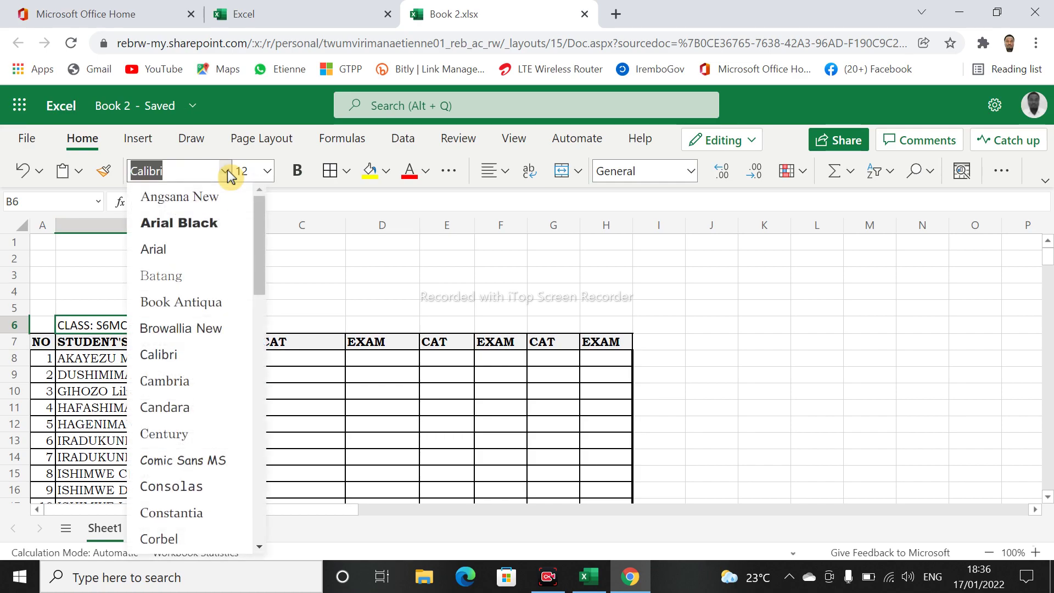
text(Times New Roma)
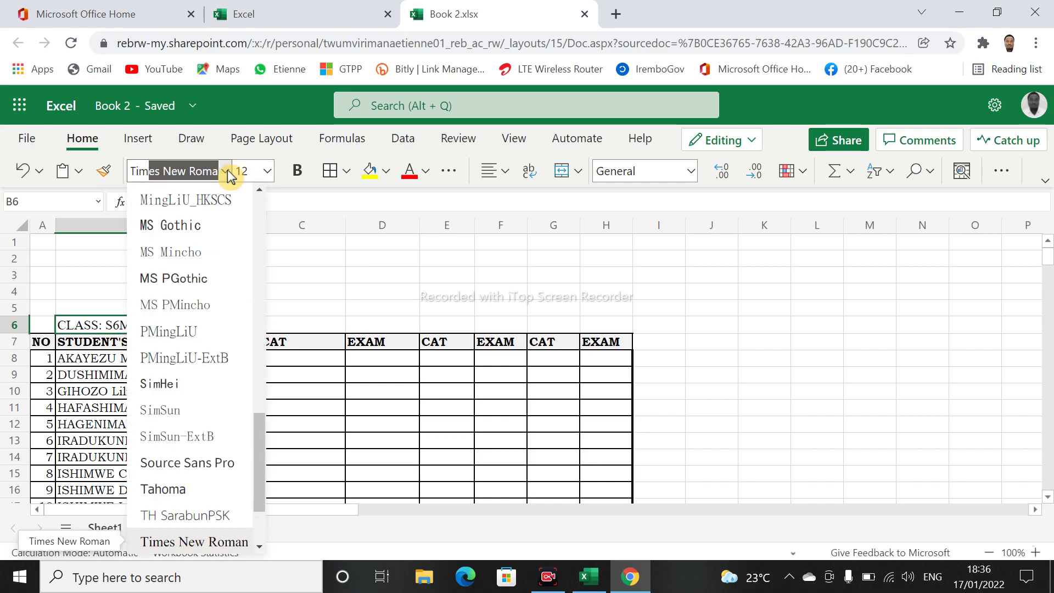
key(Return)
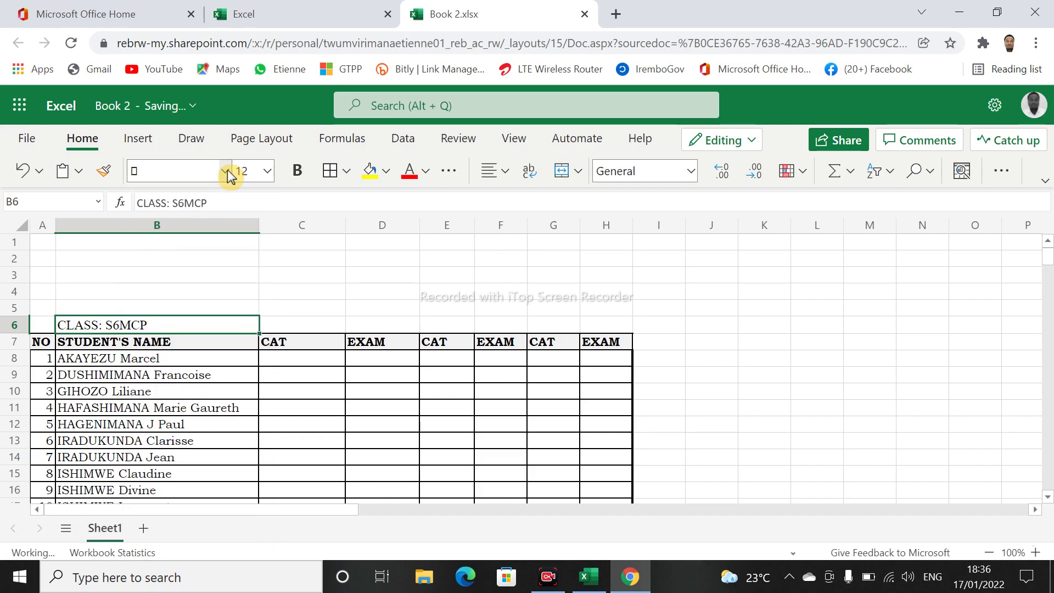
click(384, 252)
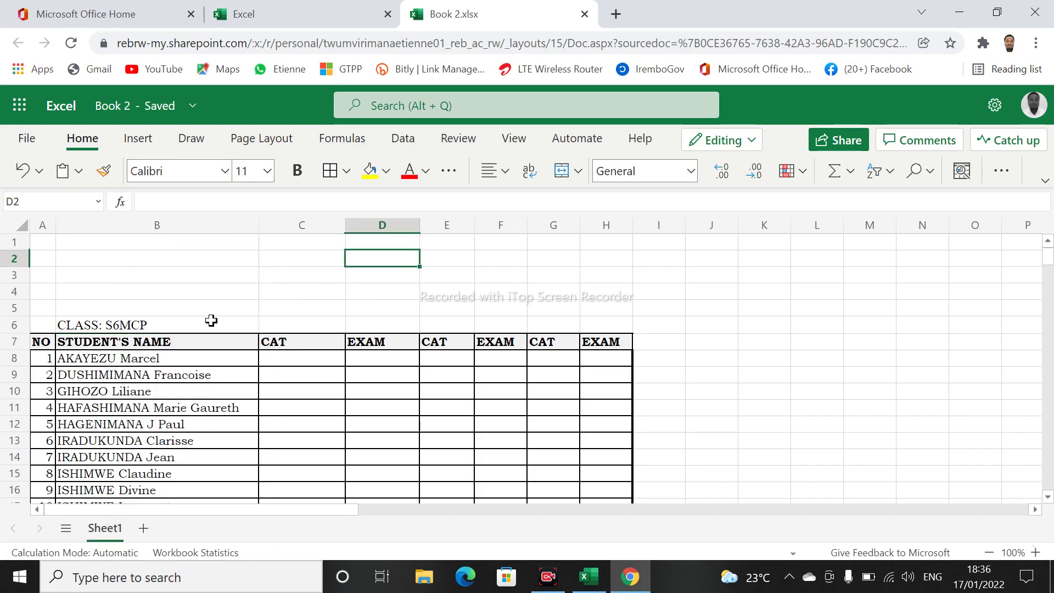
Correct the label to read CLASS: S6MCB and make row 6 bold.
click(171, 325)
double_click(171, 326)
key(BackSpace)
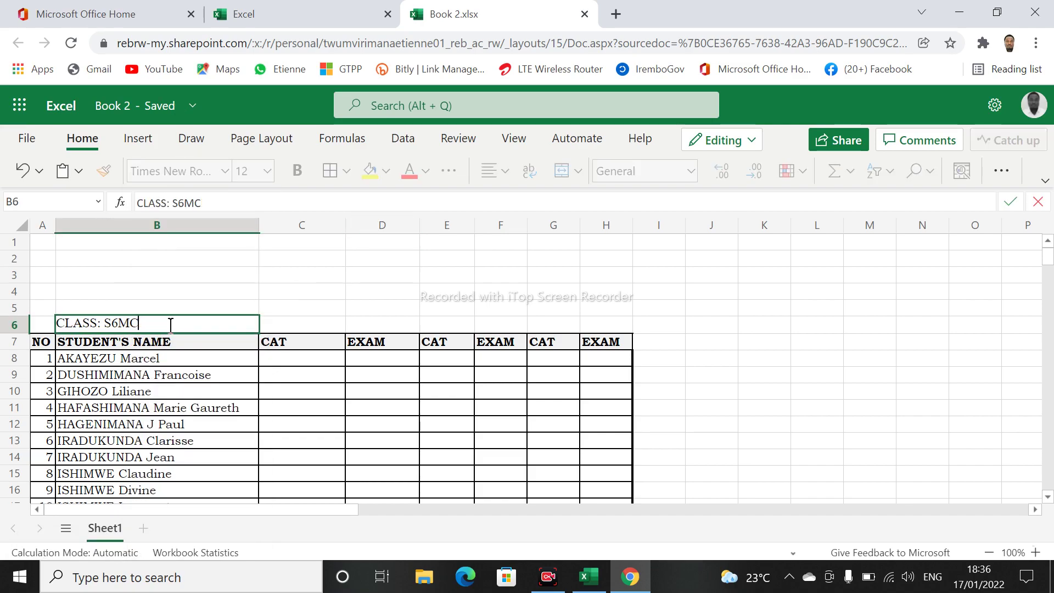
text(B)
click(317, 337)
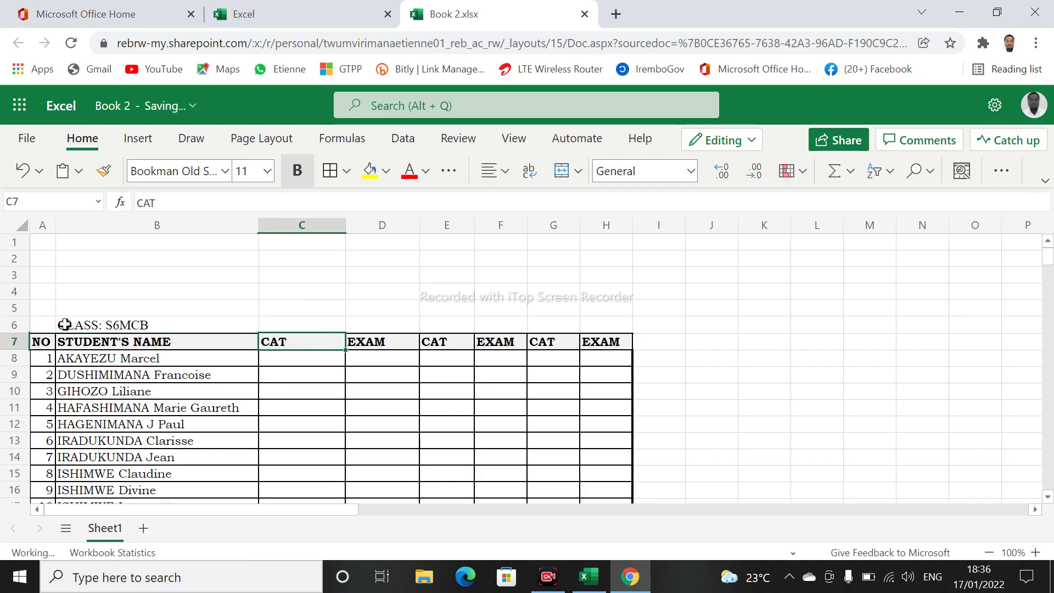
click(15, 325)
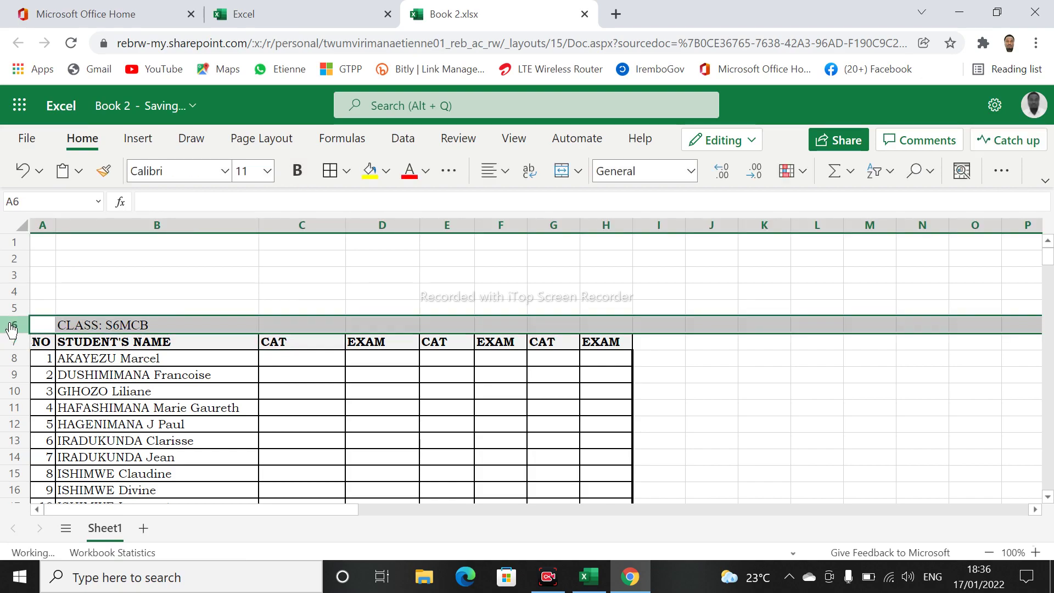
click(296, 171)
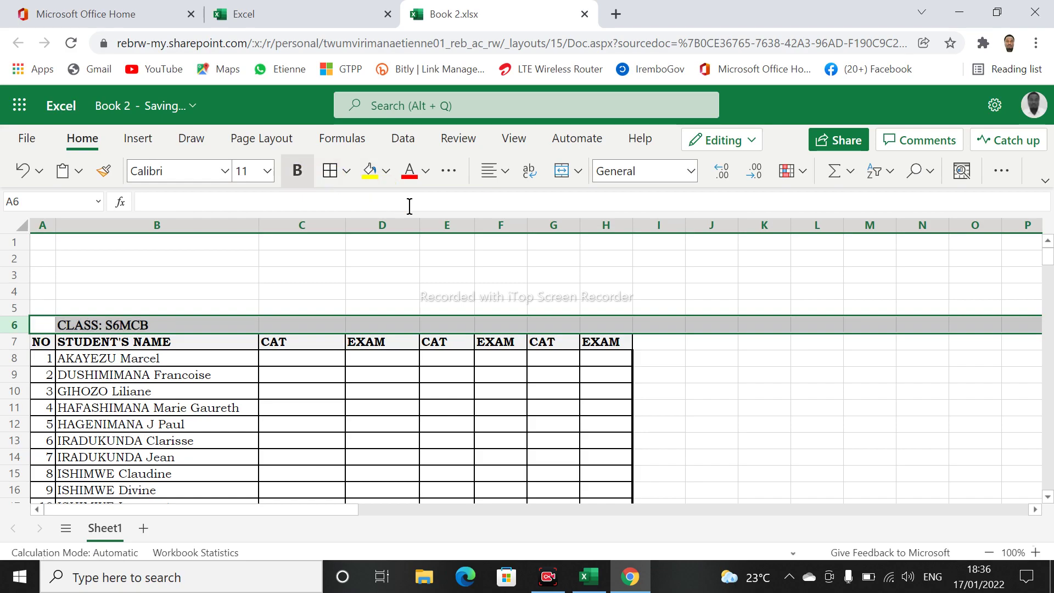
Check cell C6 in the header row and leave it unchanged.
click(379, 407)
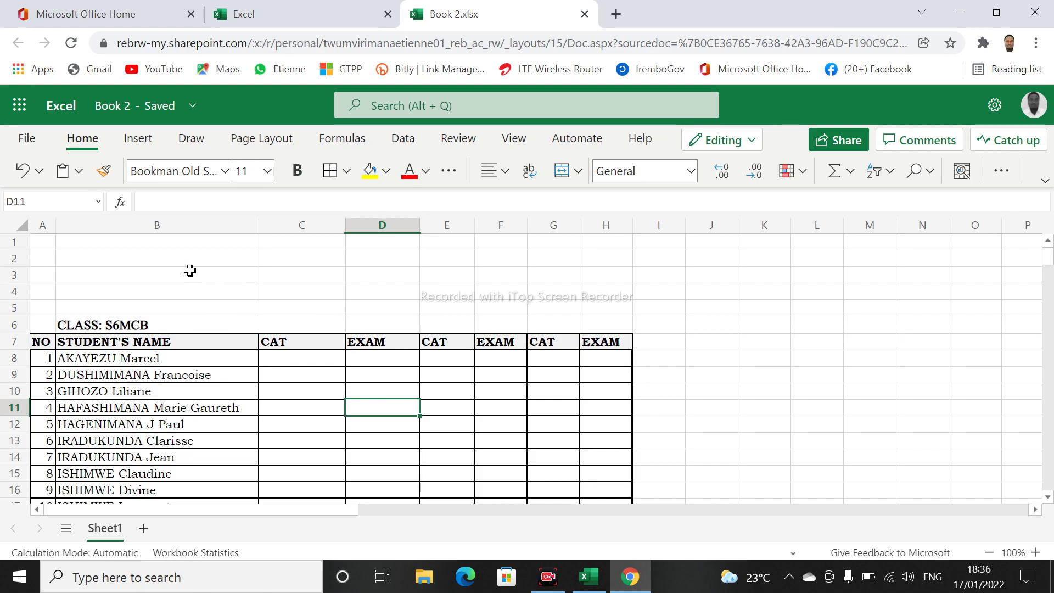
double_click(279, 323)
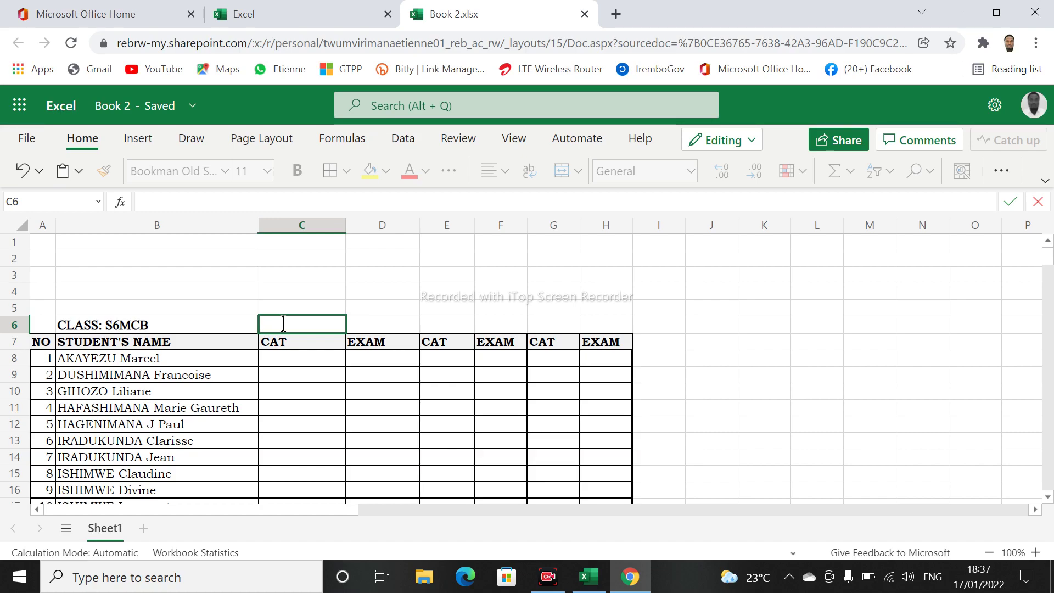
click(375, 343)
click(294, 325)
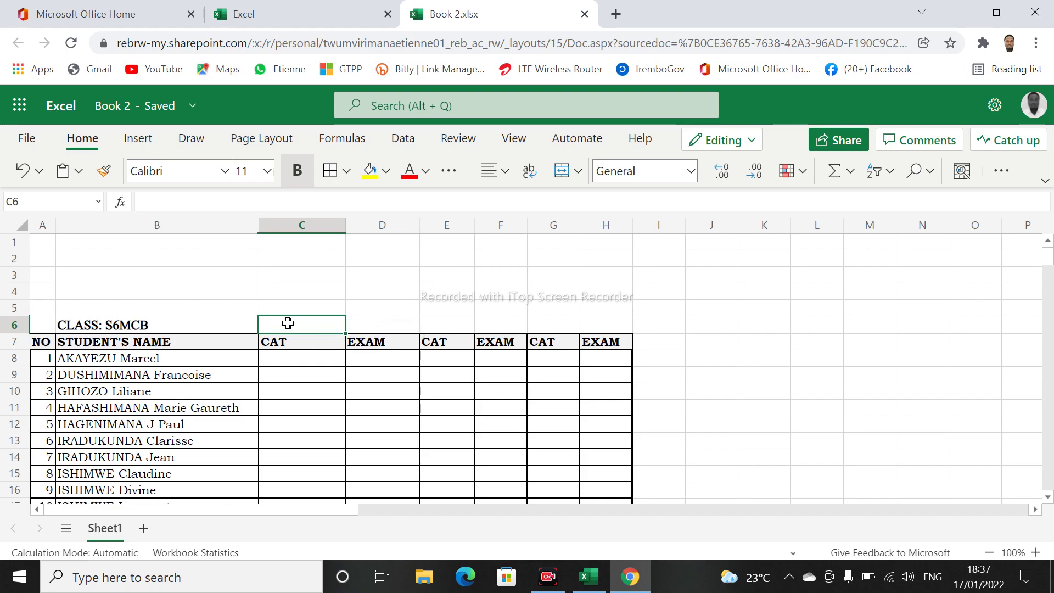
drag(278, 323, 371, 331)
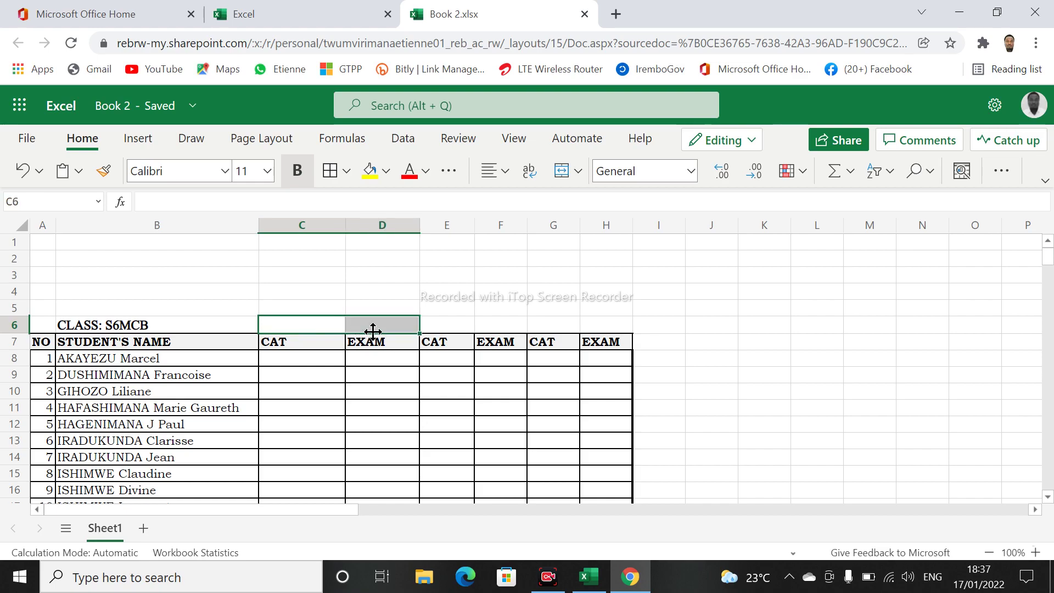
click(294, 329)
drag(518, 310, 545, 329)
double_click(447, 374)
Apply All Borders to header block D6:M7, then to cell C6.
drag(357, 326, 864, 337)
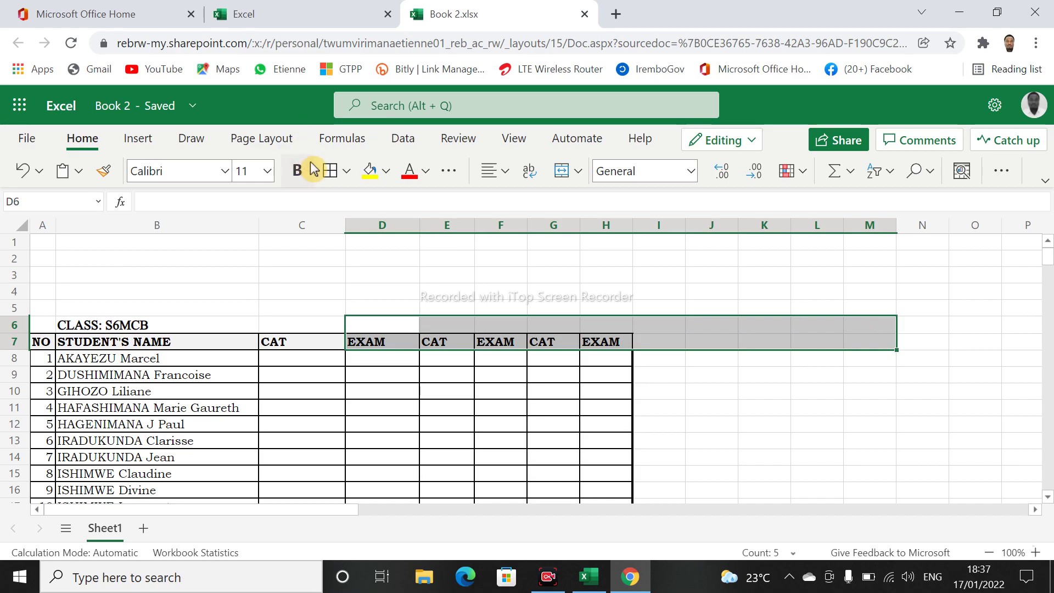
click(331, 175)
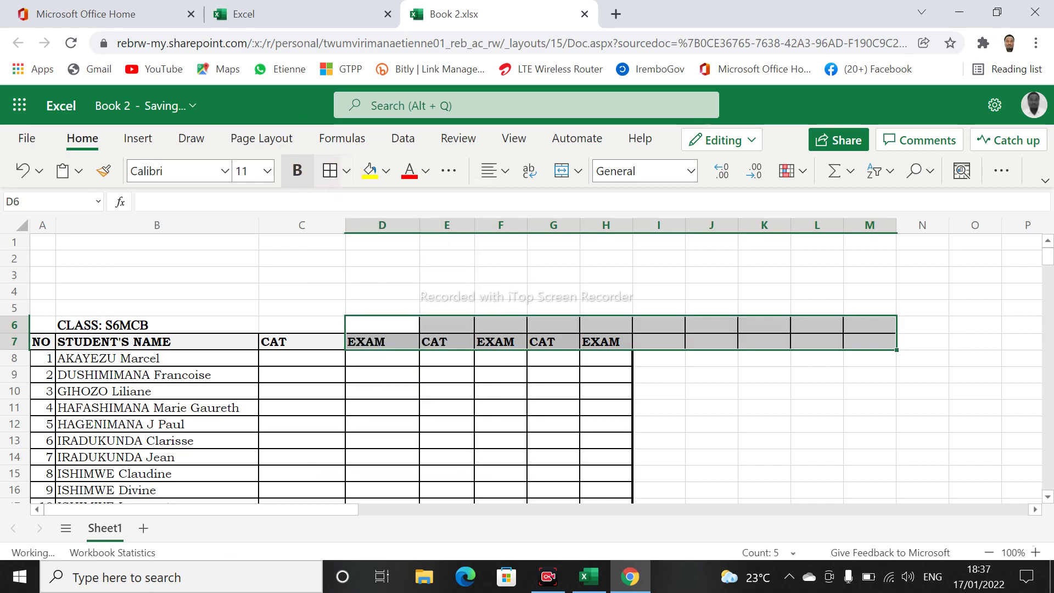
click(294, 327)
click(336, 172)
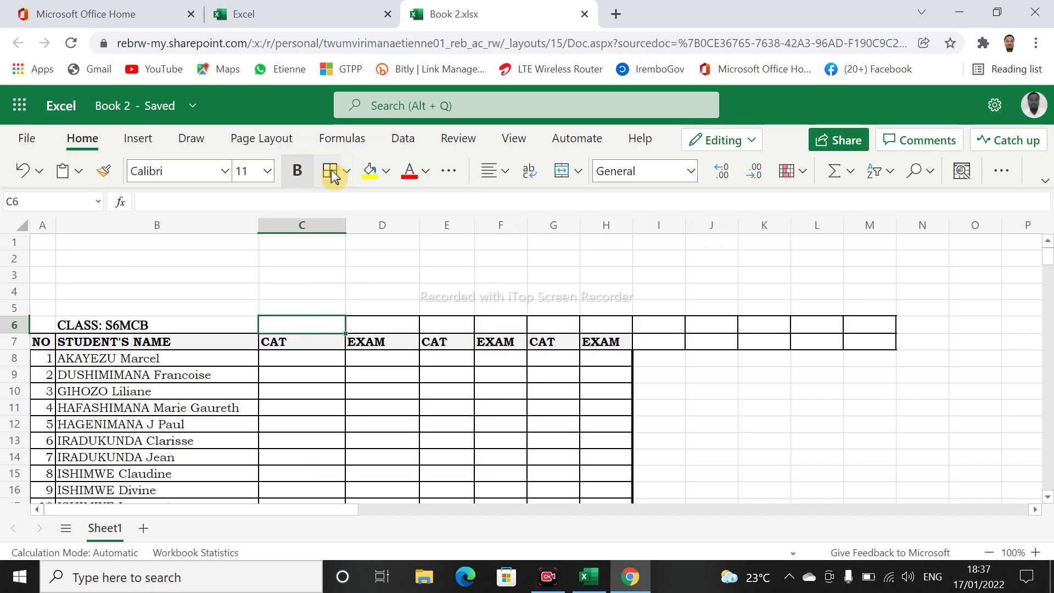
click(442, 388)
click(308, 325)
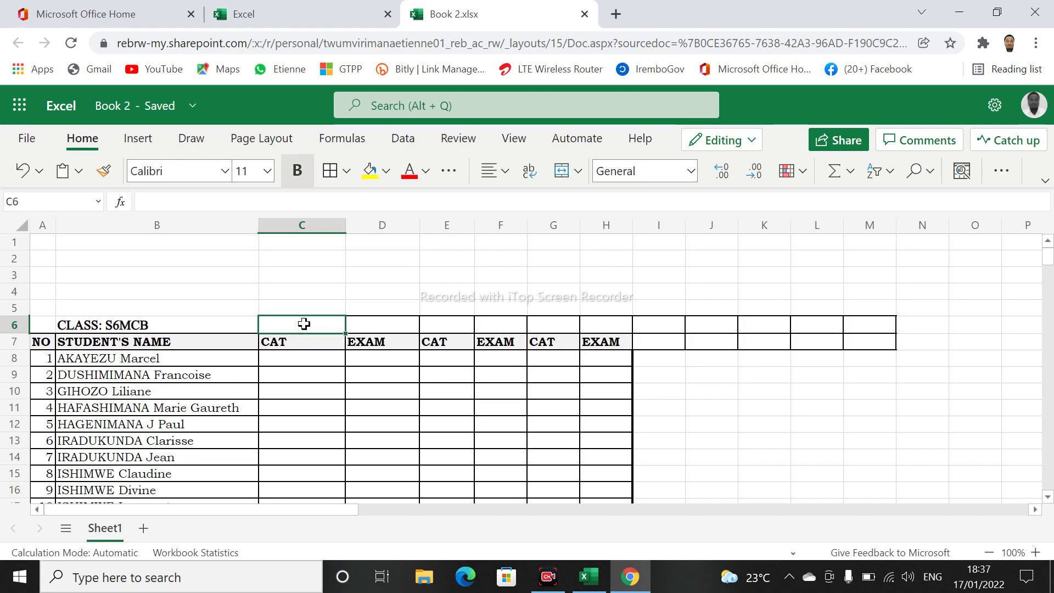
drag(304, 323, 348, 324)
click(378, 404)
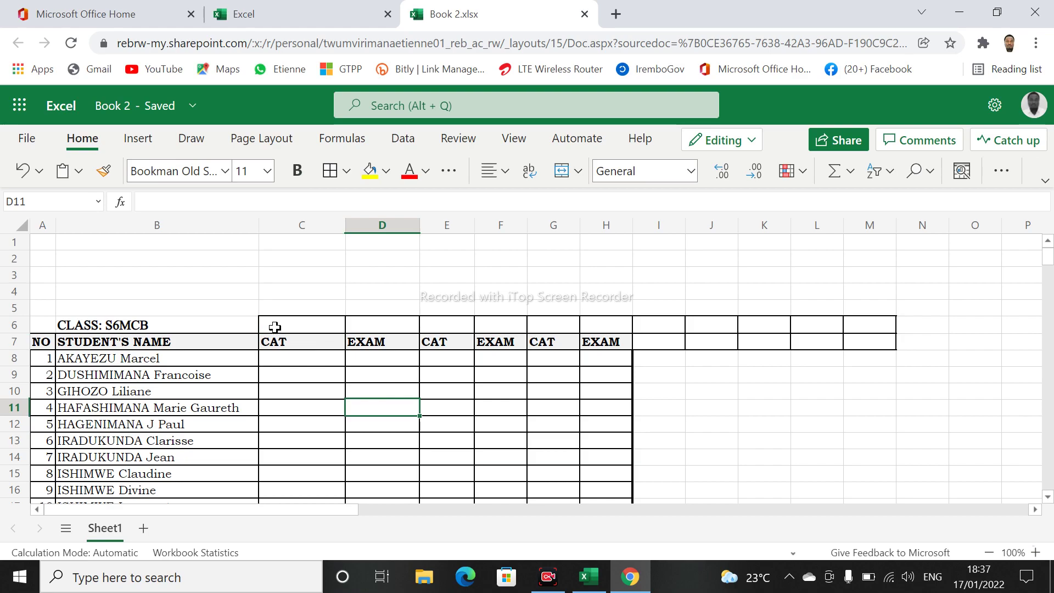
drag(274, 327, 362, 326)
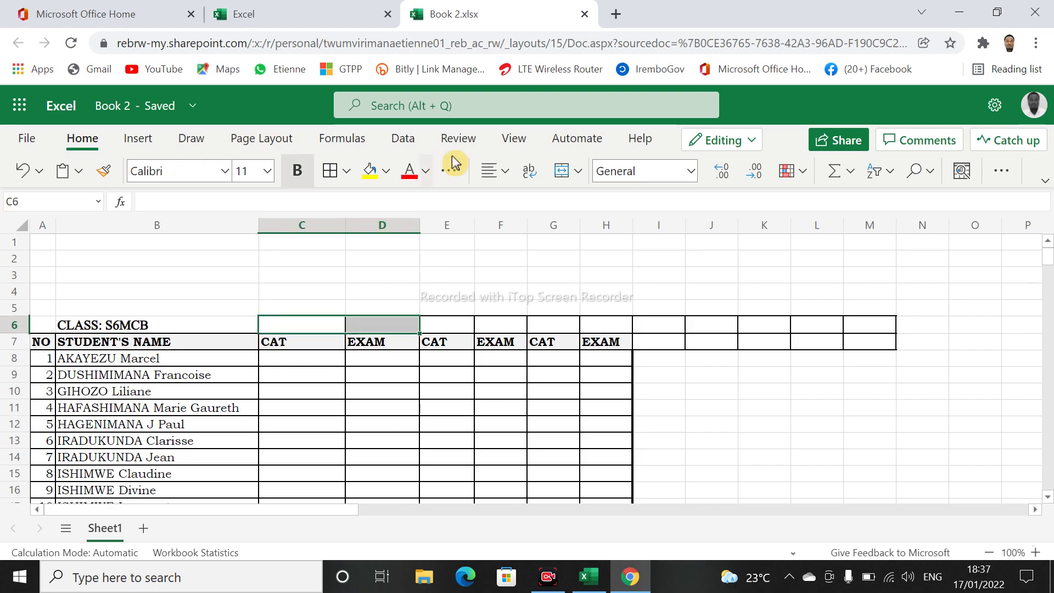
click(583, 174)
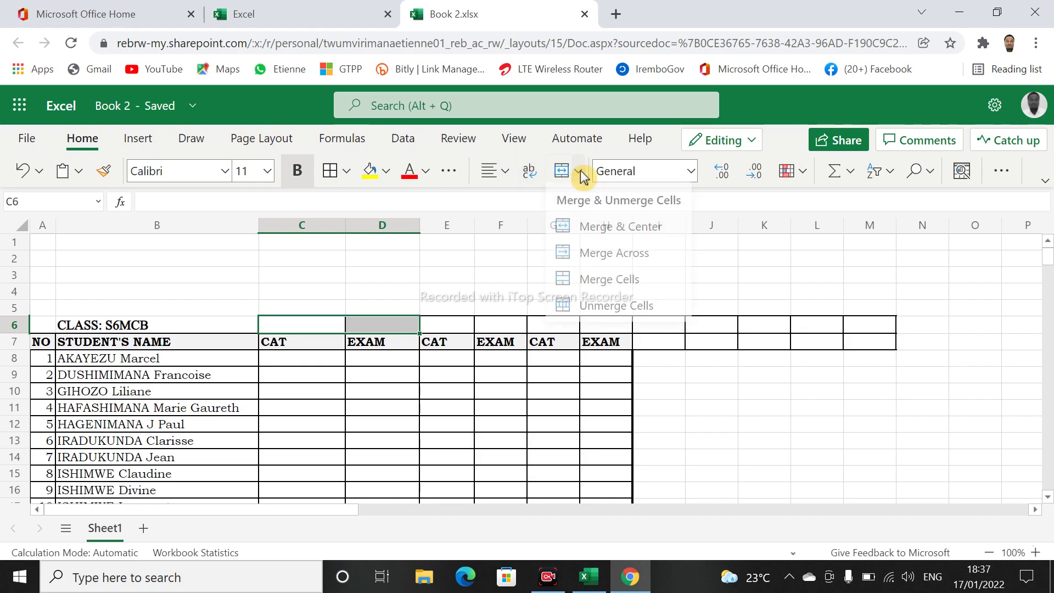
click(613, 236)
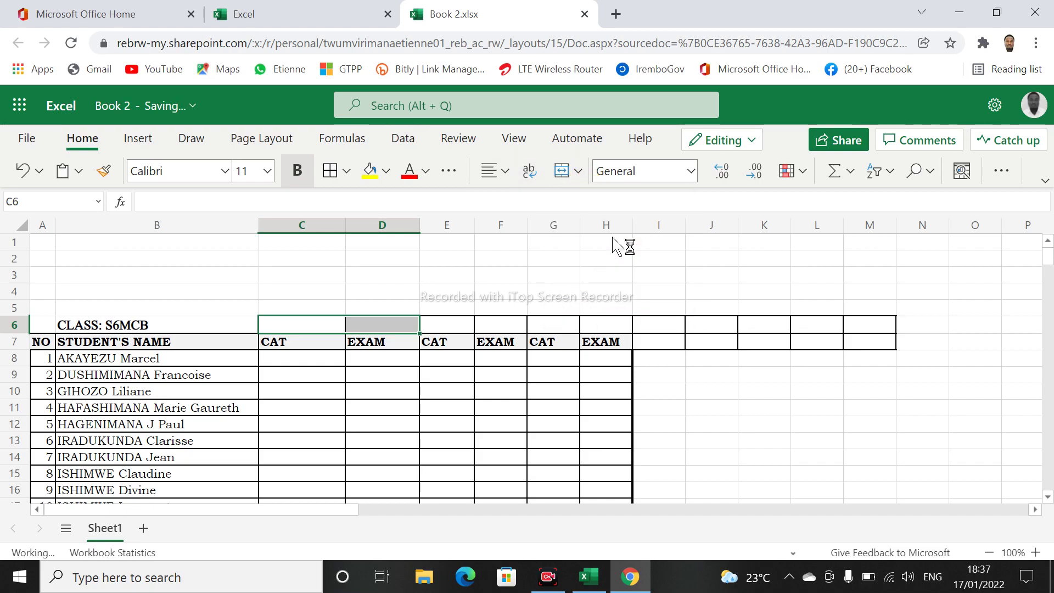
double_click(330, 324)
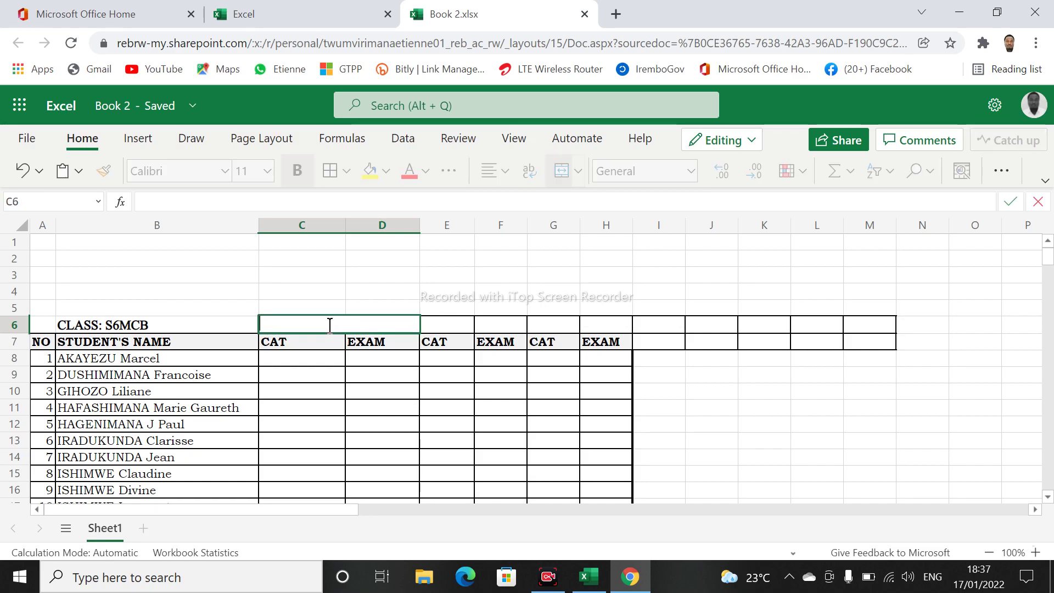
text(MATHS)
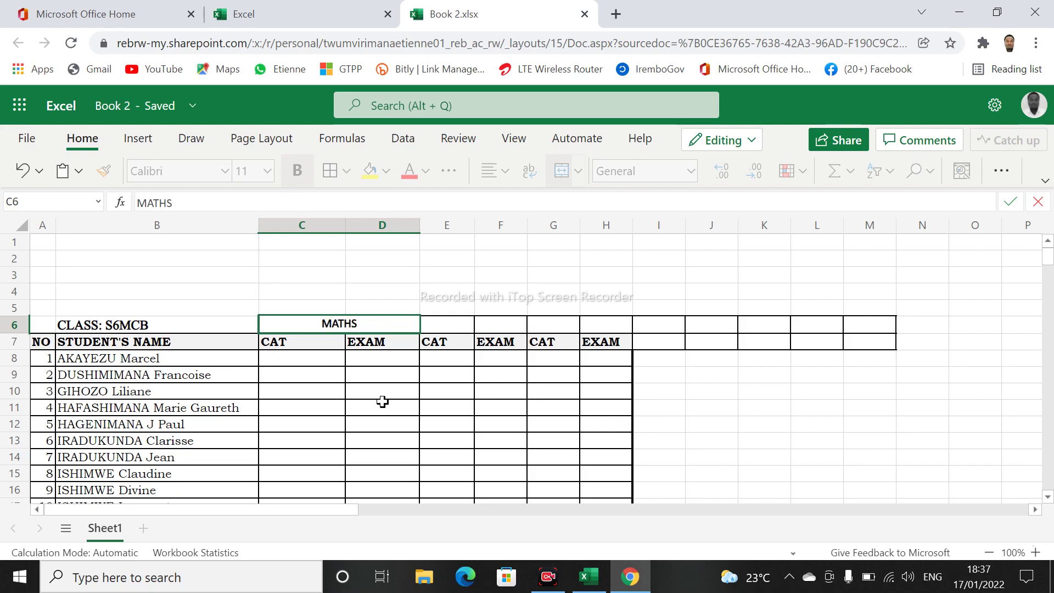
click(382, 401)
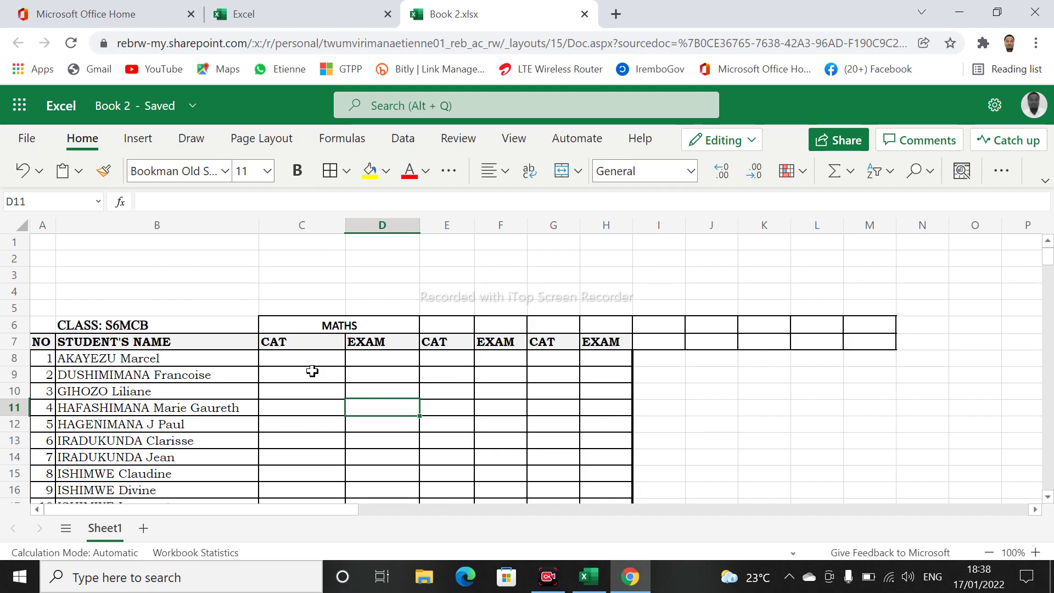
click(298, 360)
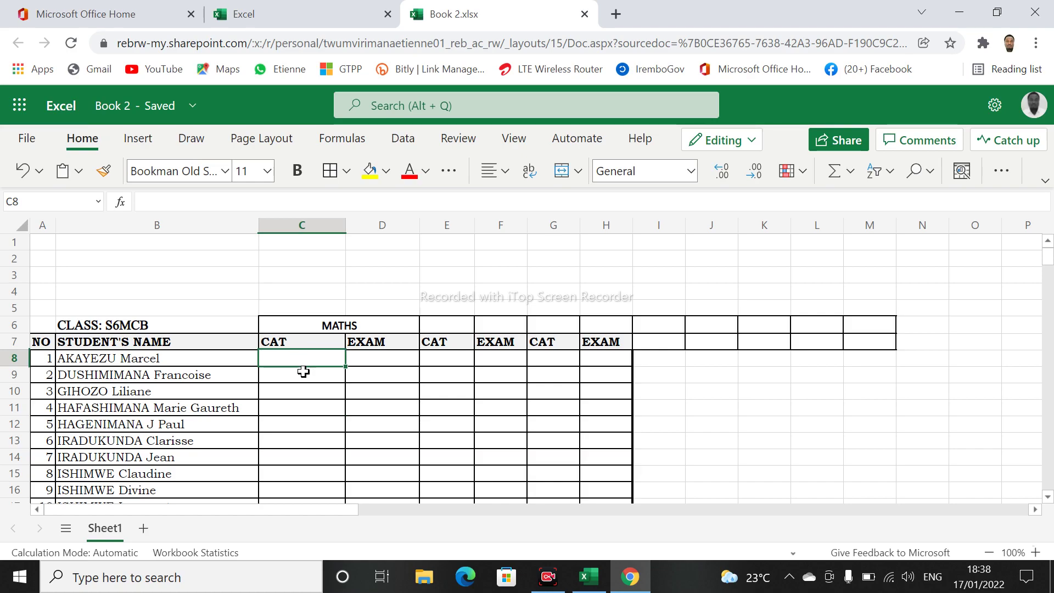
click(301, 373)
click(298, 406)
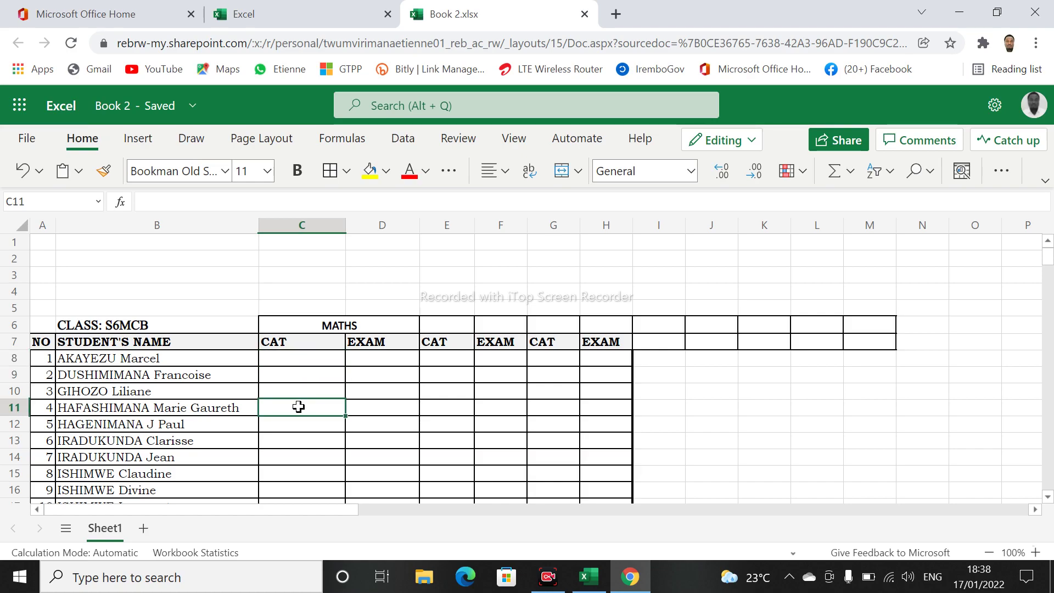
click(293, 436)
click(293, 457)
click(403, 375)
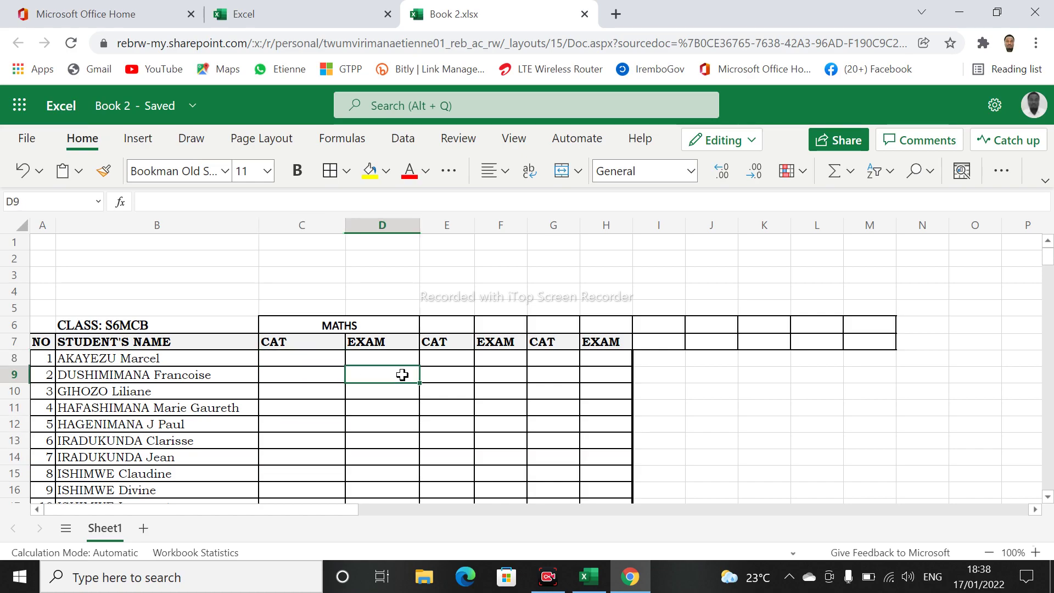
click(400, 362)
Browse the font list for row 6, leaving the font unchanged.
click(14, 324)
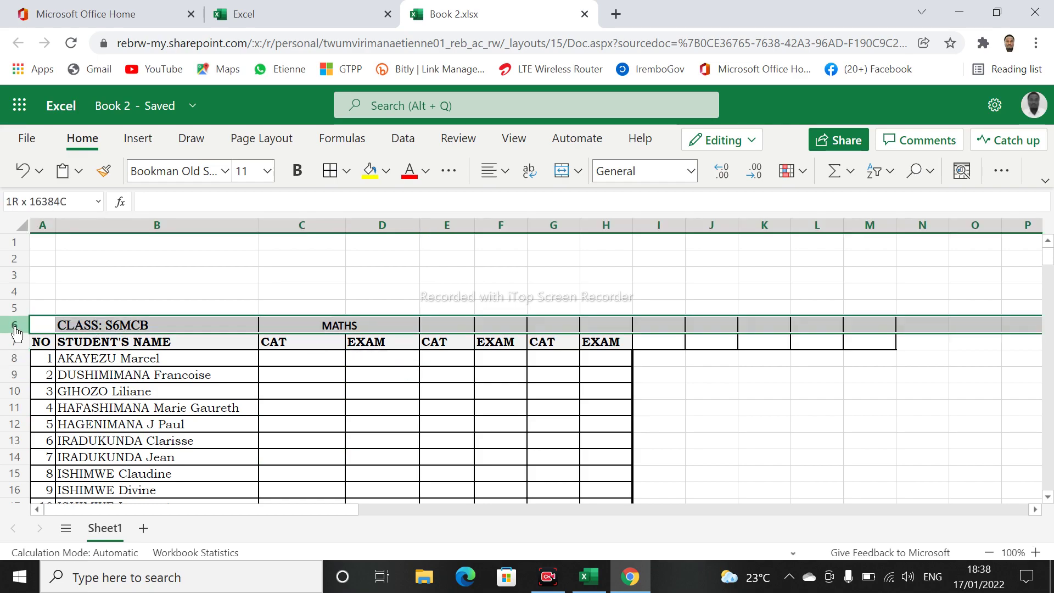
click(226, 172)
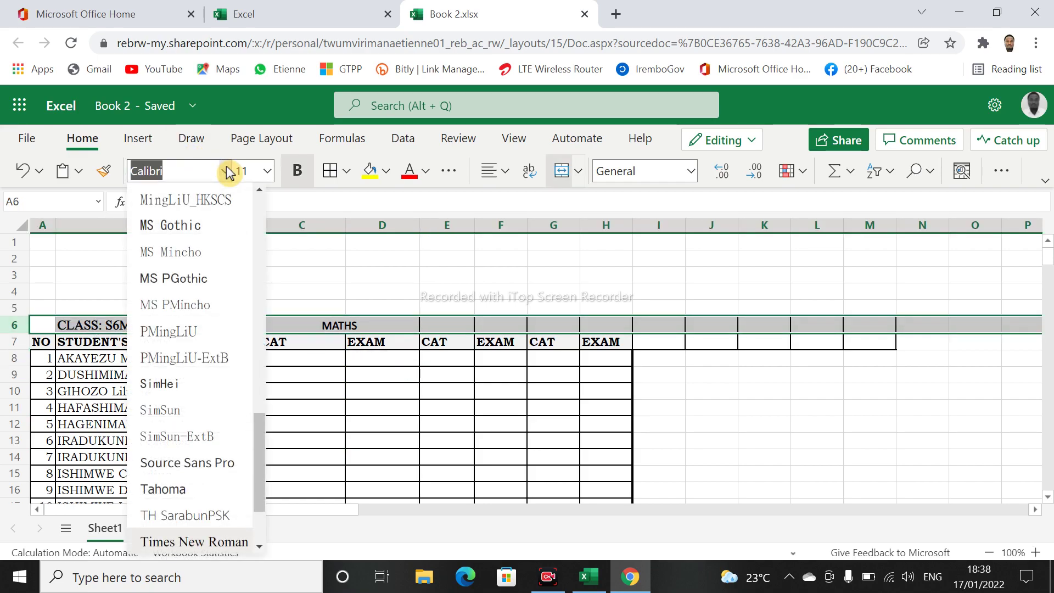
key(Up)
key(Down)
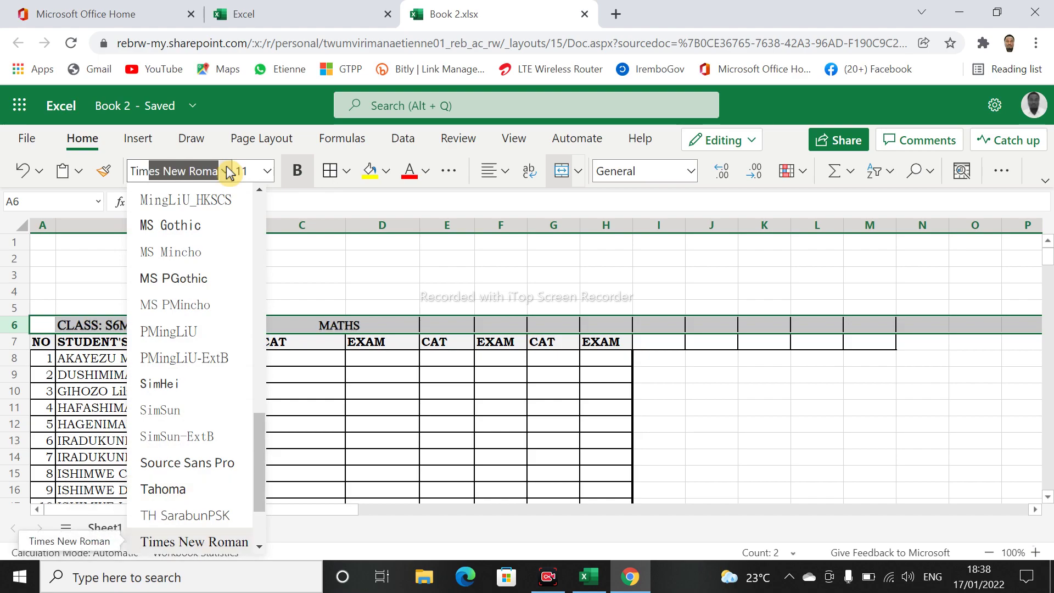
key(Escape)
click(430, 389)
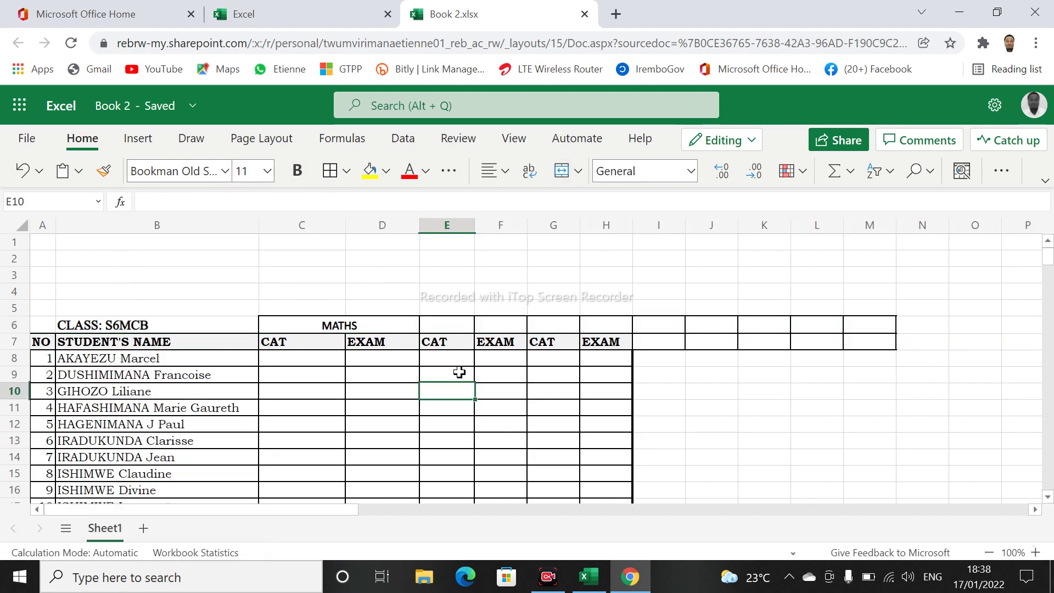
Merge and centre E6:F6 and enter the CHEMISTRY header.
click(448, 323)
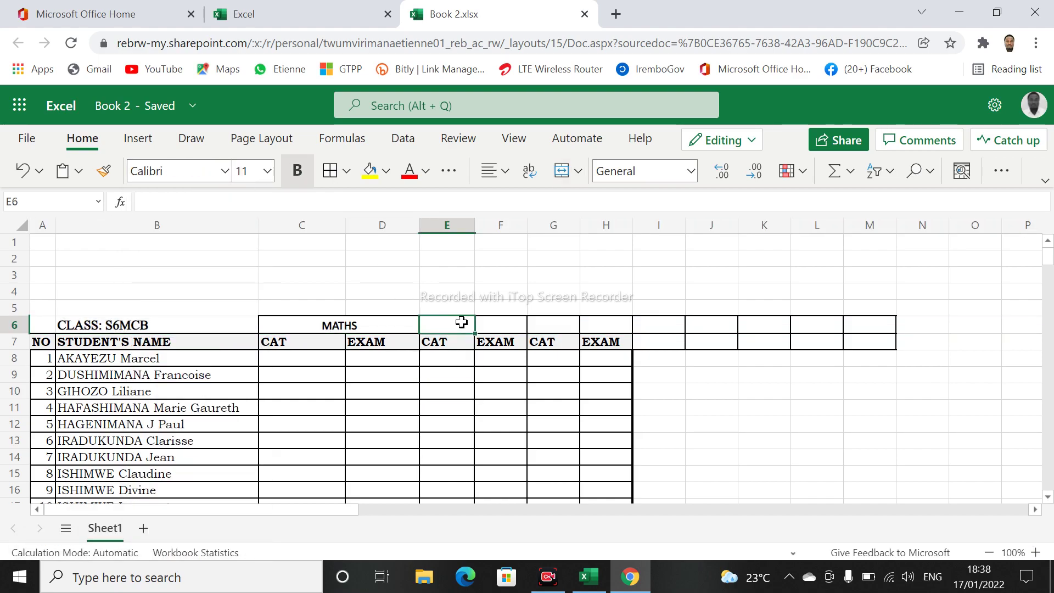
drag(461, 322, 487, 324)
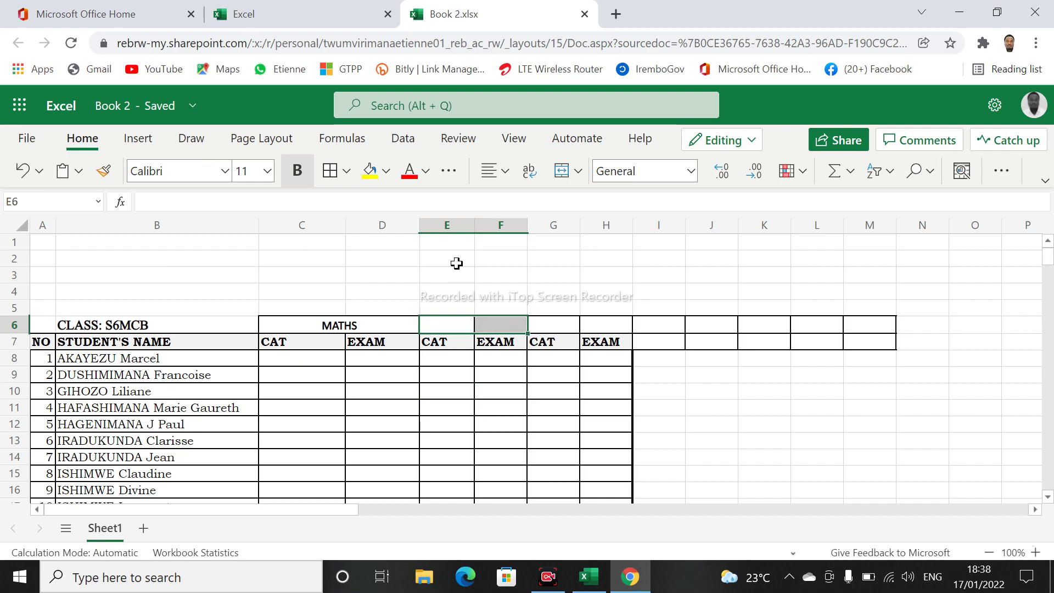
click(563, 172)
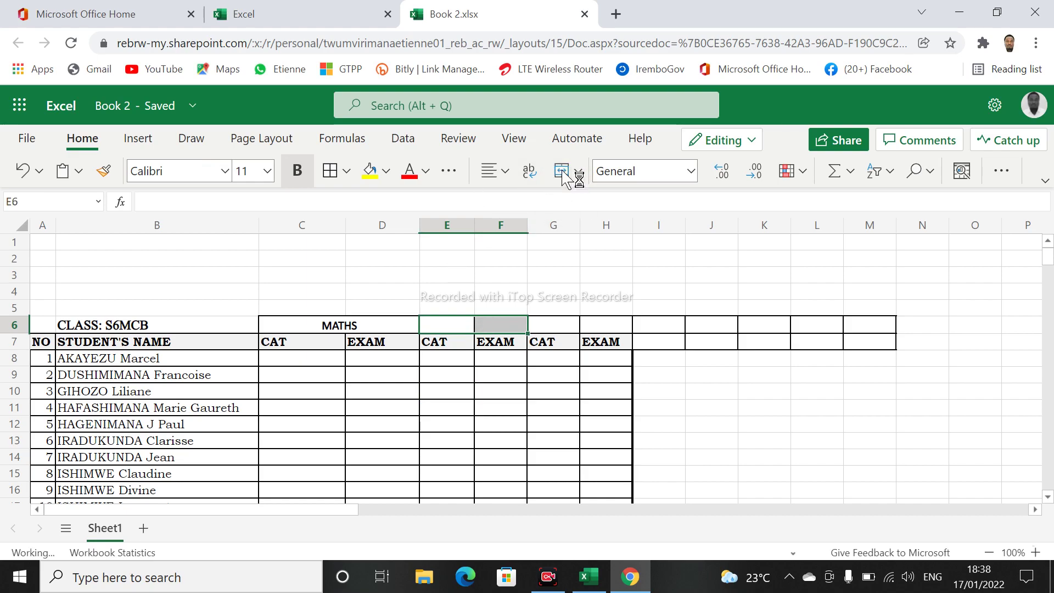
double_click(467, 321)
text(CAT)
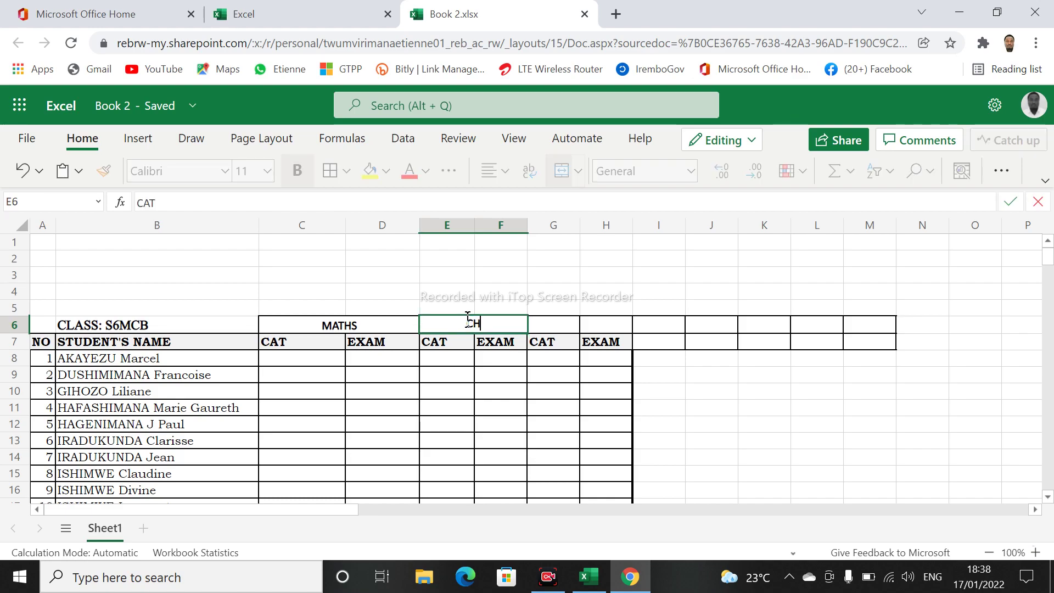
text(MISTRY)
click(565, 373)
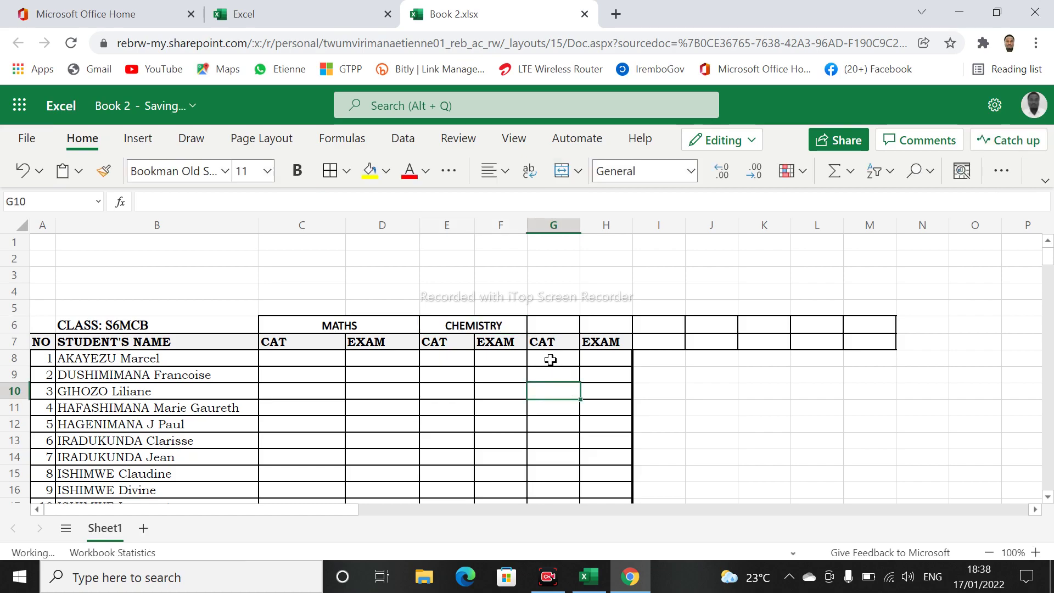
click(557, 326)
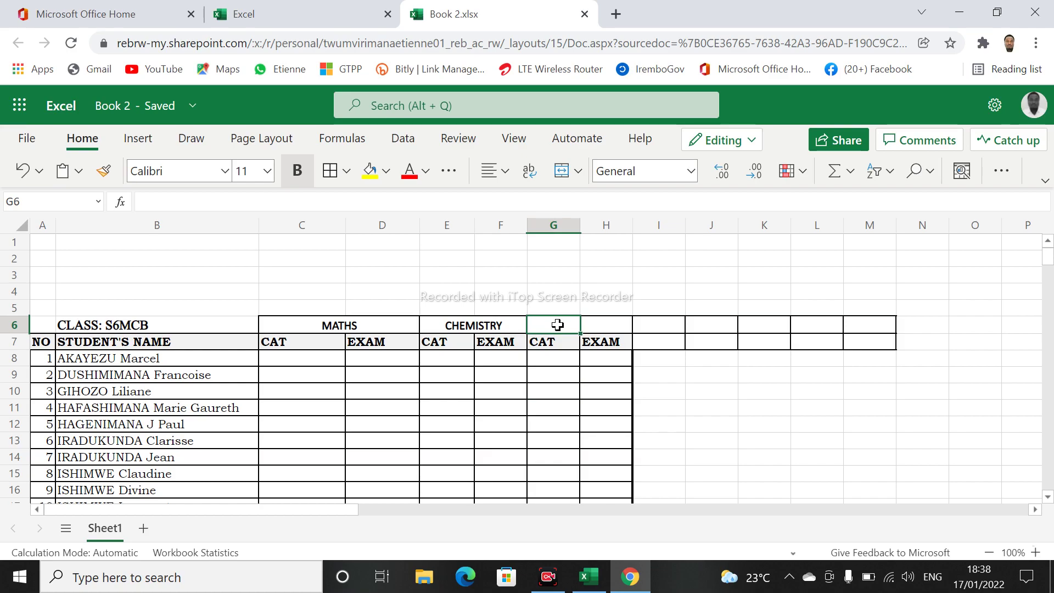
click(602, 408)
click(663, 391)
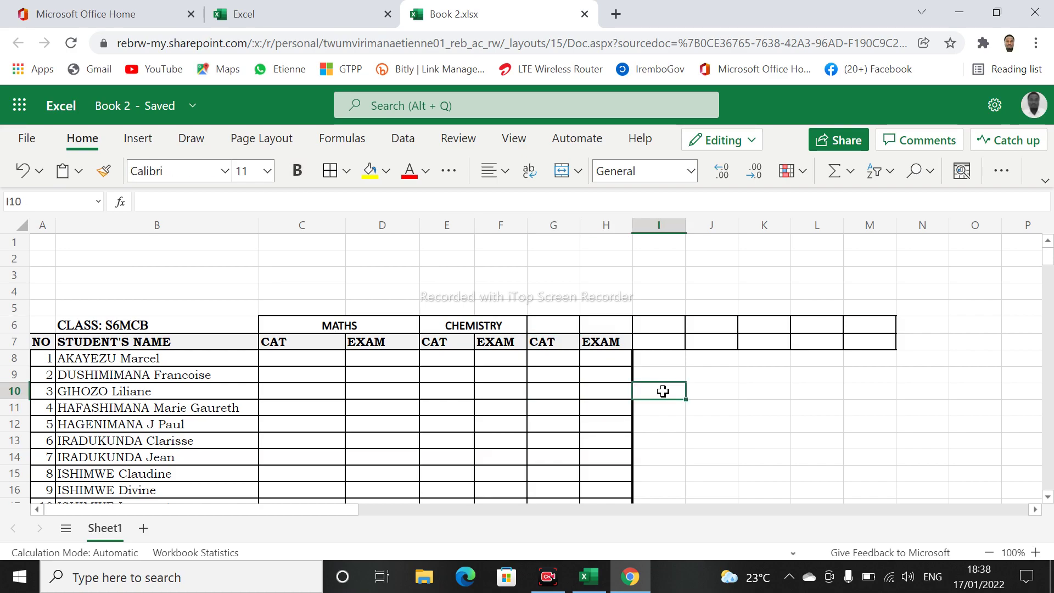
click(656, 363)
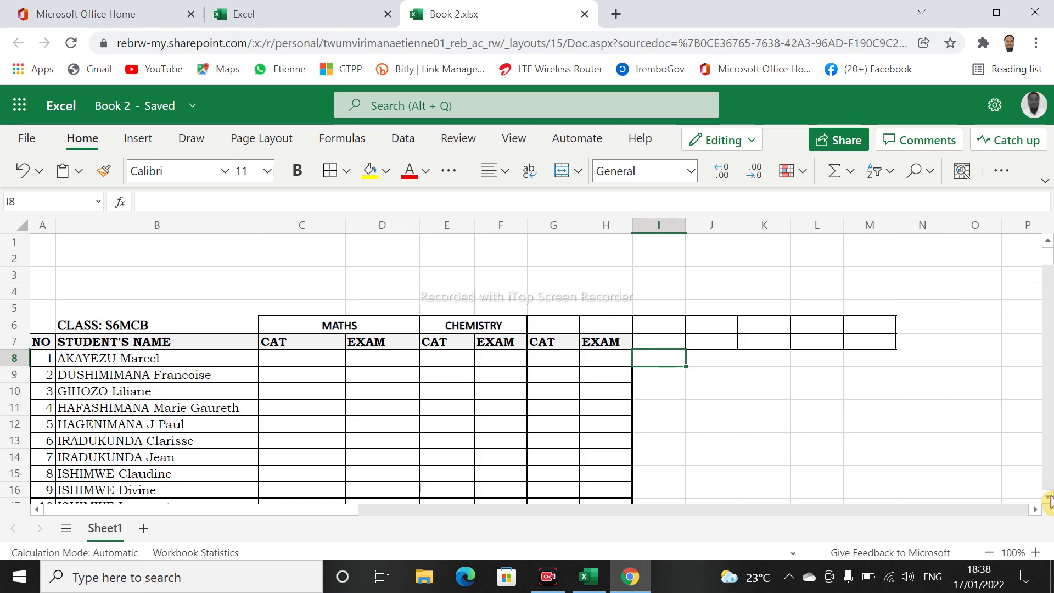
drag(301, 360, 411, 309)
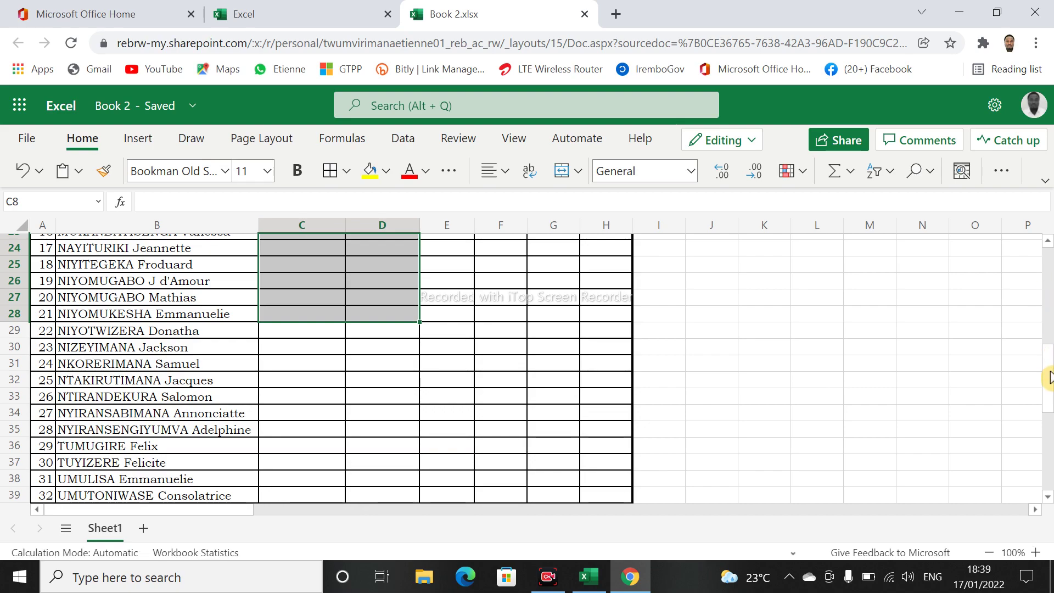
drag(1048, 377, 1042, 264)
click(641, 450)
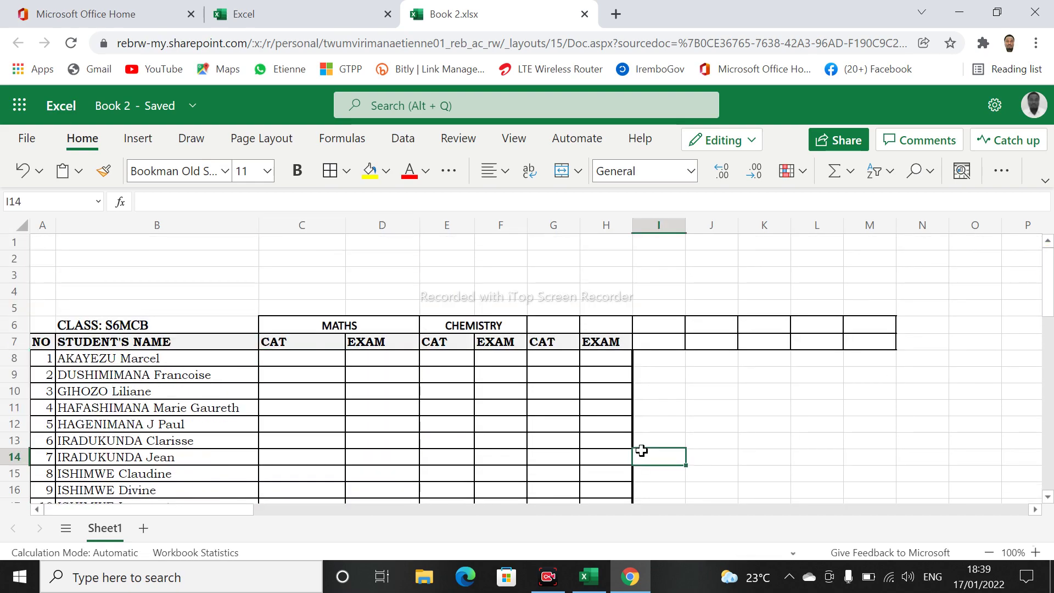
drag(553, 324, 592, 323)
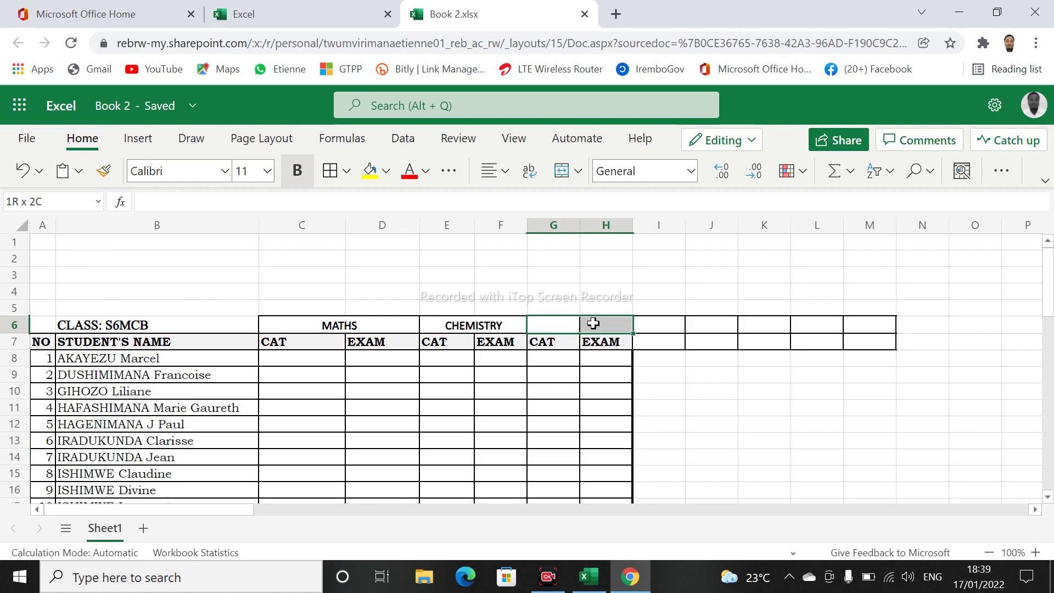
Merge and centre G6:H6 and enter the BIO header.
click(578, 171)
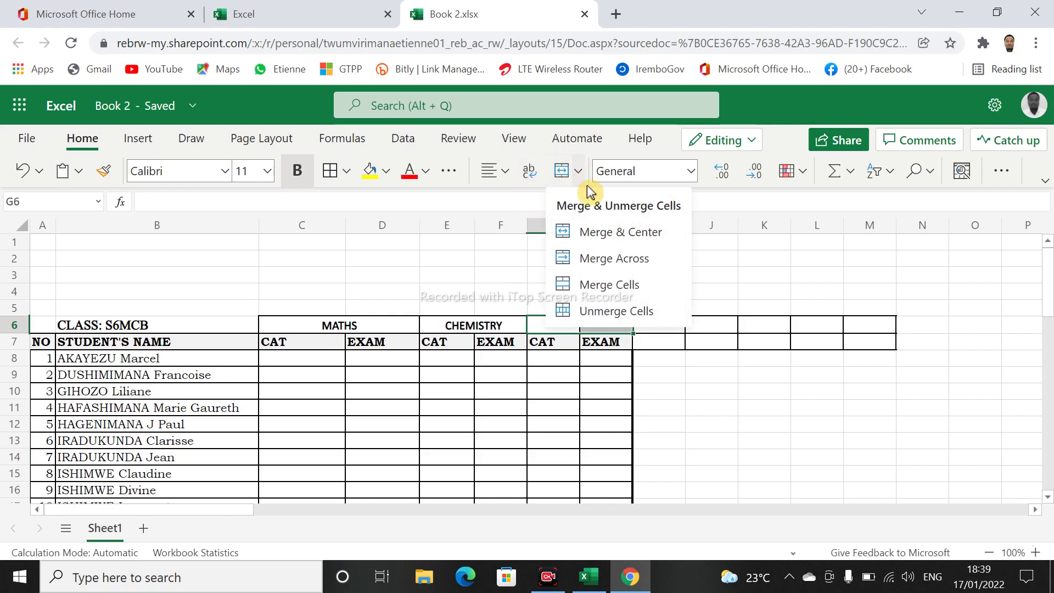
click(607, 231)
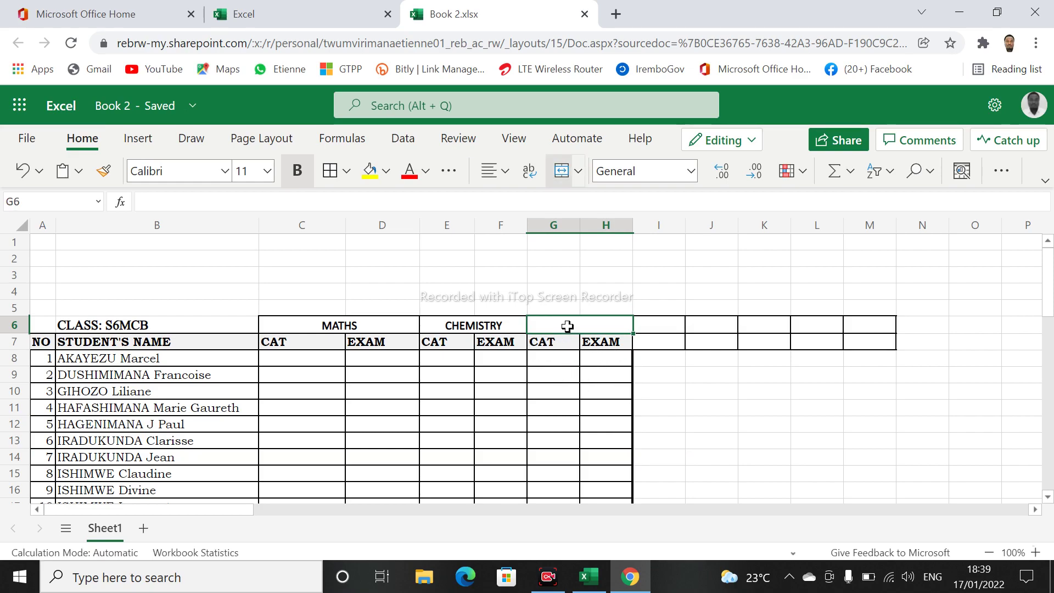
text(B)
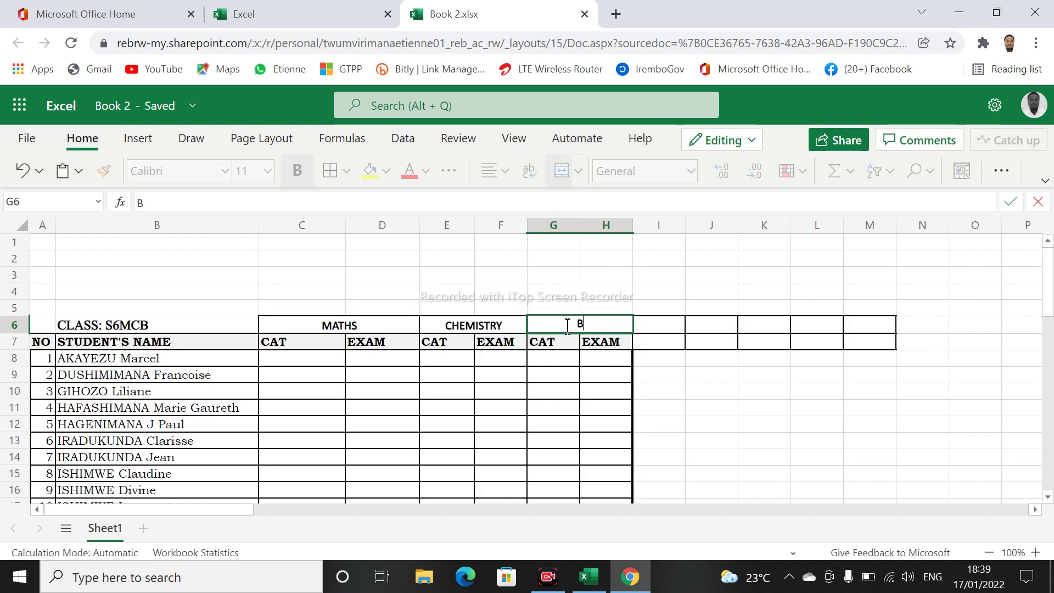
text(IO)
click(782, 388)
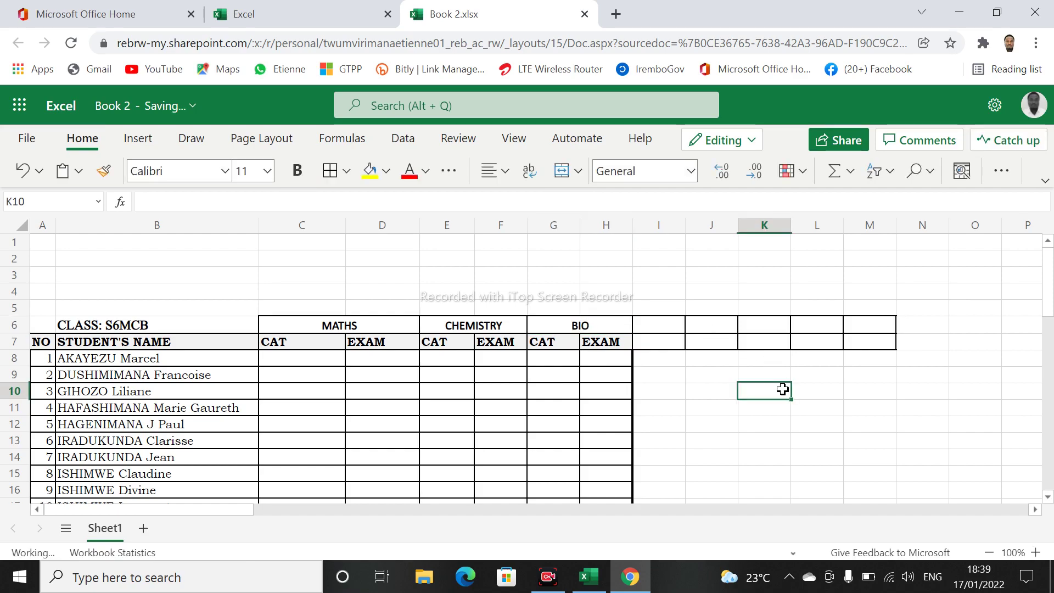
Apply All Borders to columns I to M from row 6 down to row 50.
click(653, 321)
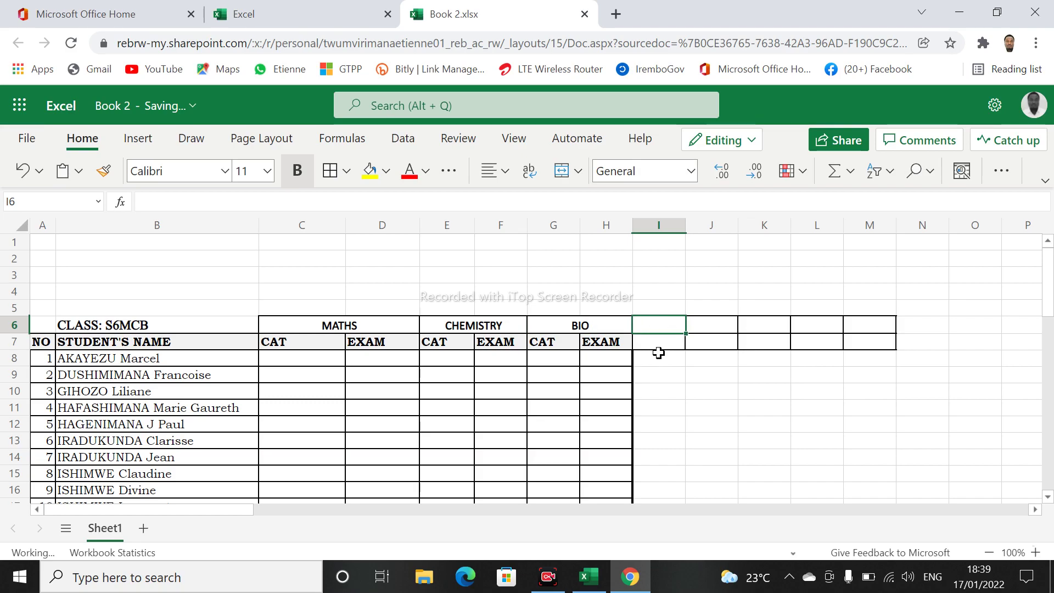
drag(666, 320, 857, 250)
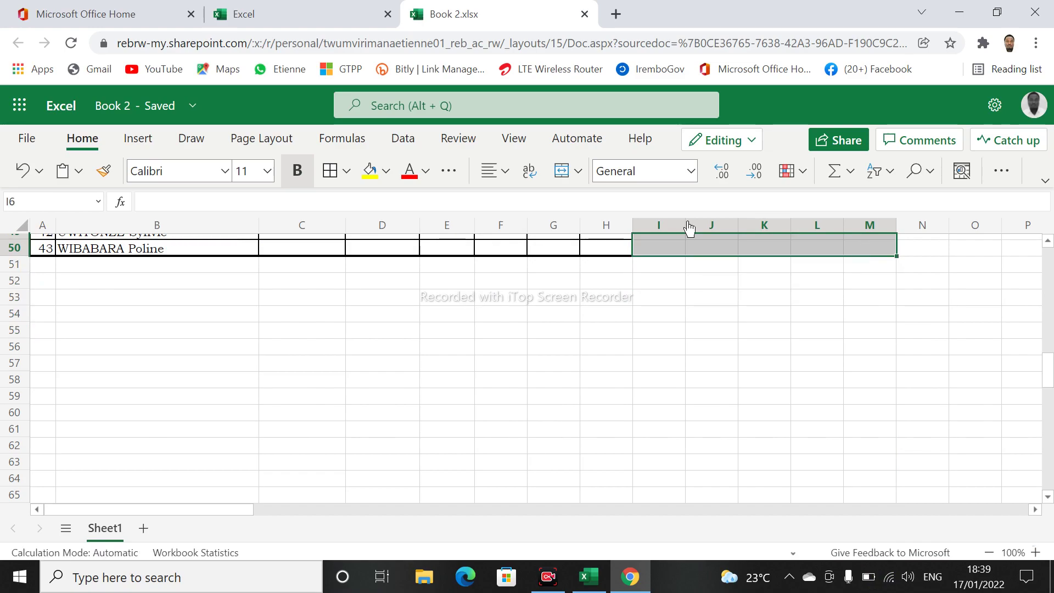
click(330, 171)
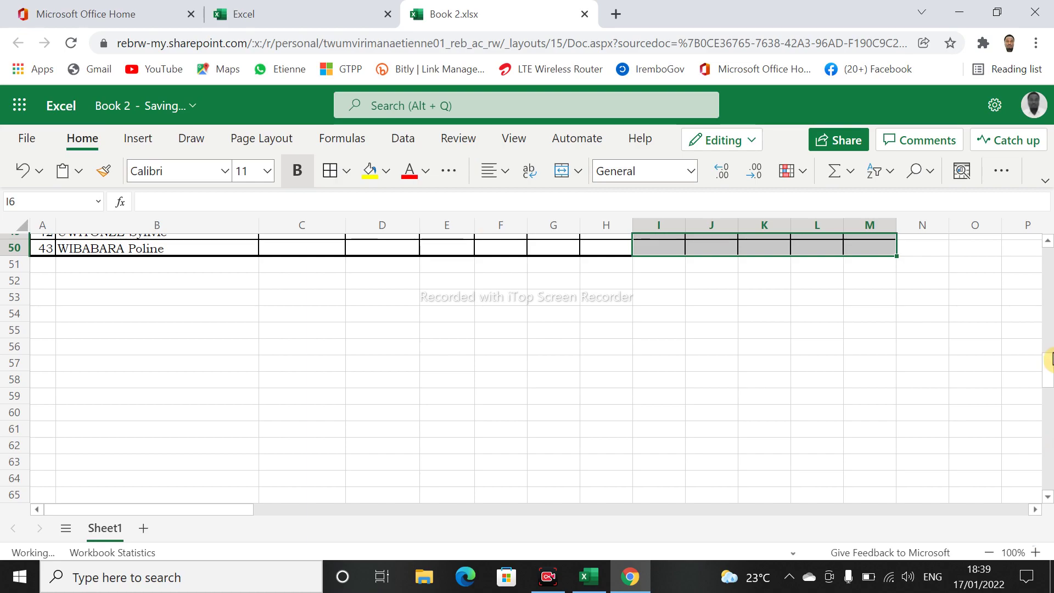
drag(1048, 359, 1041, 270)
Copy the CAT/EXAM headers C7:H7 and paste them at I7 to fill I7:N7.
click(834, 340)
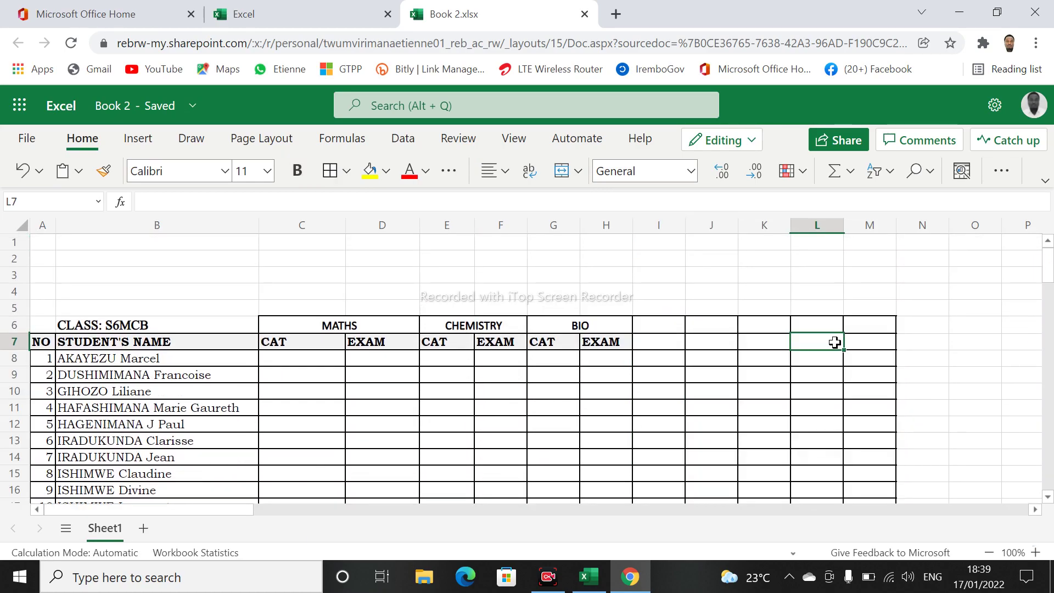
click(659, 327)
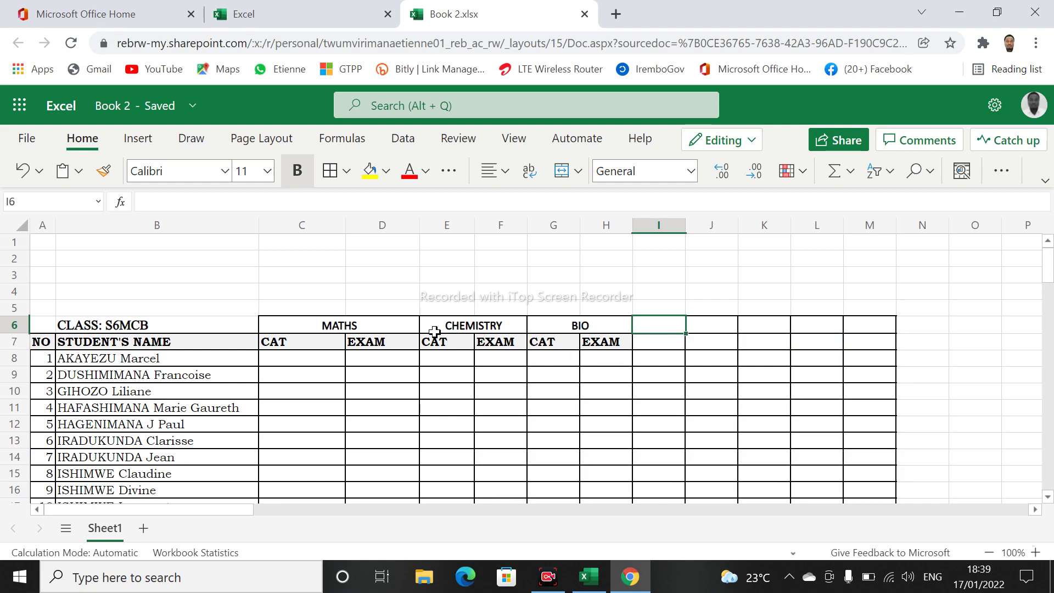
drag(296, 345, 586, 344)
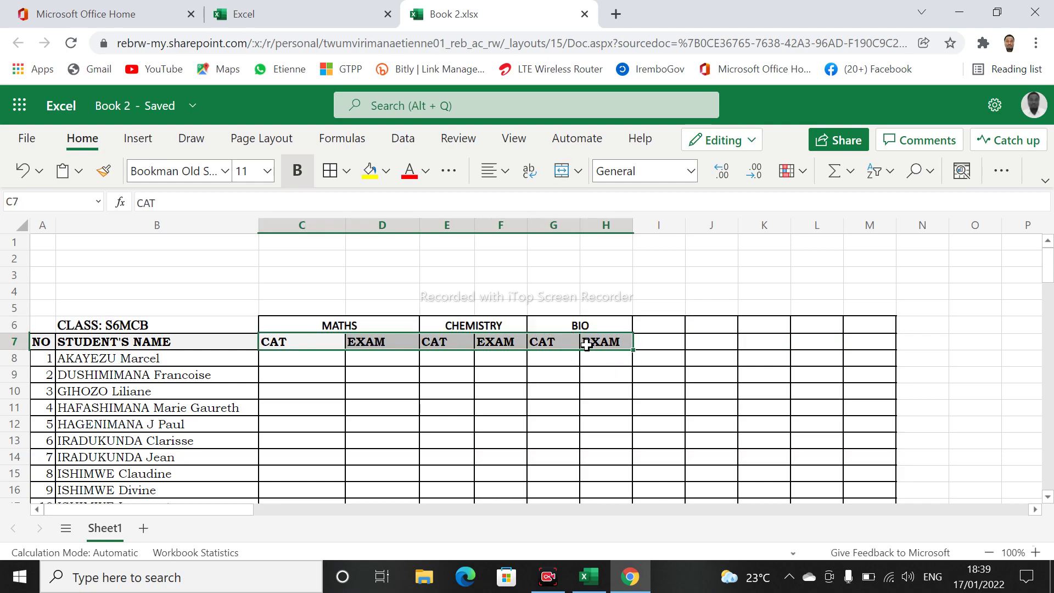
key(ctrl+c)
click(645, 345)
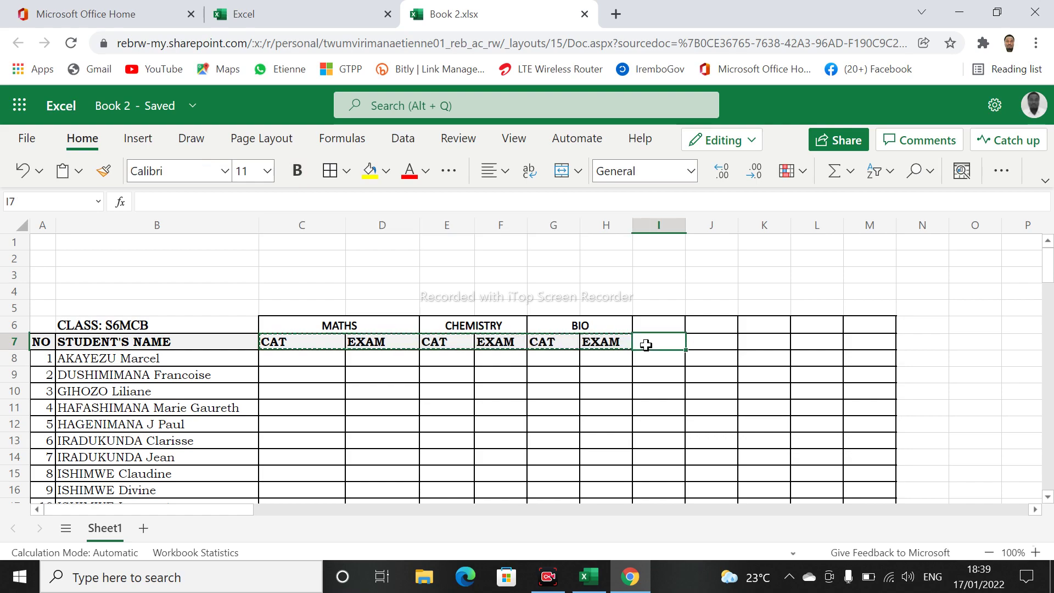
key(ctrl+v)
click(713, 332)
click(659, 329)
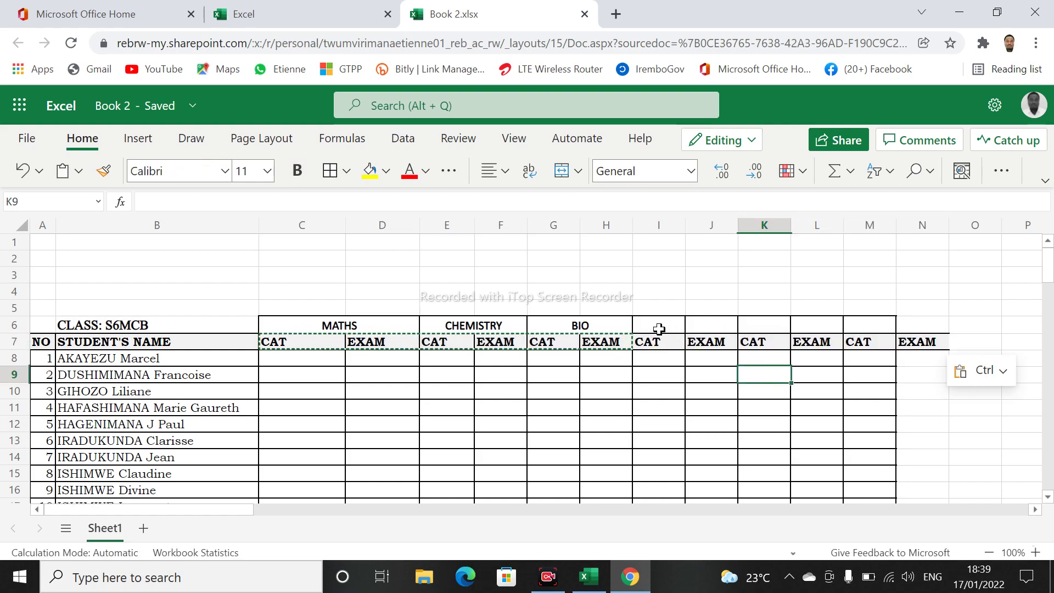
click(651, 274)
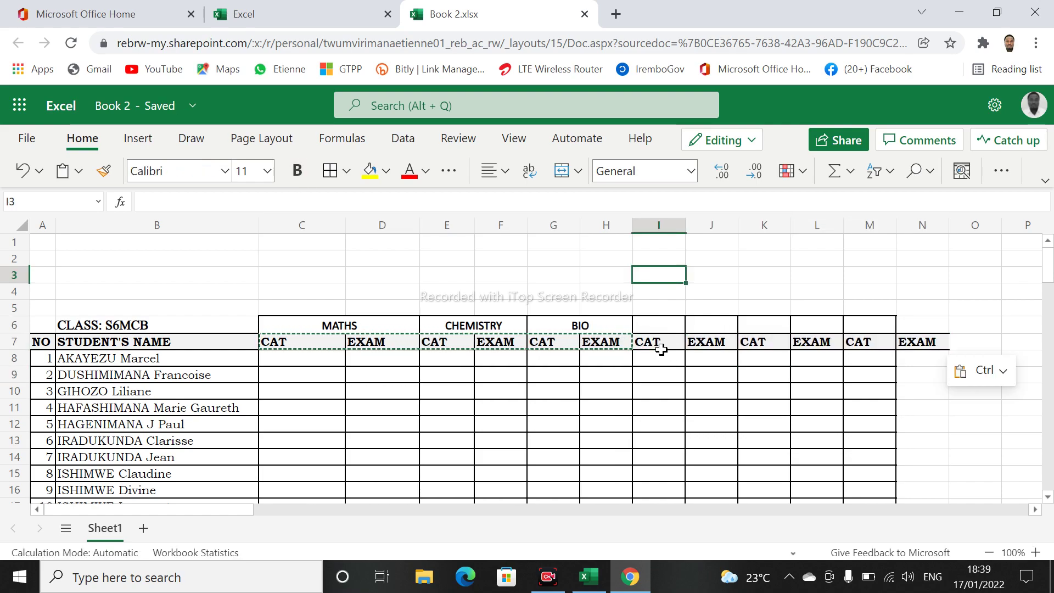
click(679, 393)
drag(664, 326, 700, 328)
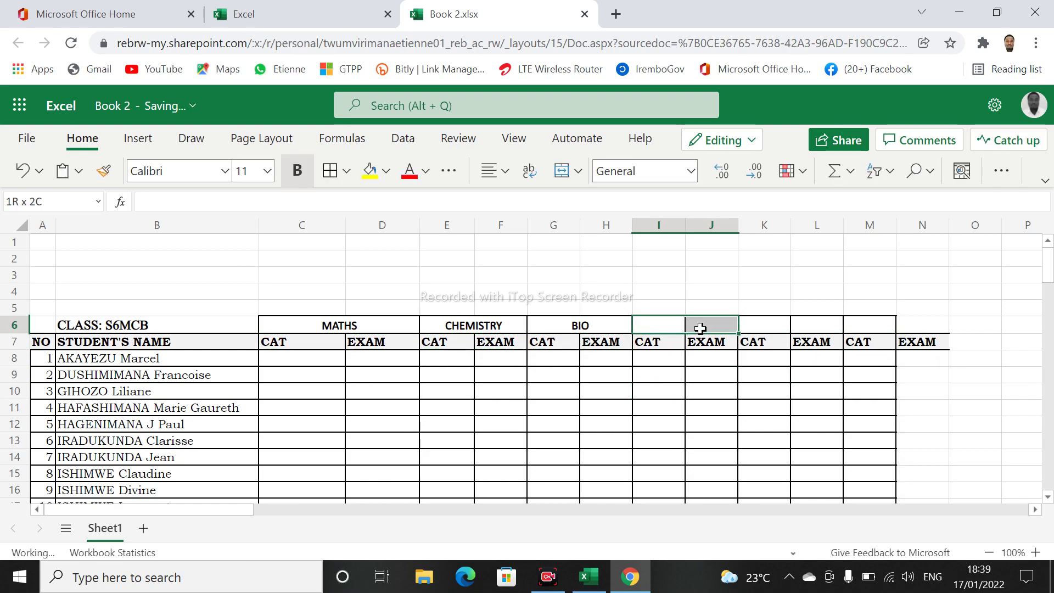
Merge and centre I6:J6 and enter the ENT header.
click(577, 171)
click(603, 231)
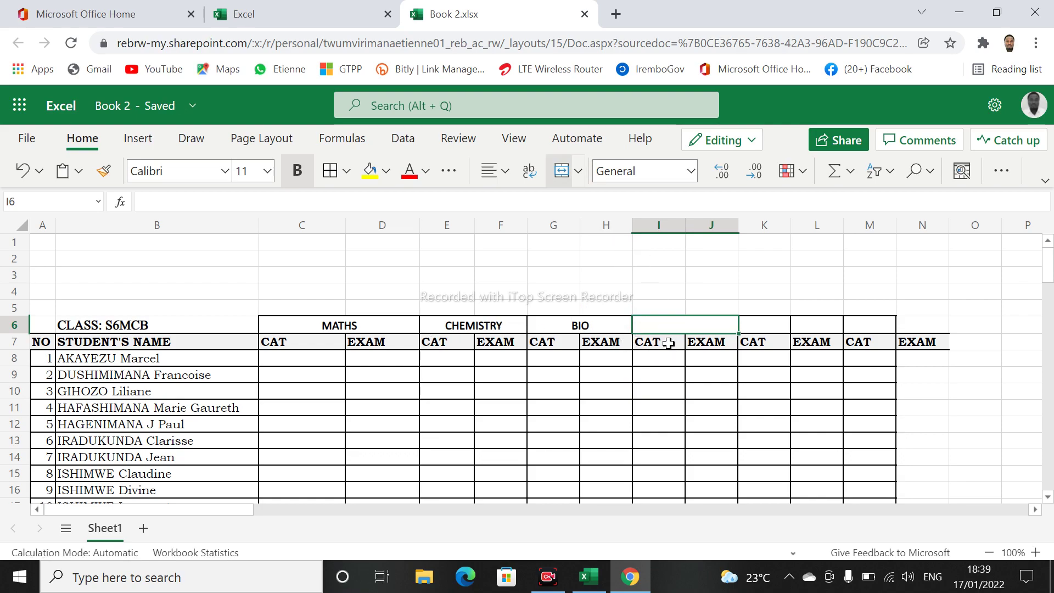
text(E)
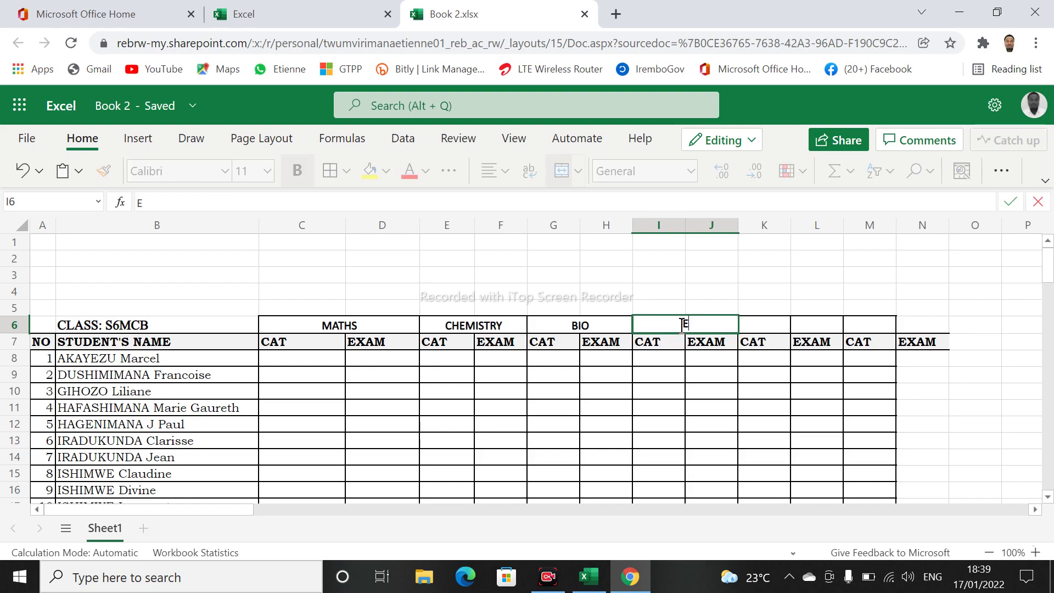
text(NT)
click(700, 344)
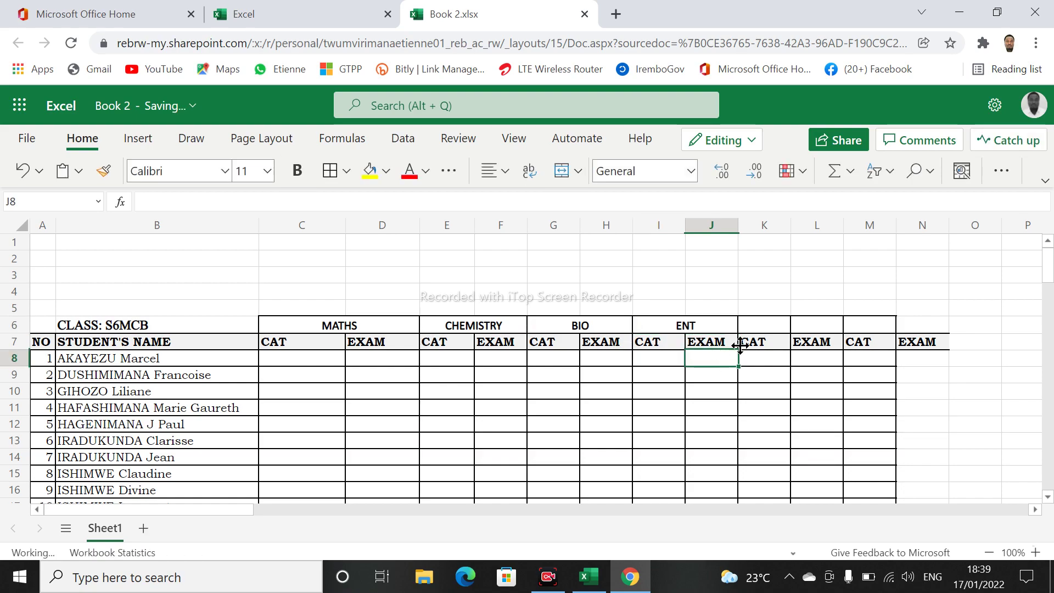
Merge and centre K6:L6 and enter the GSCS header.
drag(759, 324, 825, 323)
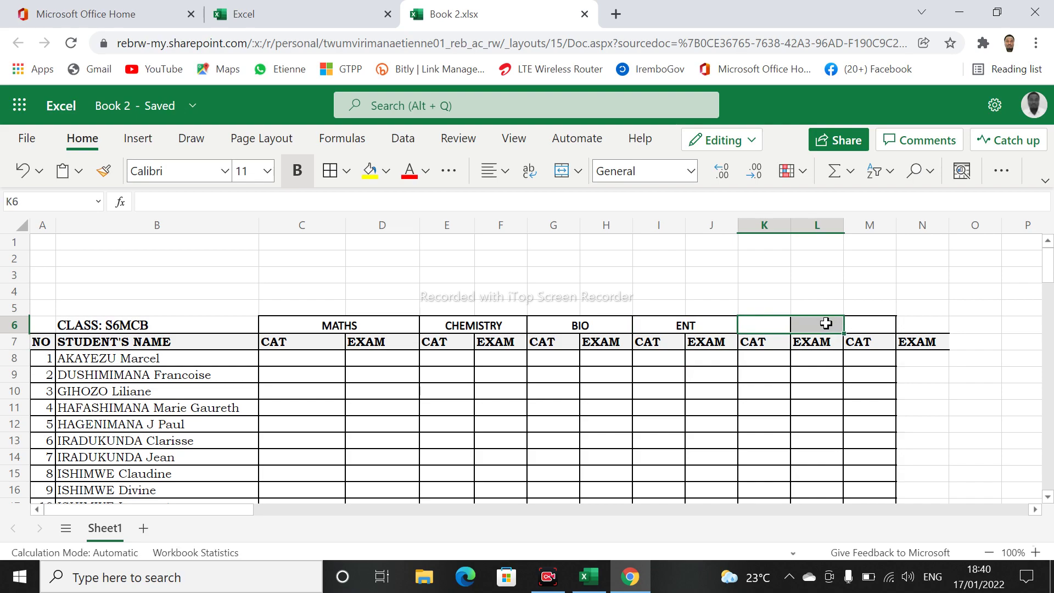
click(563, 173)
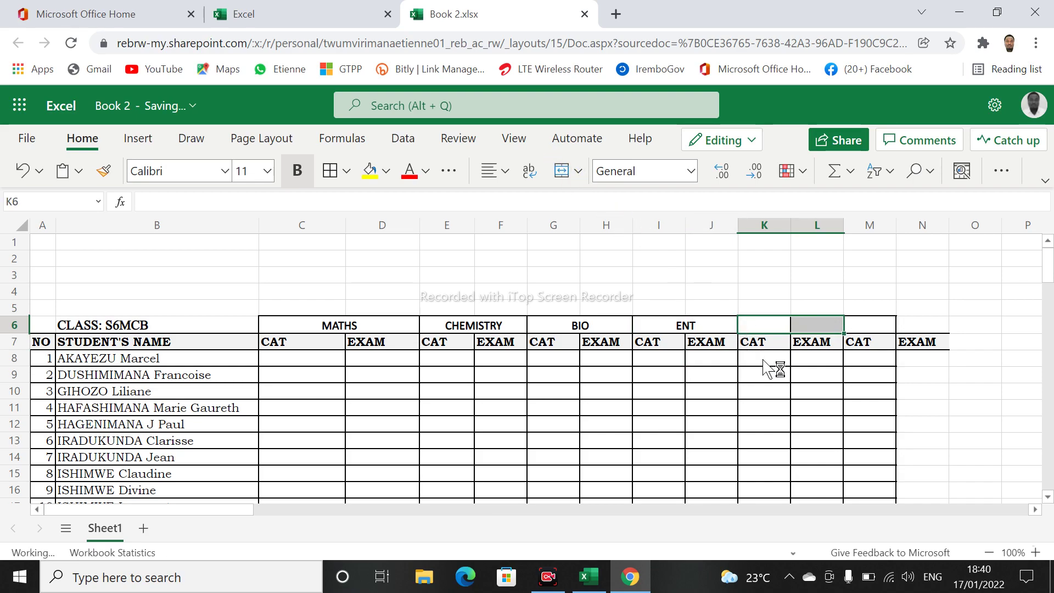
click(774, 320)
double_click(774, 321)
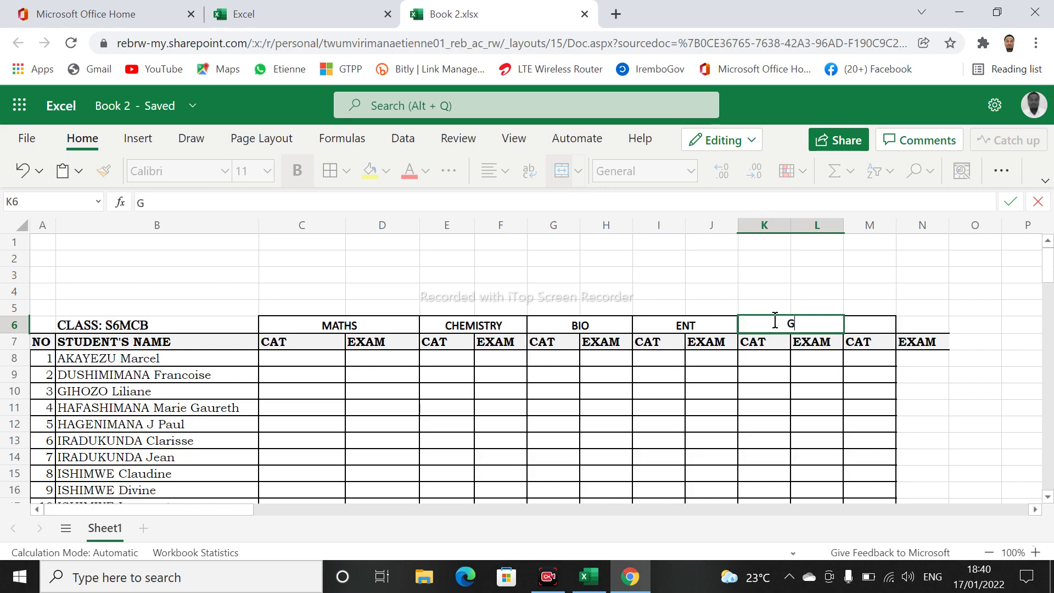
text(GSCS)
click(873, 414)
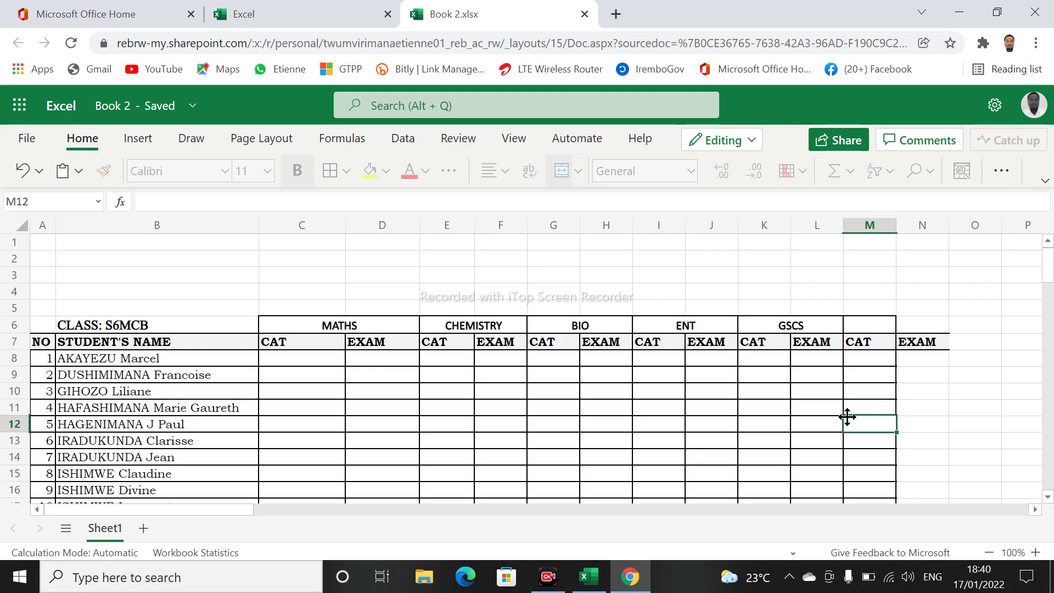
Merge and centre M6:N6 and enter the REL header.
click(871, 326)
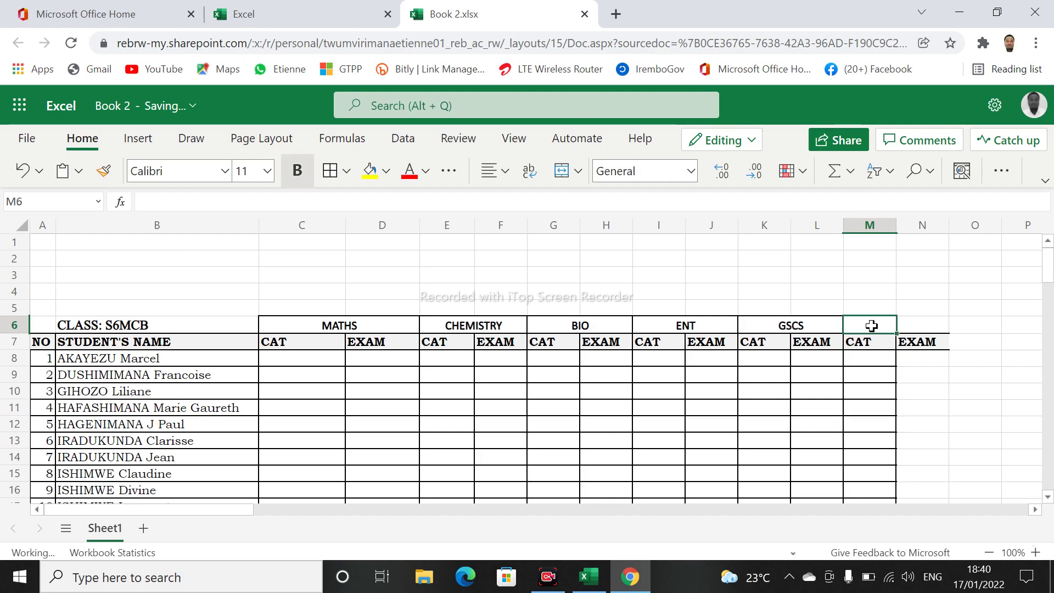
drag(872, 326, 910, 327)
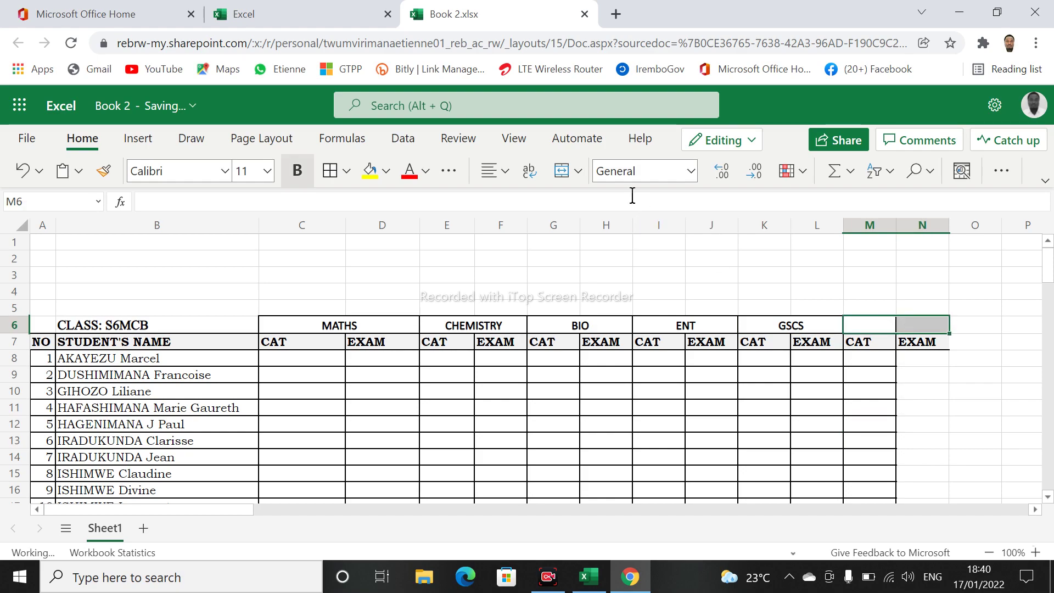
click(571, 175)
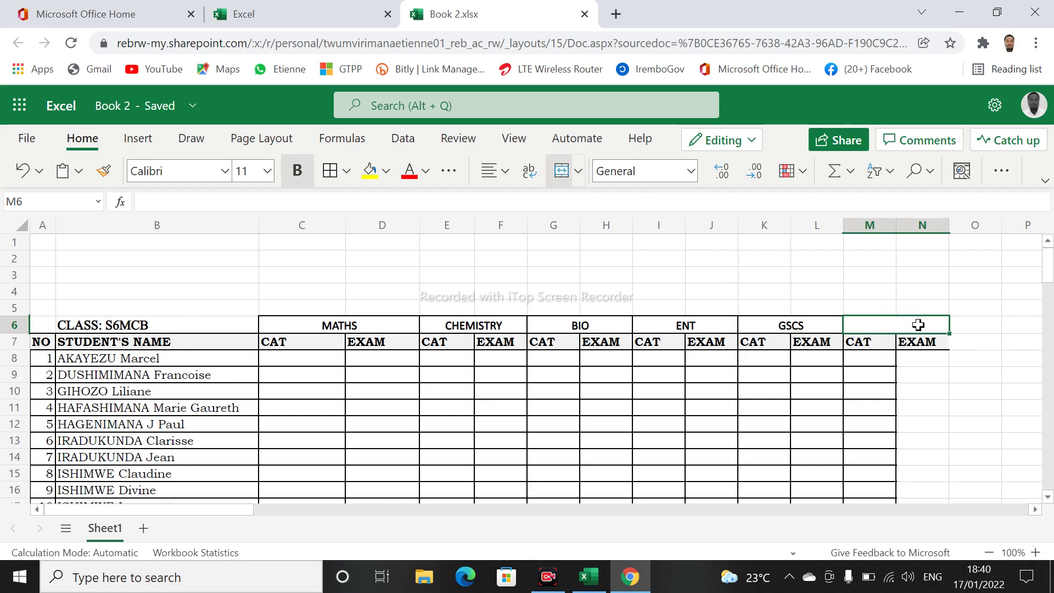
click(908, 337)
click(887, 327)
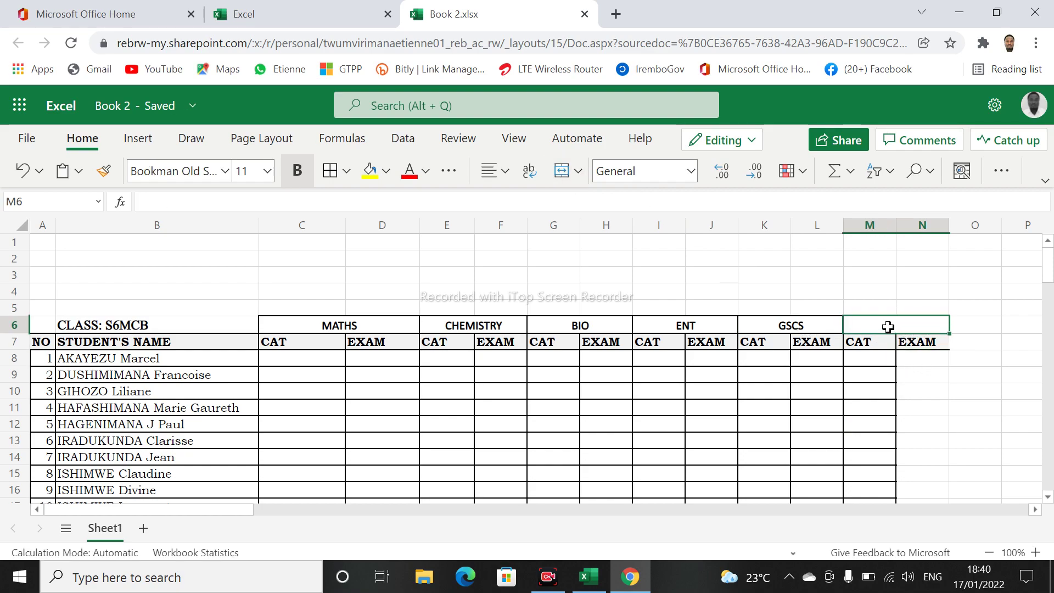
text(REL)
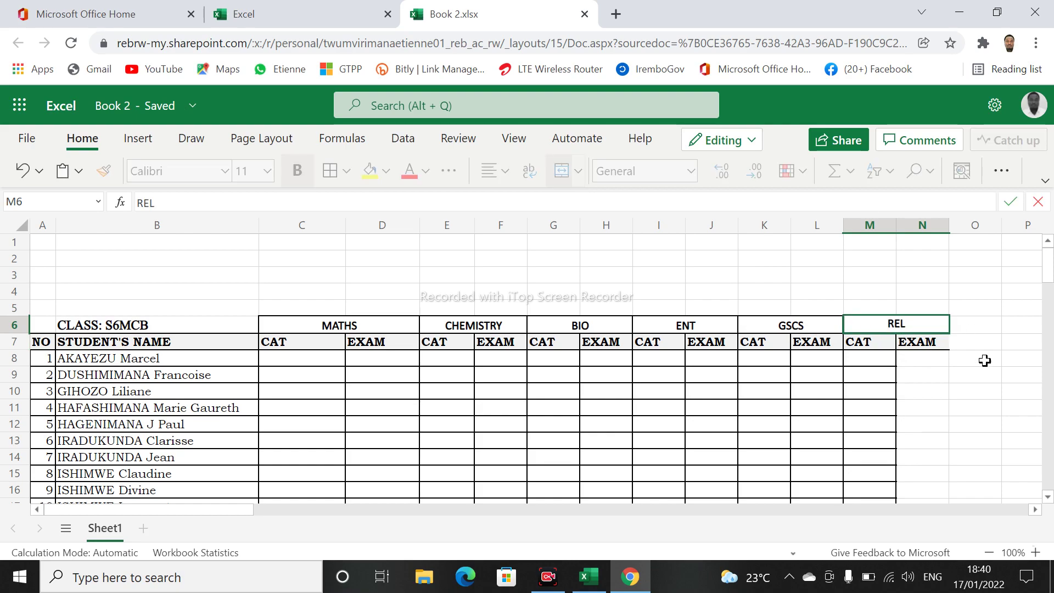
click(939, 400)
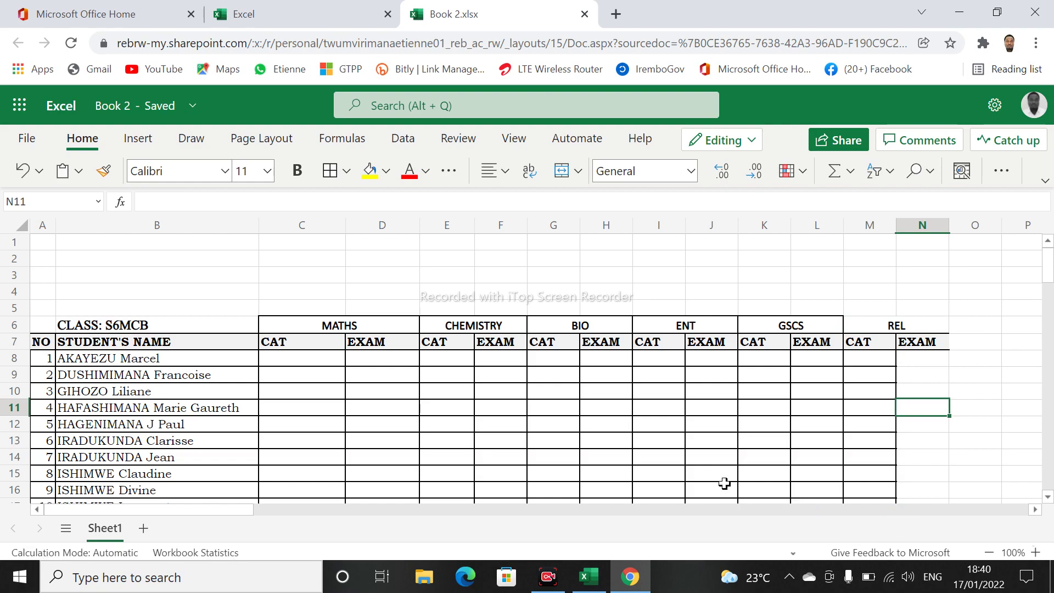
drag(238, 514, 347, 528)
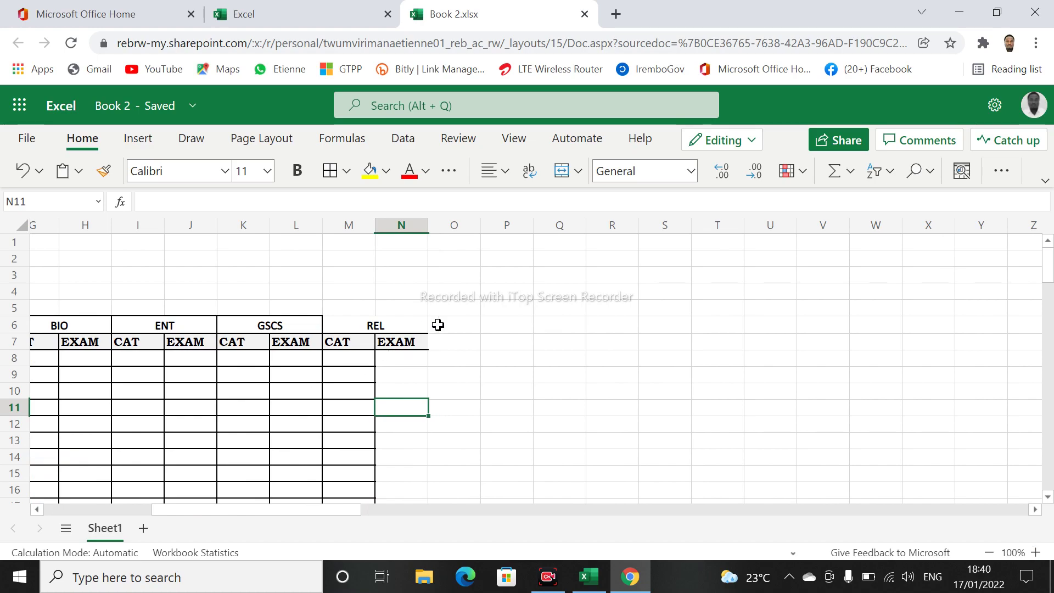
Apply All Borders to M6:S50, extending the grid through column S and row 50.
drag(438, 325, 510, 325)
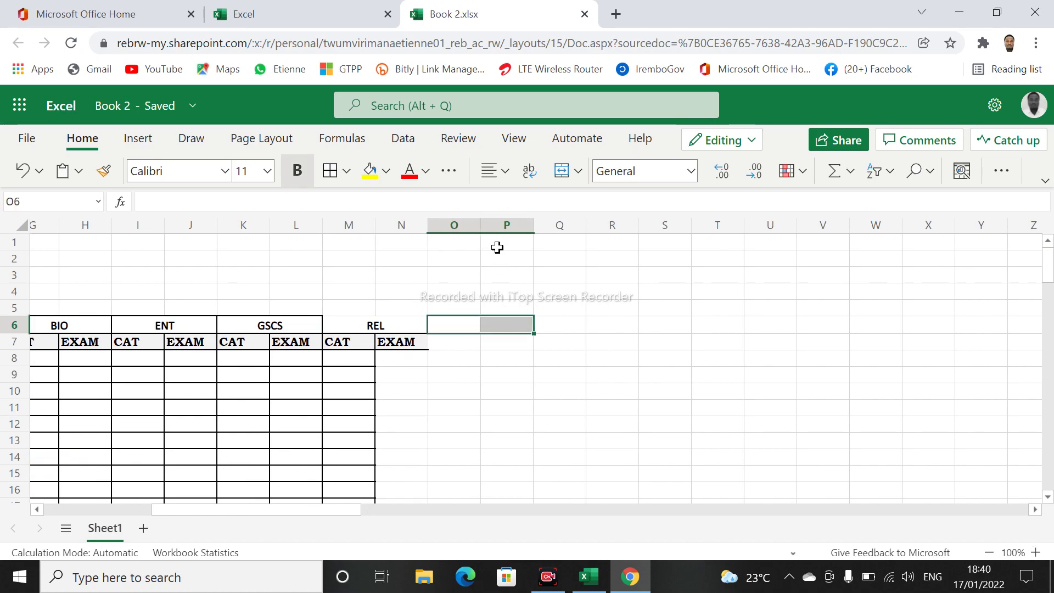
click(473, 421)
drag(340, 327, 682, 313)
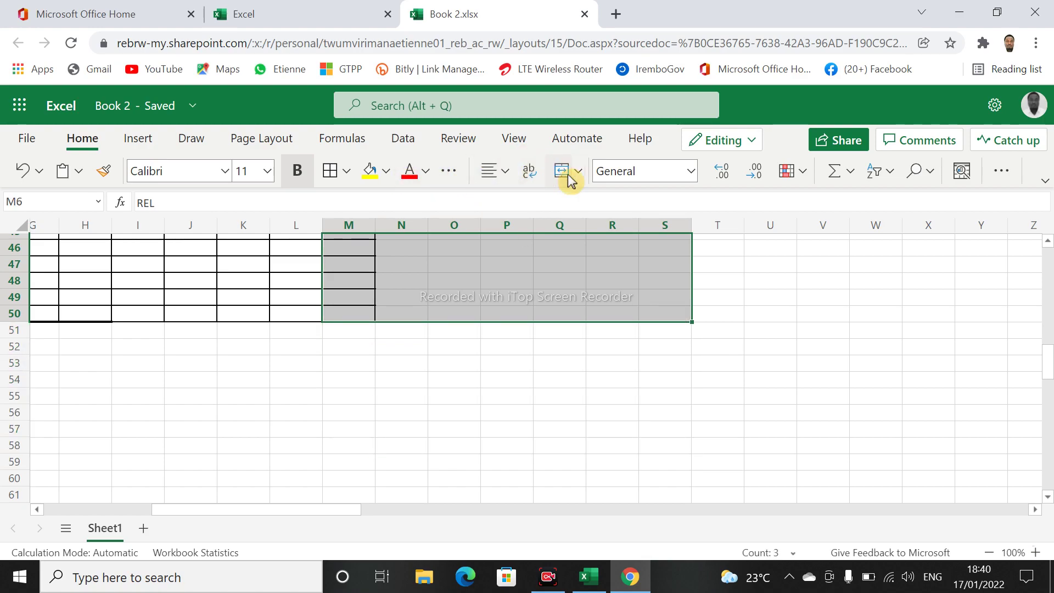
click(322, 179)
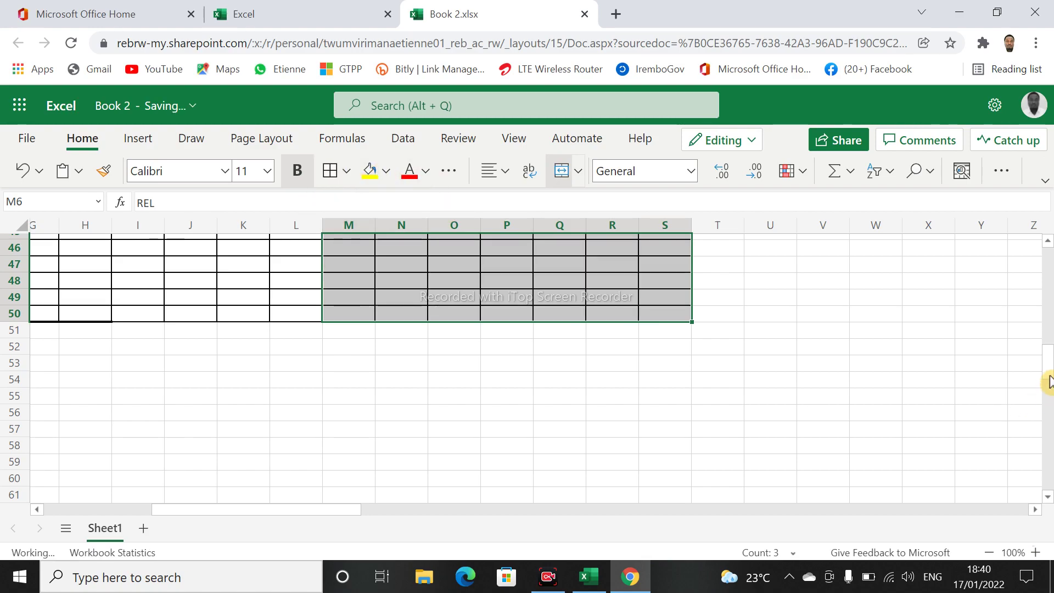
drag(1048, 381, 1025, 266)
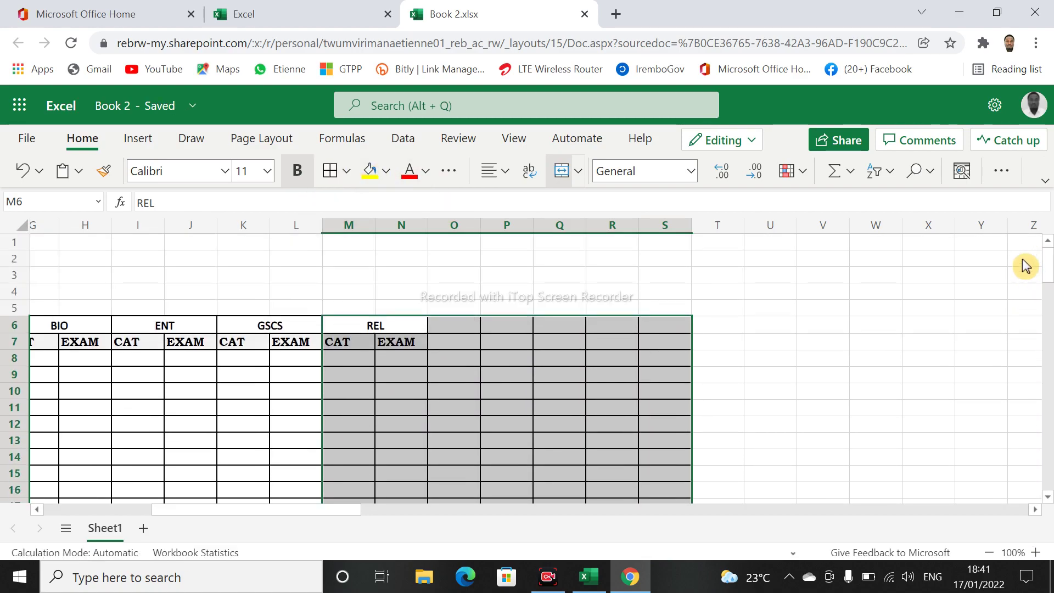
double_click(856, 376)
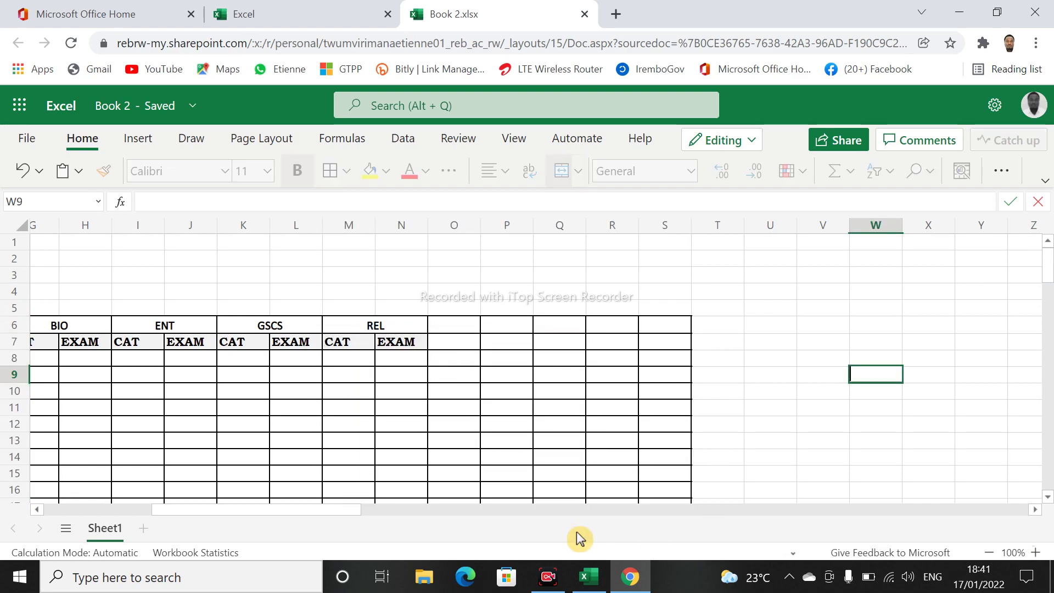
drag(353, 509, 255, 506)
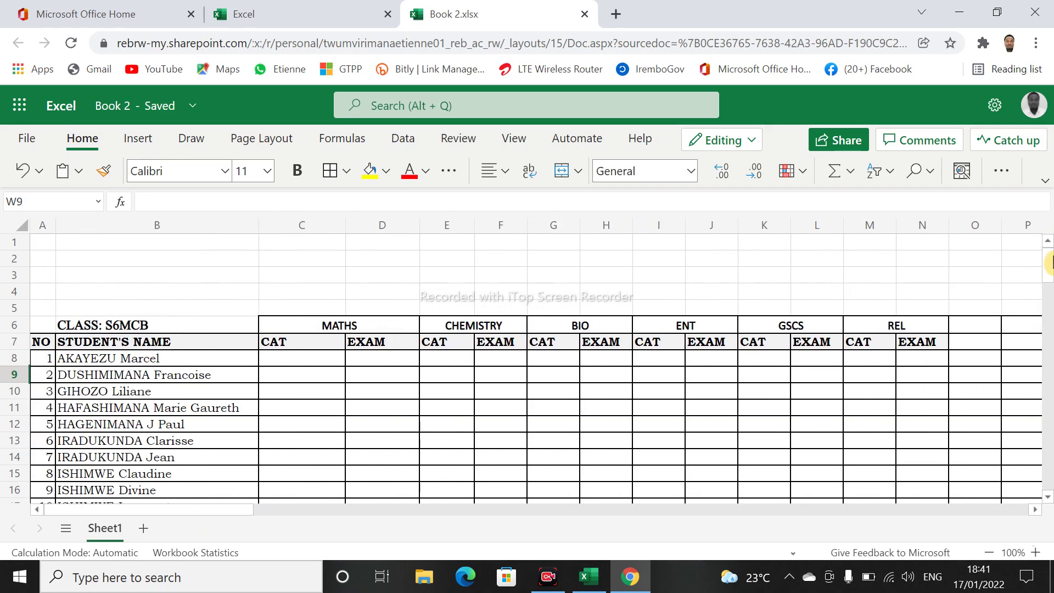
drag(1047, 283, 1048, 261)
click(980, 345)
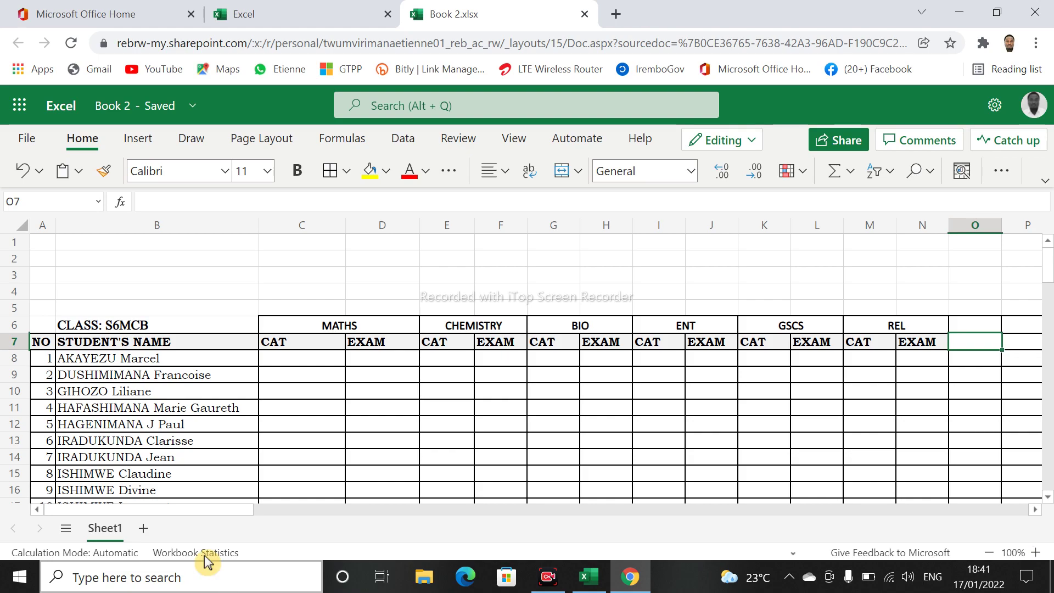
drag(231, 511, 384, 510)
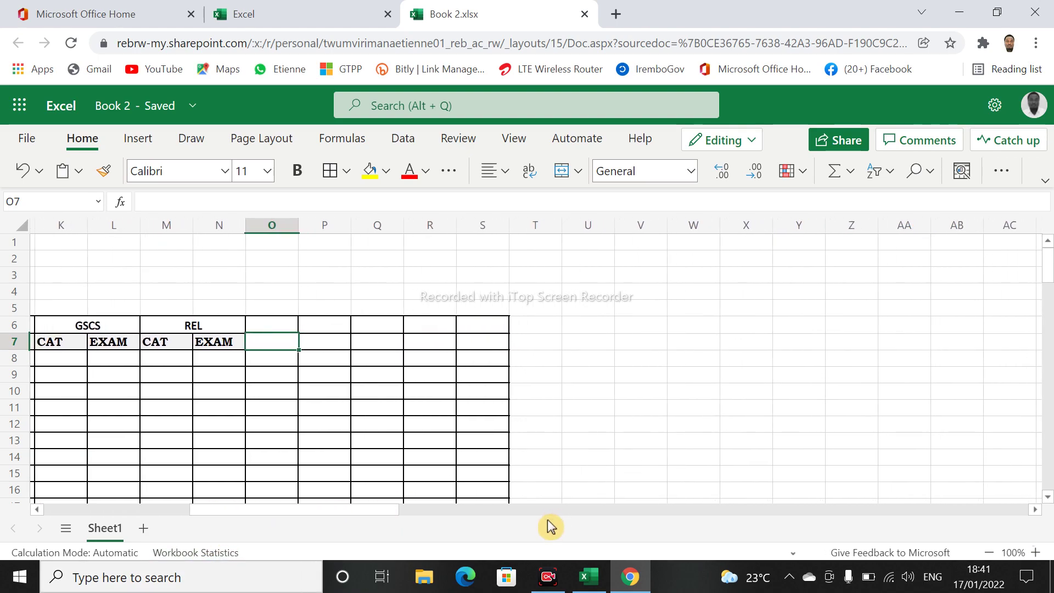
drag(398, 513, 303, 509)
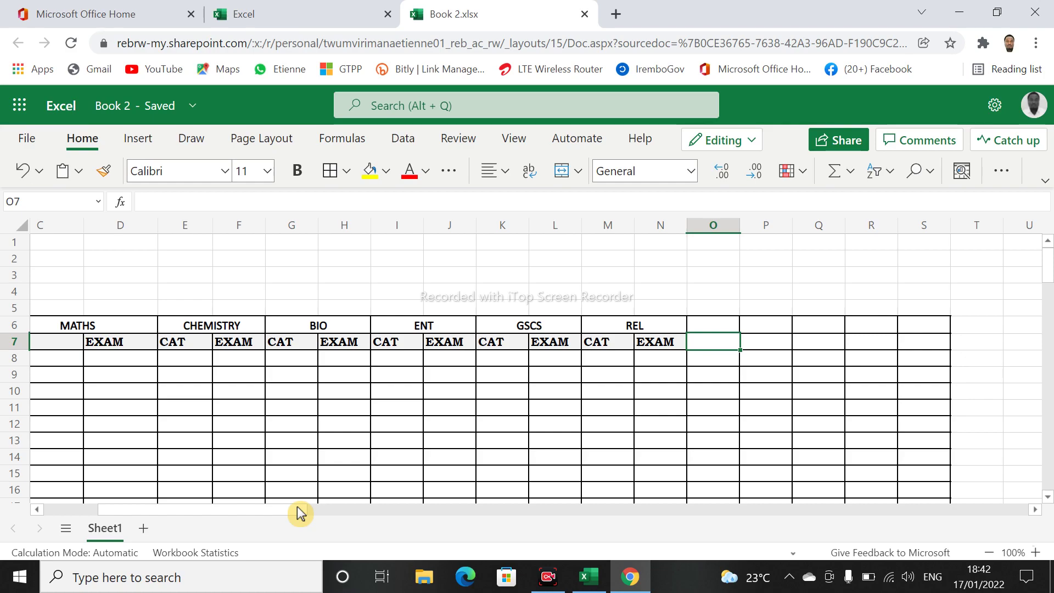
Merge O6:P6 into one centred header reading SPORT.
click(569, 445)
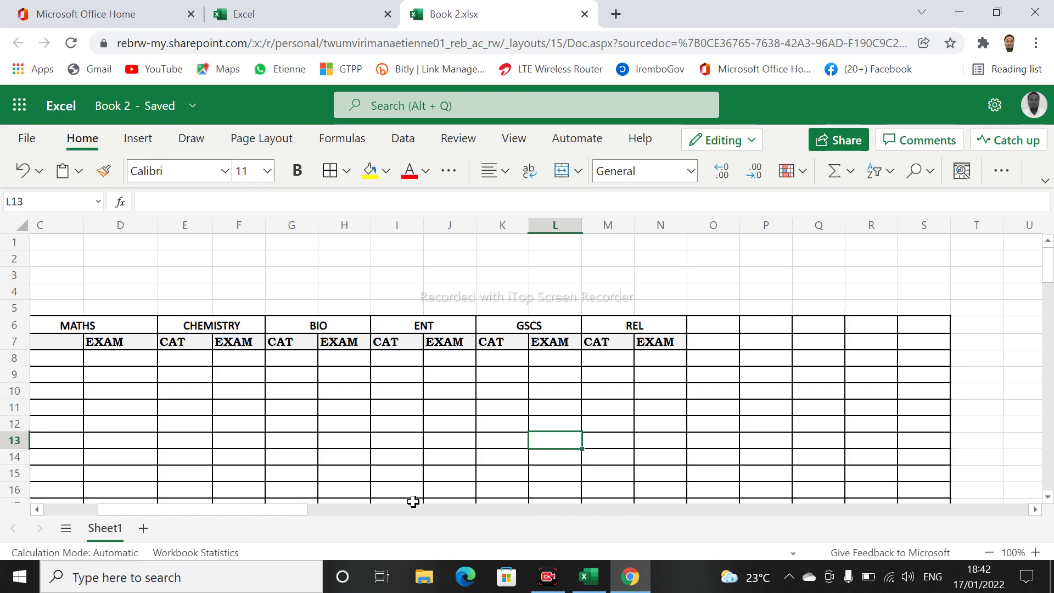
drag(274, 514, 311, 521)
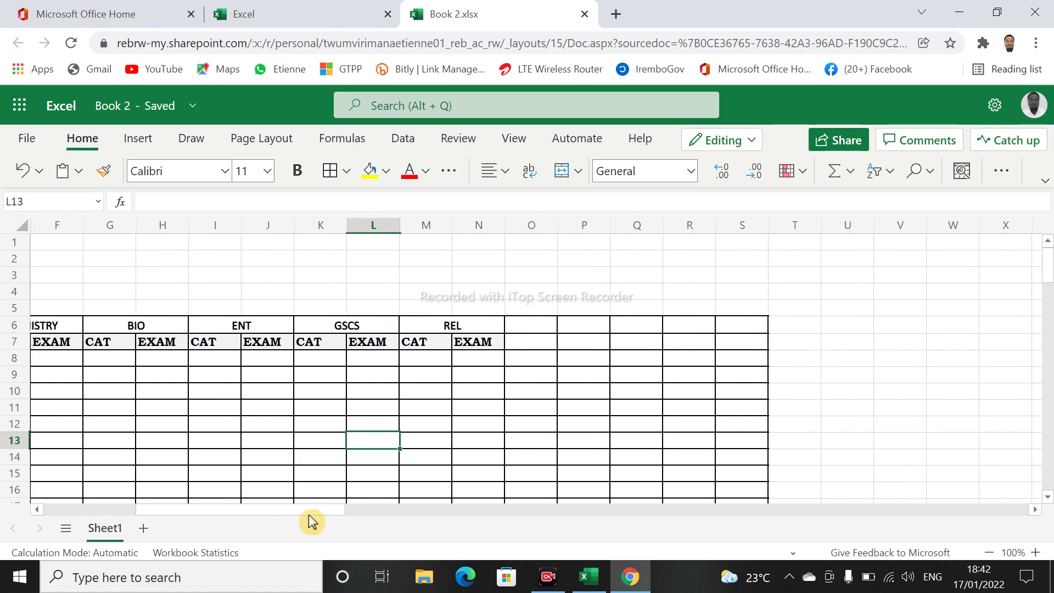
click(553, 391)
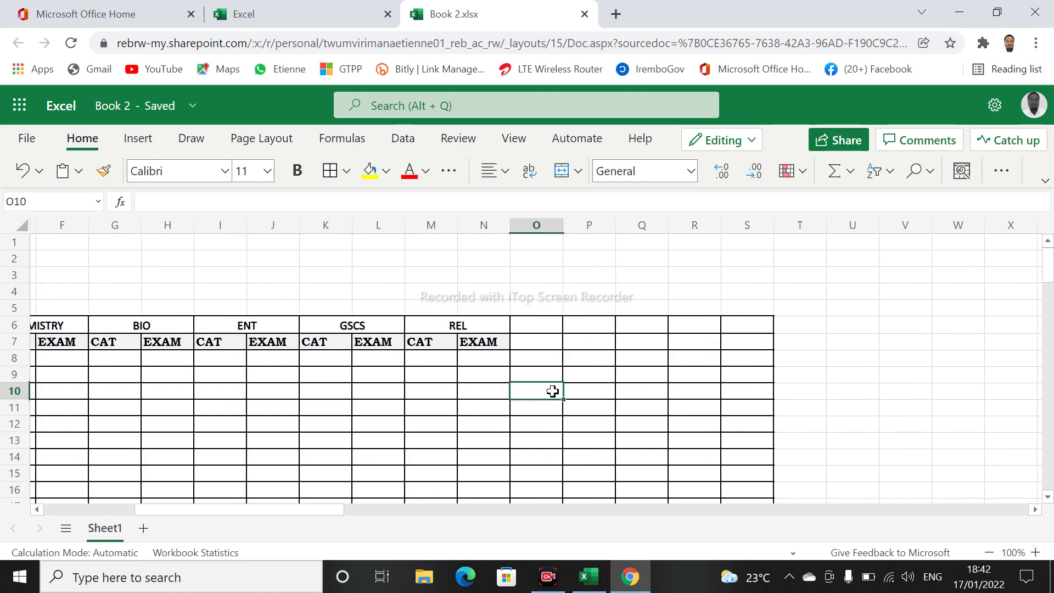
click(537, 326)
drag(566, 326, 574, 325)
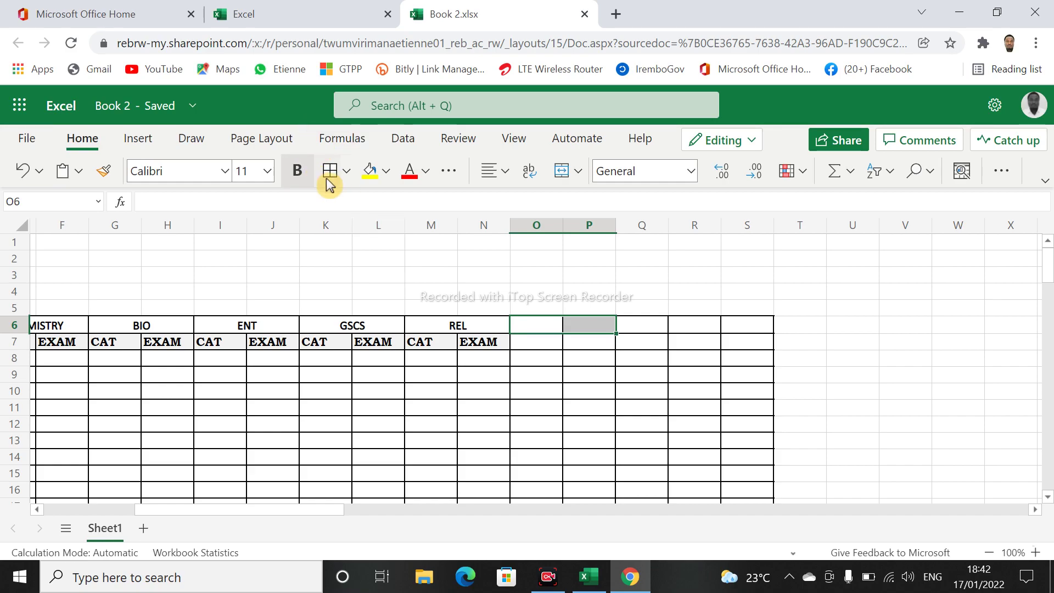
click(346, 171)
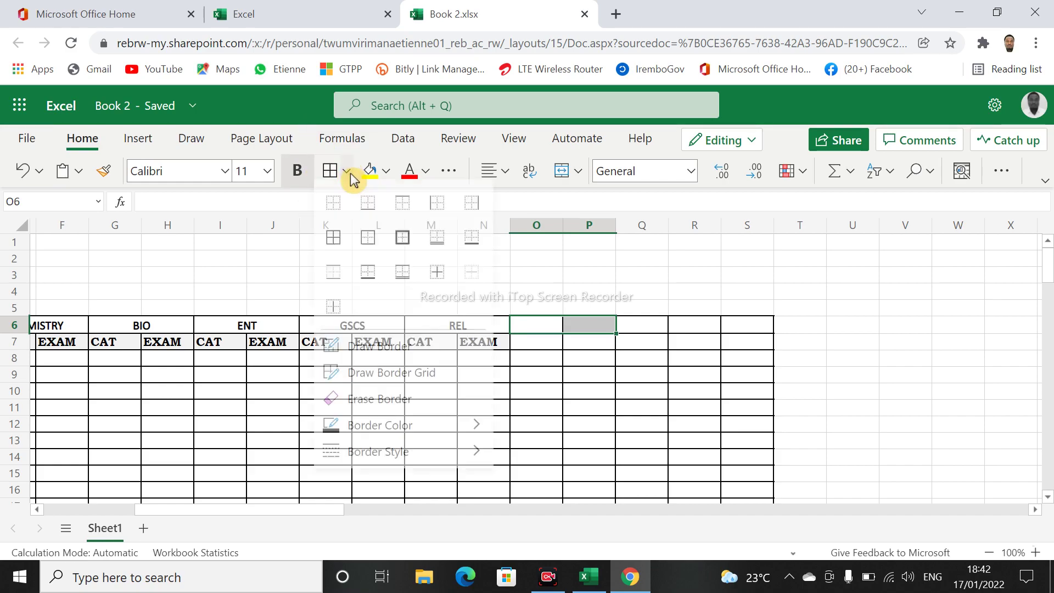
key(Escape)
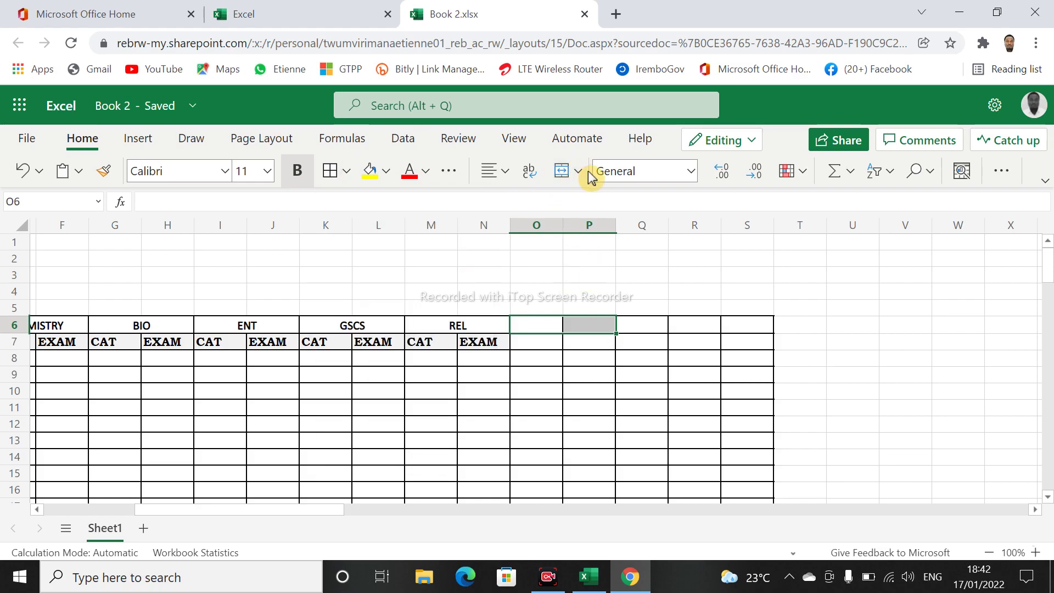
click(562, 171)
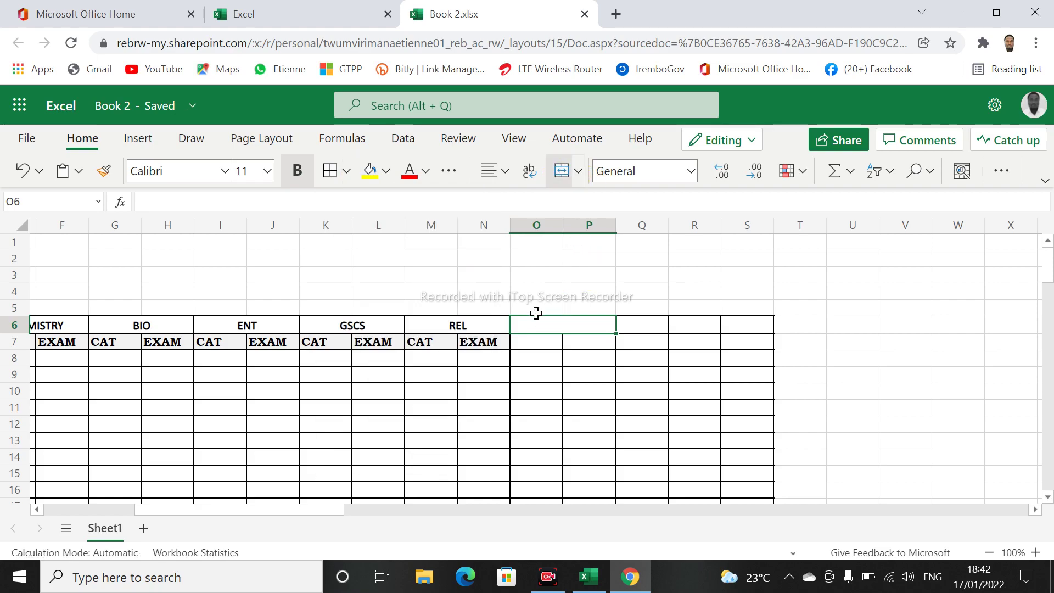
text(SPORT)
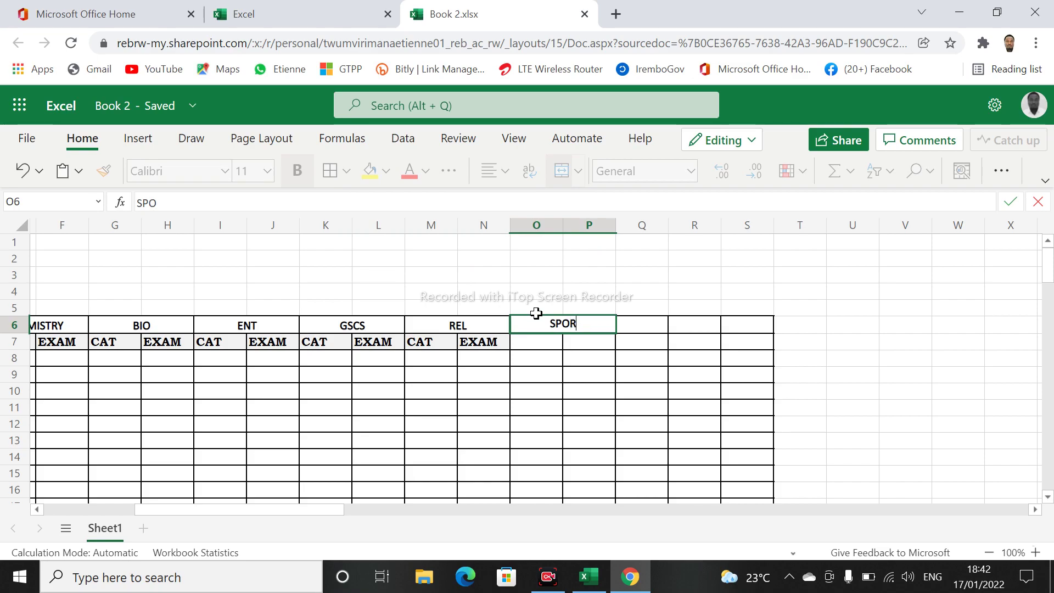
click(640, 327)
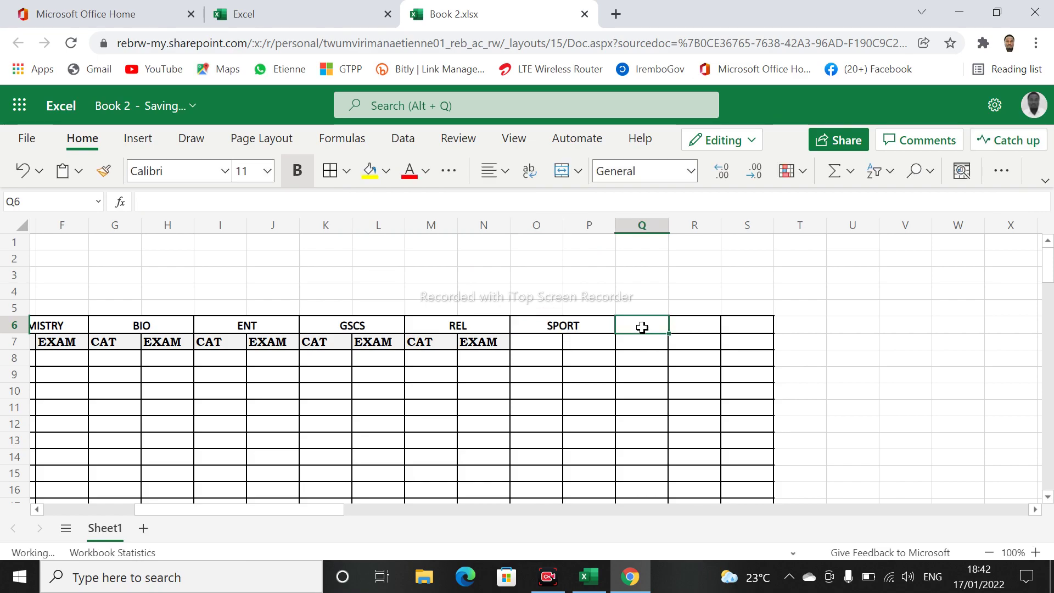
Merge and centre Q6:R6 and enter the ICT heading.
drag(657, 326, 682, 325)
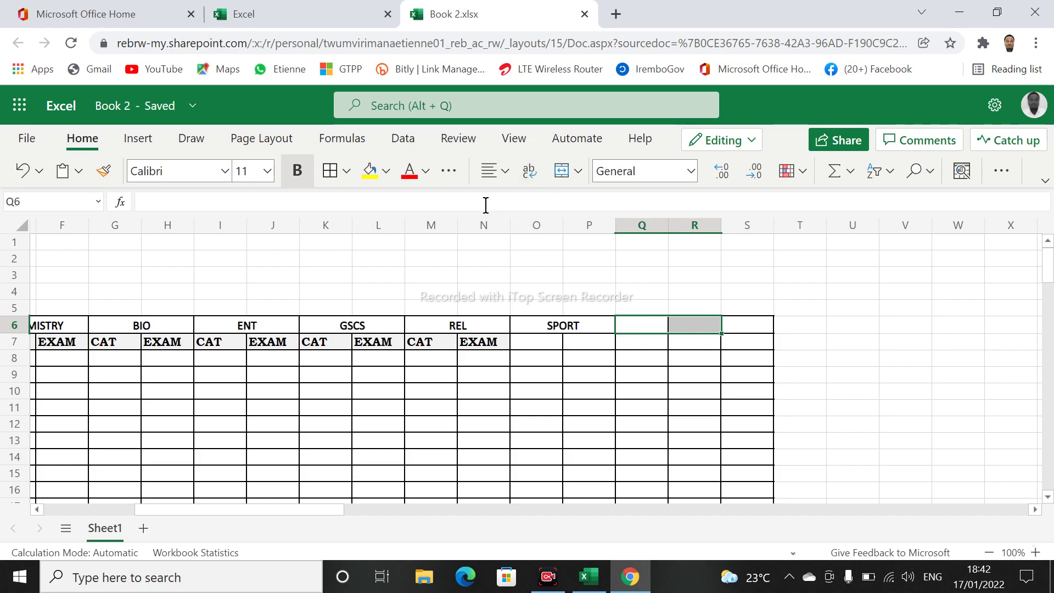
click(562, 171)
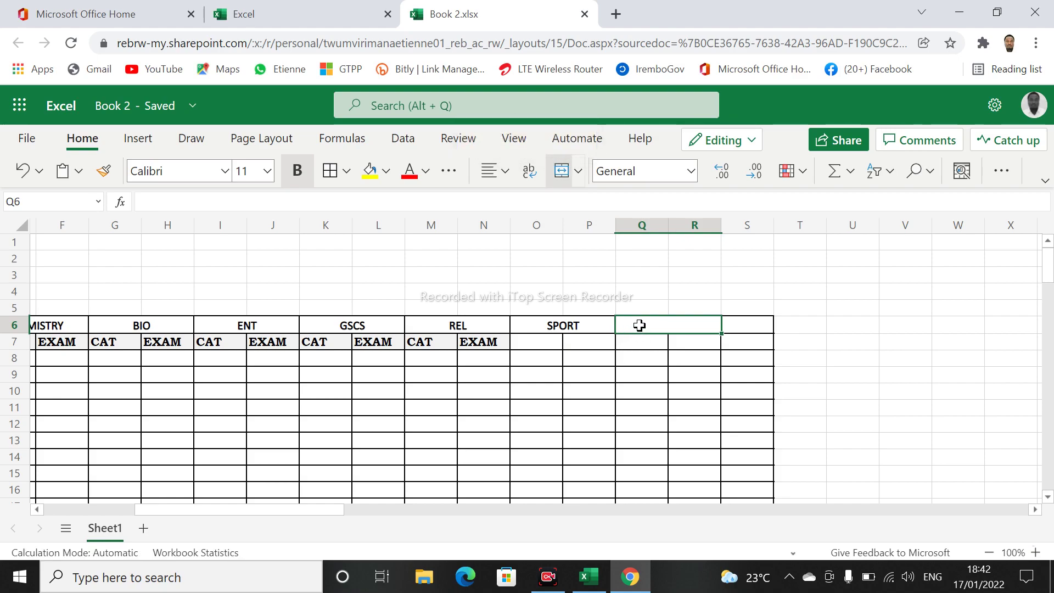
double_click(640, 324)
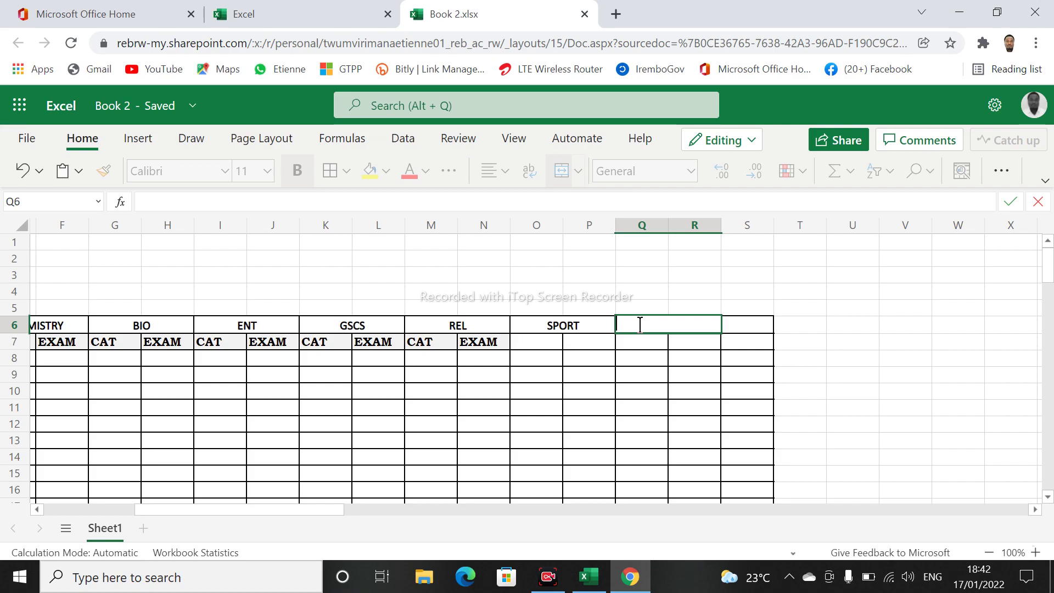
click(740, 365)
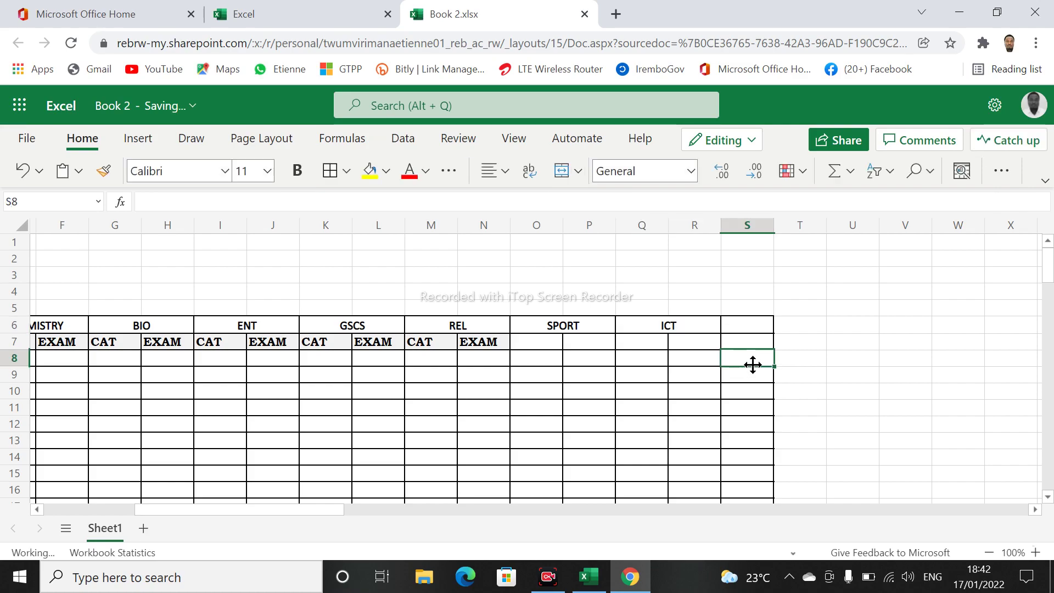
Delete the leftover bordered column S.
click(765, 259)
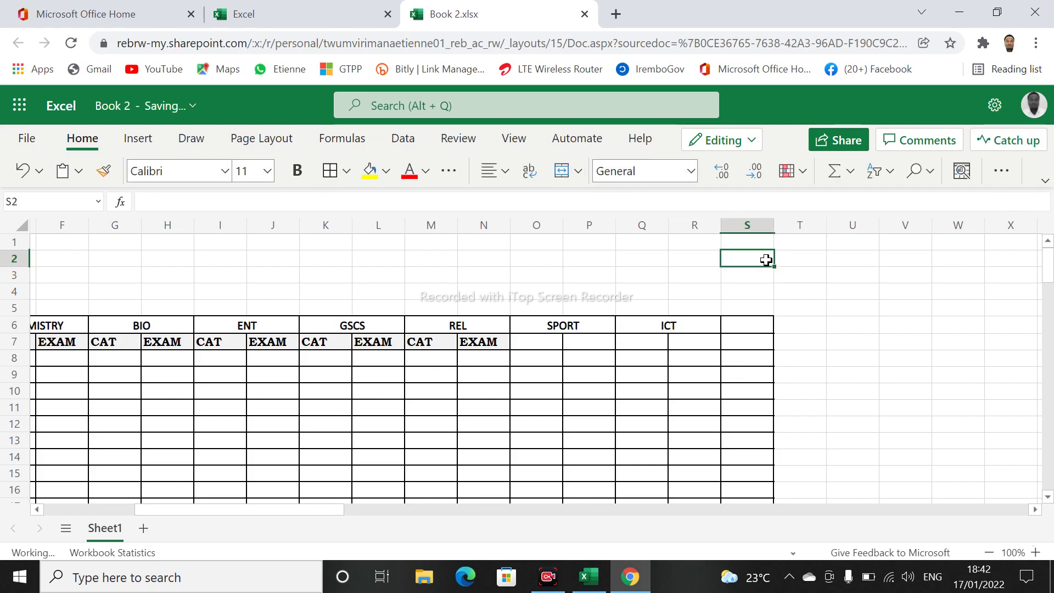
click(741, 224)
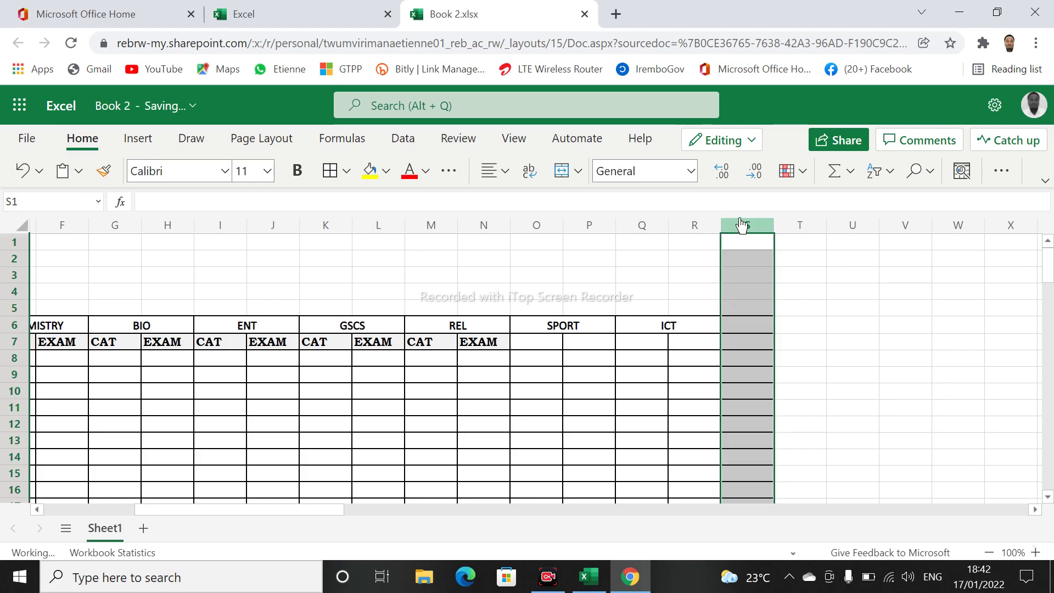
right_click(741, 224)
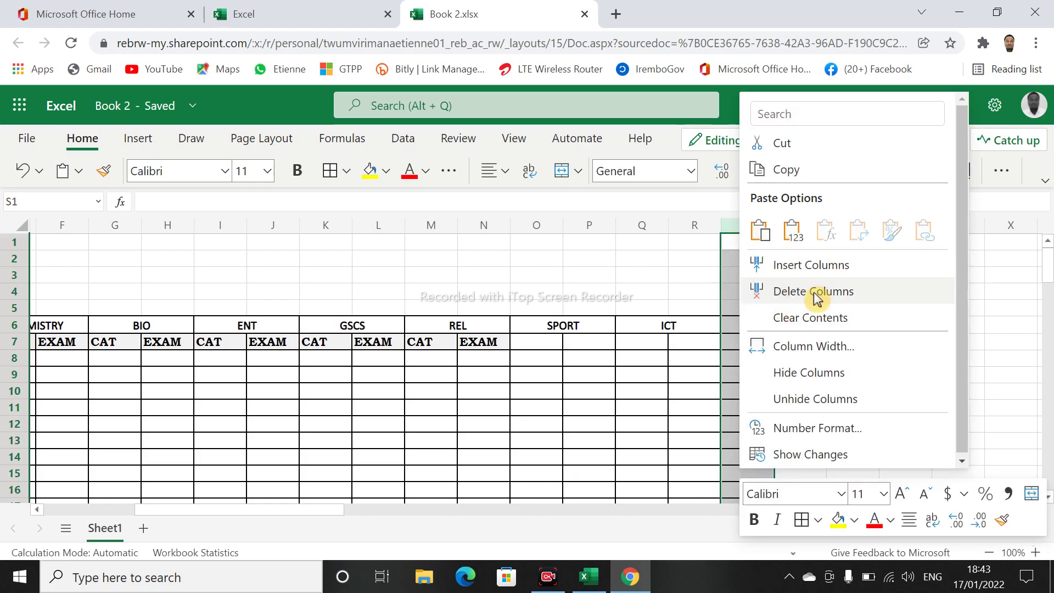
click(784, 298)
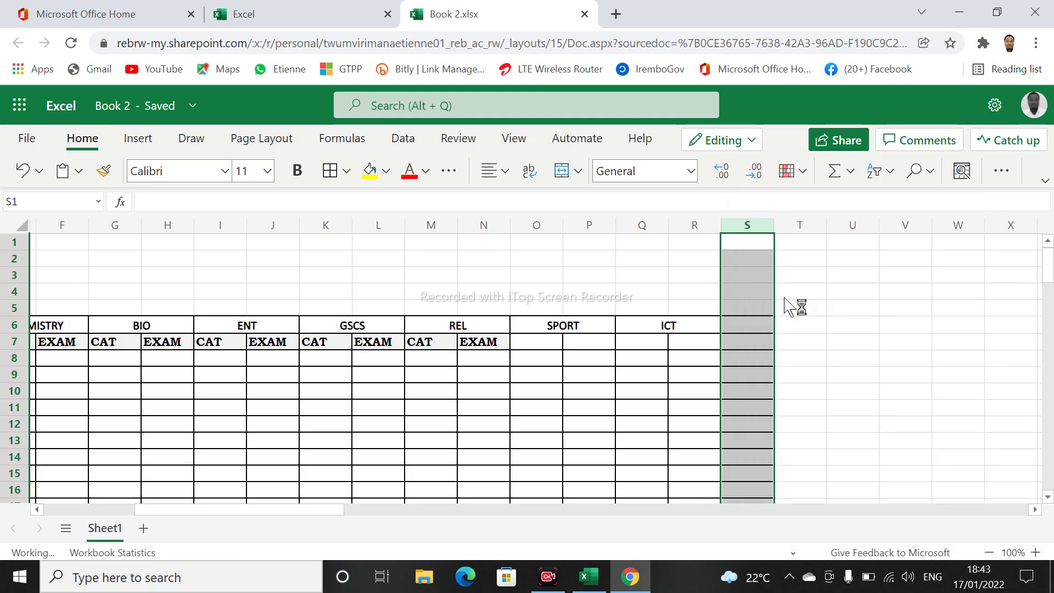
click(784, 298)
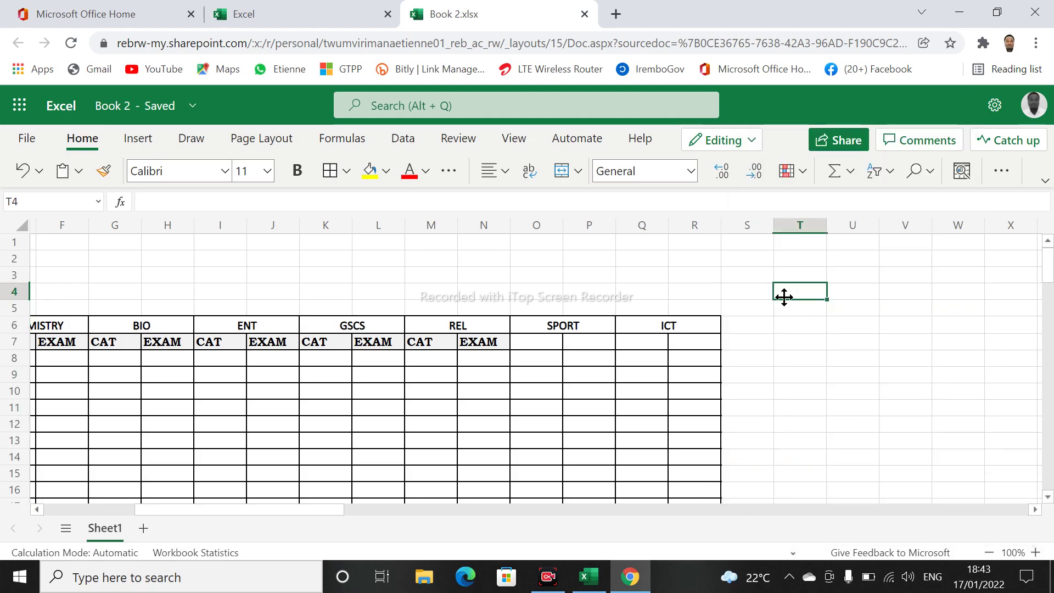
Open column R's actions menu and cancel without deleting.
click(693, 227)
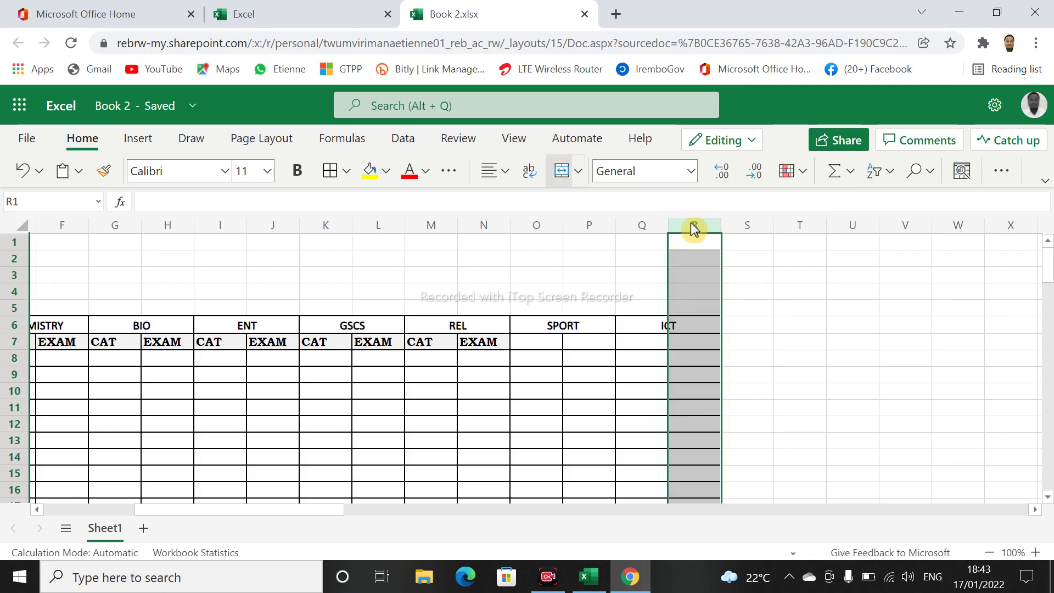
right_click(693, 229)
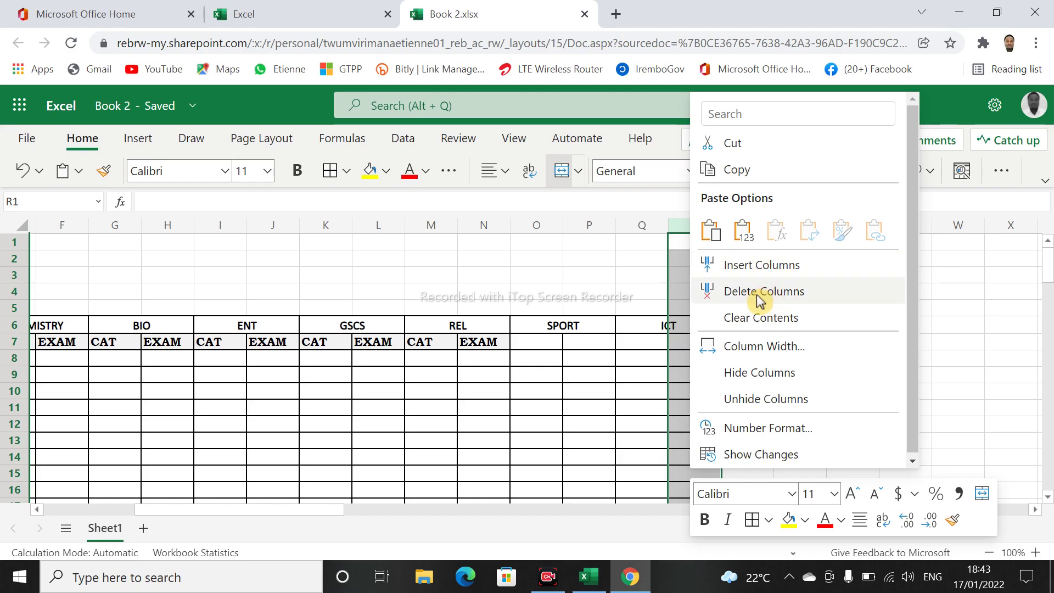
key(Escape)
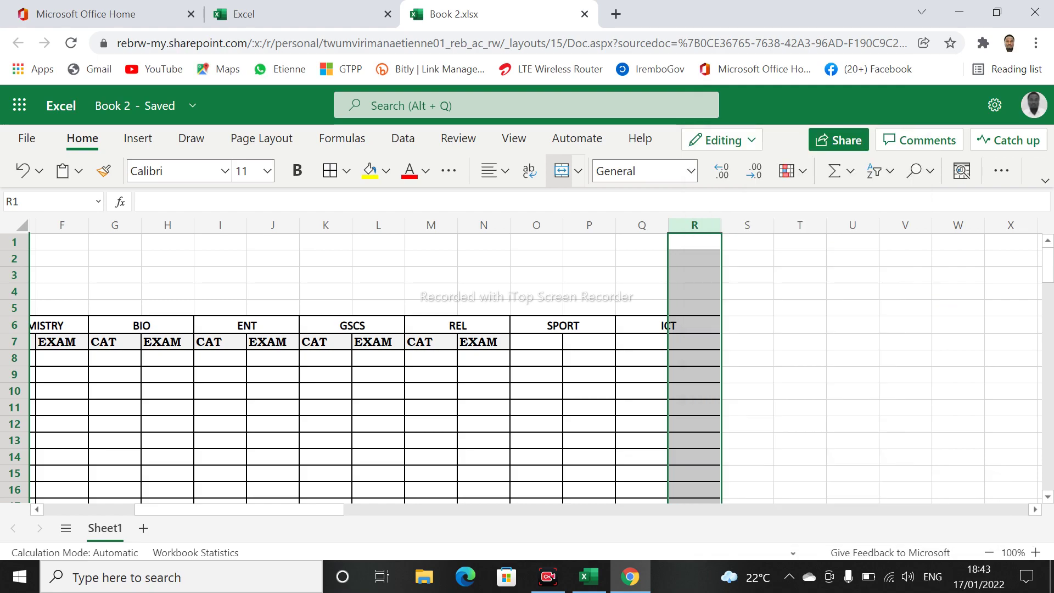
click(856, 371)
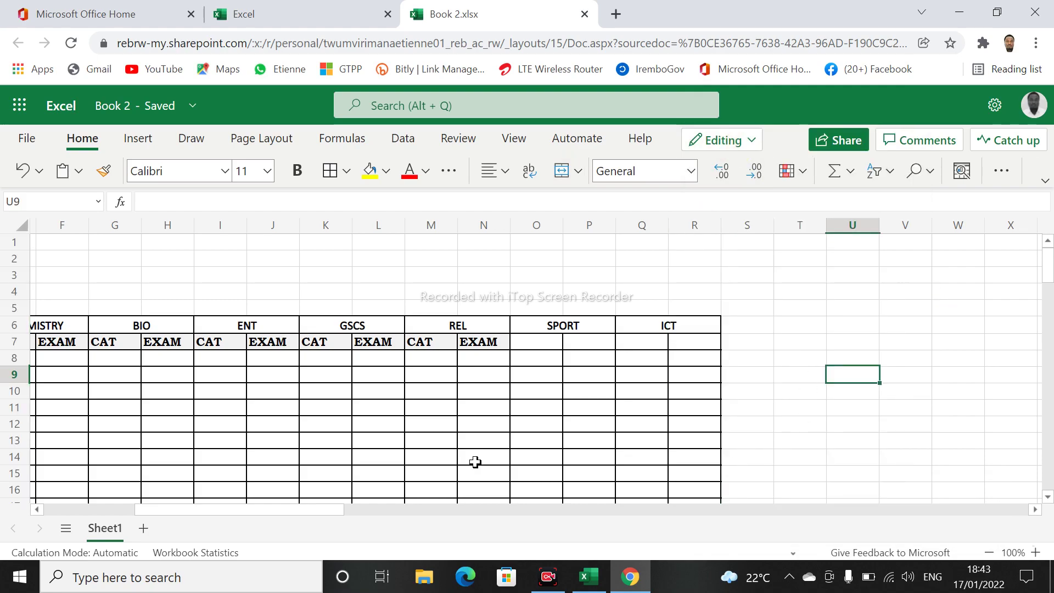
drag(311, 509, 149, 535)
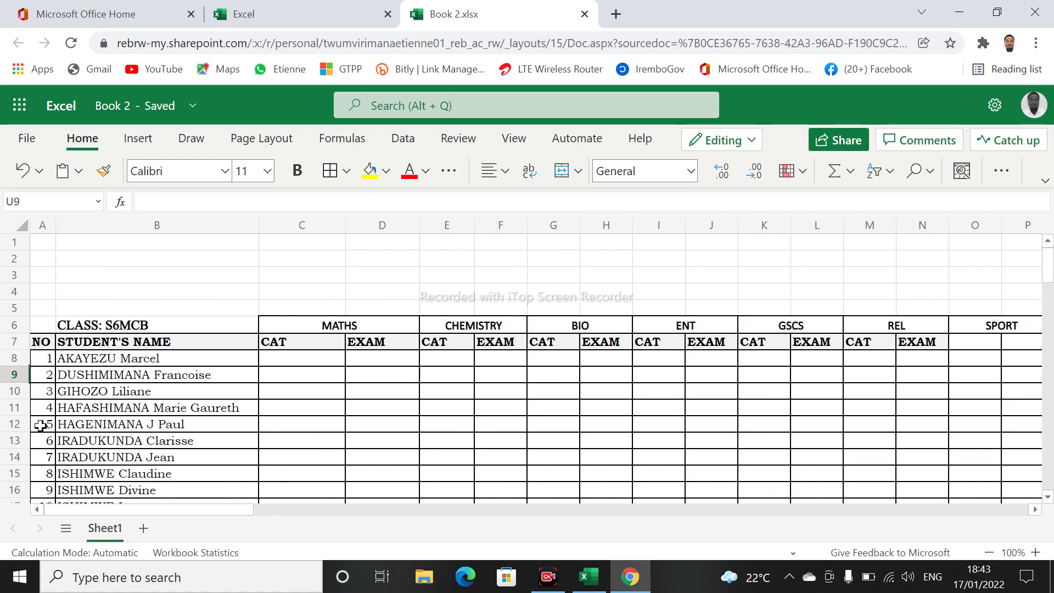
click(7, 360)
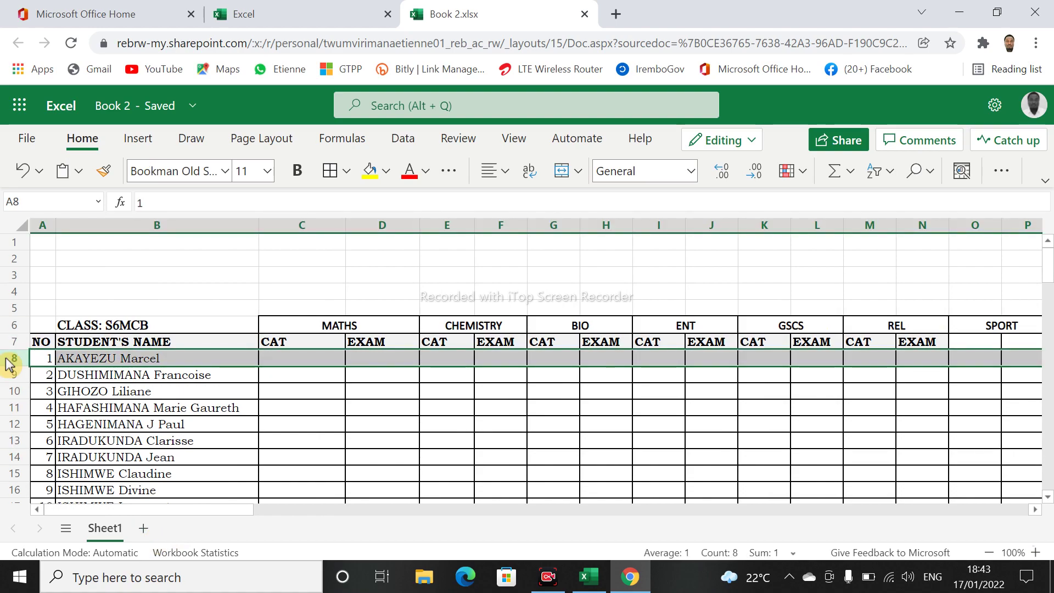
right_click(8, 364)
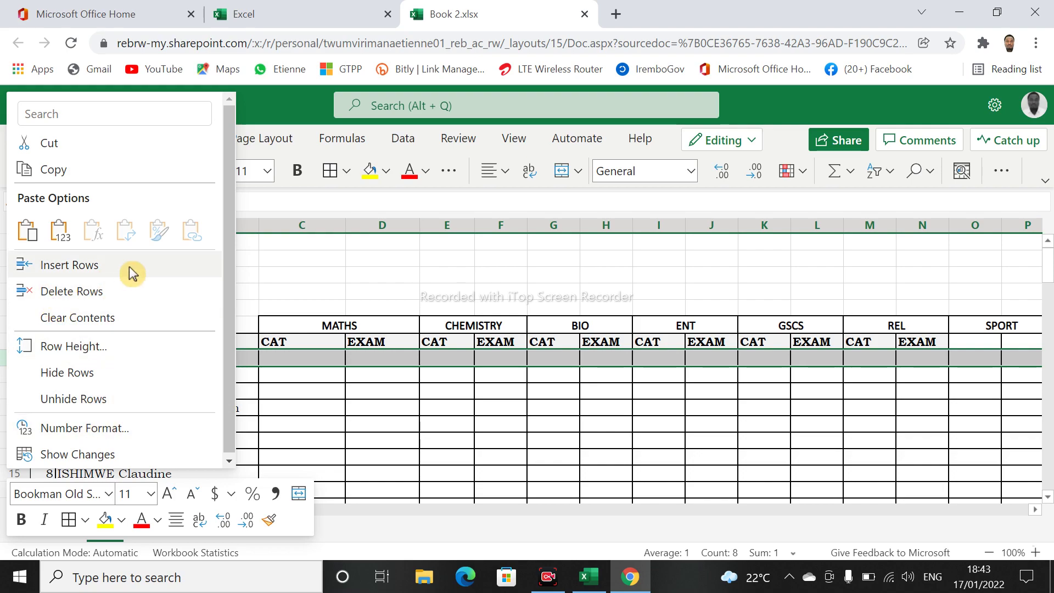
key(Escape)
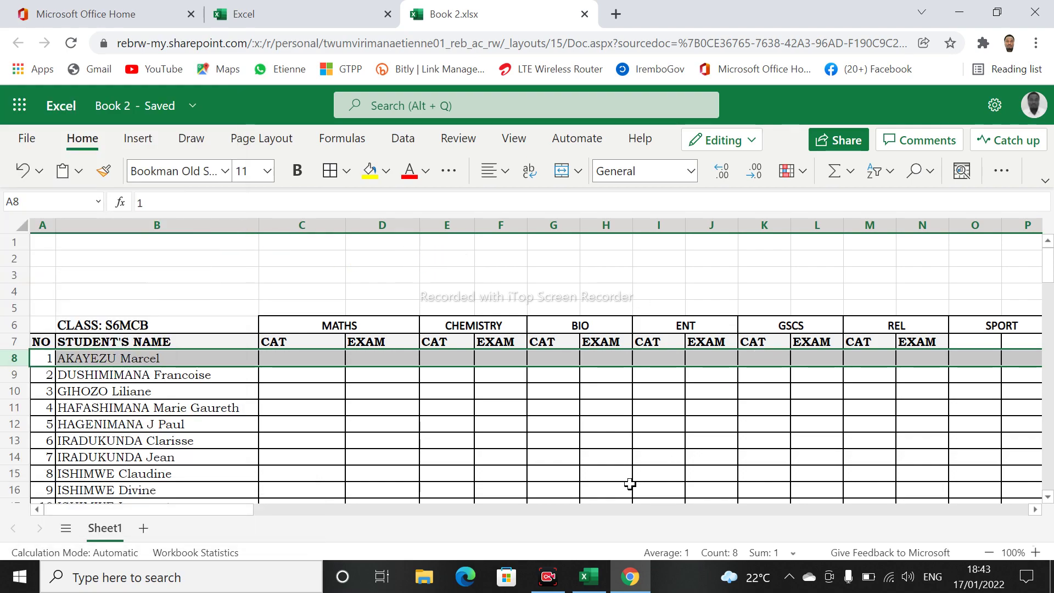
mouse_move(235, 512)
mouse_down()
mouse_move(374, 516)
mouse_move(219, 520)
mouse_move(229, 520)
mouse_up()
click(521, 441)
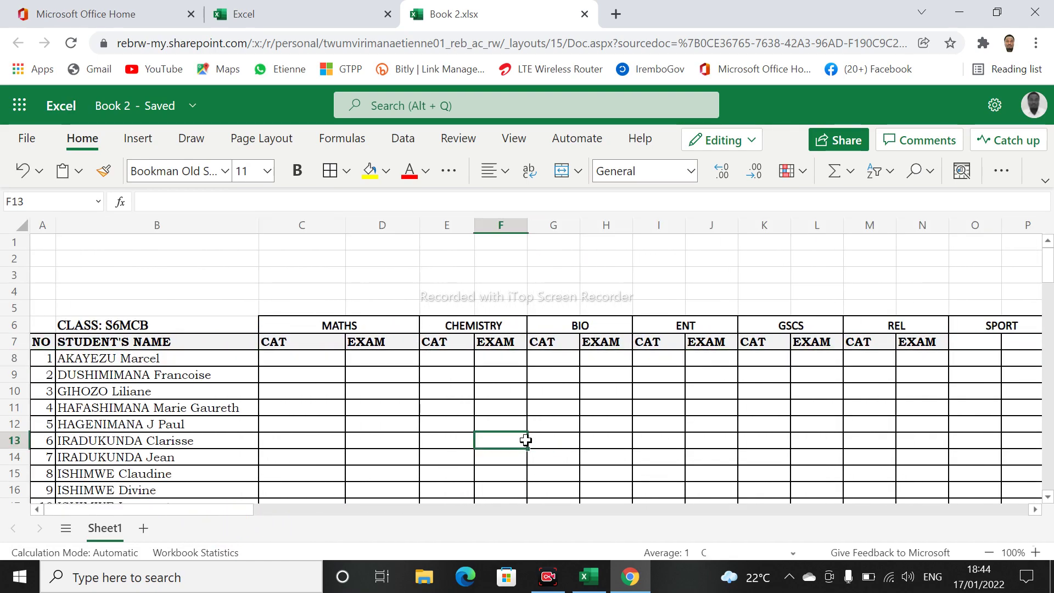
click(640, 414)
click(701, 413)
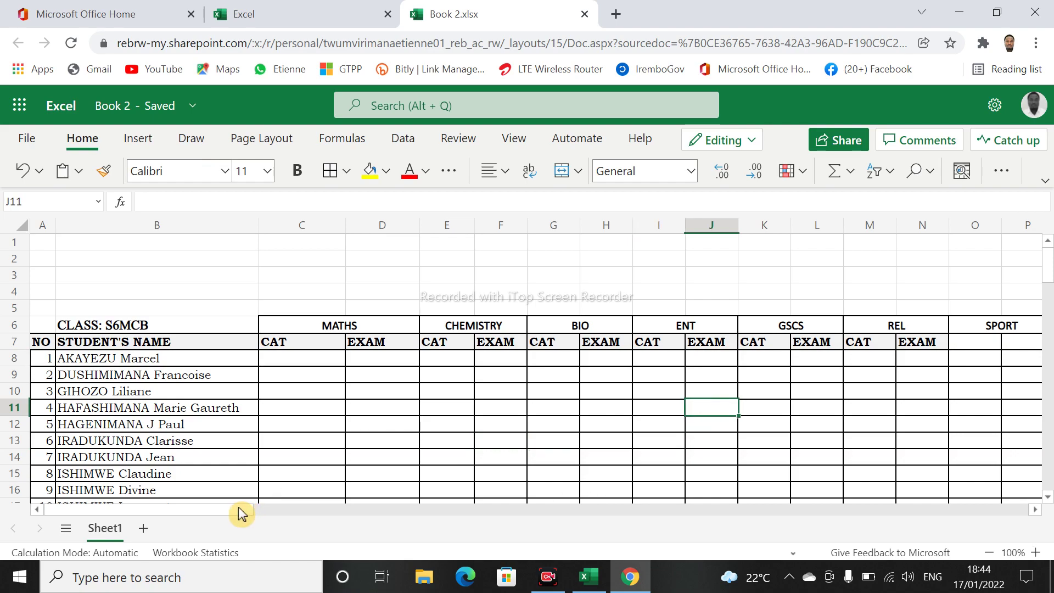
drag(246, 514, 261, 513)
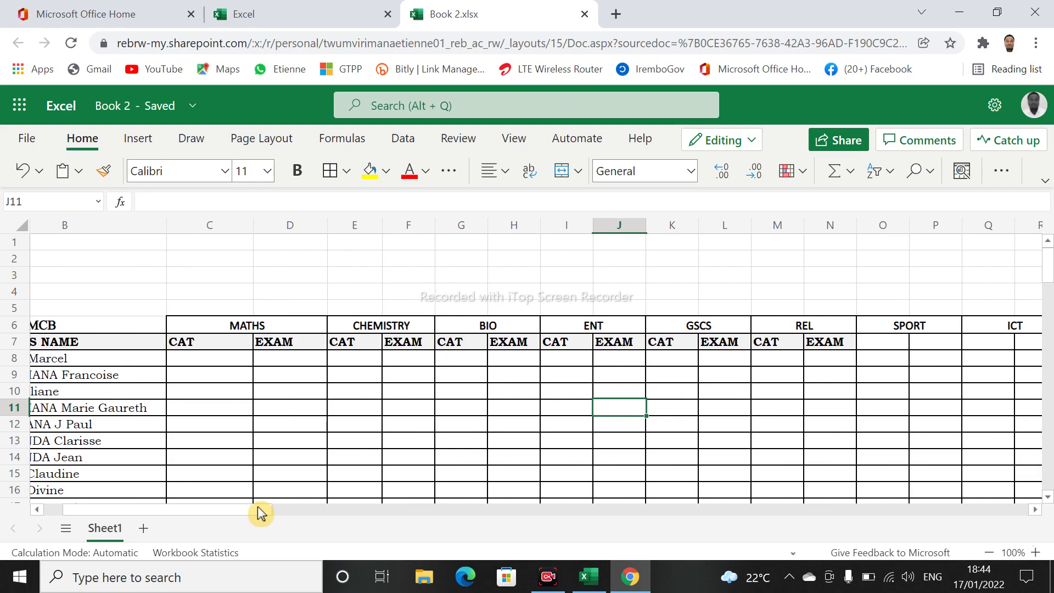
drag(258, 514, 188, 522)
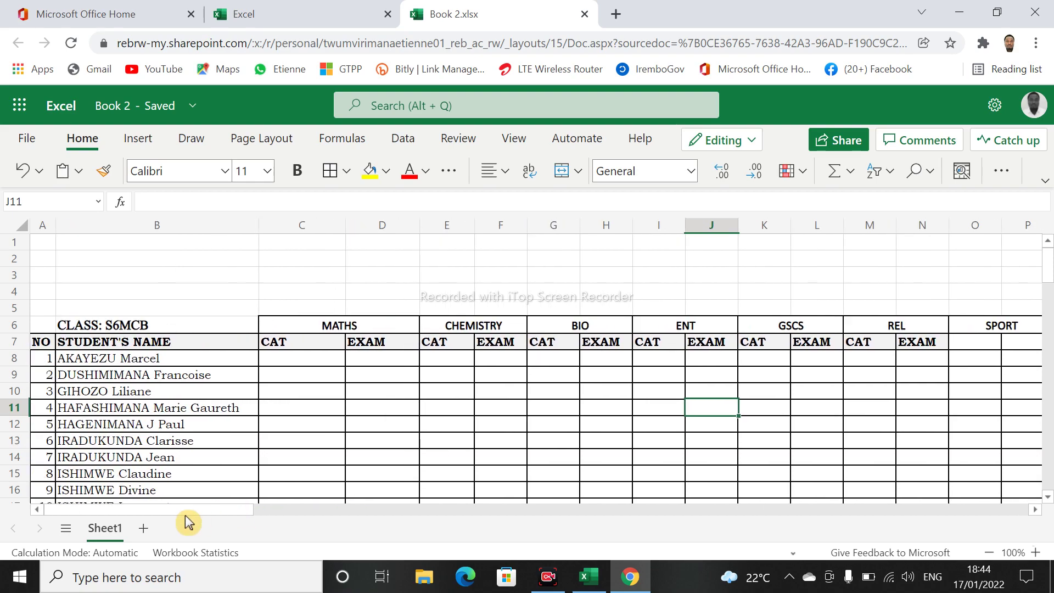
click(263, 439)
click(618, 422)
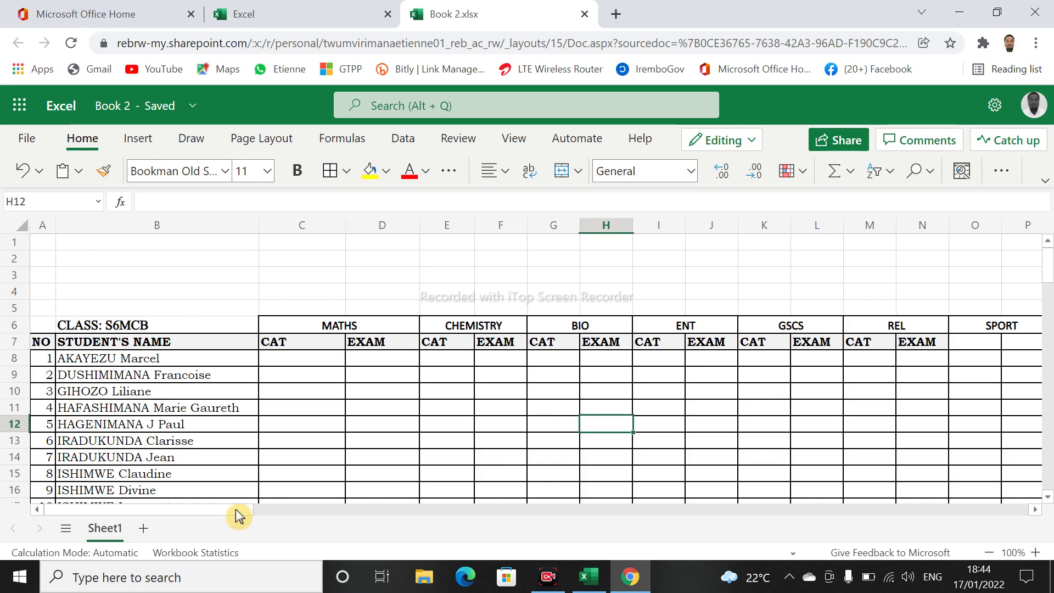
drag(251, 513, 258, 479)
click(381, 294)
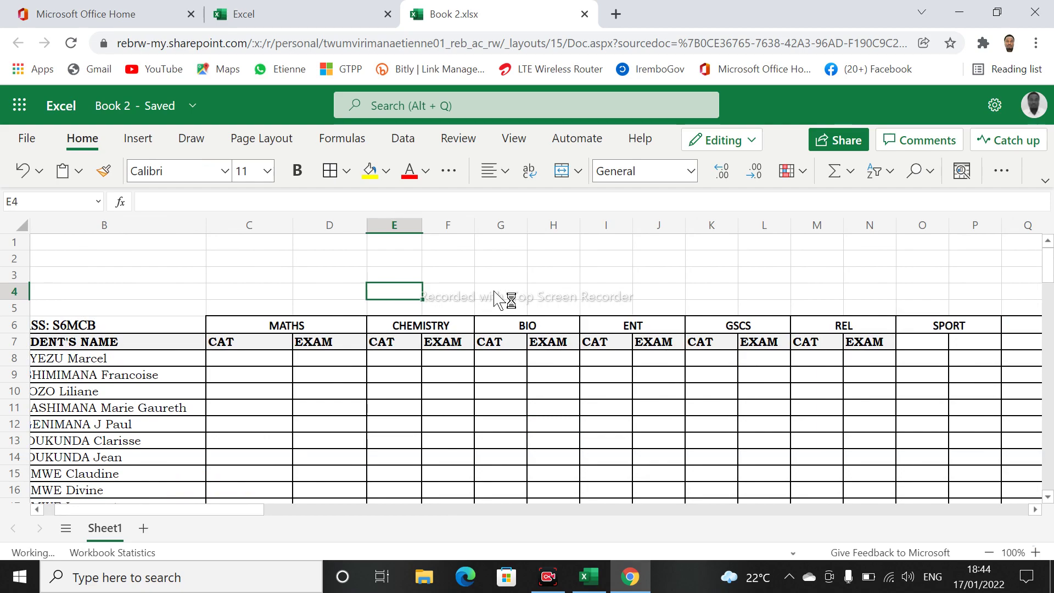
Select the whole worksheet and set its font size to 12.
key(ctrl+a)
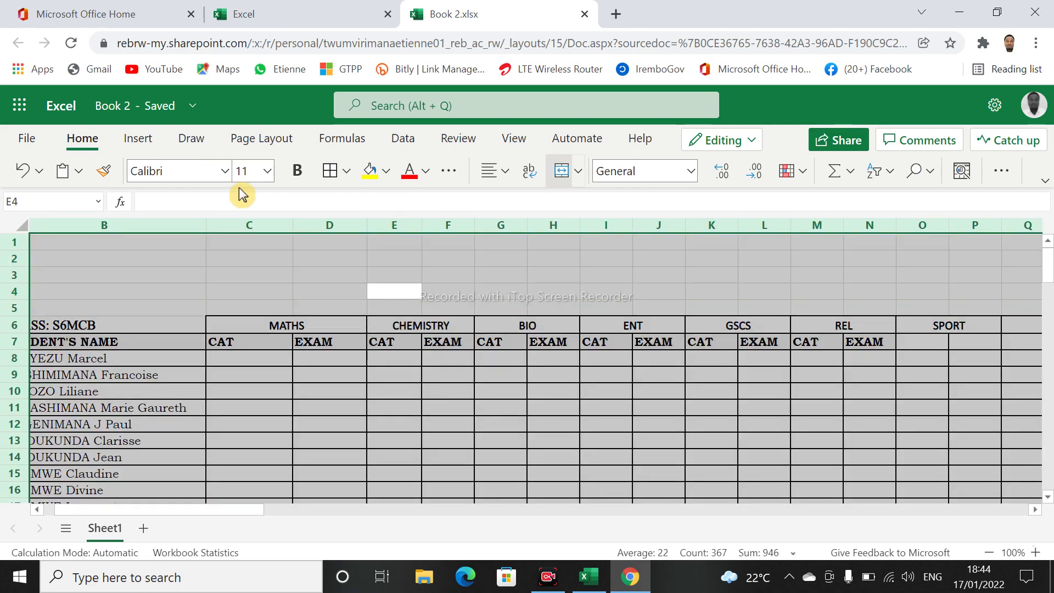
click(269, 169)
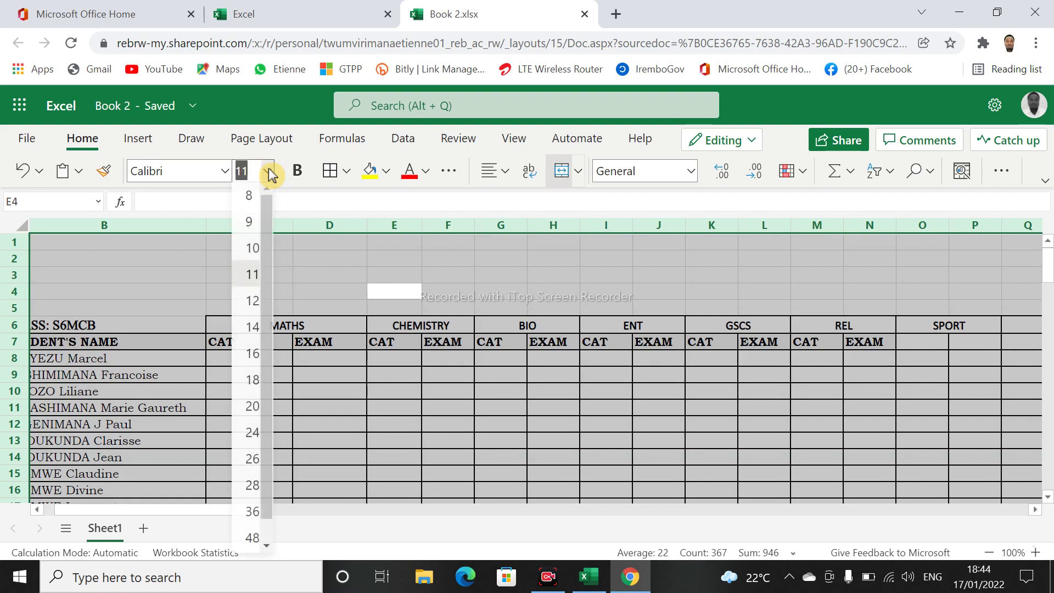
click(254, 309)
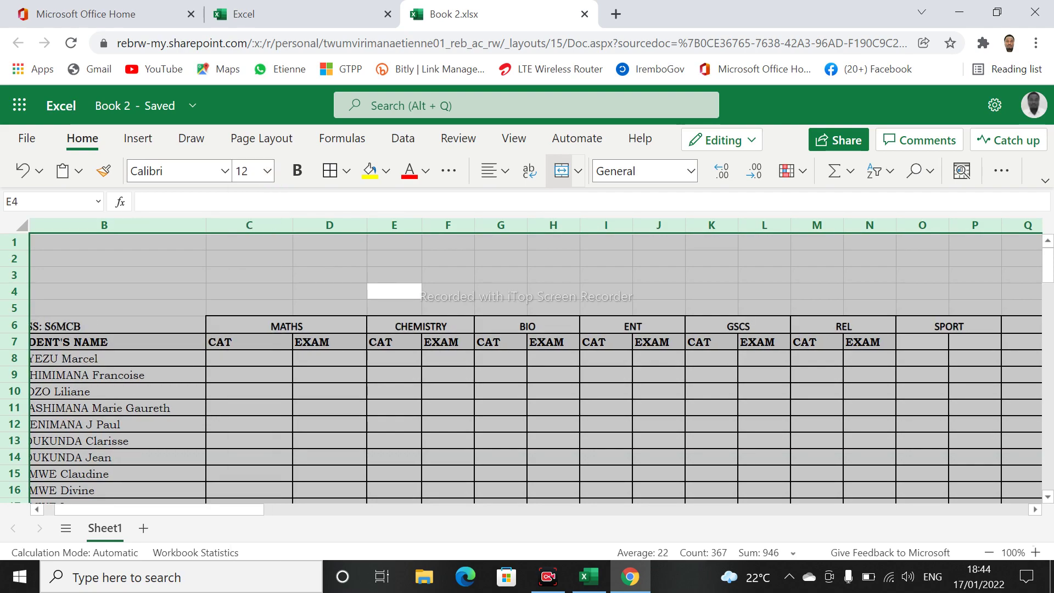
Apply the Bookman font to the whole sheet and check it on the MATHS header.
click(225, 171)
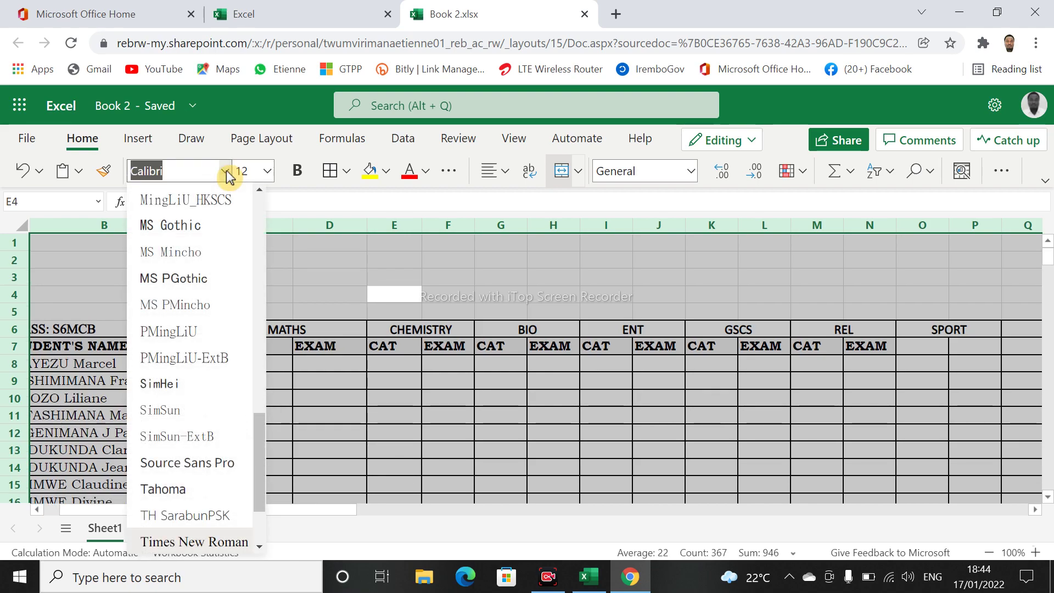
text(Boo)
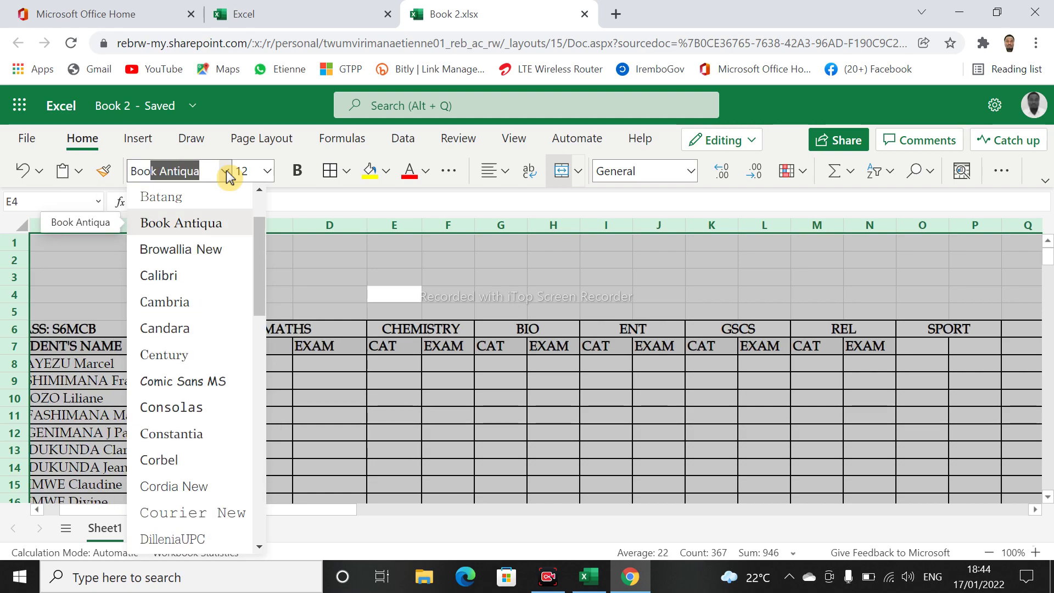
text(kM)
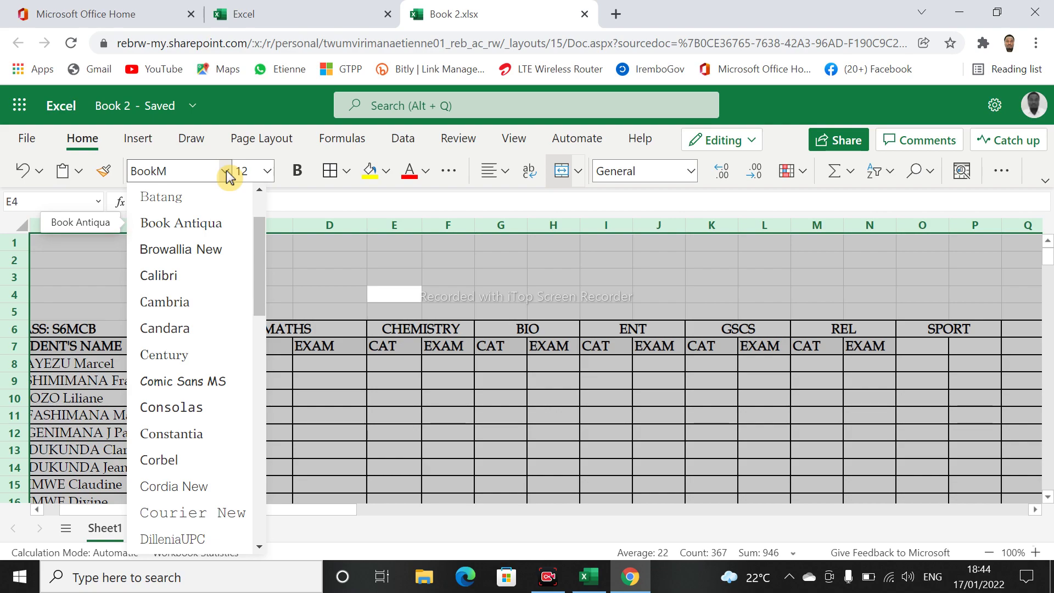
key(BackSpace)
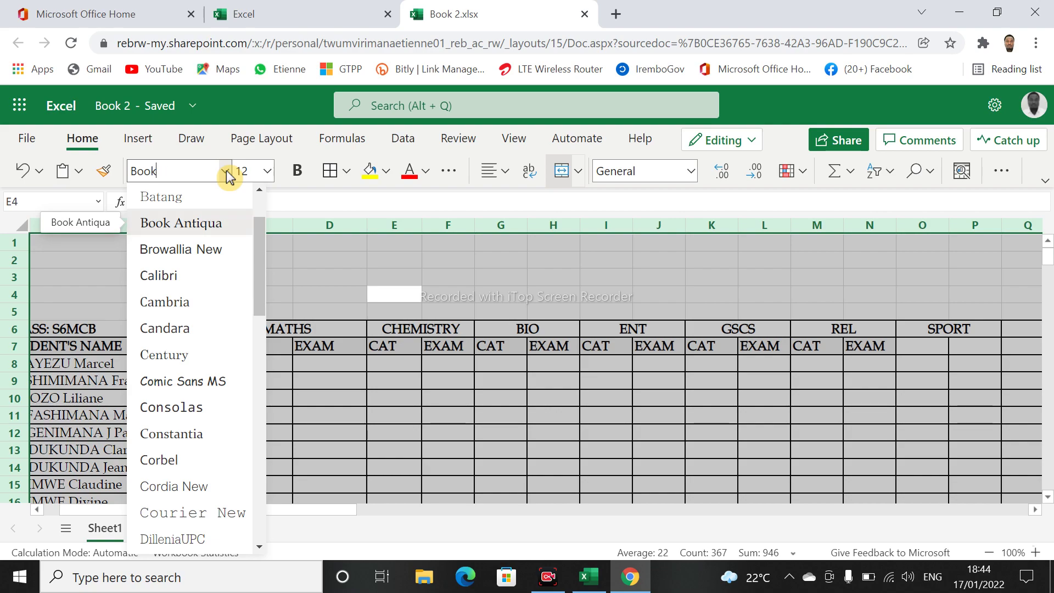
text(man)
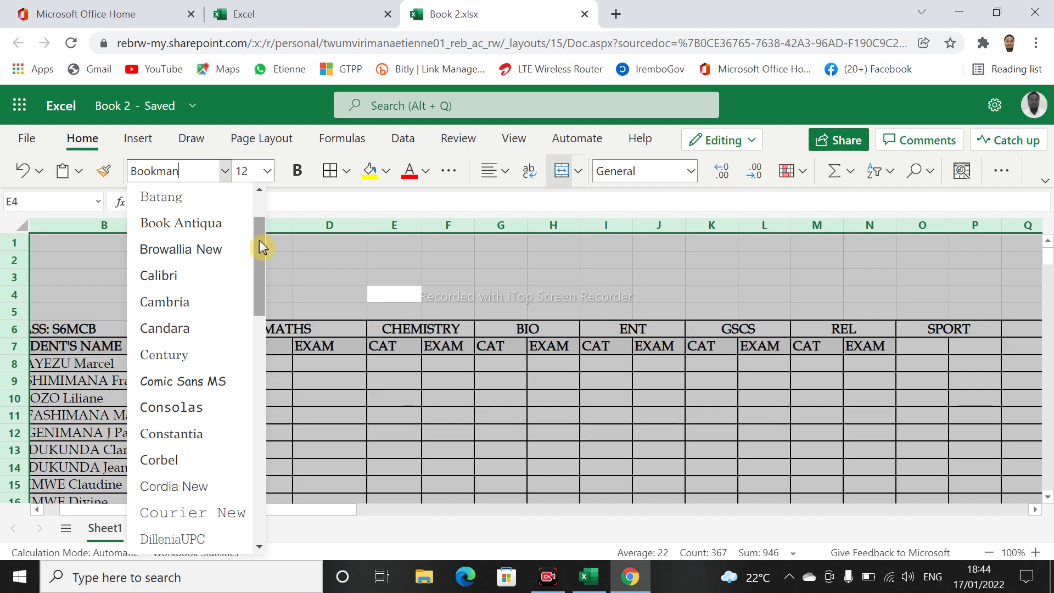
drag(260, 242, 263, 213)
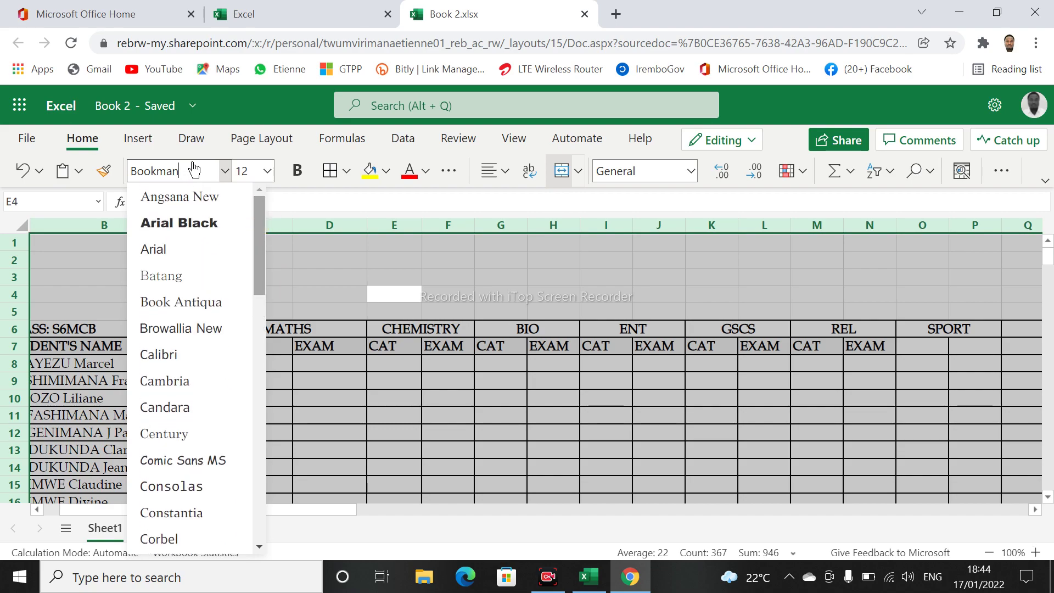
key(BackSpace)
key(BackSpace)
key(BackSpace)
key(BackSpace)
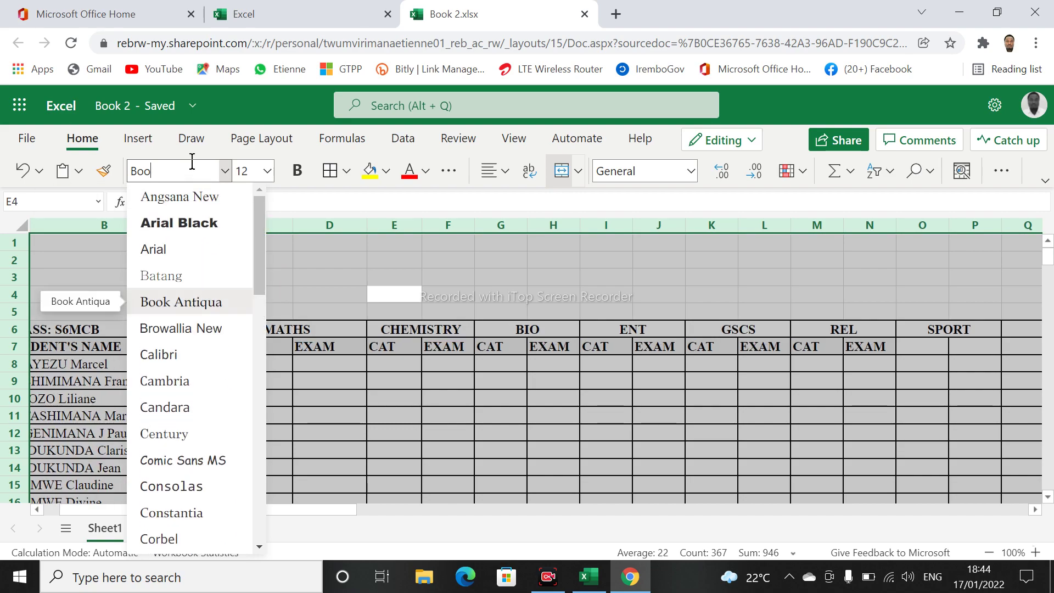
text(k)
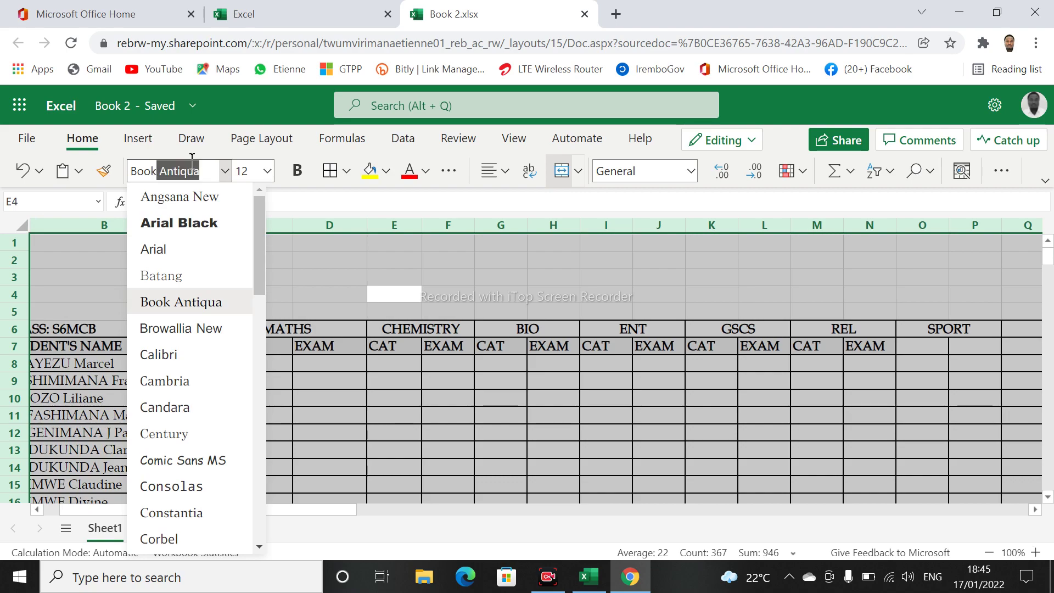
text(m)
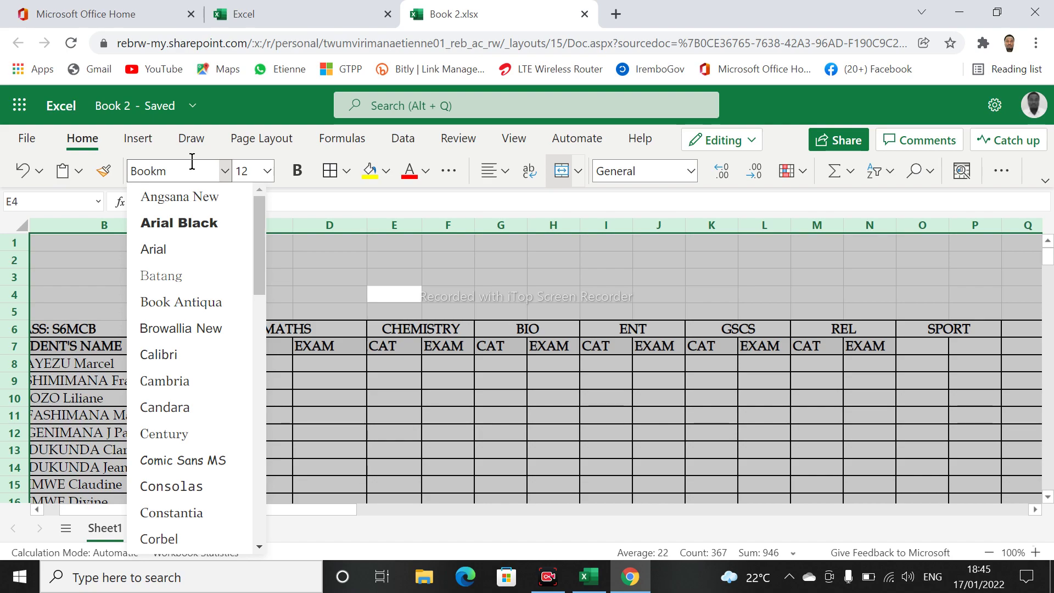
key(BackSpace)
text(man)
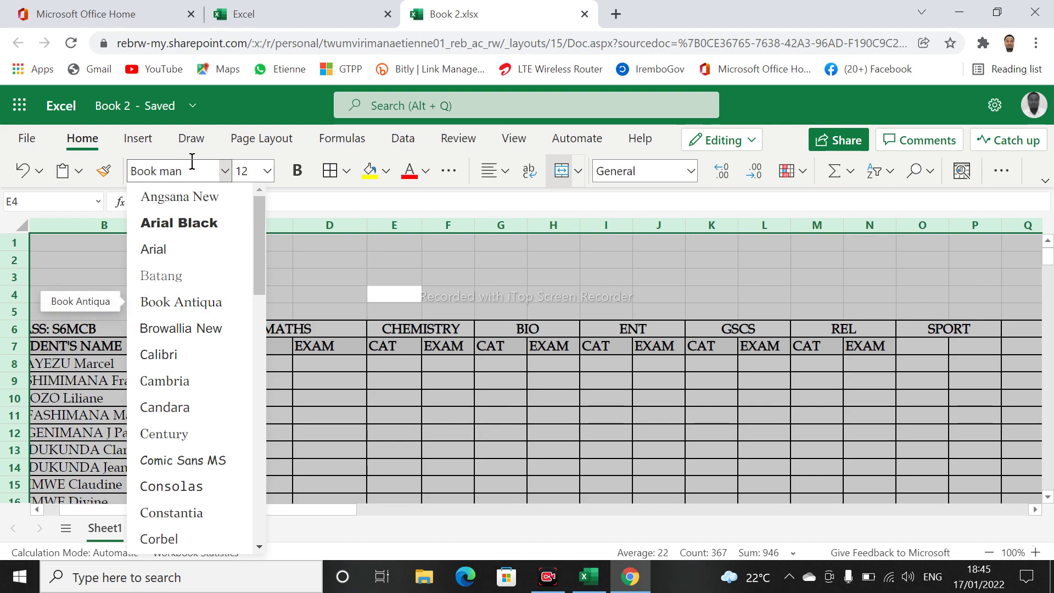
key(Return)
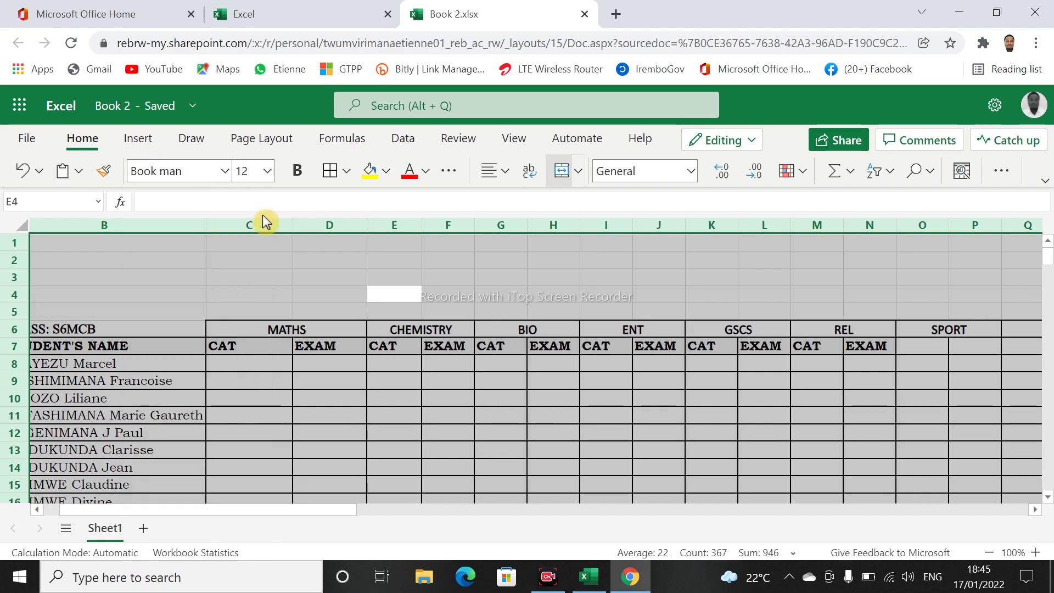
click(194, 236)
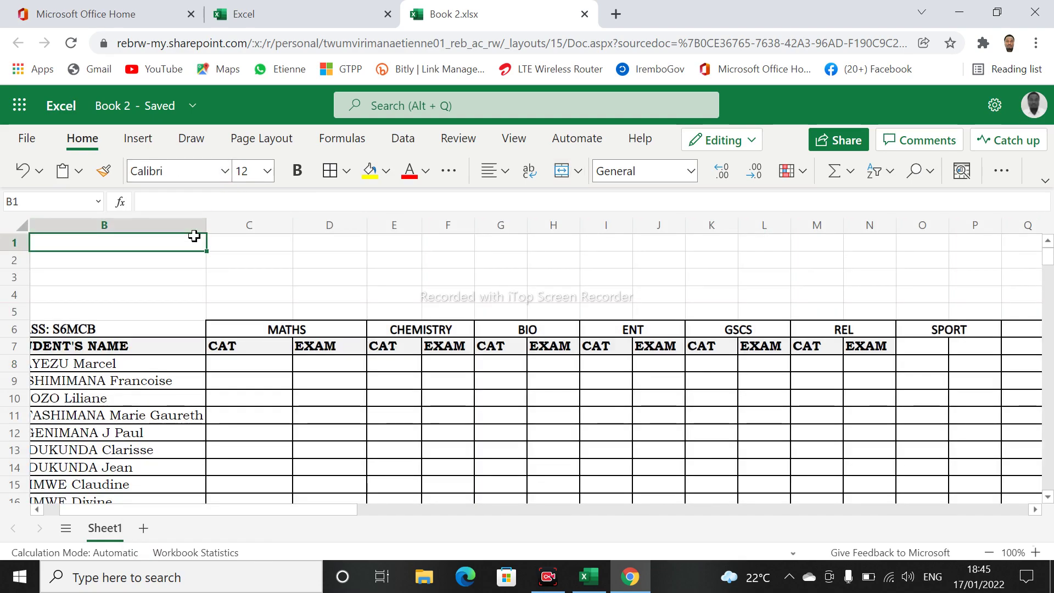
click(219, 323)
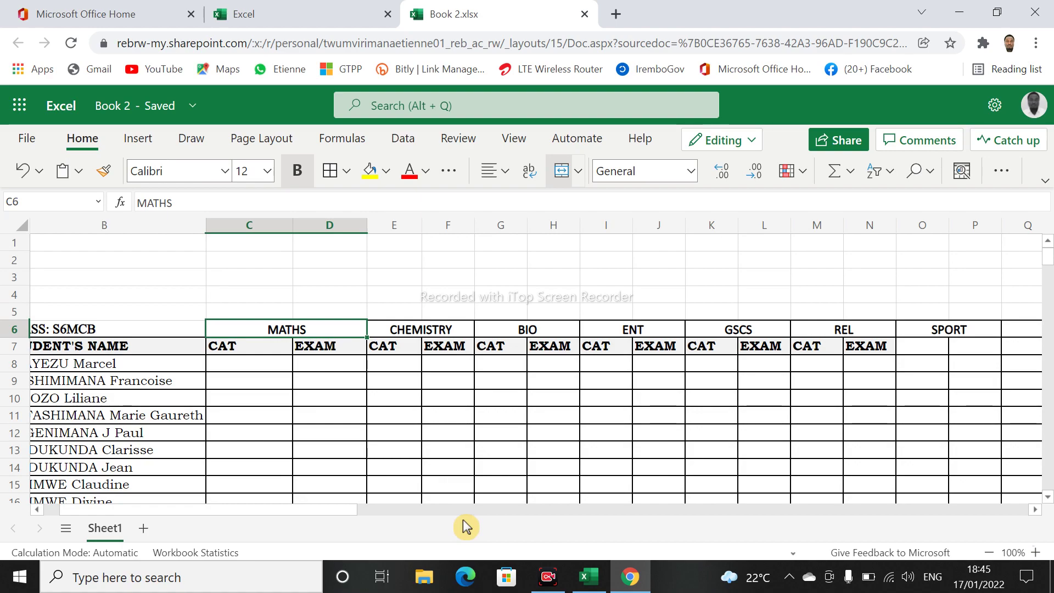
Try Times New Roman on the whole sheet, cancel it, and confirm Bookman remains.
click(247, 275)
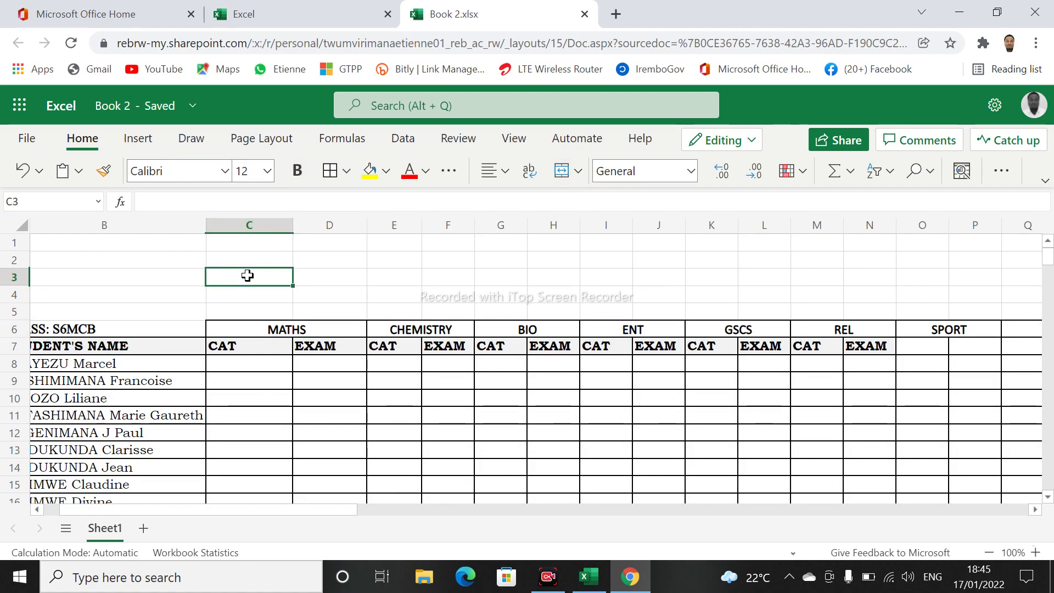
key(ctrl+a)
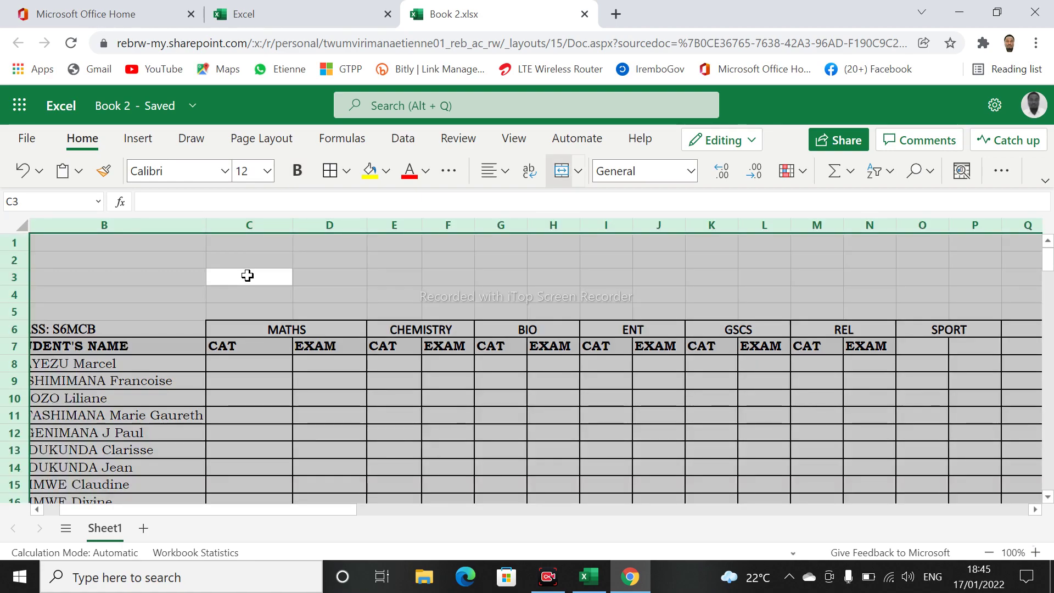
click(224, 174)
text(ti)
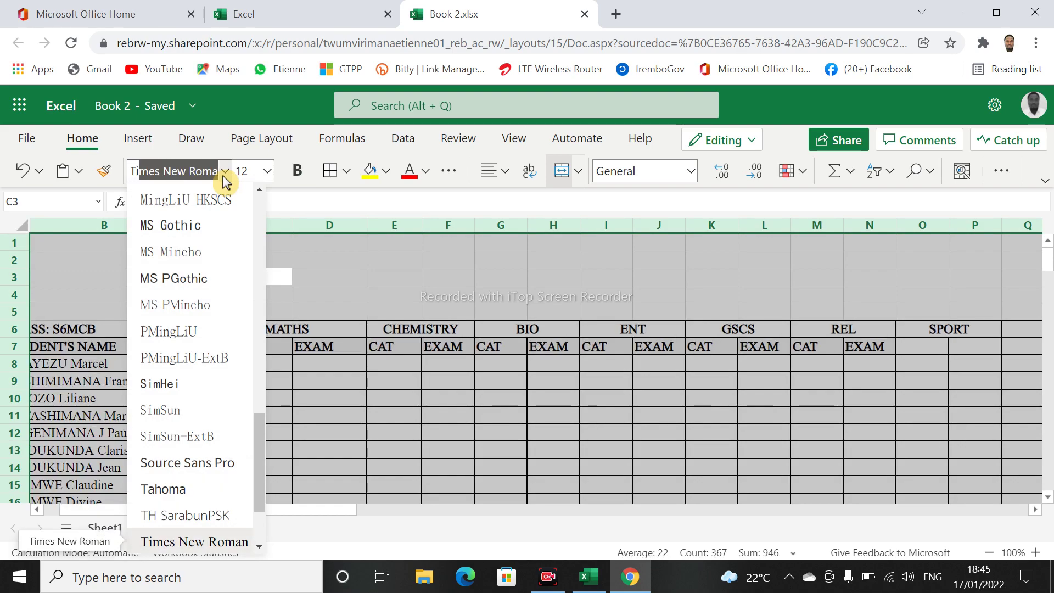
key(Escape)
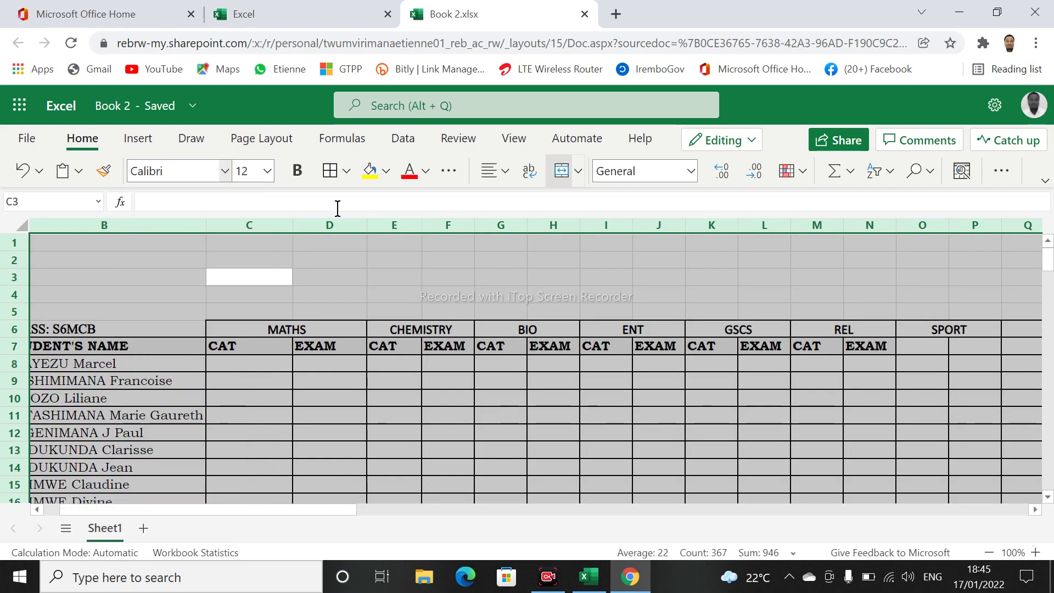
click(376, 289)
click(381, 395)
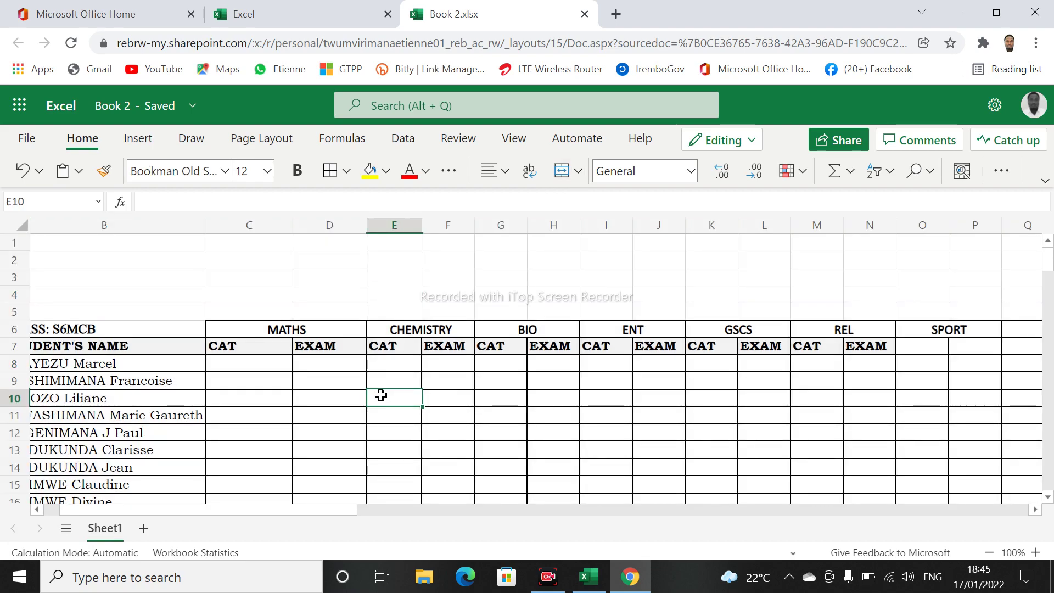
Paint the CAT cell's formatting onto the subject headers, cancelling an accidental move of MATHS.
click(266, 350)
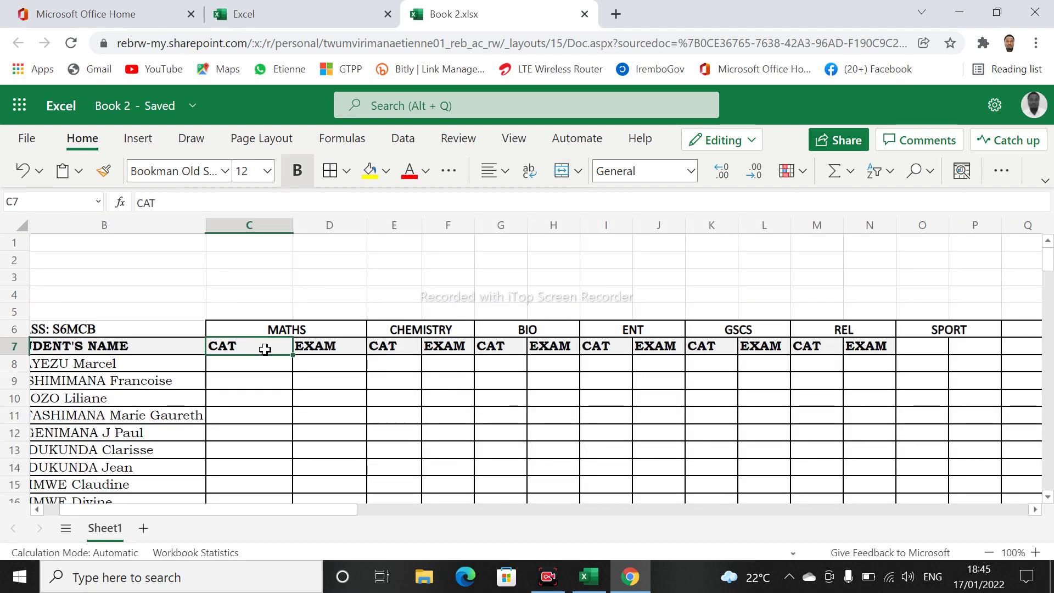
click(104, 171)
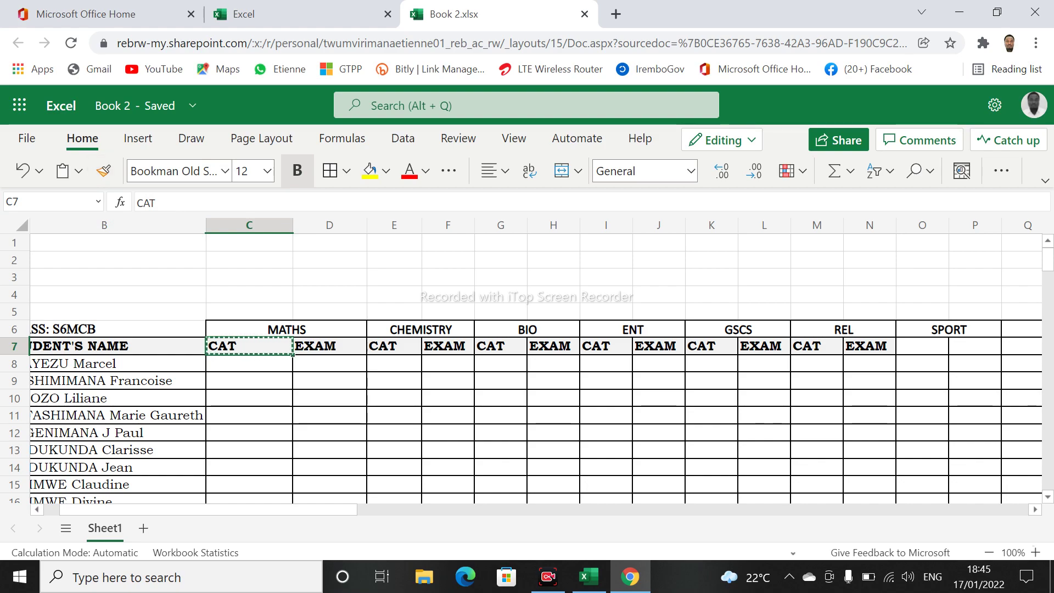
mouse_move(235, 329)
mouse_down()
mouse_move(224, 327)
mouse_move(496, 326)
mouse_move(741, 345)
mouse_move(1034, 346)
mouse_move(1031, 338)
mouse_up()
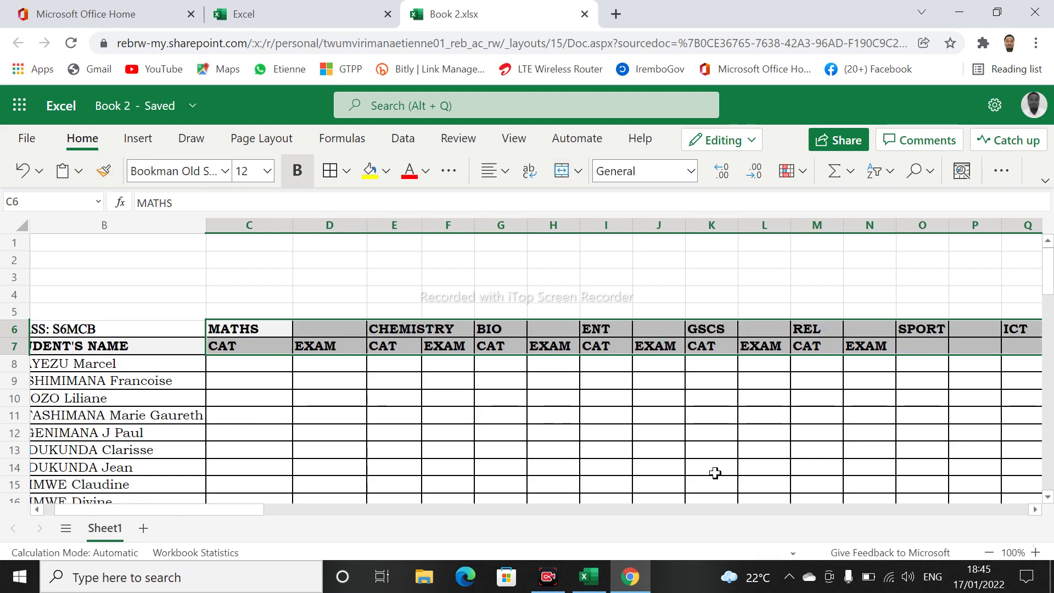
click(317, 453)
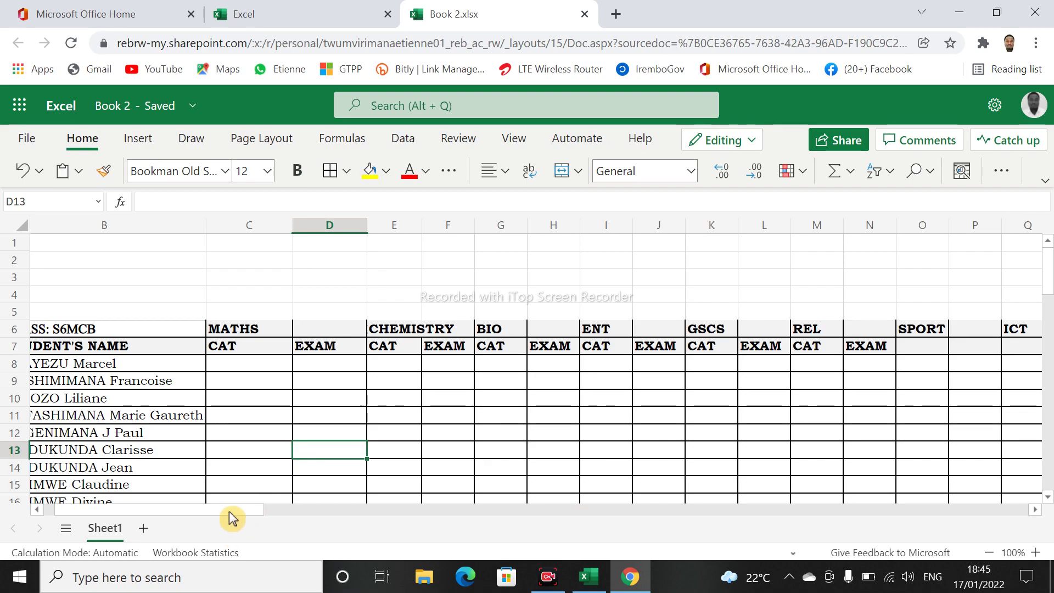
drag(232, 519, 187, 510)
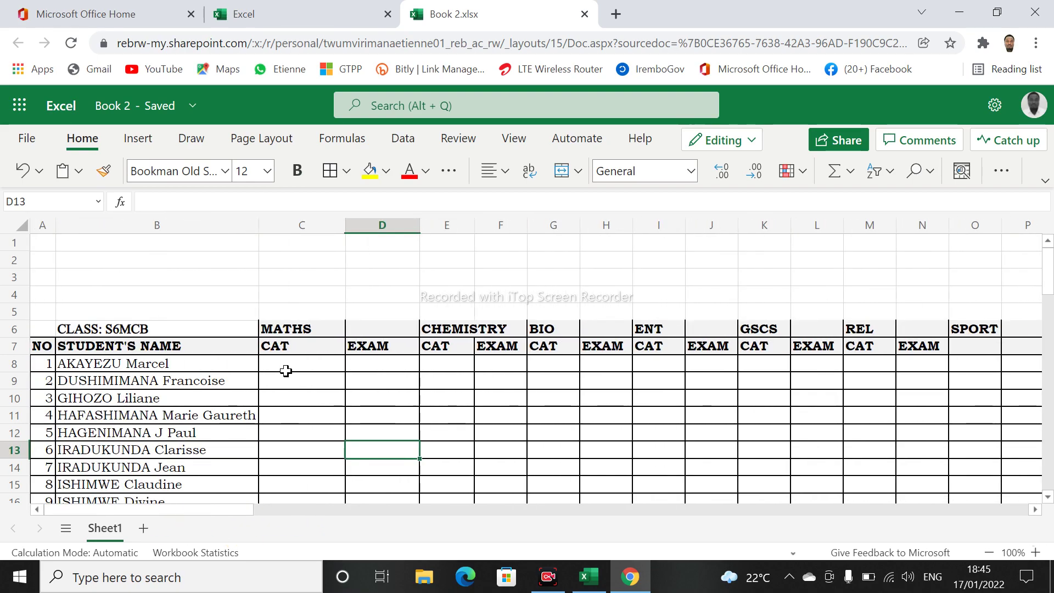
click(280, 329)
drag(279, 333, 1037, 344)
click(660, 363)
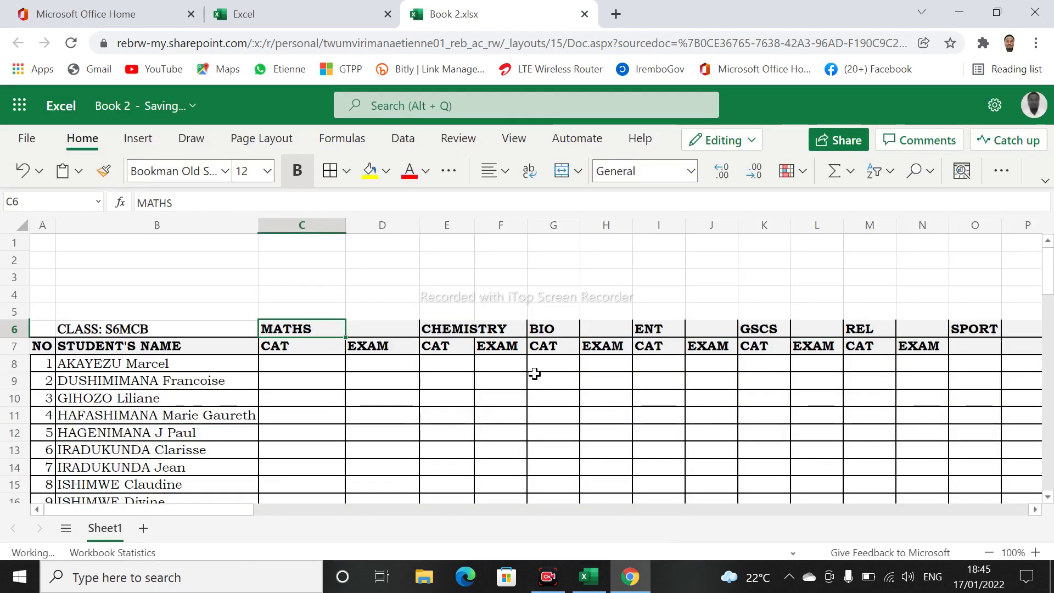
Add borders to every header cell in C6:O7 and show the border style choices.
click(361, 326)
drag(296, 329, 977, 339)
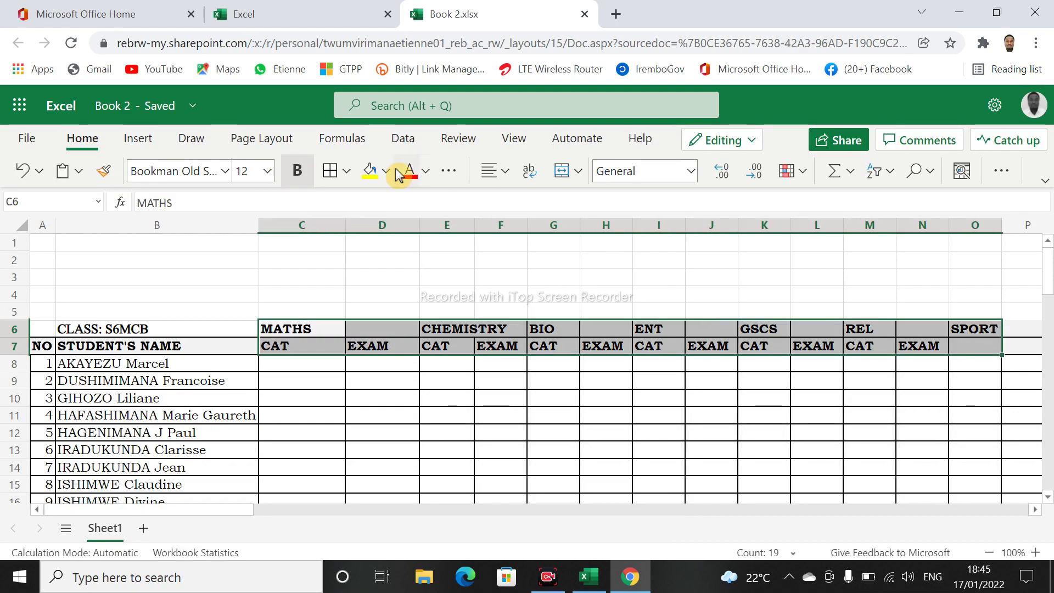
click(330, 171)
click(502, 462)
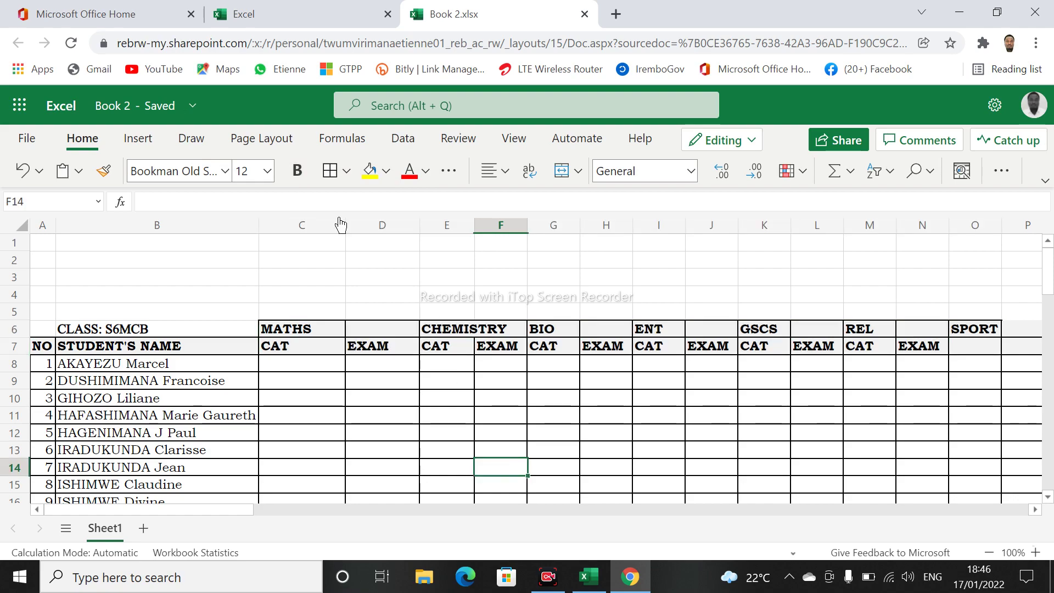
click(350, 173)
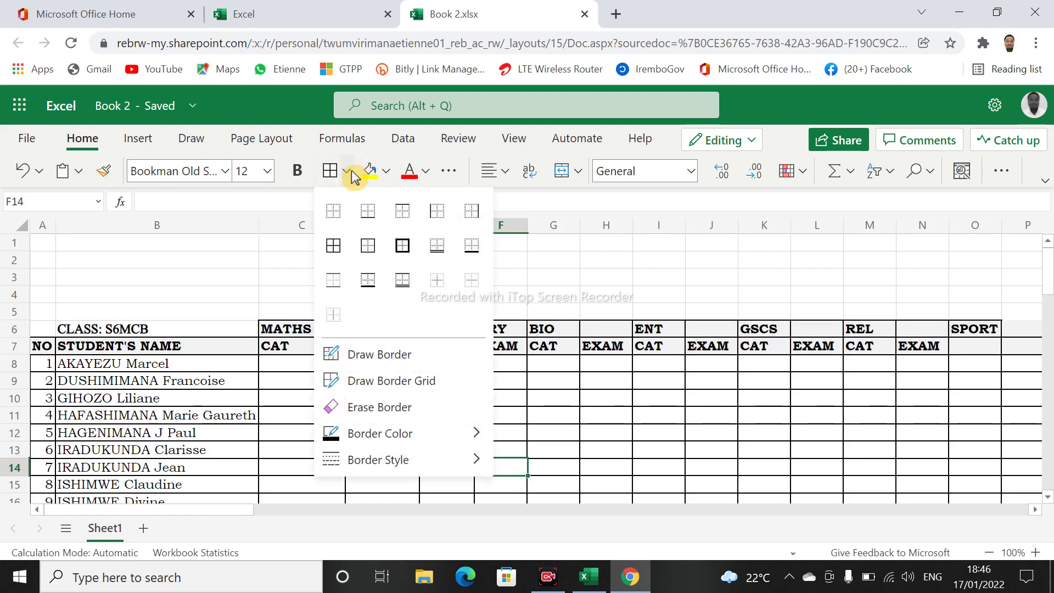
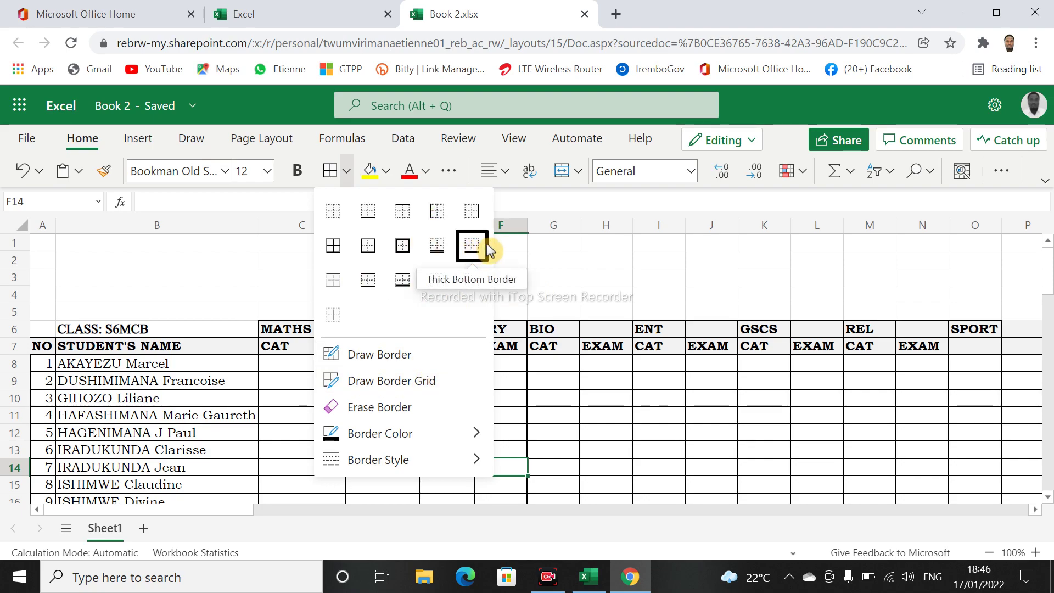
Close the border choices without applying one, then try selecting the ICT heading cells in rows 6–7.
click(774, 397)
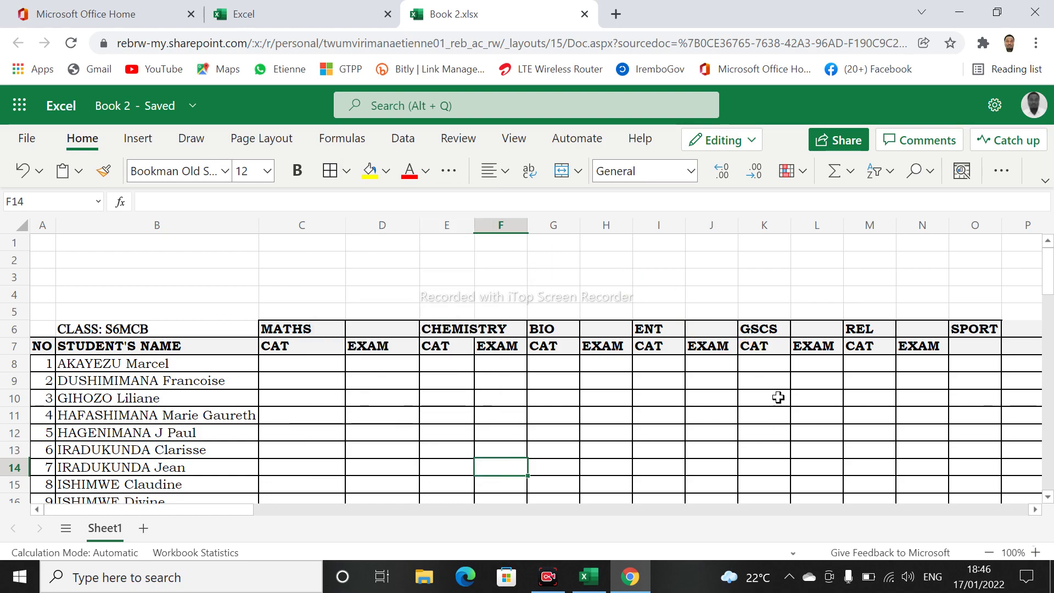
drag(735, 509, 250, 510)
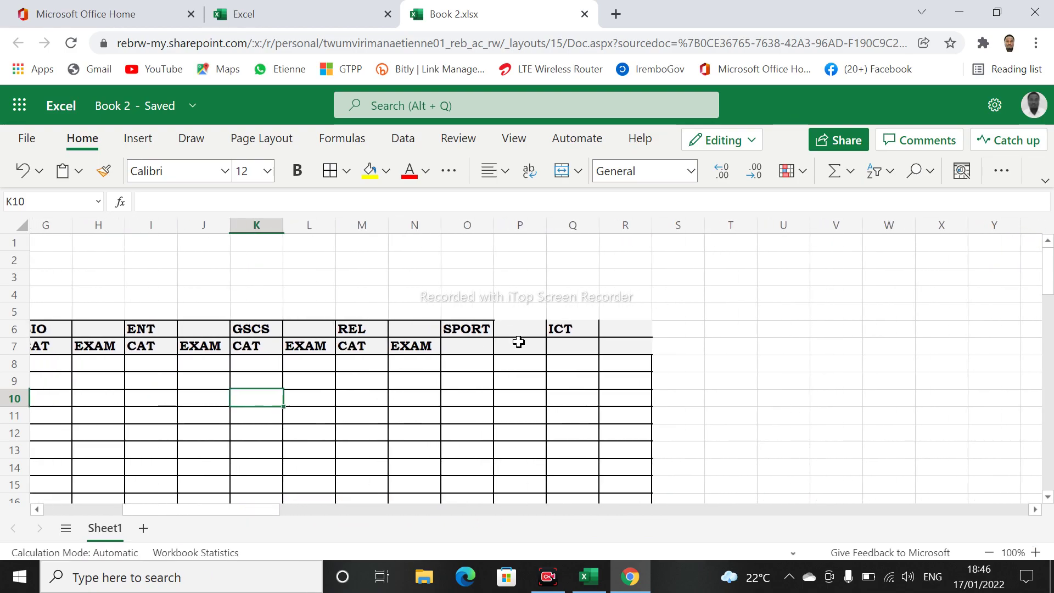
drag(513, 332, 606, 332)
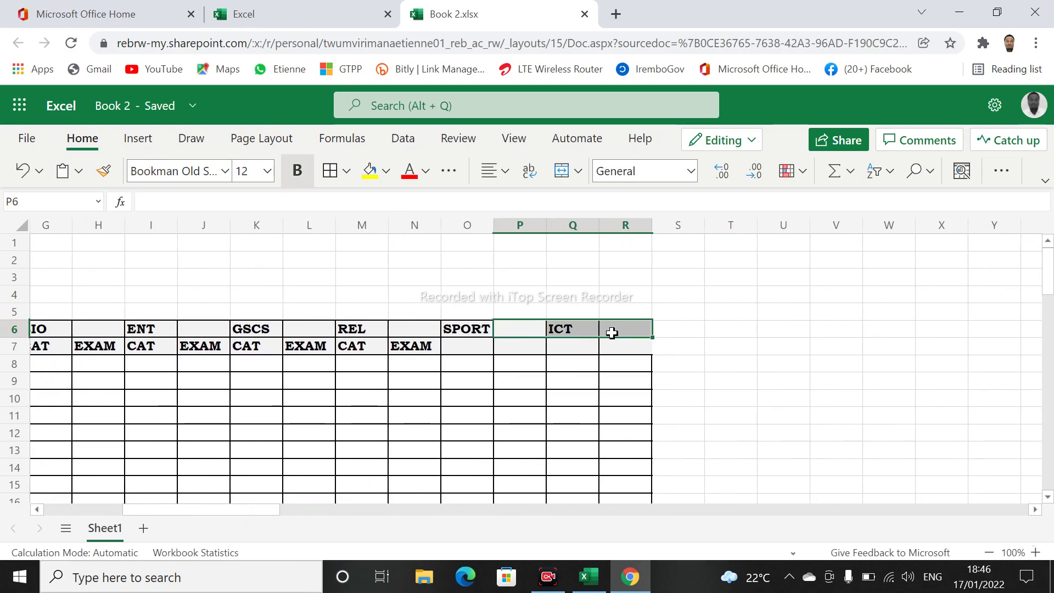
drag(517, 330, 612, 342)
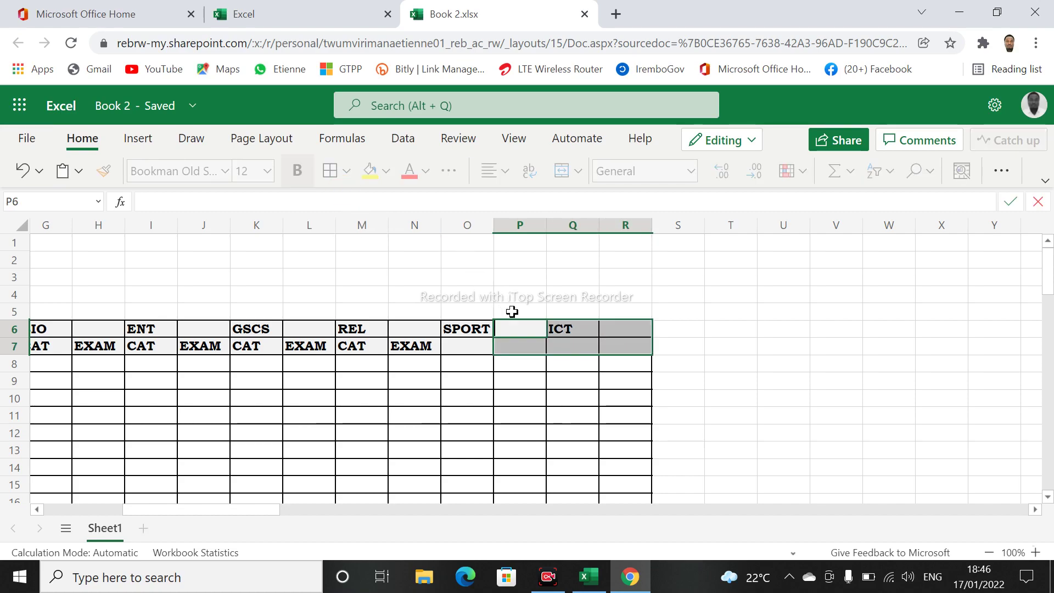
click(535, 291)
drag(522, 332, 604, 329)
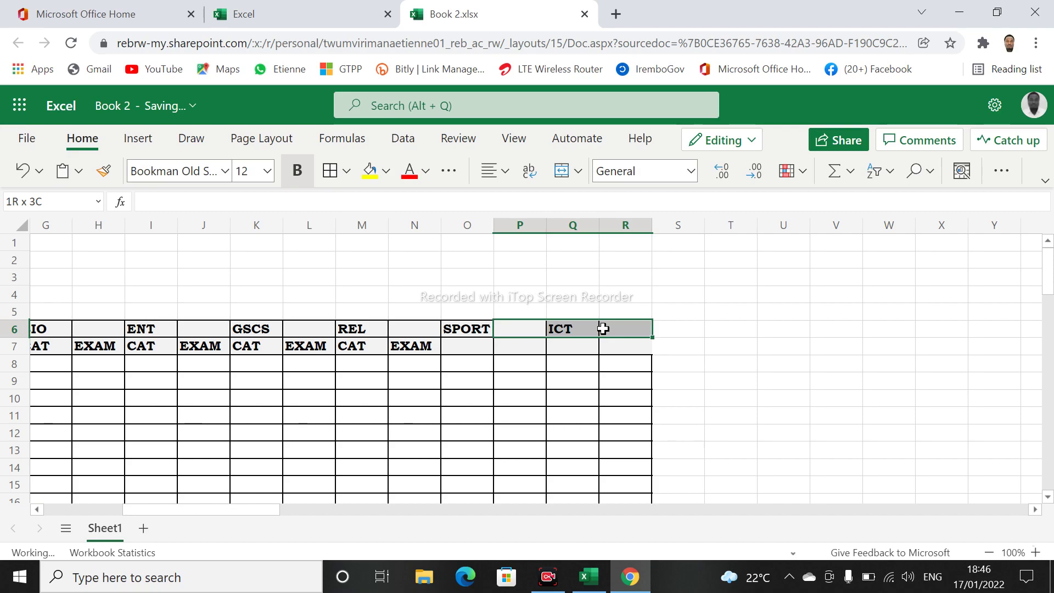
click(720, 331)
click(606, 344)
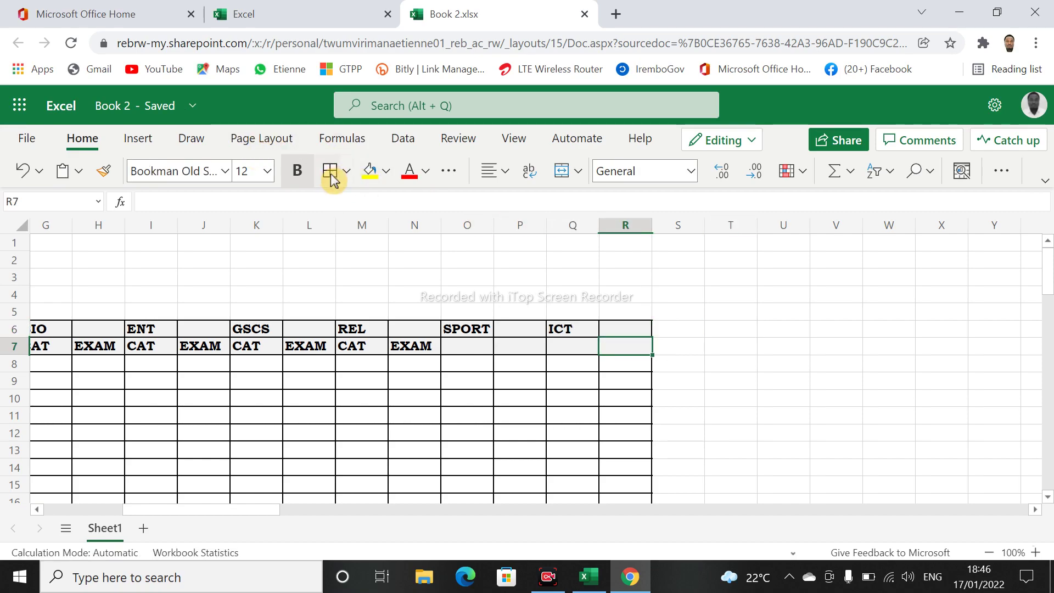
click(790, 431)
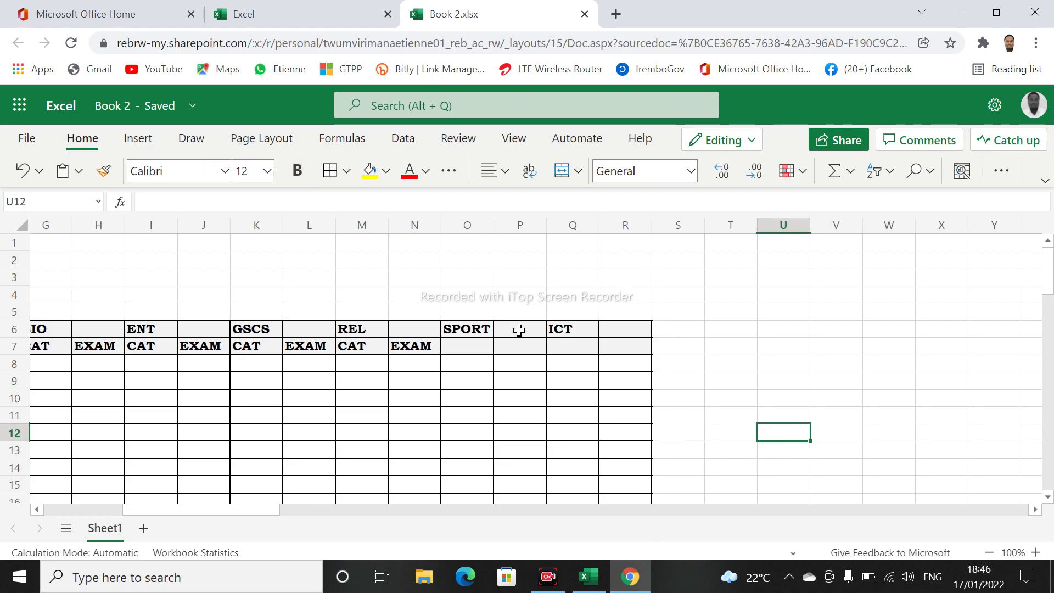
drag(519, 329, 565, 328)
click(564, 364)
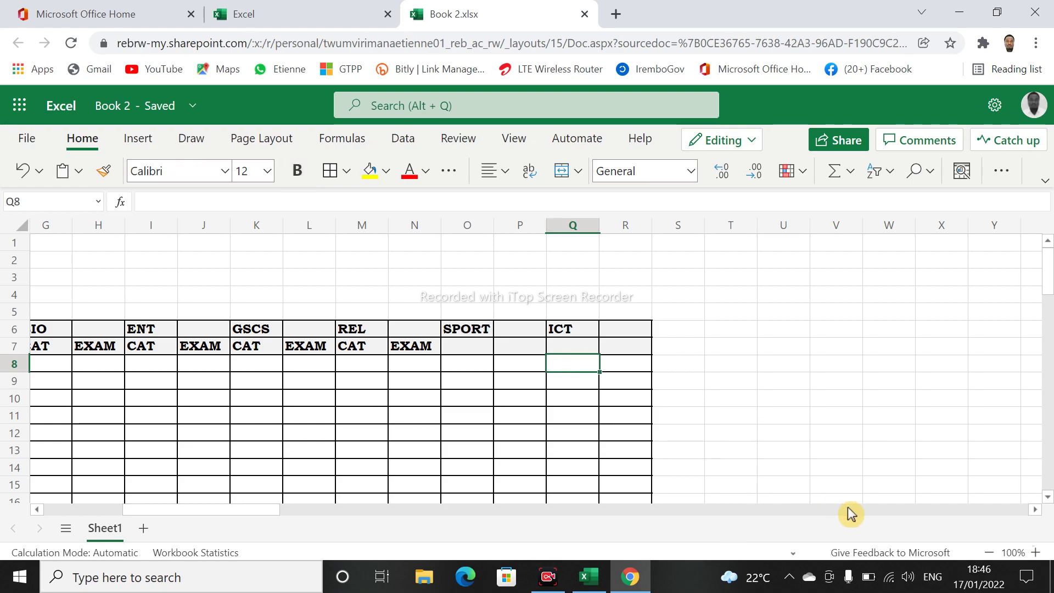
drag(235, 507, 153, 501)
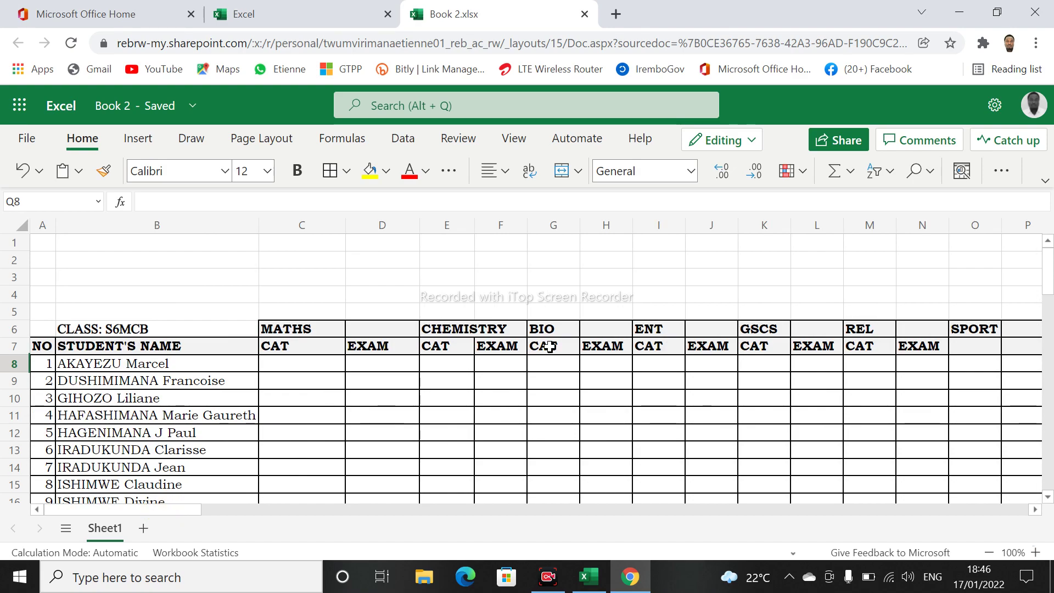
Merge and centre BIO over G6:H6, ENT over I6:J6 and GSCS over K6:L6.
drag(558, 328, 625, 329)
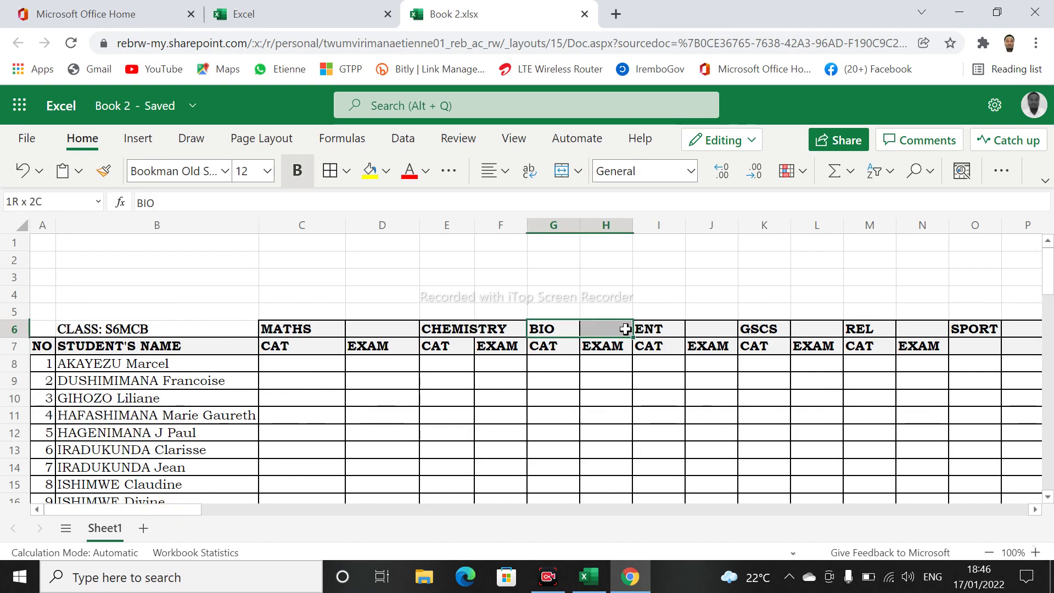
click(564, 172)
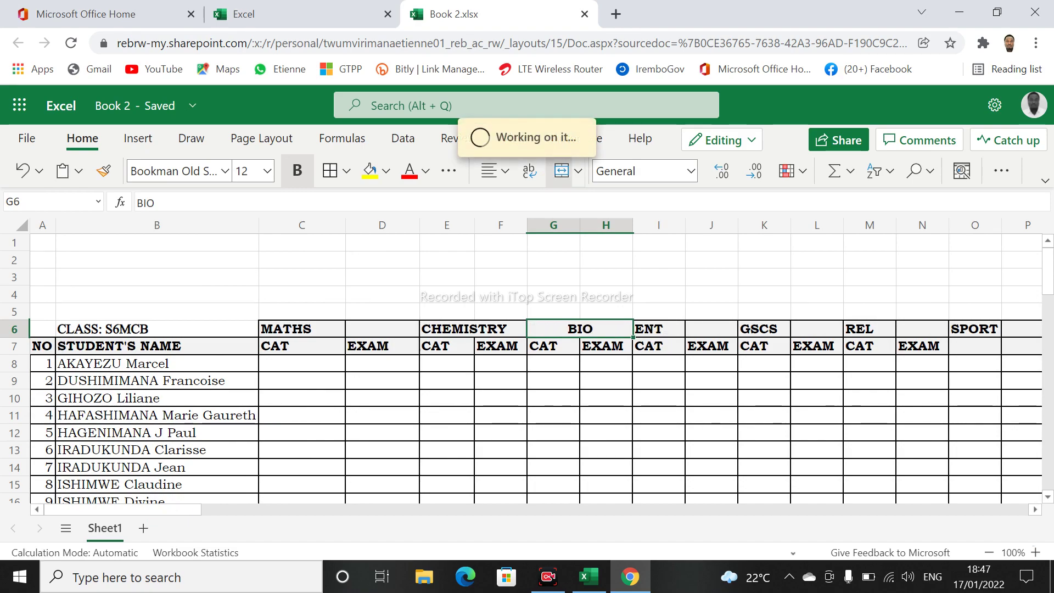
drag(657, 330, 699, 329)
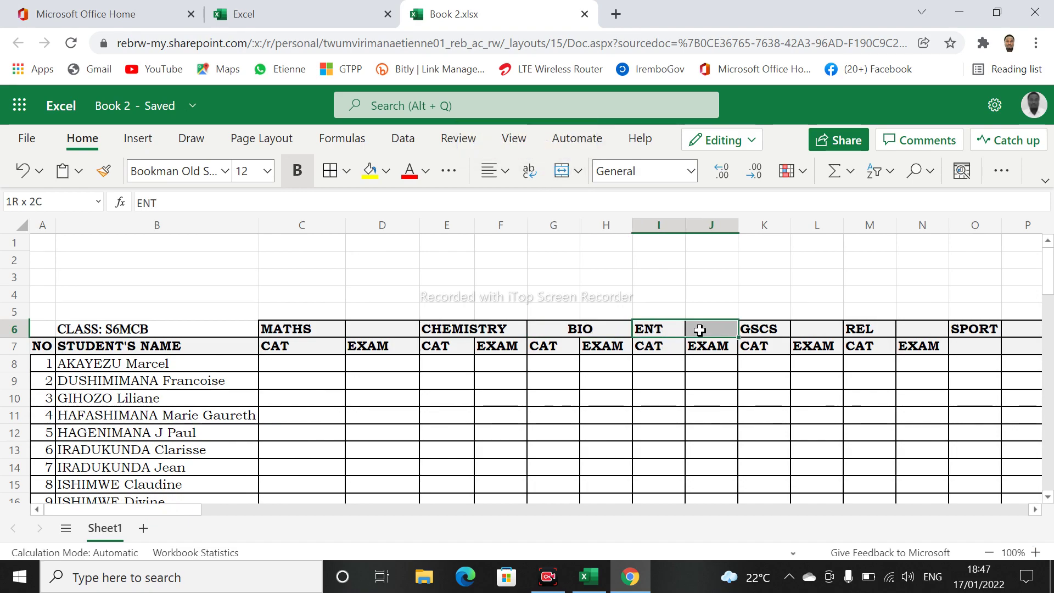
click(560, 171)
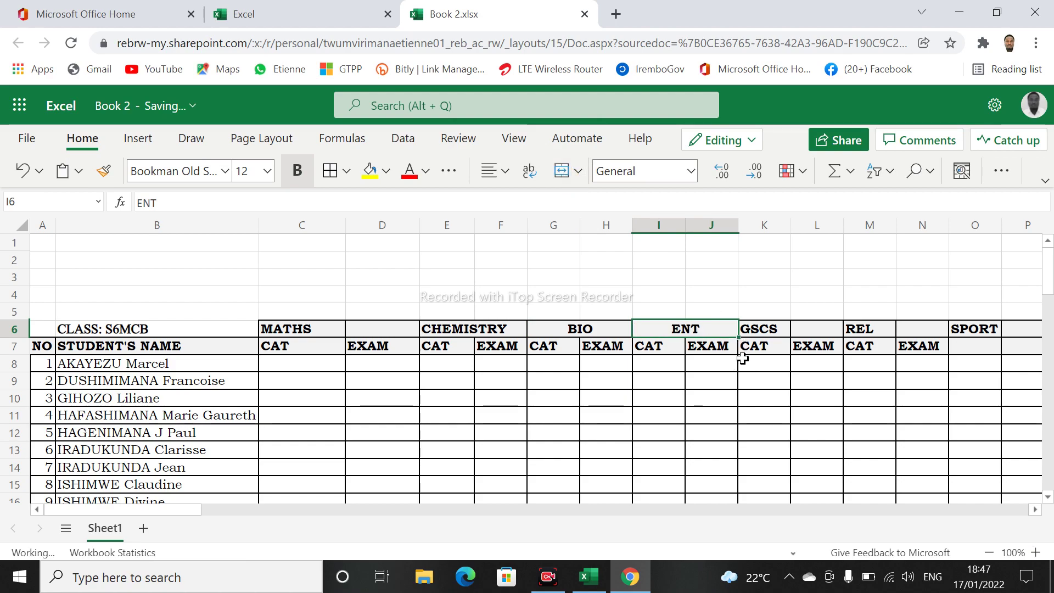
click(758, 327)
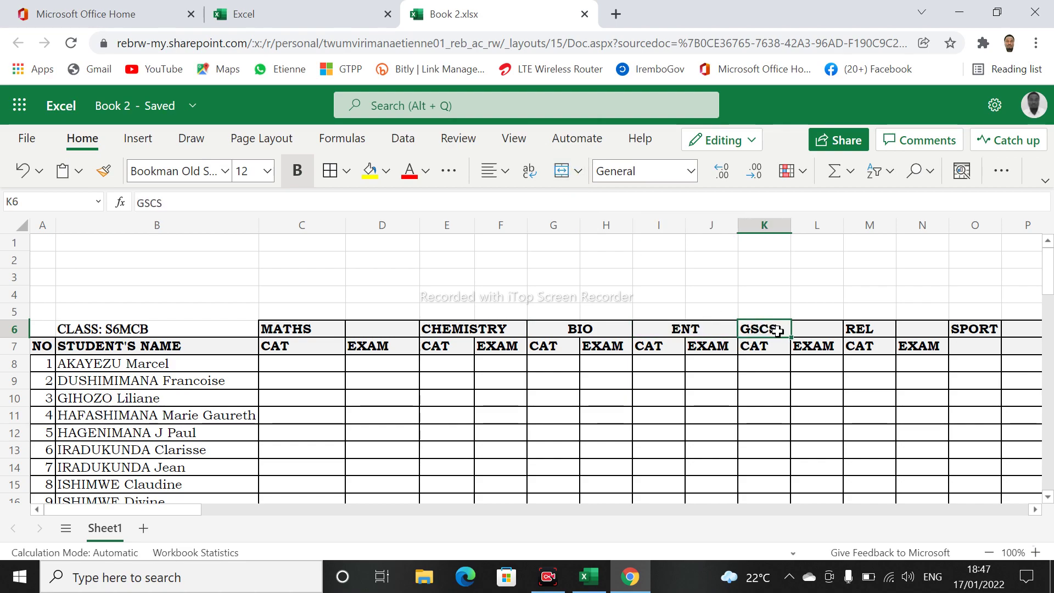
drag(777, 330, 798, 331)
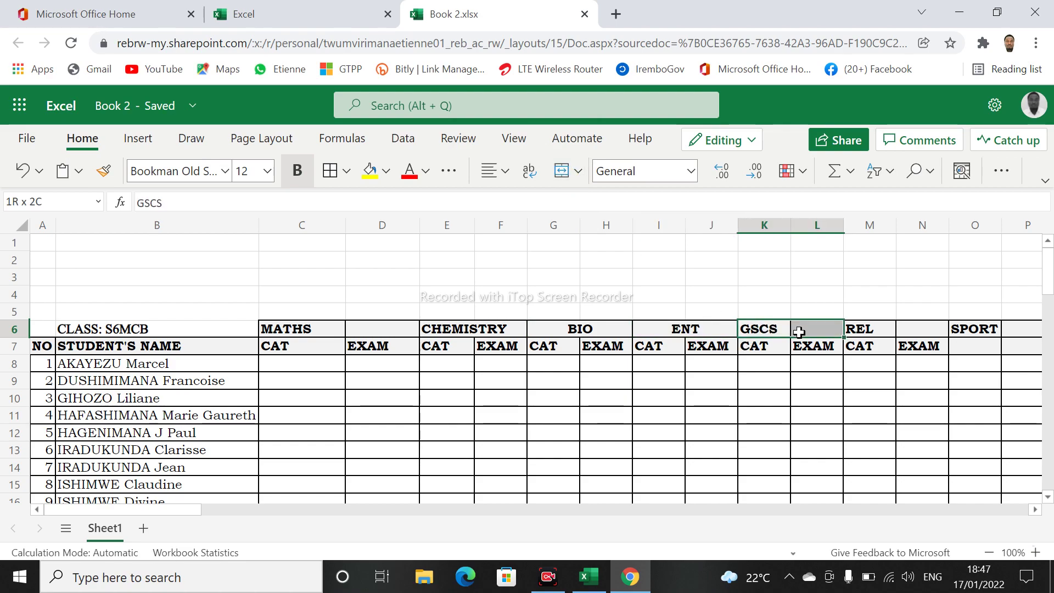
click(561, 171)
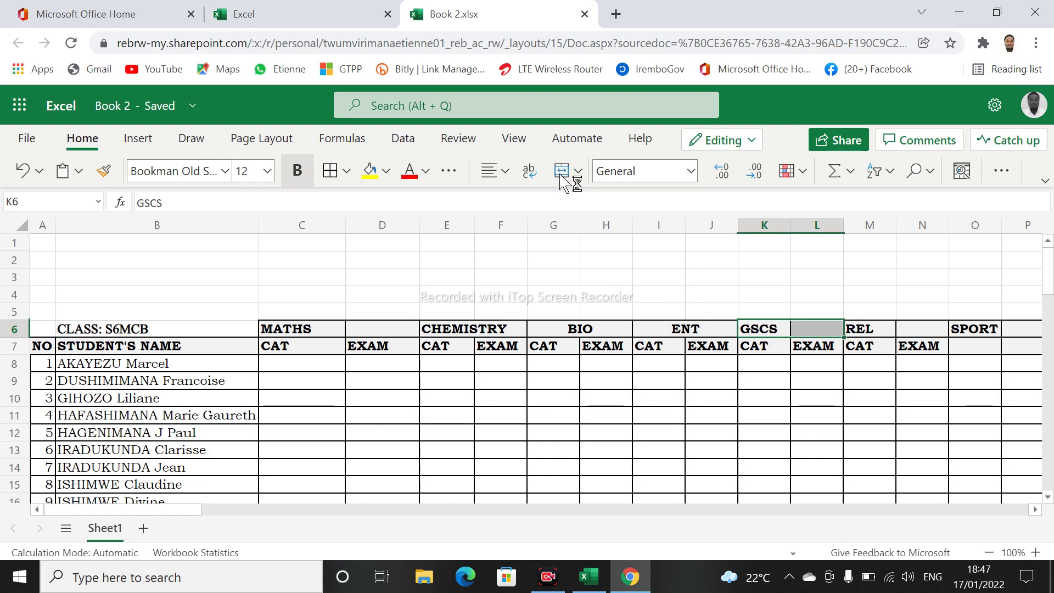
Merge and centre REL over M6:N6 and SPORT over O6:P6.
click(864, 329)
drag(866, 329, 912, 331)
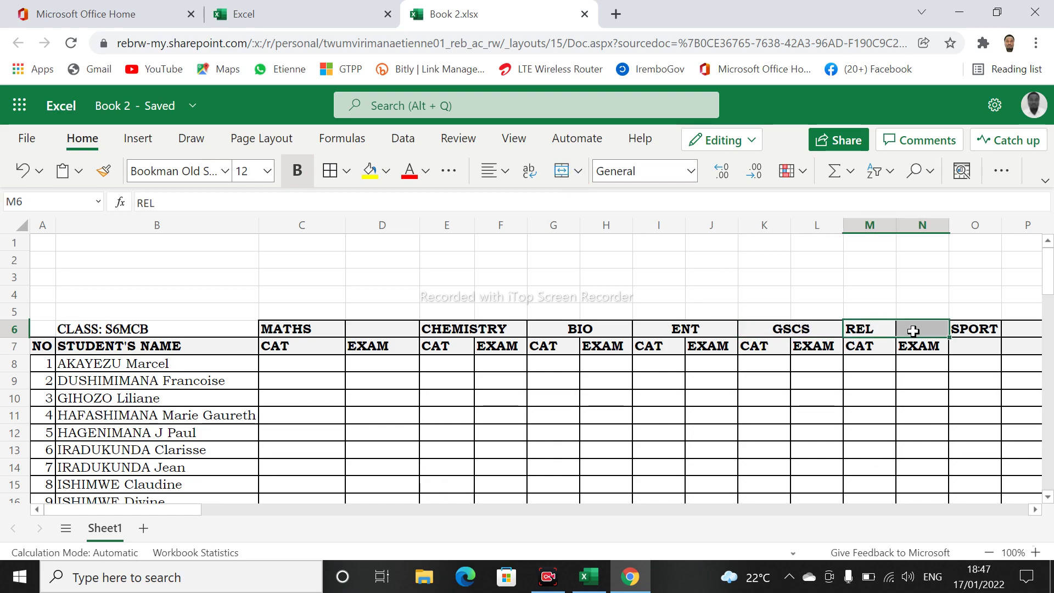
click(576, 175)
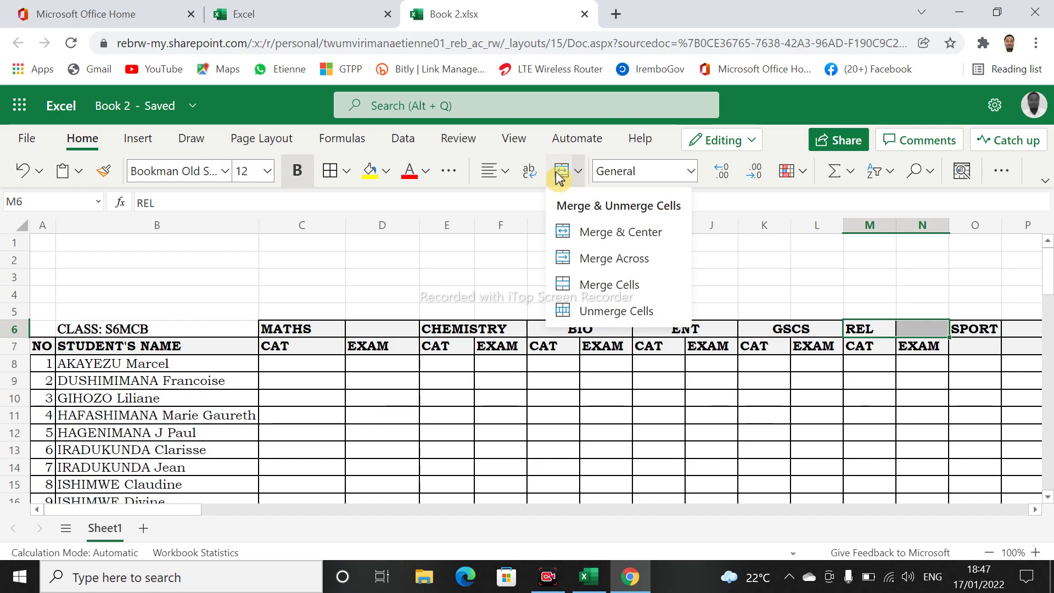
click(614, 233)
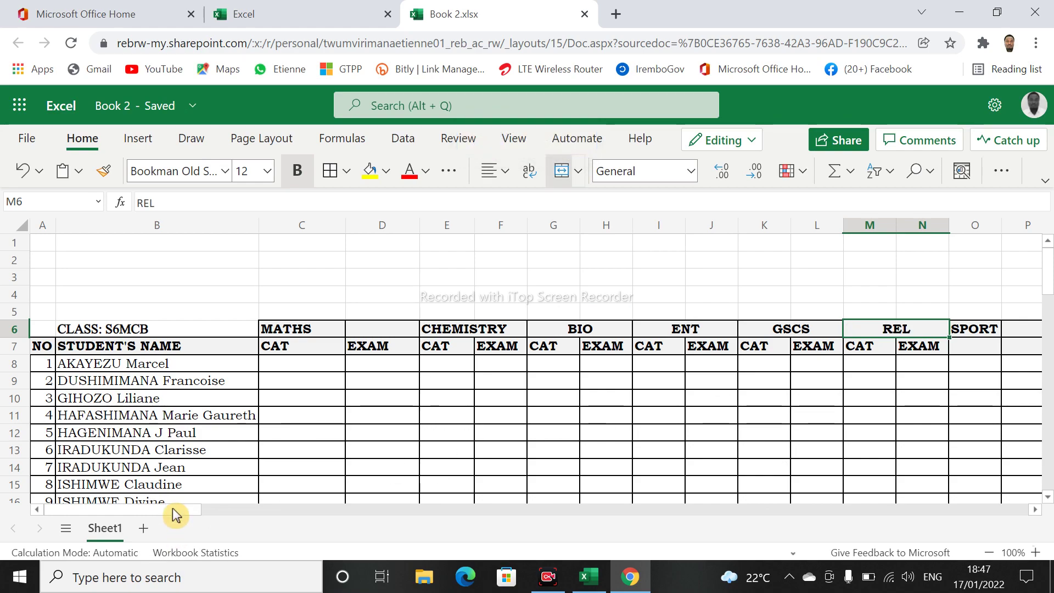
drag(172, 511, 266, 509)
click(411, 362)
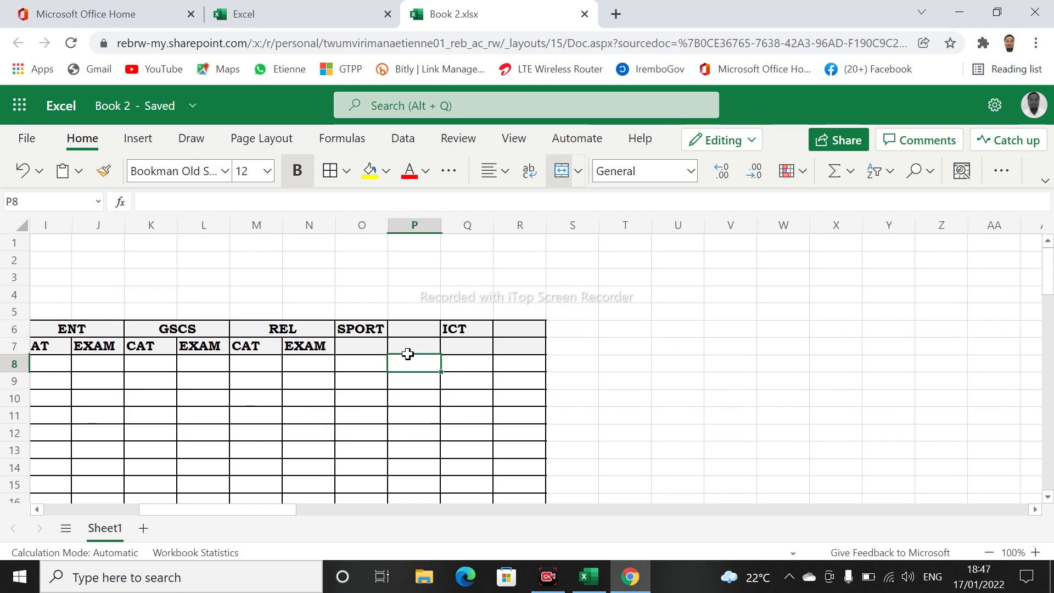
drag(369, 329, 411, 328)
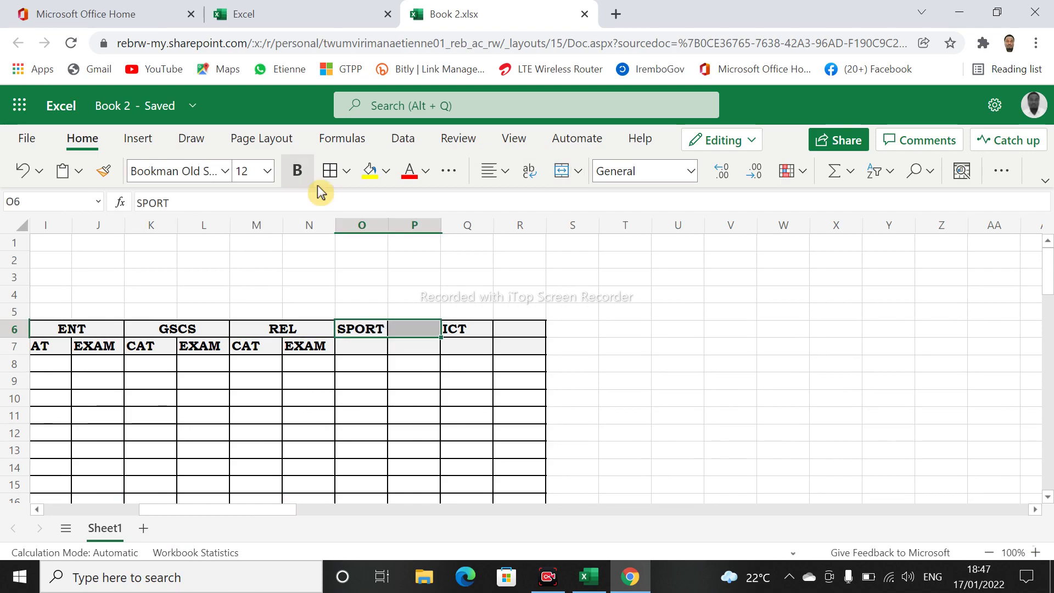
click(330, 173)
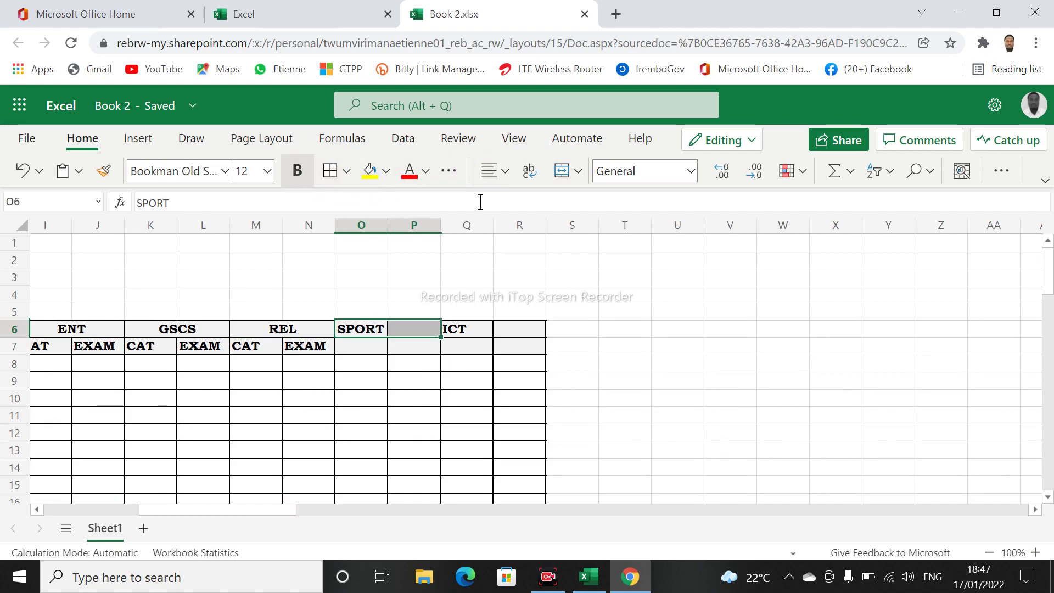
click(562, 171)
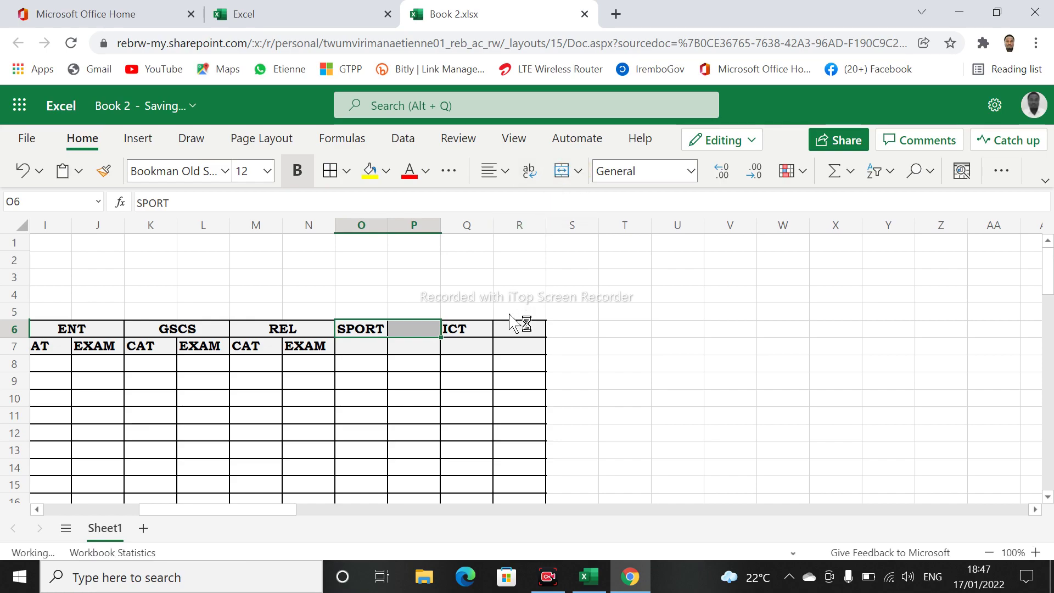
Merge and centre the ICT heading over Q6:R6.
click(464, 329)
mouse_move(495, 330)
mouse_down()
mouse_move(508, 327)
mouse_move(478, 327)
mouse_move(514, 327)
mouse_up()
click(571, 294)
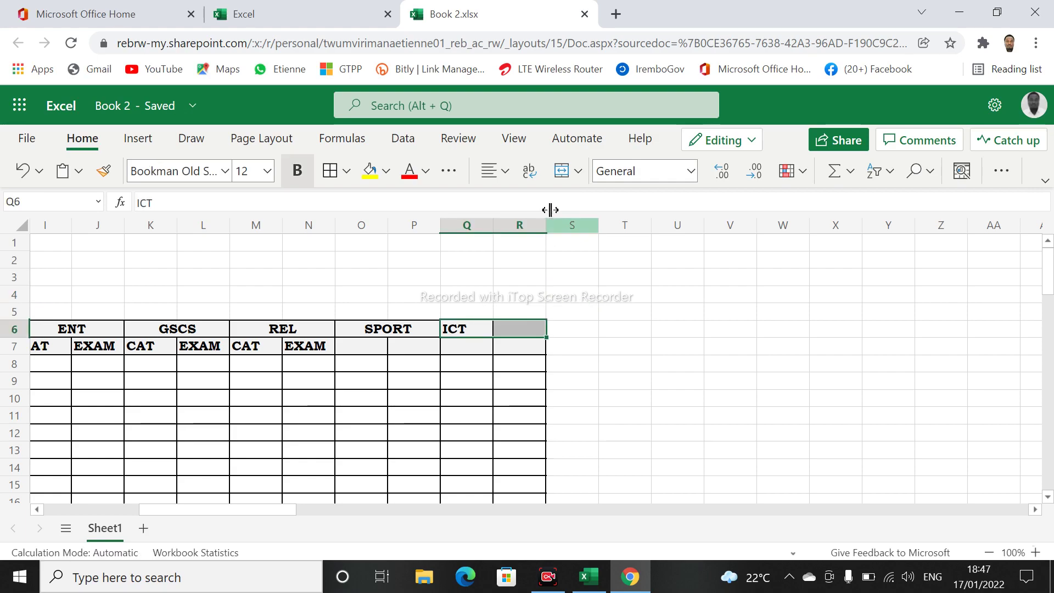
click(564, 166)
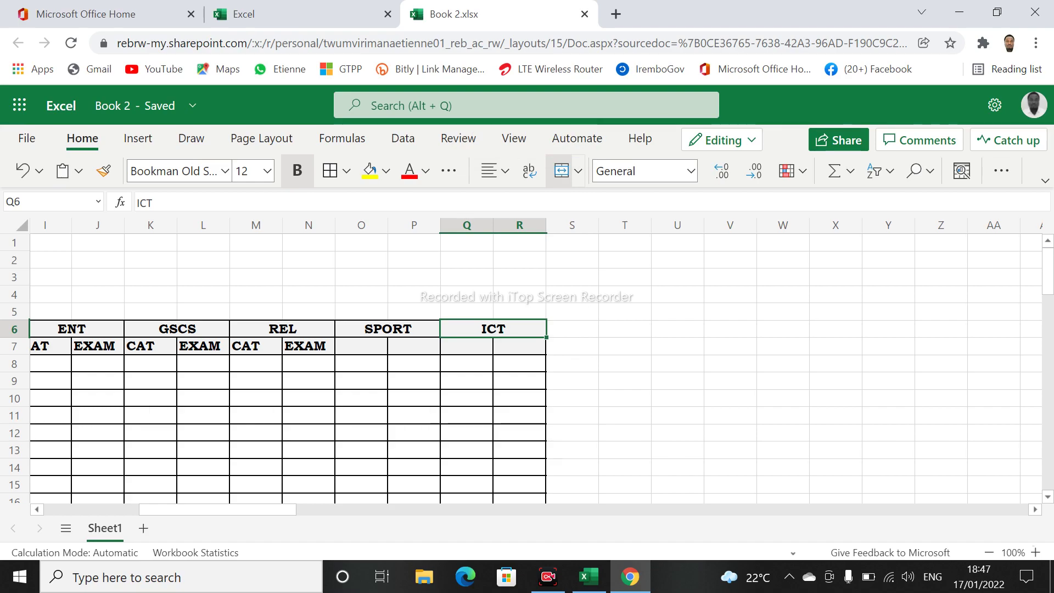
click(708, 403)
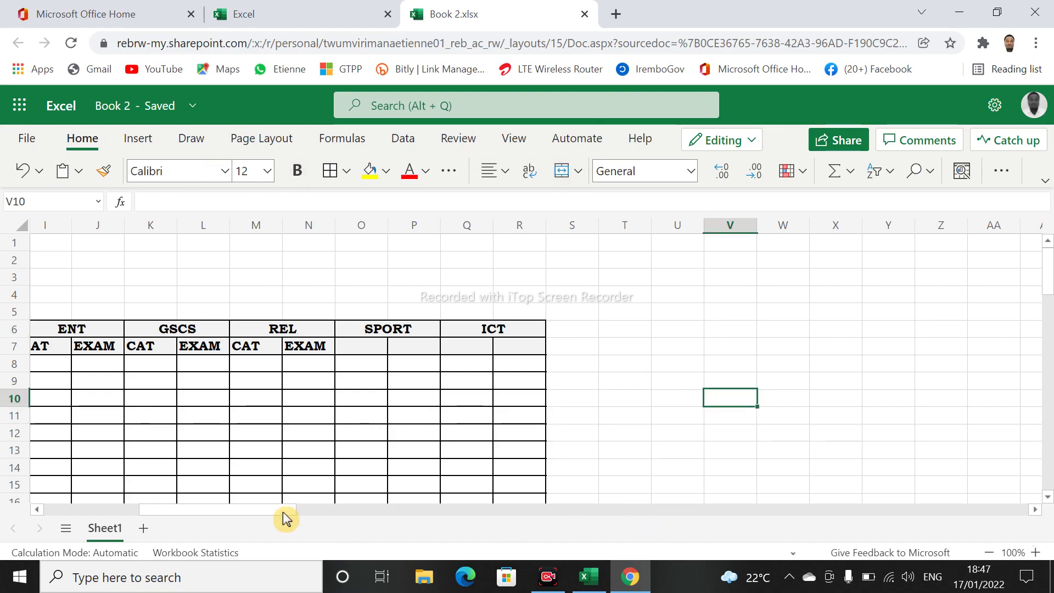
drag(283, 512, 220, 515)
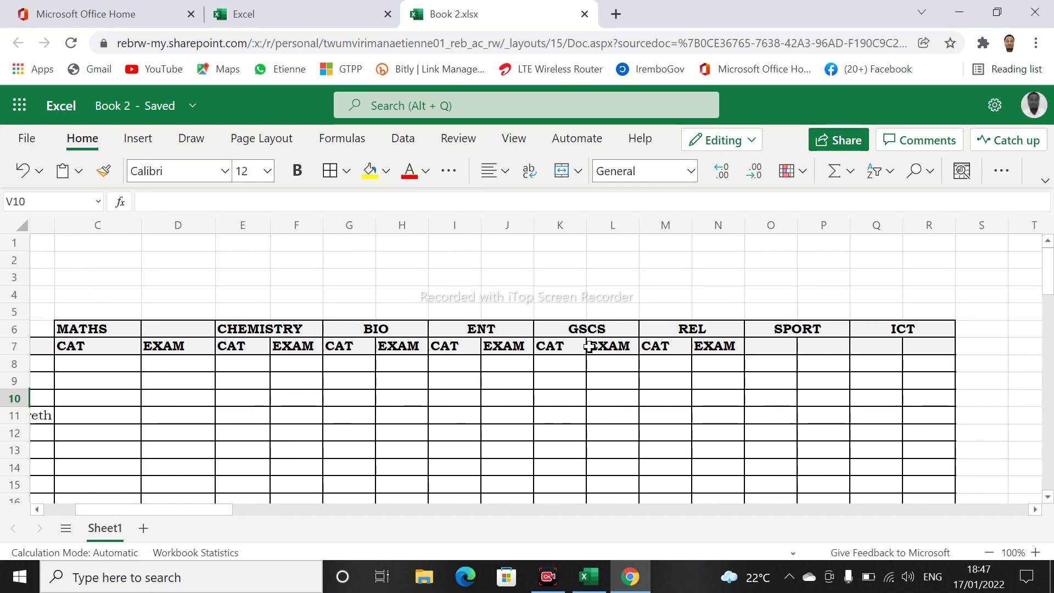
Copy the CAT/EXAM subheadings from K7:N7 and paste them at O7 under SPORT and ICT.
drag(564, 347, 696, 348)
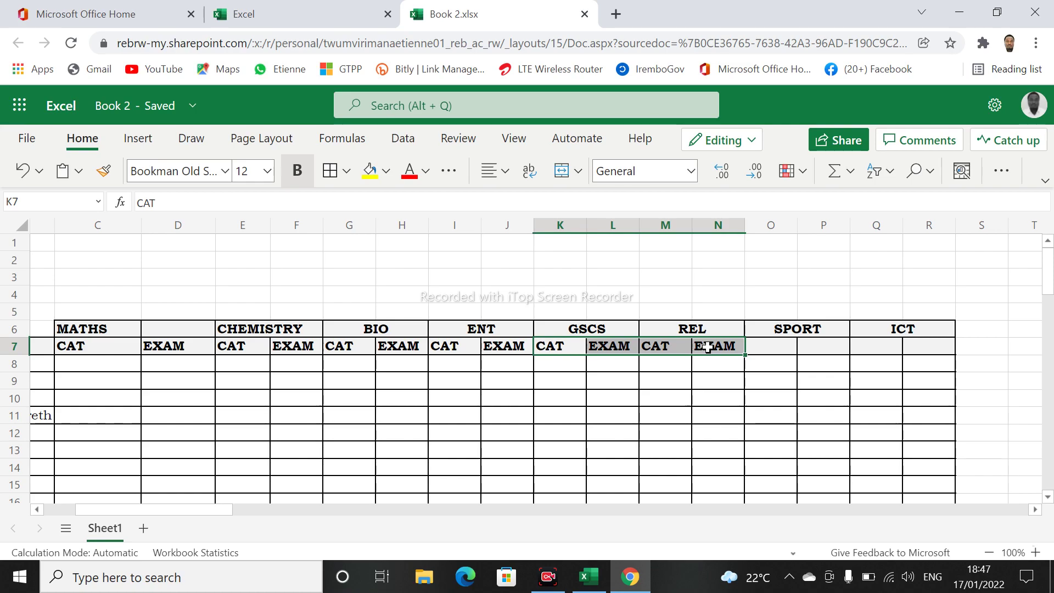
key(ctrl+c)
click(782, 348)
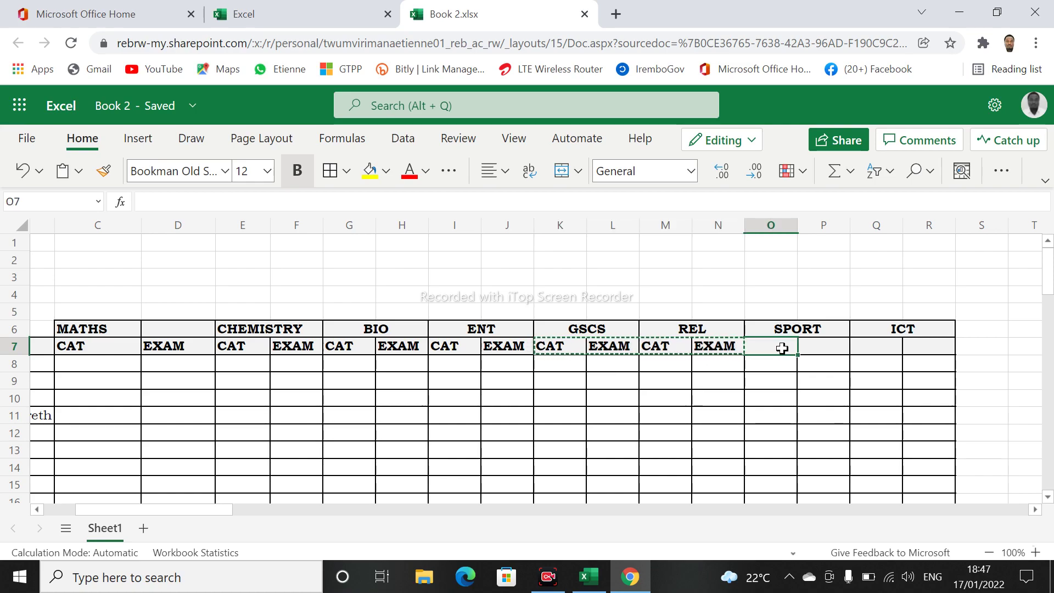
key(ctrl+v)
click(845, 378)
click(859, 433)
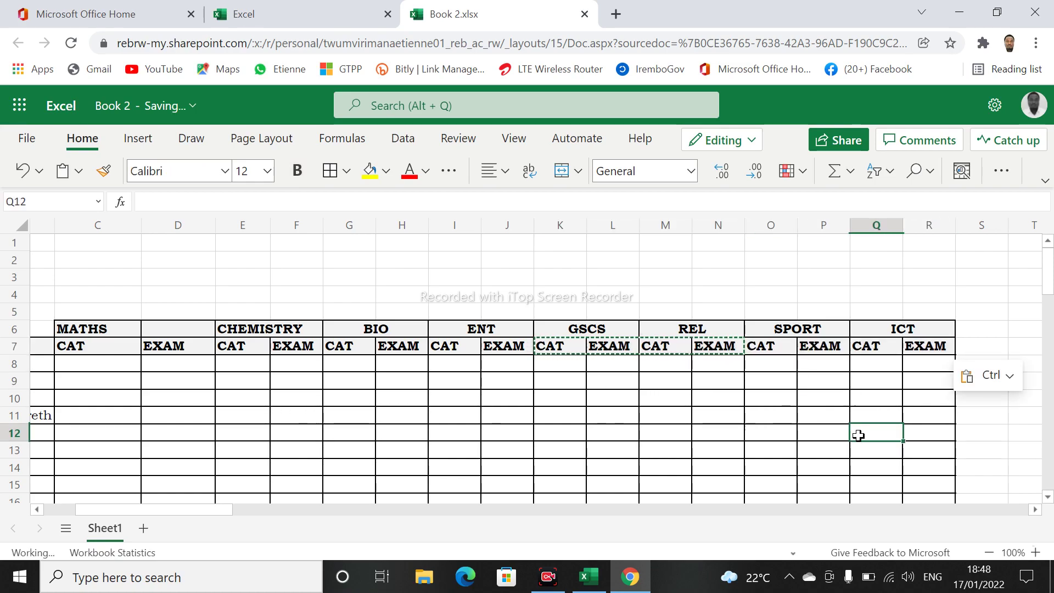
click(807, 442)
click(833, 279)
double_click(833, 279)
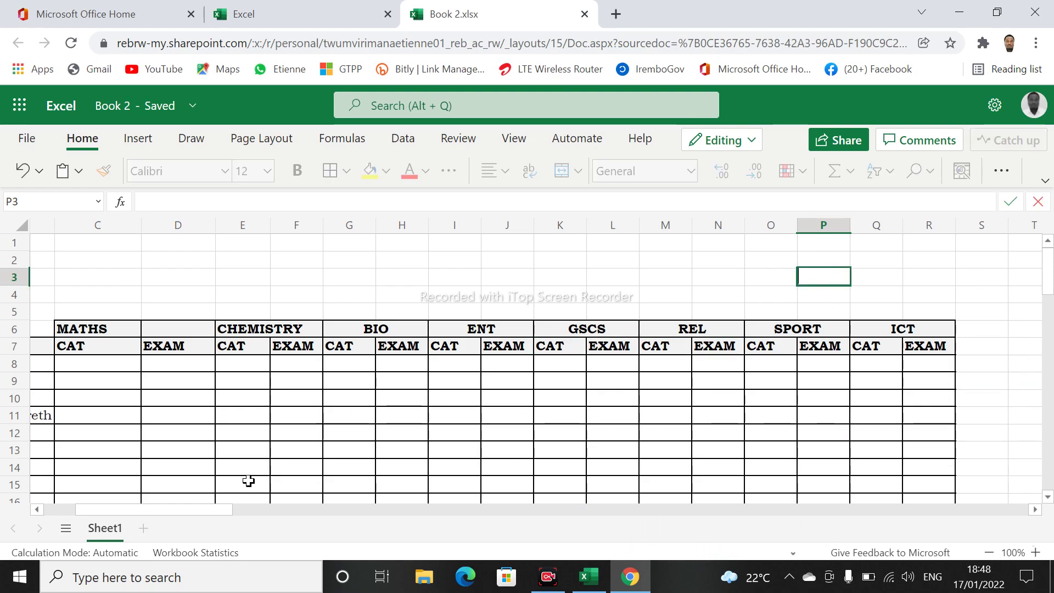
drag(219, 513, 158, 506)
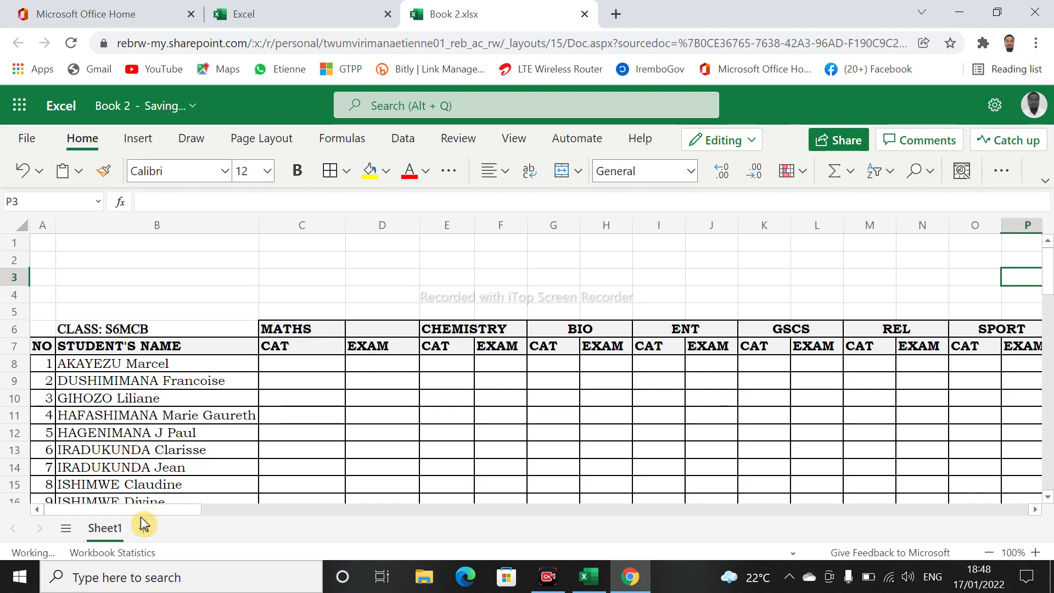
Rename the Sheet1 tab to S6MCB, correcting a mistyped first attempt.
right_click(108, 532)
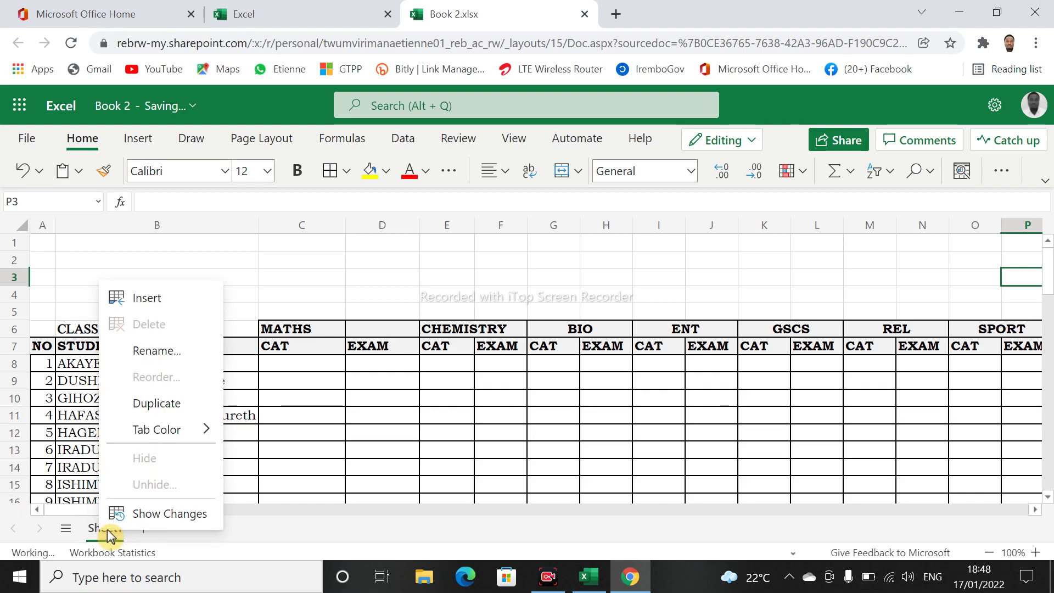
click(152, 350)
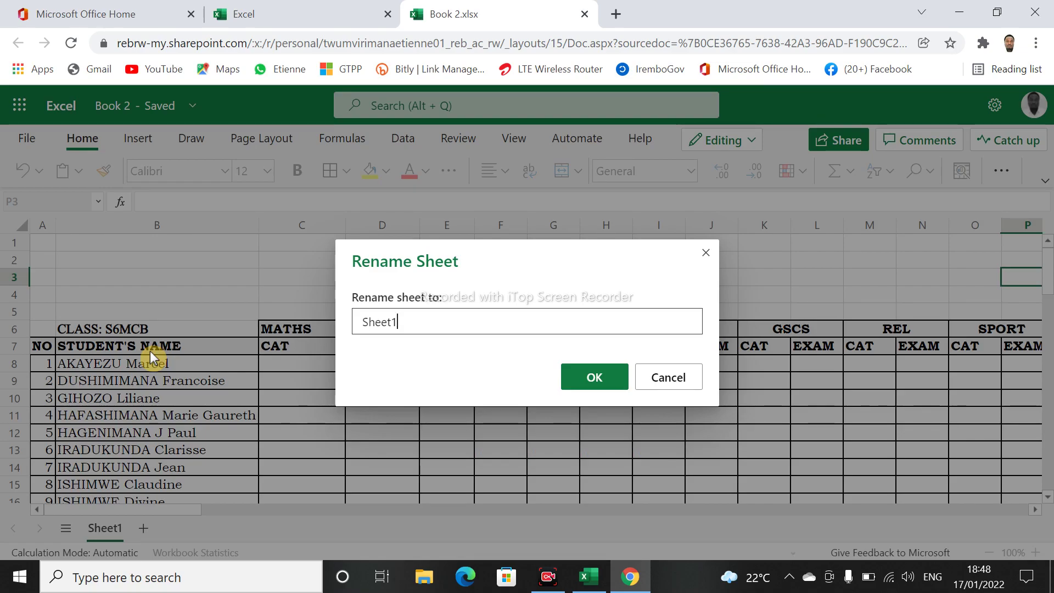
key(BackSpace)
key(BackSpace)
key(BackSpace)
key(BackSpace)
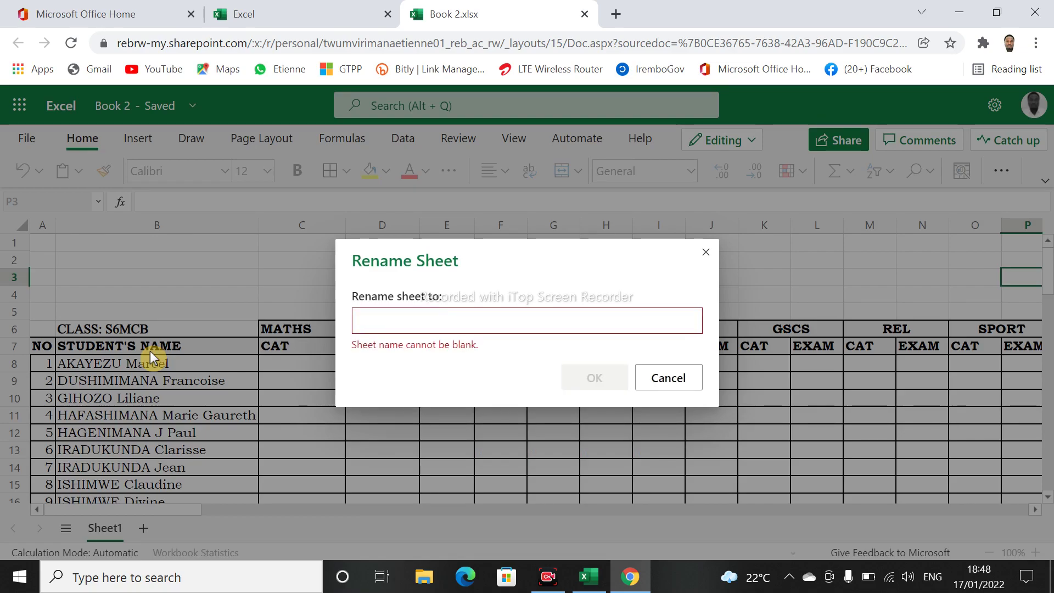
text(s)
key(BackSpace)
key(BackSpace)
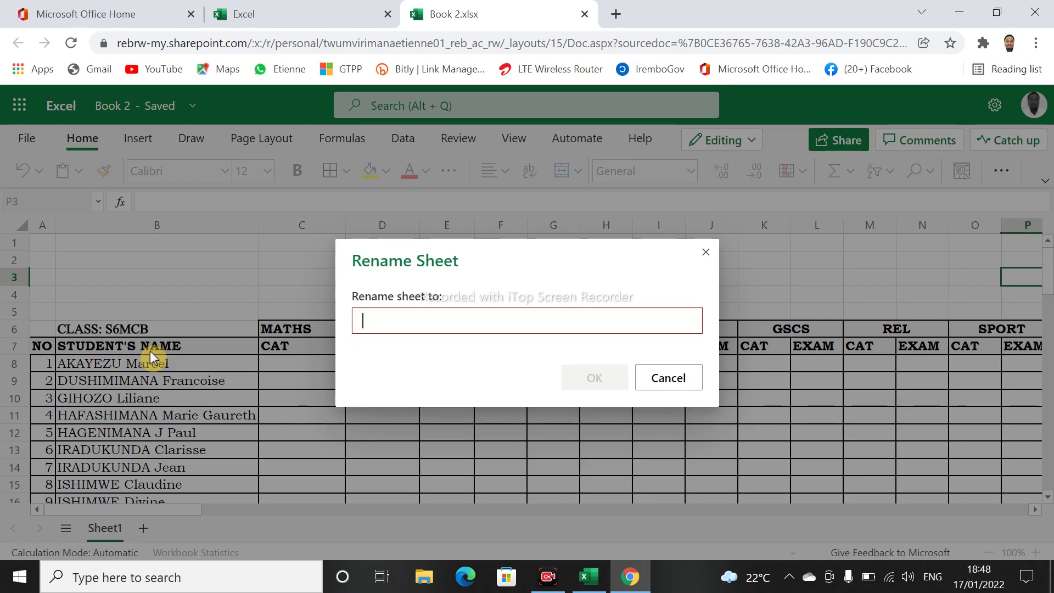
text(S)
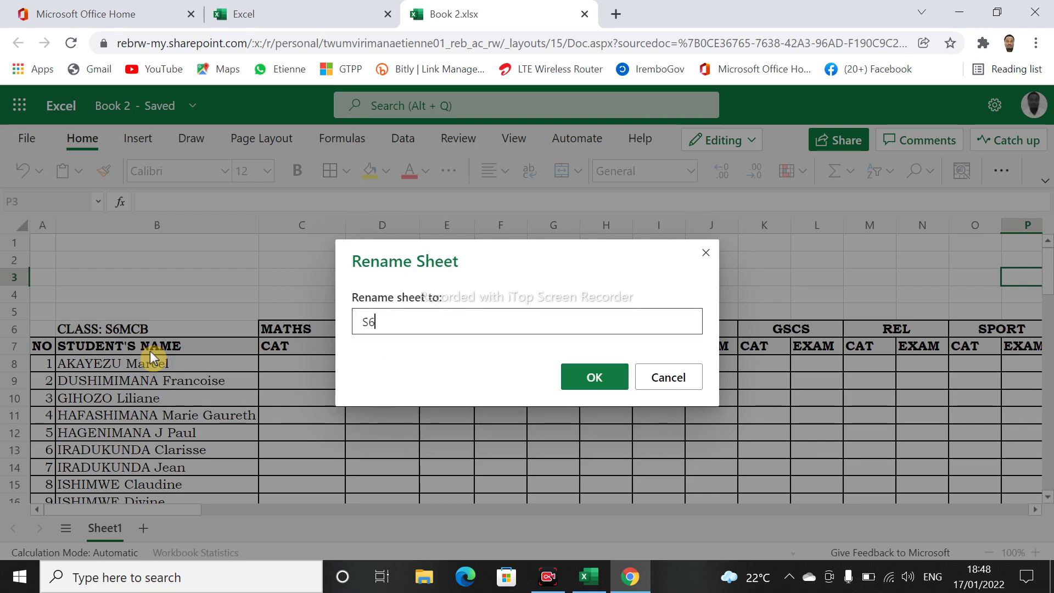
text(6MC)
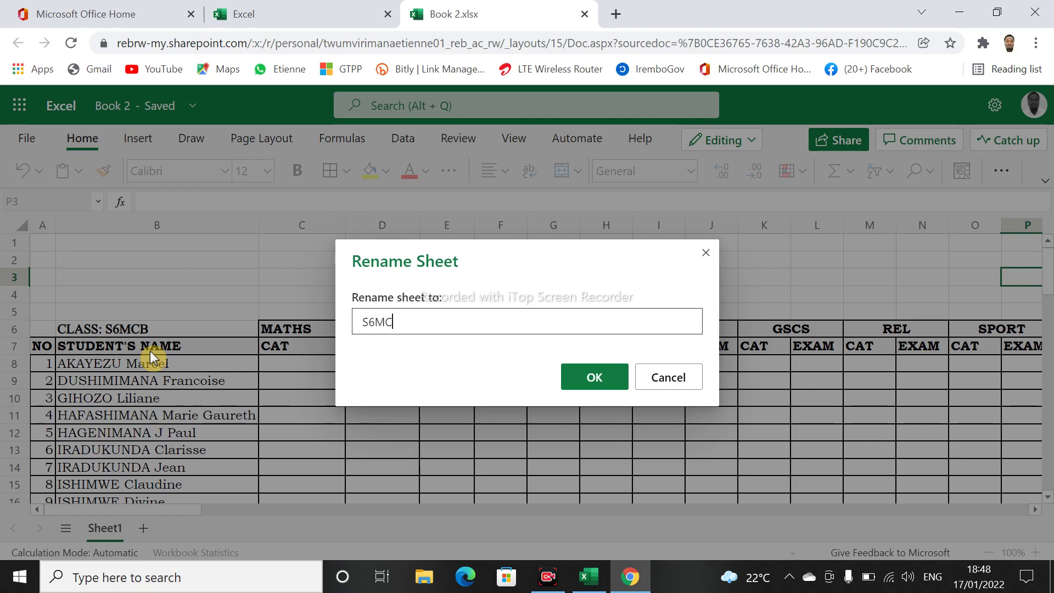
text(B)
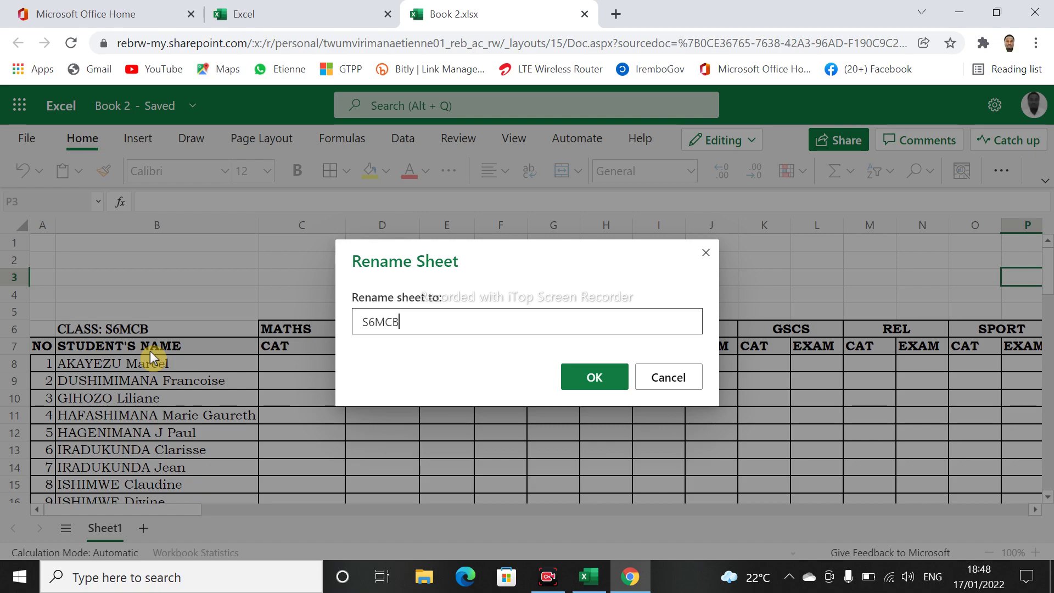
click(572, 379)
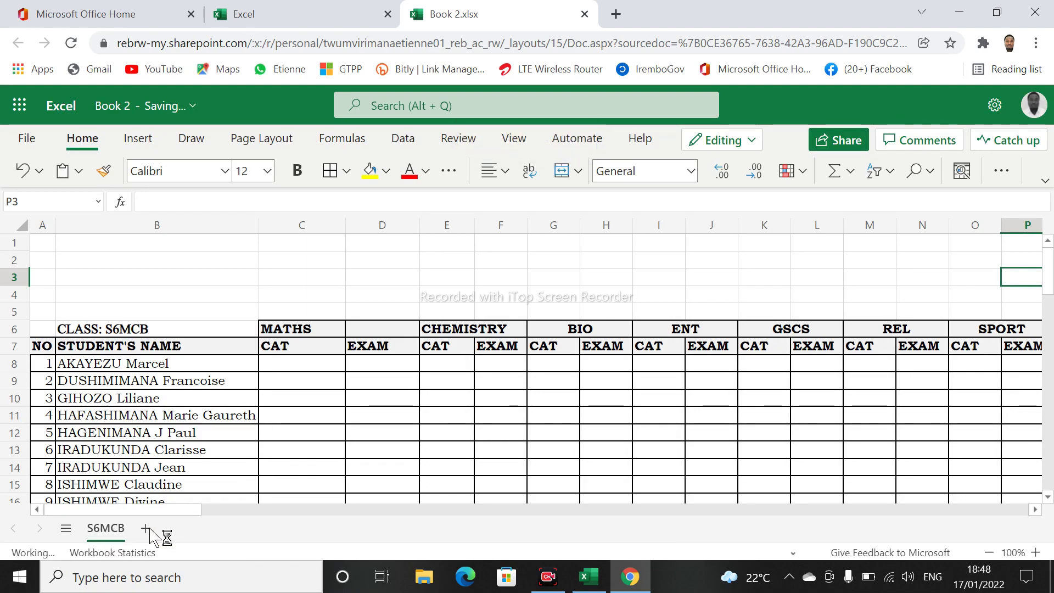
Rename the new Sheet1 tab to S5MCB and add another blank sheet after it.
right_click(164, 529)
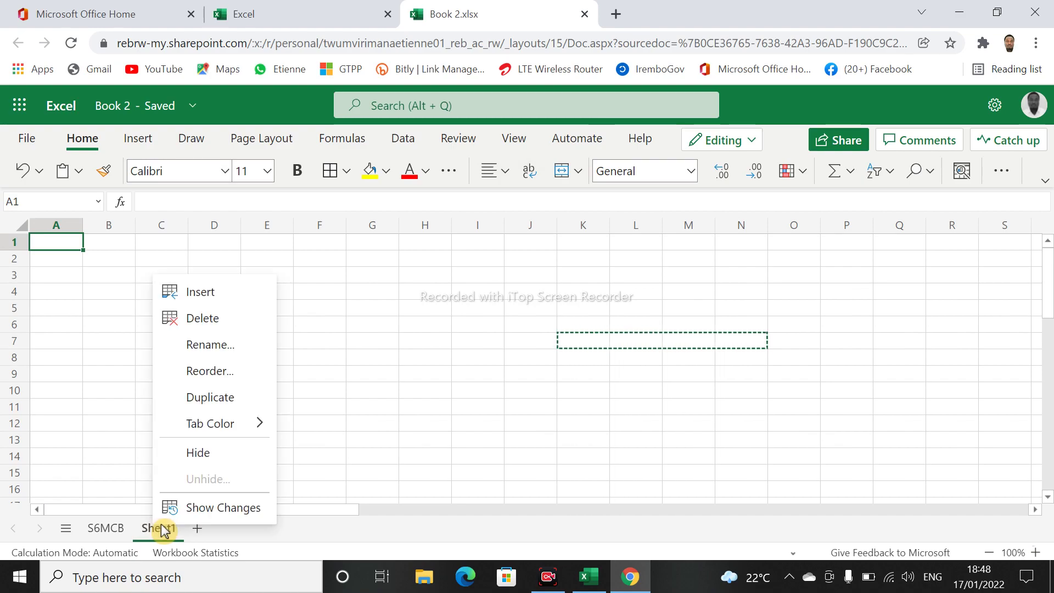
click(213, 346)
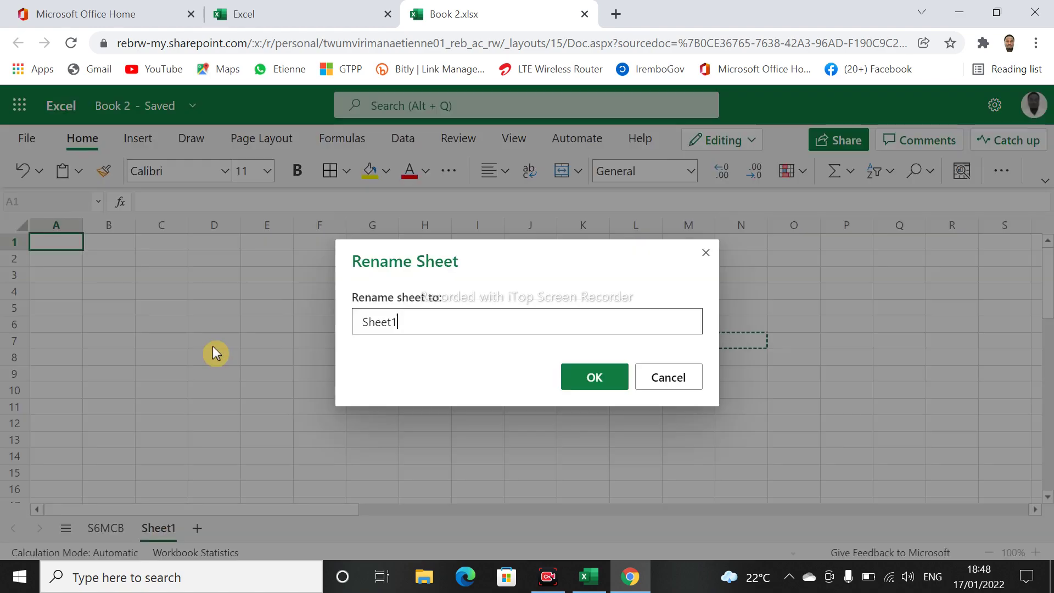
drag(428, 321, 342, 334)
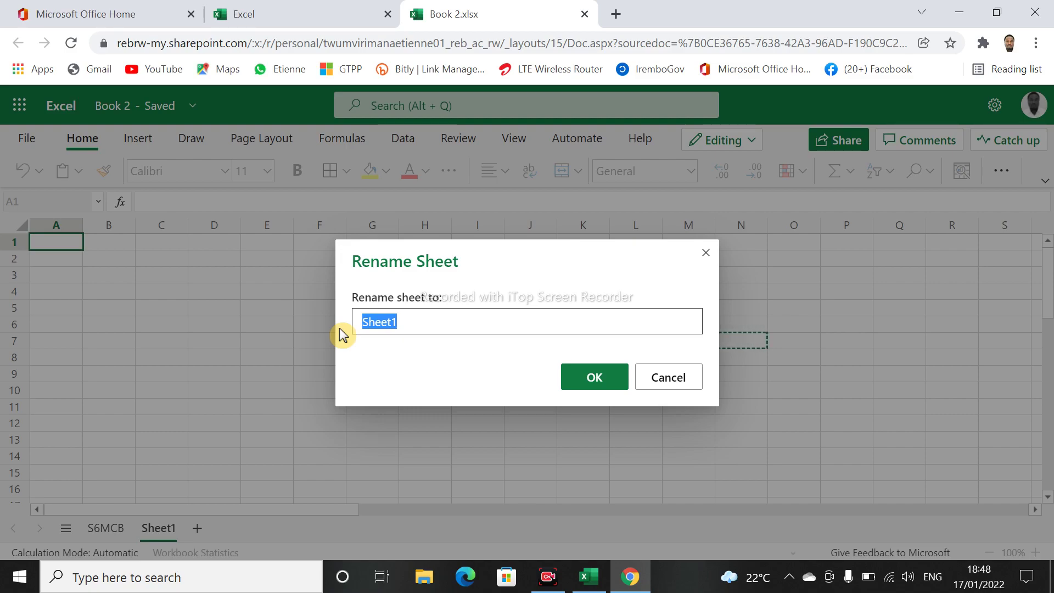
text(S5MCB)
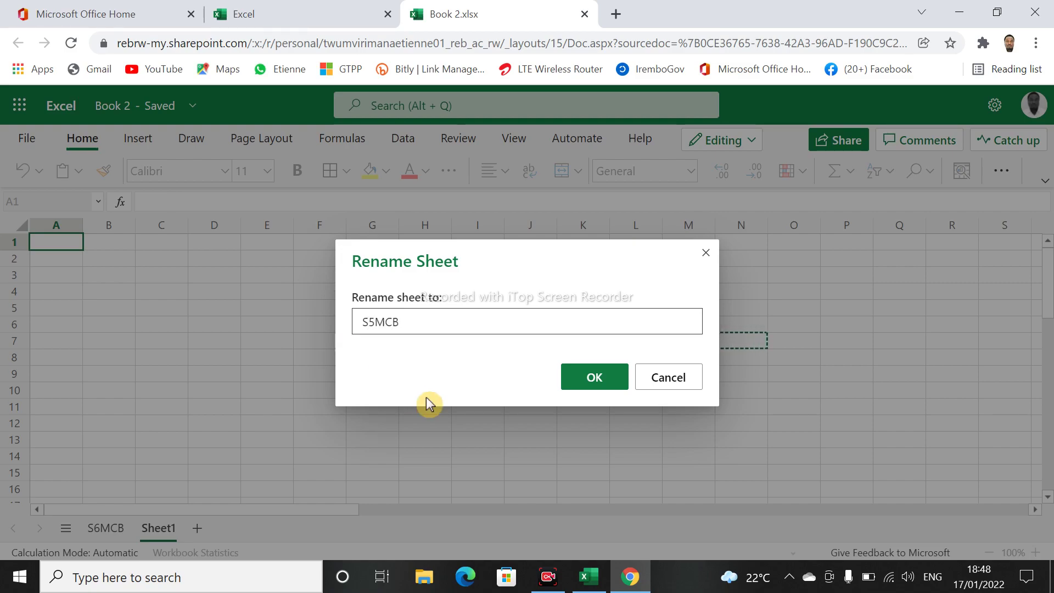
click(584, 380)
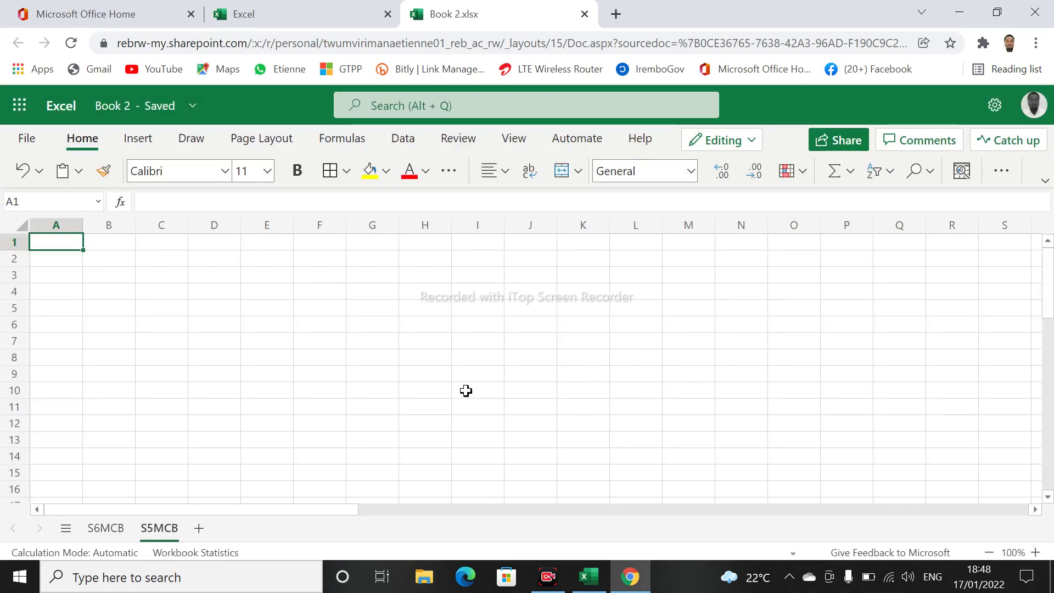
click(206, 530)
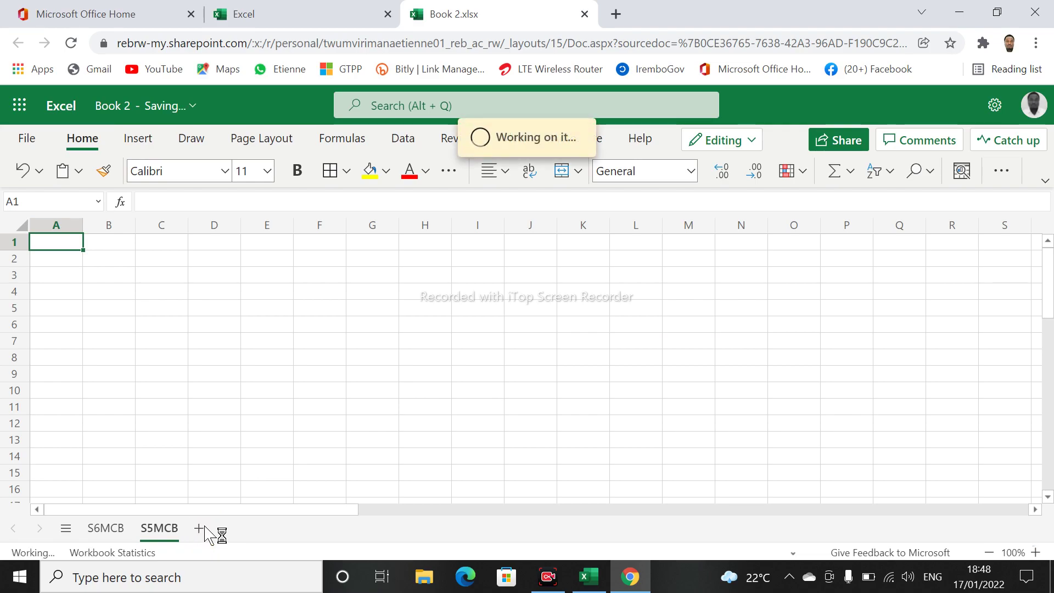
Rename the third new sheet tab from Sheet1 to S4MCB, fixing a mistyped name.
click(207, 529)
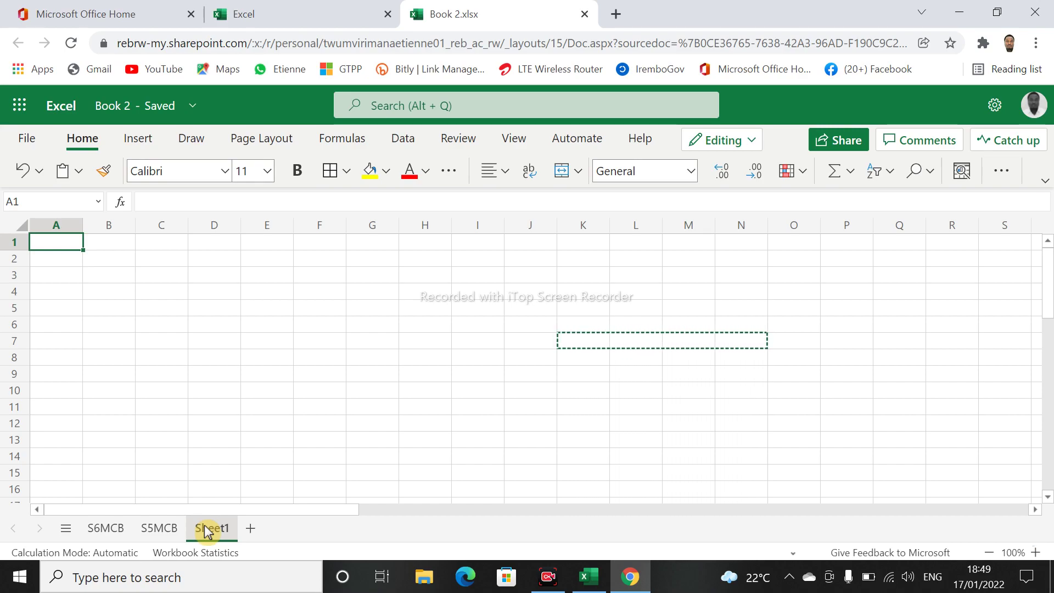
right_click(209, 530)
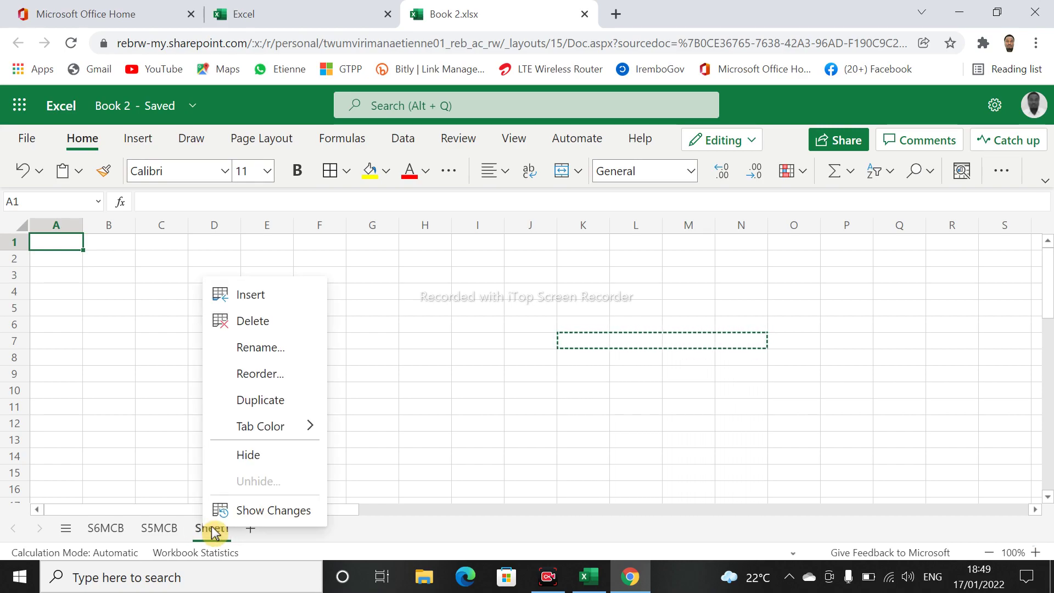
click(270, 347)
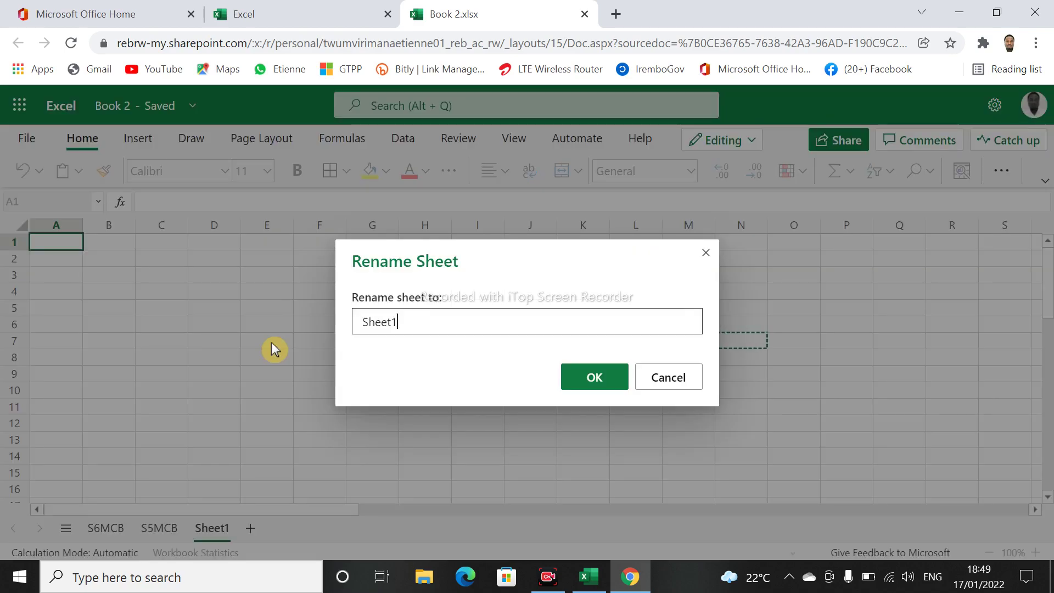
drag(407, 332, 358, 341)
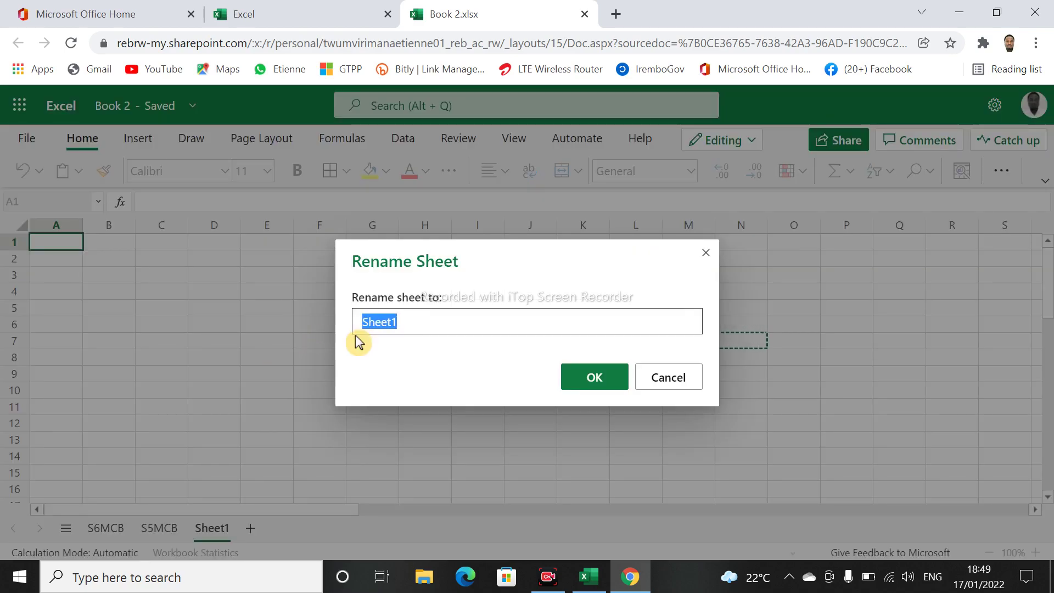
text(CLA)
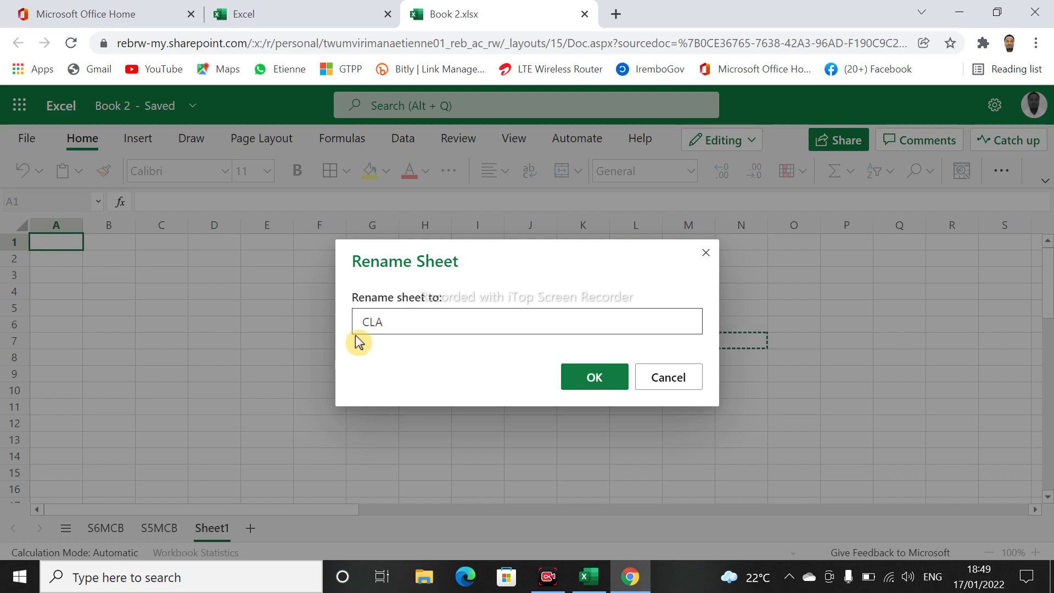
key(BackSpace)
key(BackSpace)
key(BackSpace)
text(S4MCB)
click(576, 374)
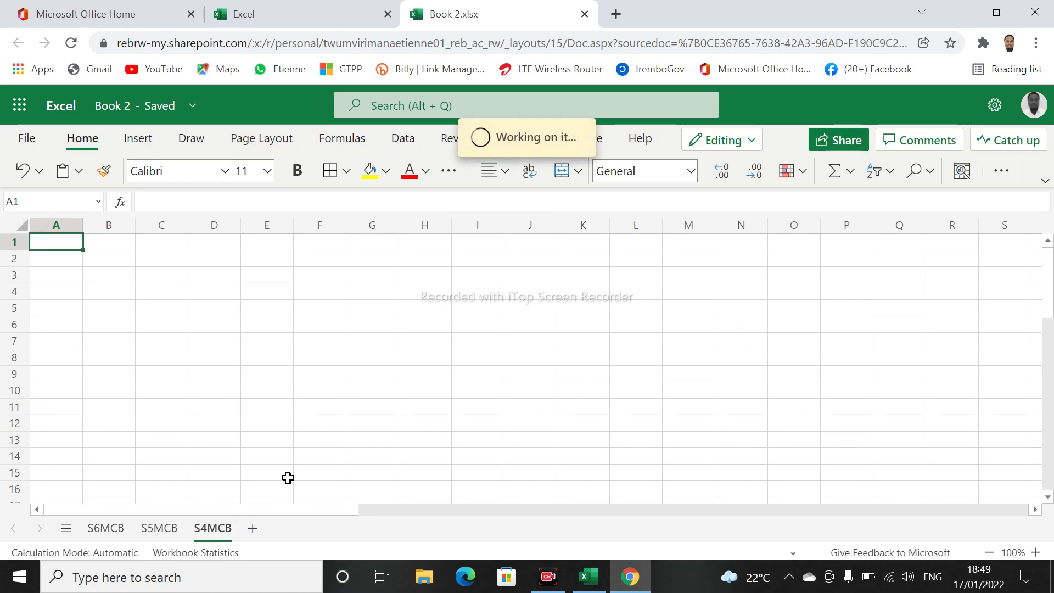
Copy the full marks table on S6MCB and switch to the empty S5MCB tab.
click(90, 535)
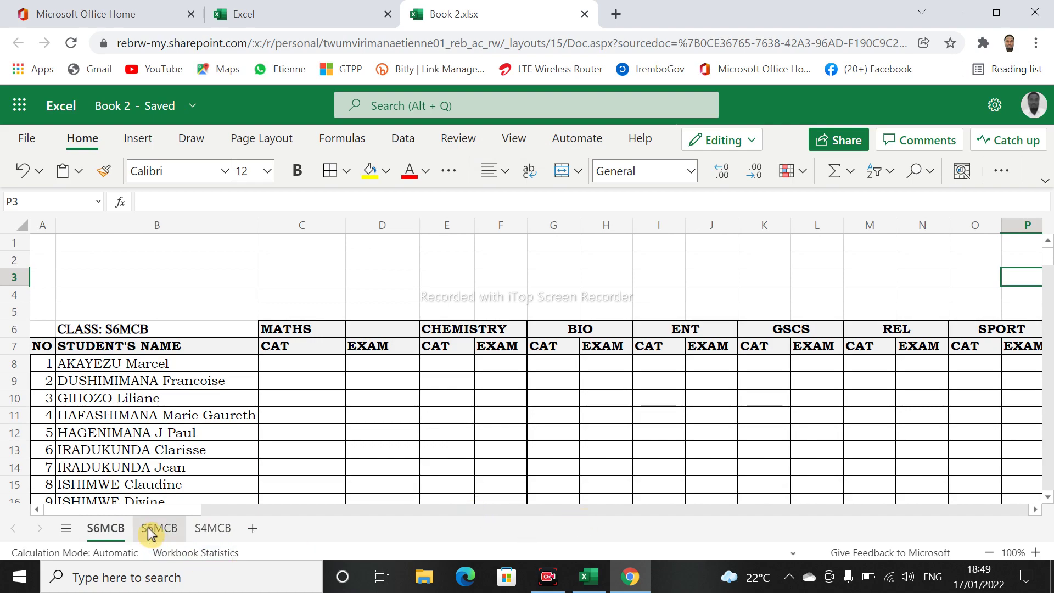
scroll(181, 521, right, 5)
scroll(158, 522, left, 5)
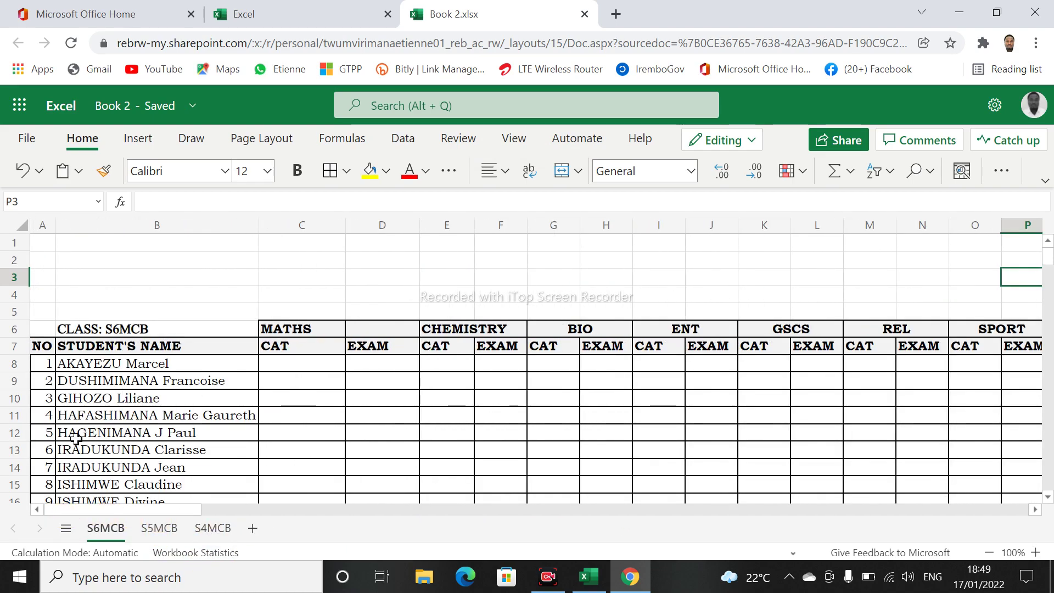
click(37, 332)
drag(36, 332, 426, 266)
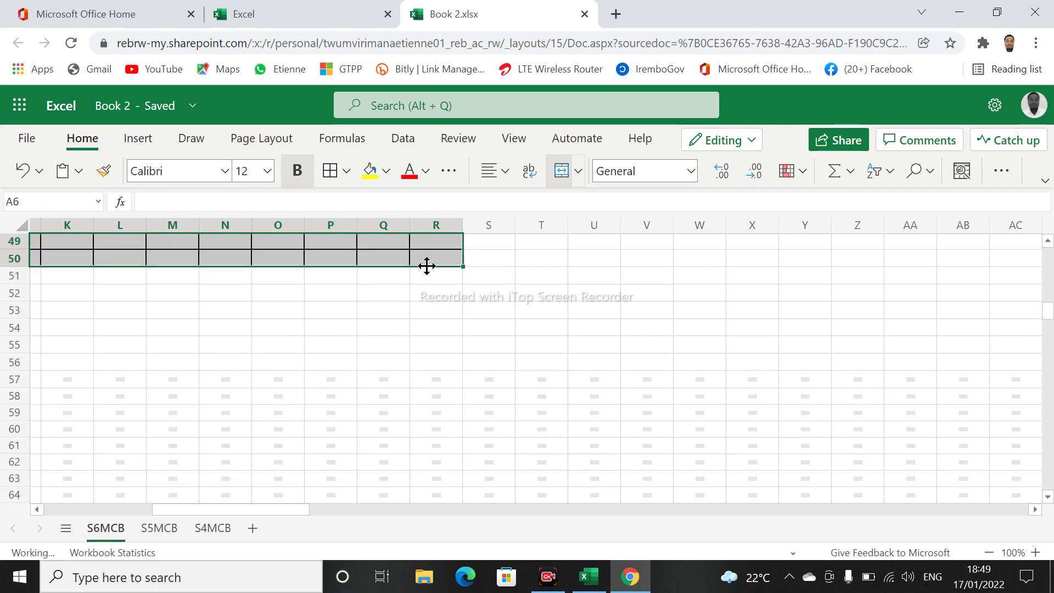
key(ctrl+c)
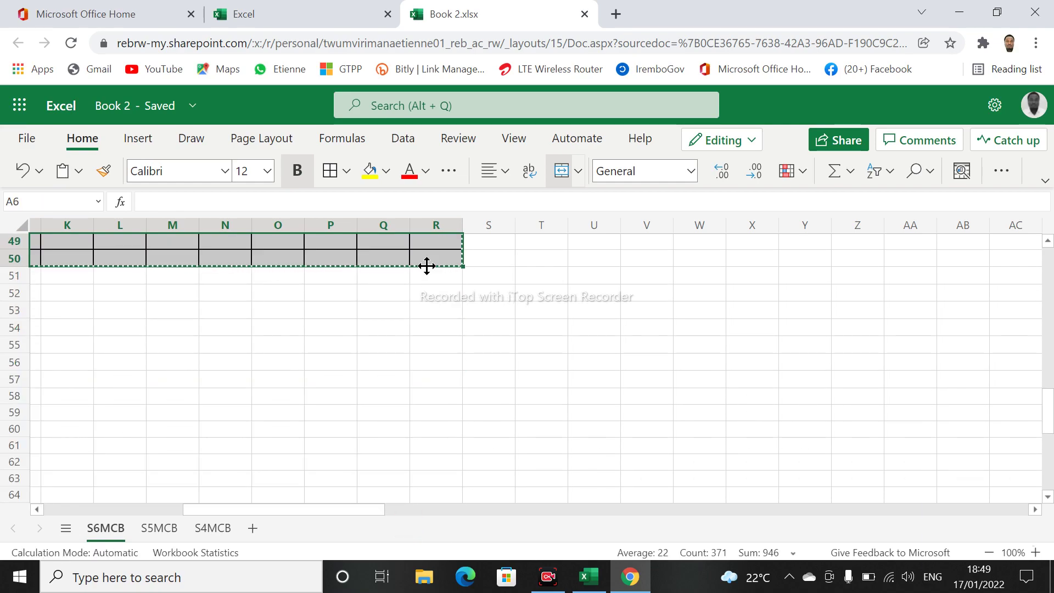
click(160, 527)
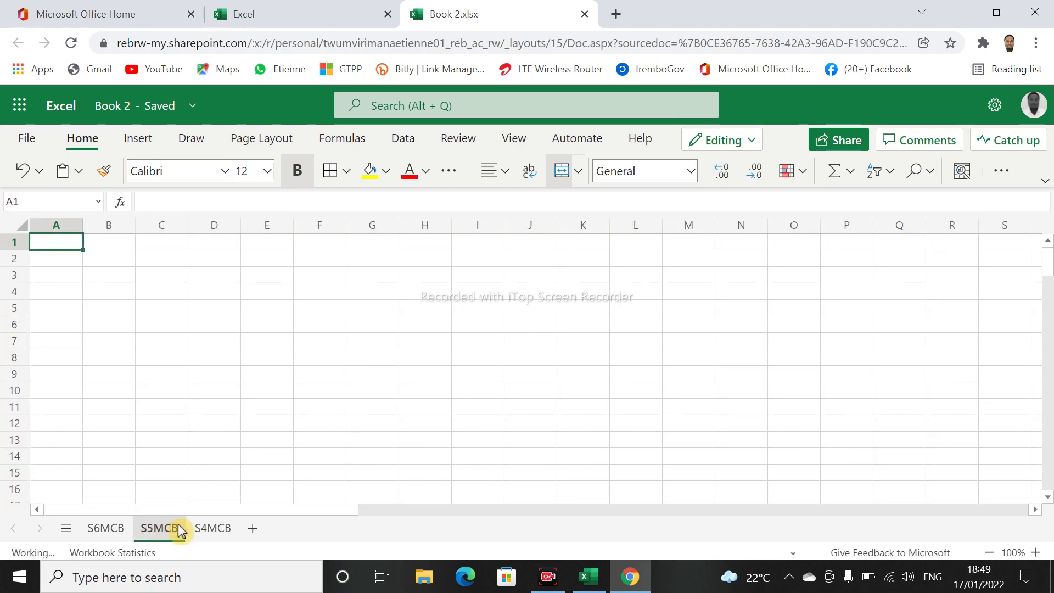
click(861, 516)
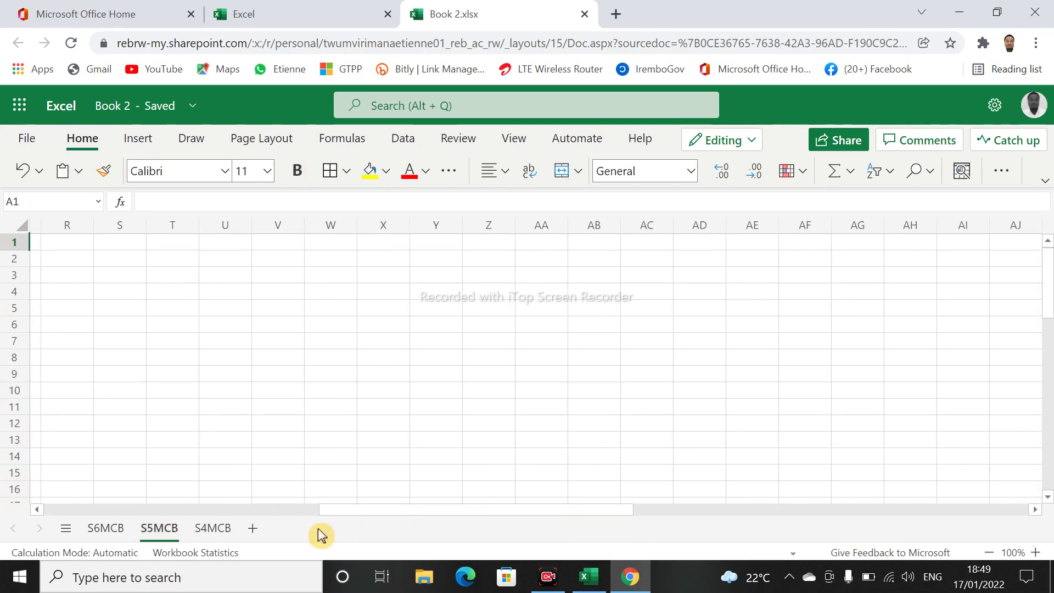
drag(390, 511, 79, 522)
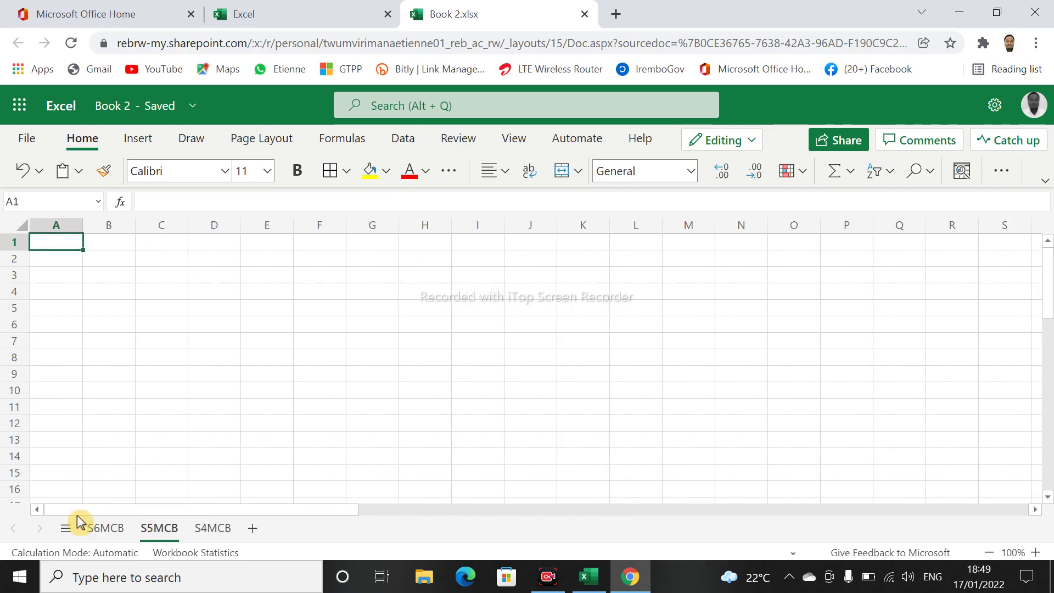
Paste the table at A5, widen column B for full names, and select the names.
click(64, 308)
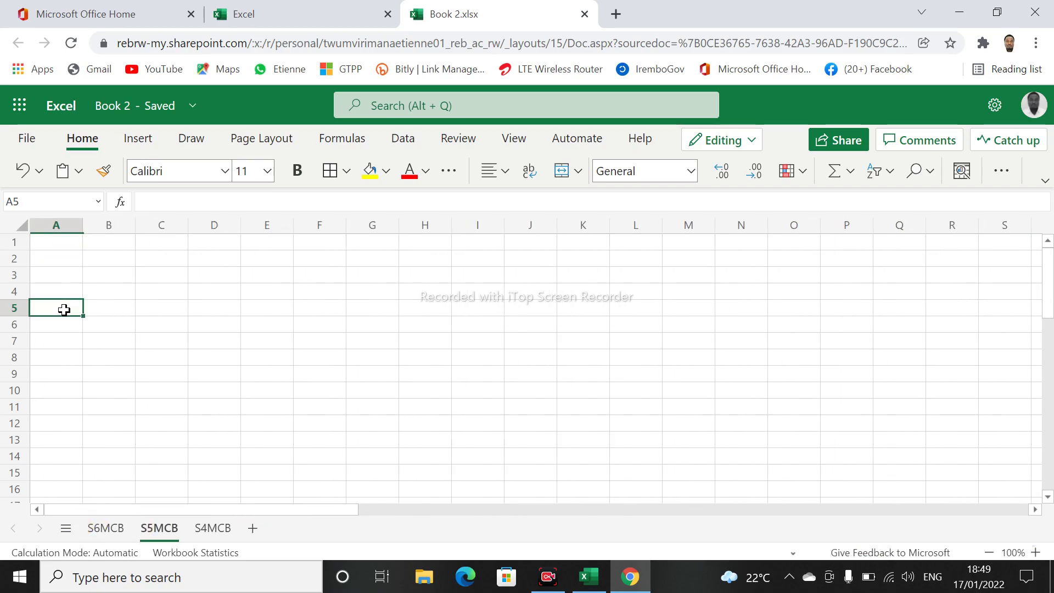
key(ctrl+v)
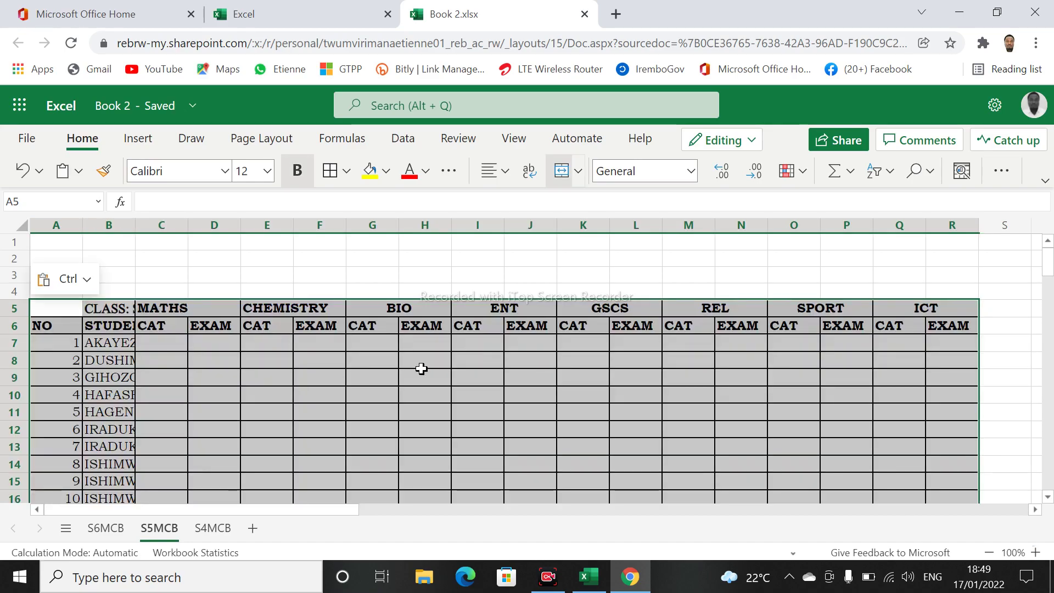
click(136, 222)
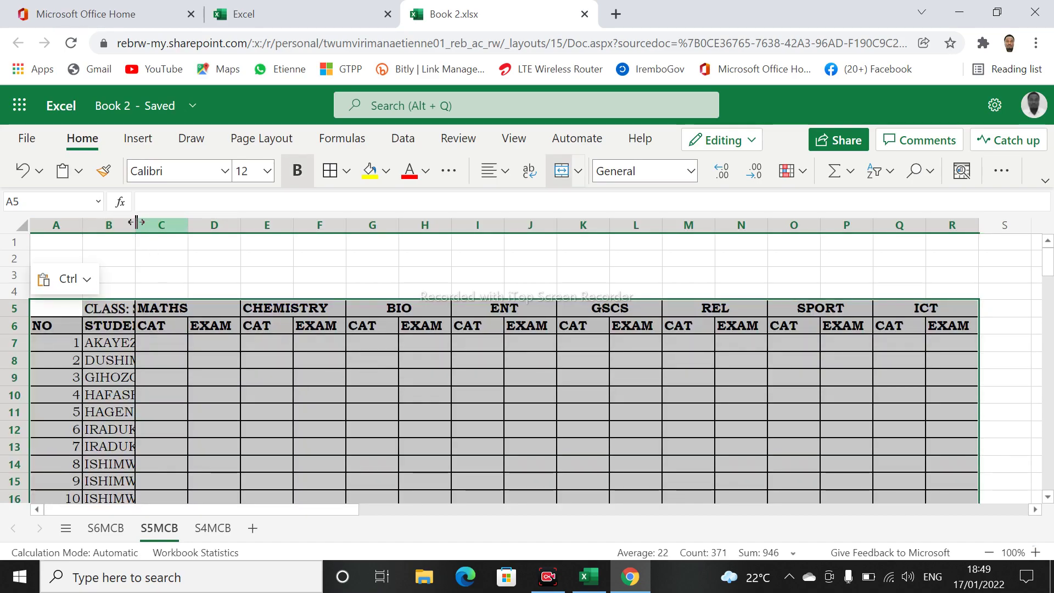
drag(136, 221, 295, 223)
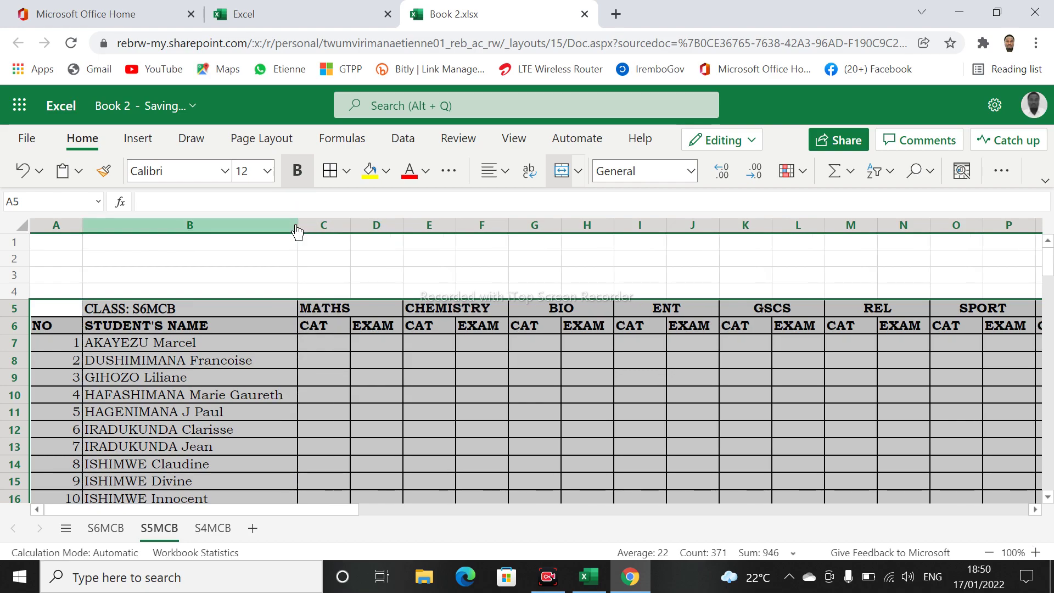
click(158, 355)
drag(159, 342, 221, 346)
Clear the contents of the 43 selected student name cells in B7:B49.
right_click(196, 250)
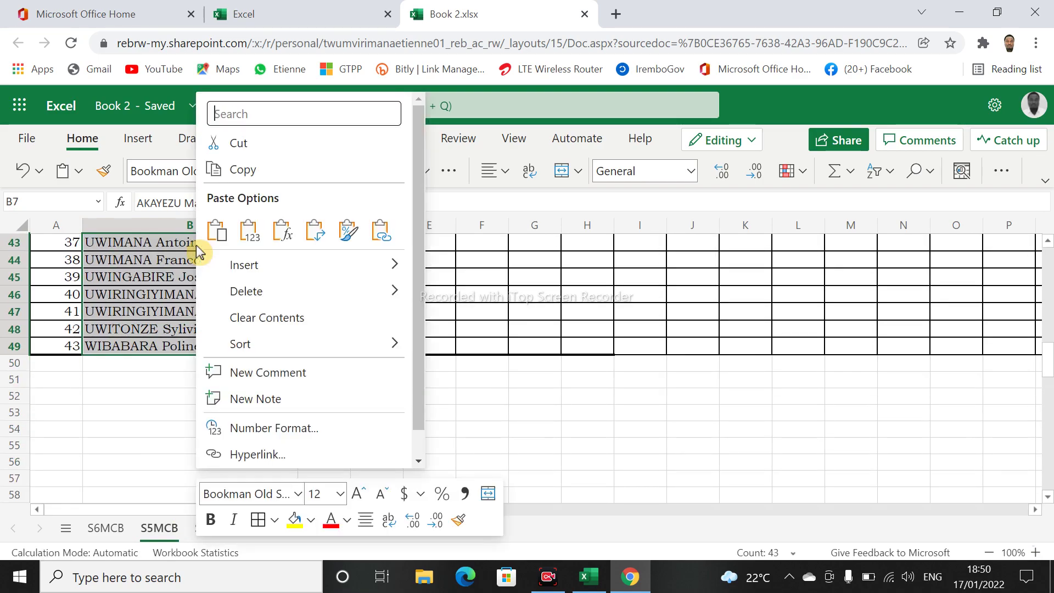
click(272, 318)
click(480, 363)
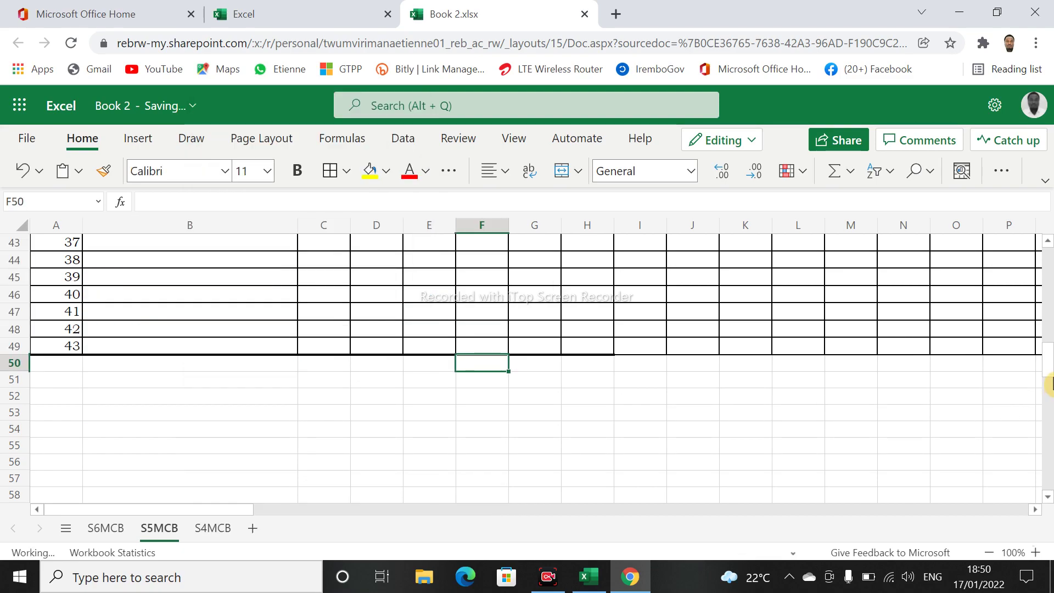
drag(1048, 384, 1046, 247)
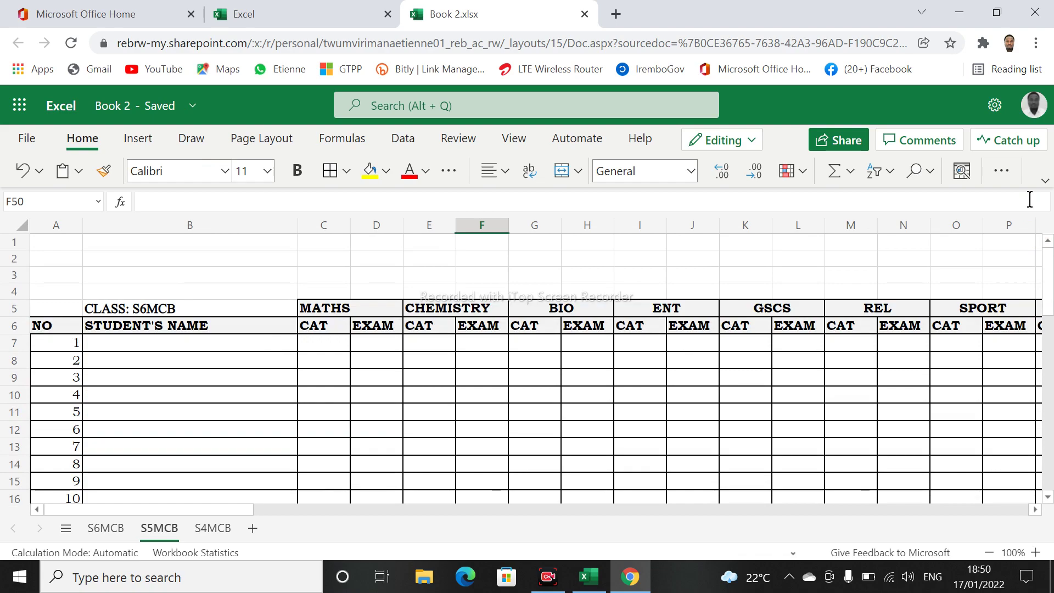
drag(1048, 307, 1038, 354)
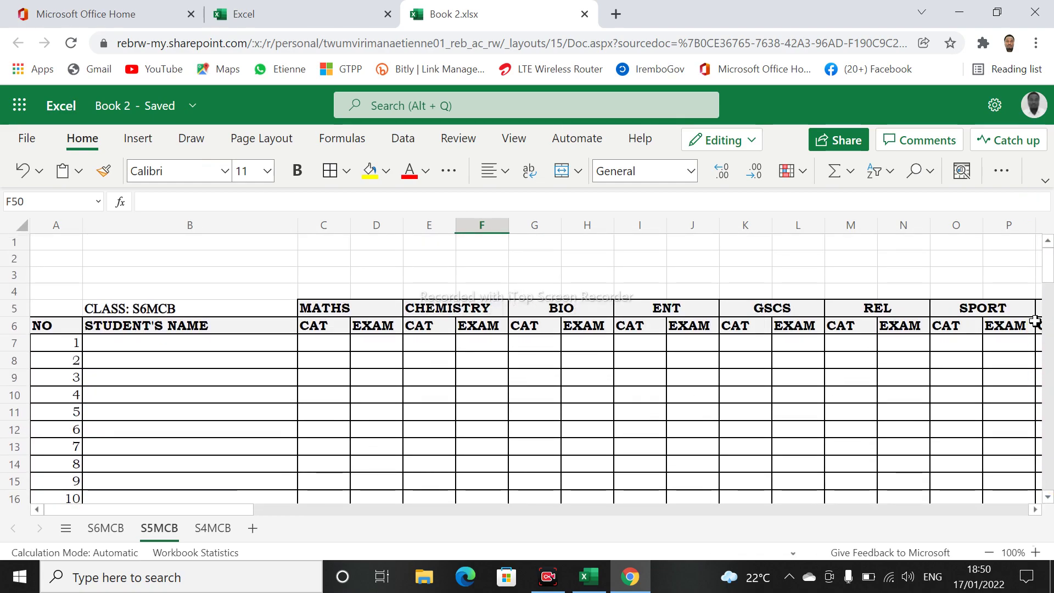
Edit cell B5, replacing the 6 with 5 so it reads CLASS: S5MCB.
click(246, 392)
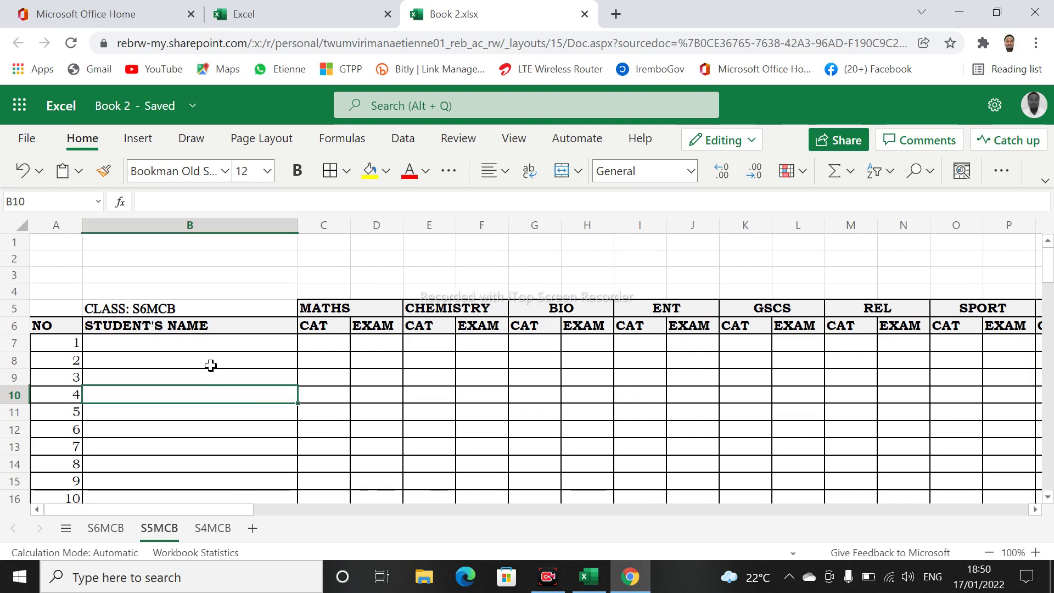
click(192, 343)
click(147, 306)
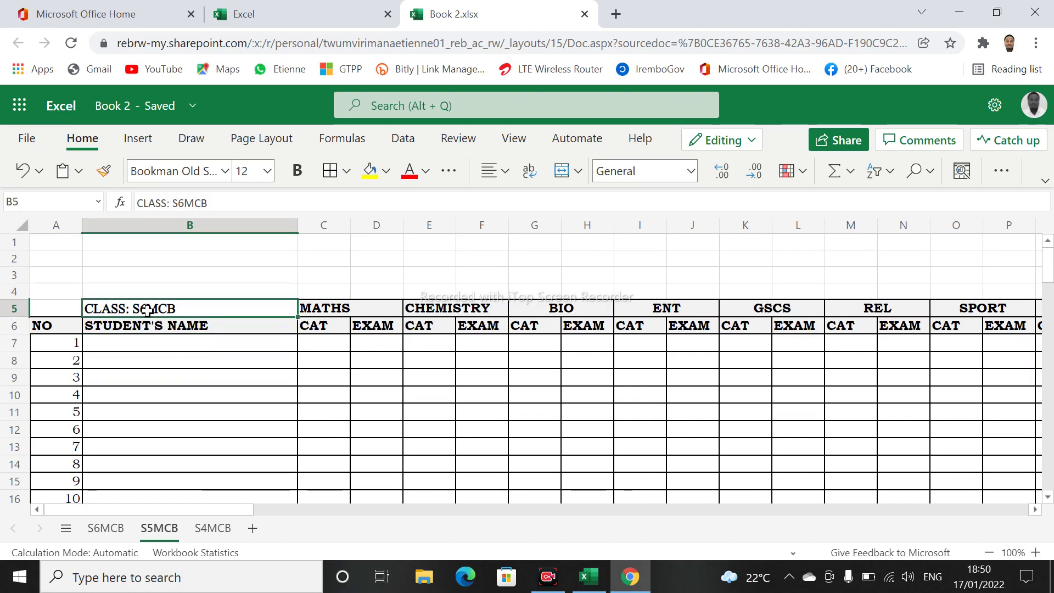
double_click(147, 306)
double_click(147, 307)
click(147, 306)
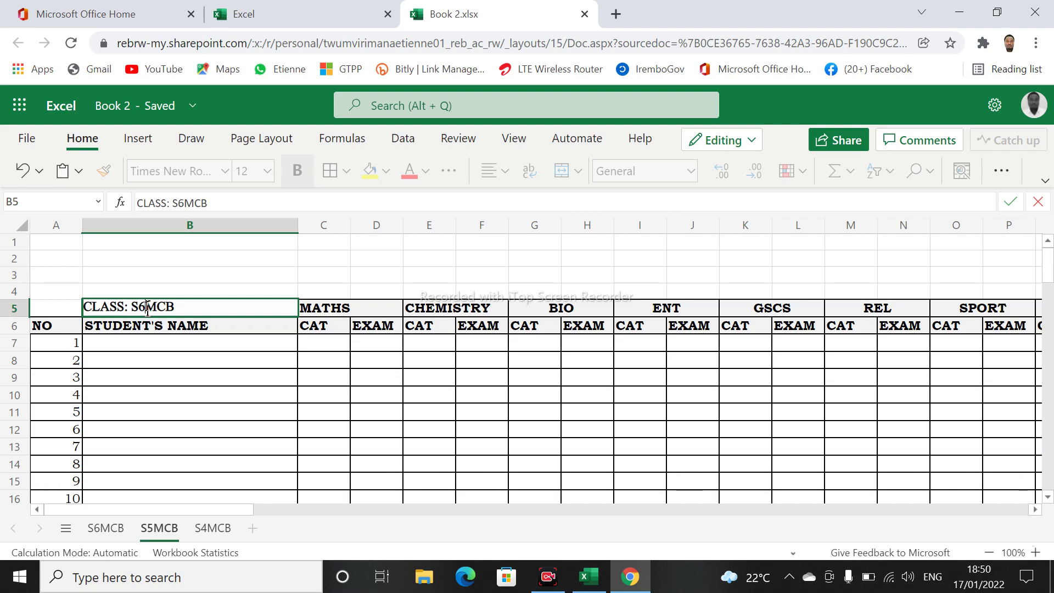
key(BackSpace)
text(5)
click(330, 380)
click(610, 263)
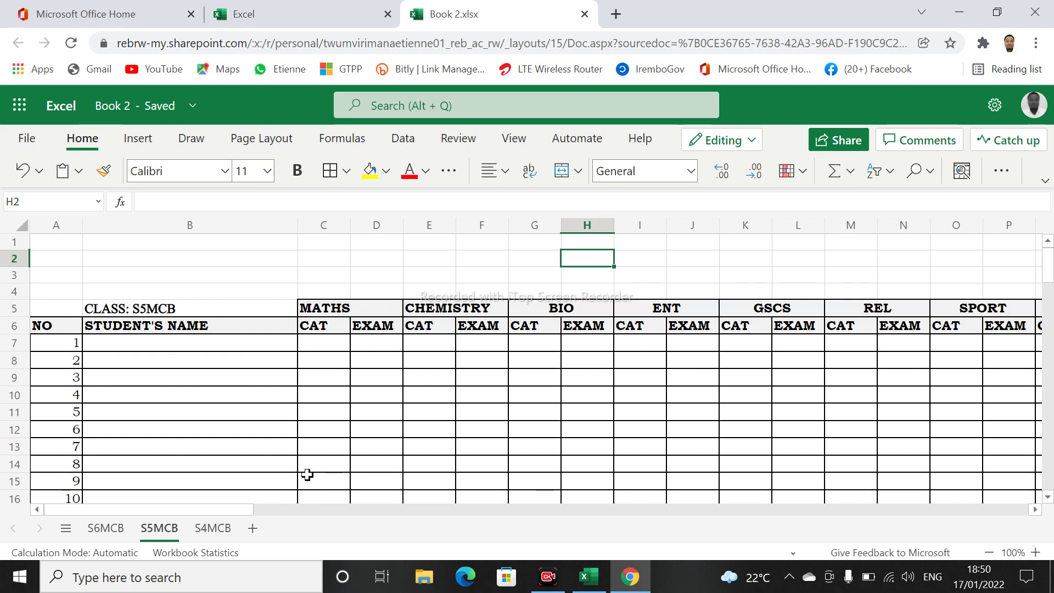
drag(254, 510, 205, 447)
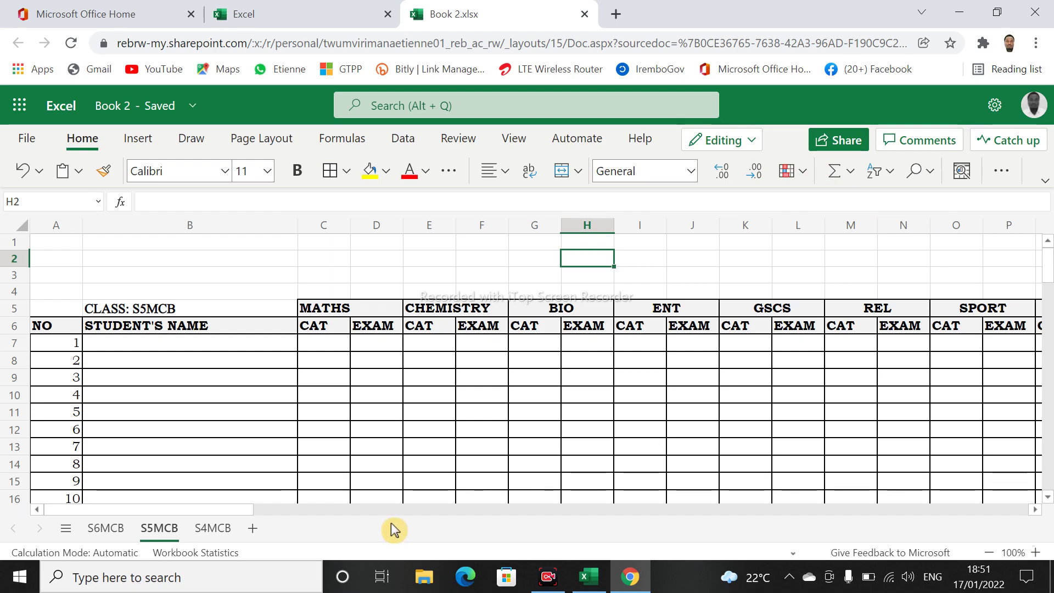
drag(251, 511, 130, 494)
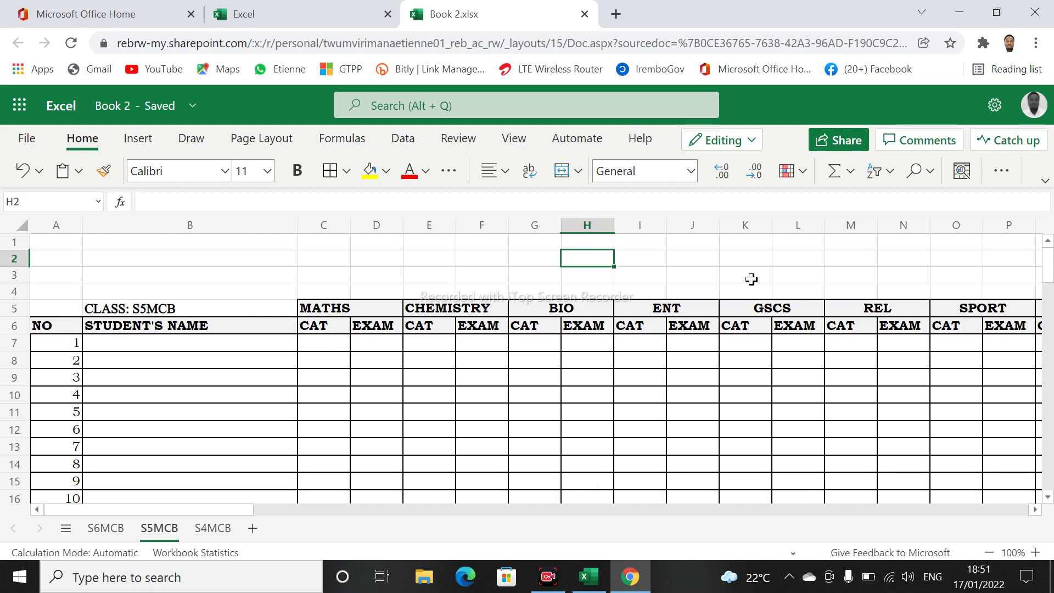
Open the Share dialog for Book 2, with its link letting anyone who has it edit.
click(834, 140)
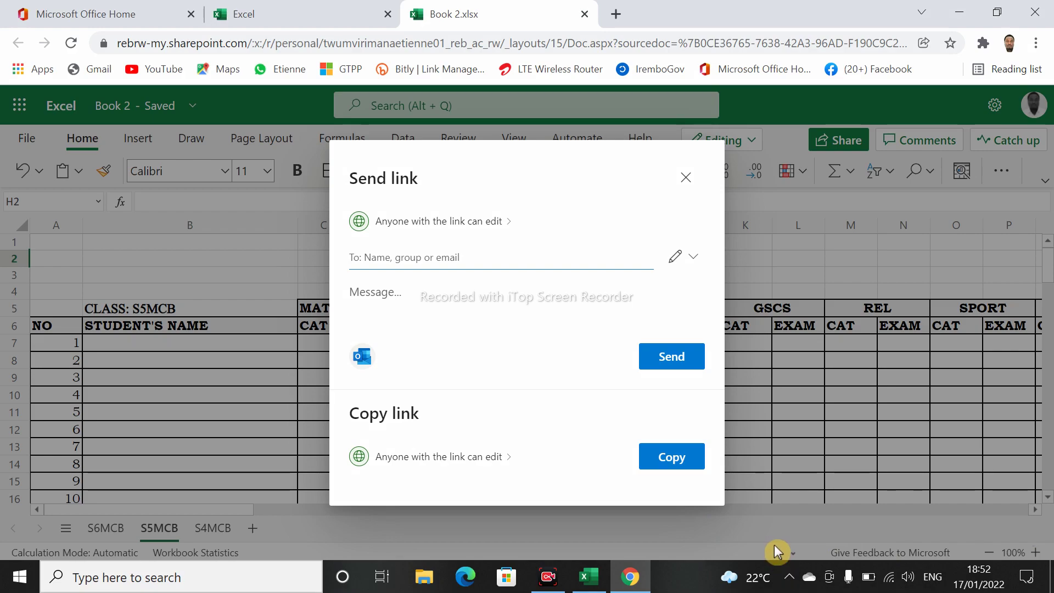
mouse_move(335, 434)
mouse_down()
mouse_move(395, 468)
mouse_move(547, 489)
mouse_up()
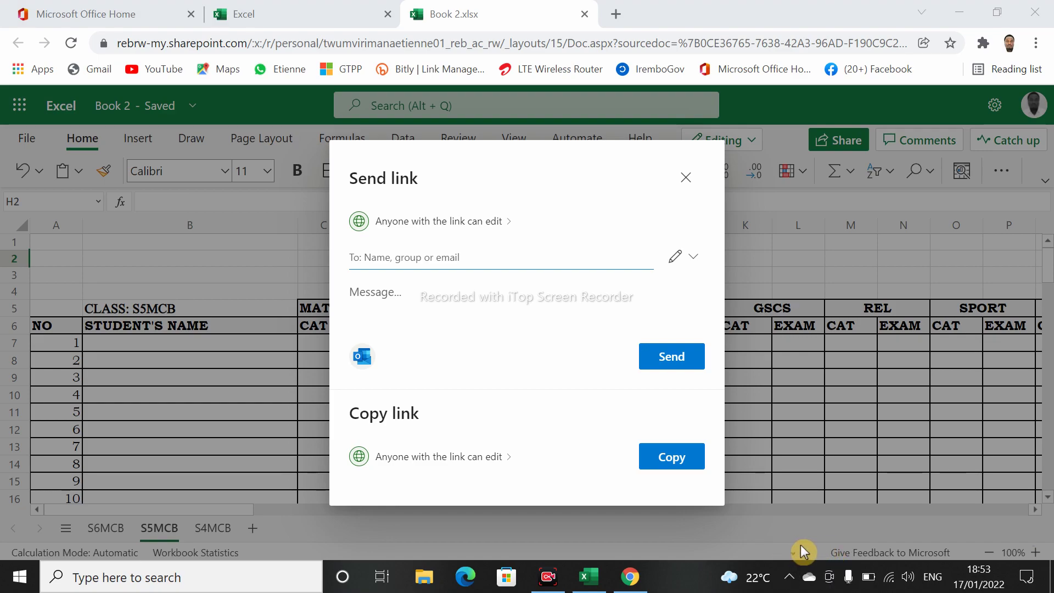
drag(579, 189, 446, 246)
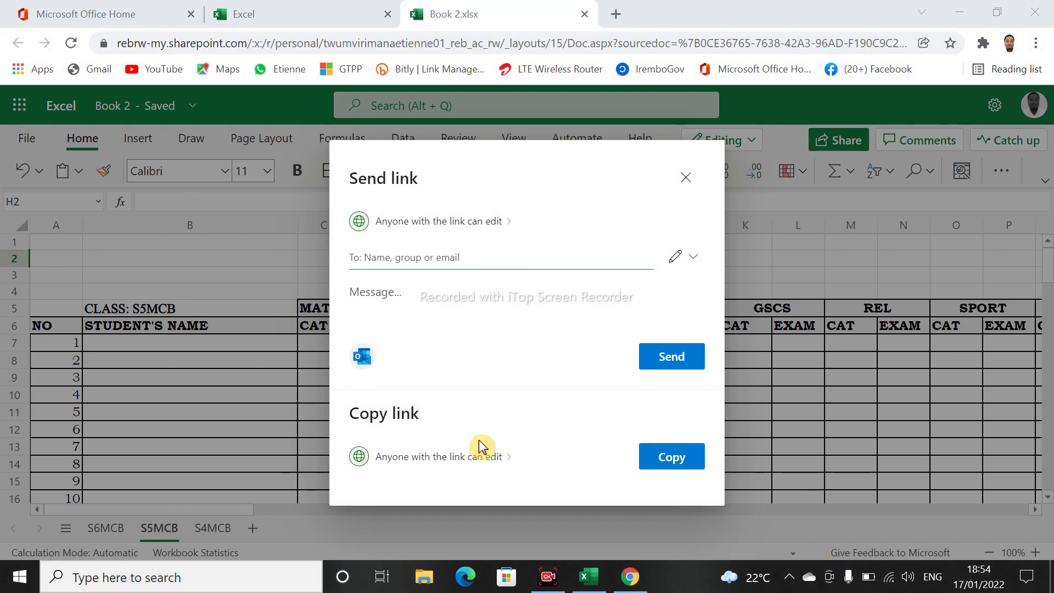
Copy Book 2's anyone-can-edit link from the Share dialog and open a fresh Chrome tab.
click(658, 469)
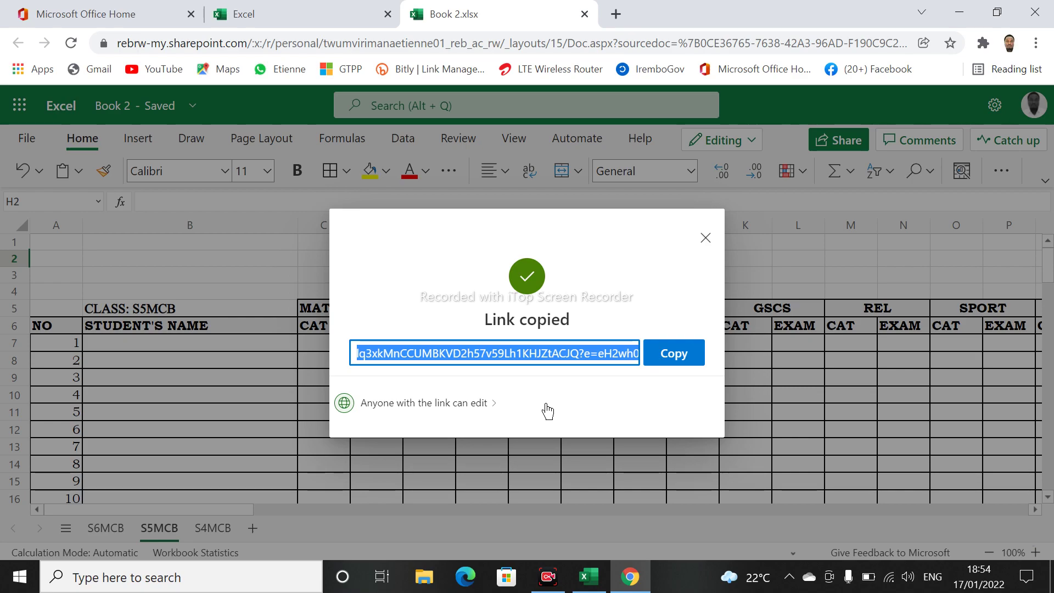
click(662, 360)
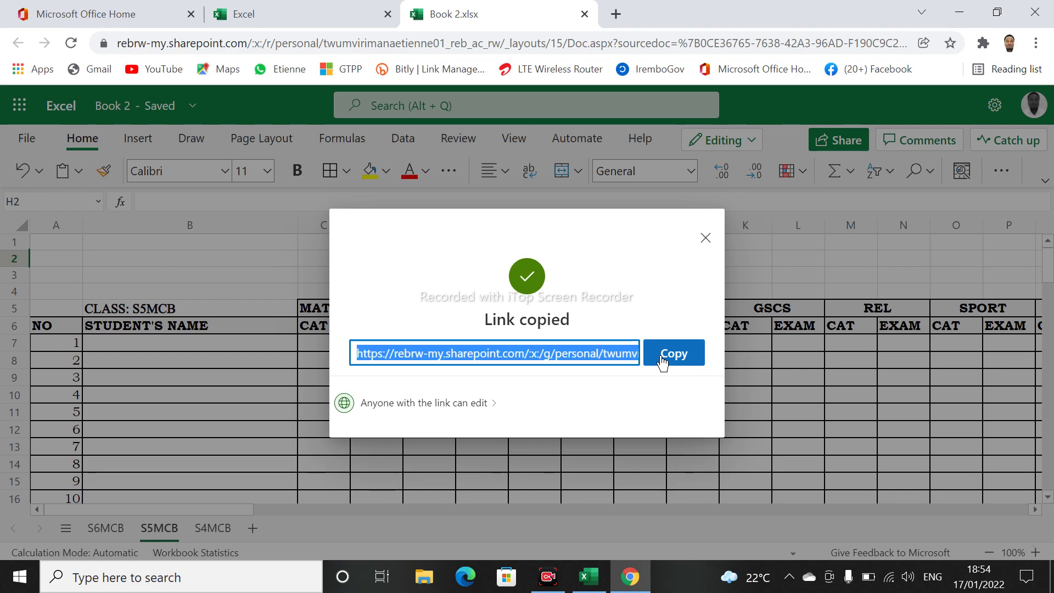
click(618, 15)
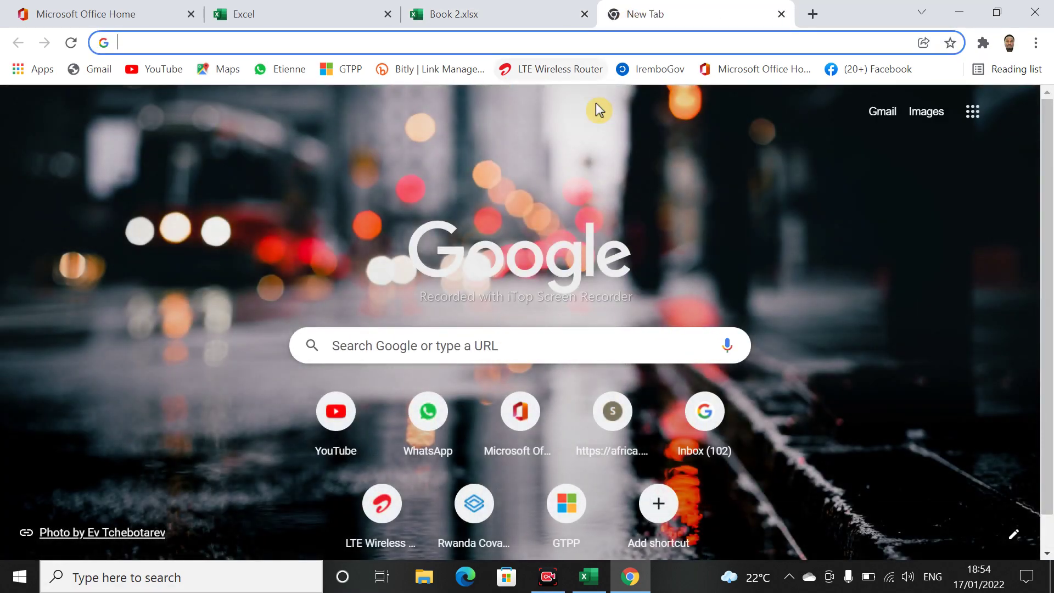
Go to Bitly's Link Management page and start a new link in the Create Link panel.
click(436, 72)
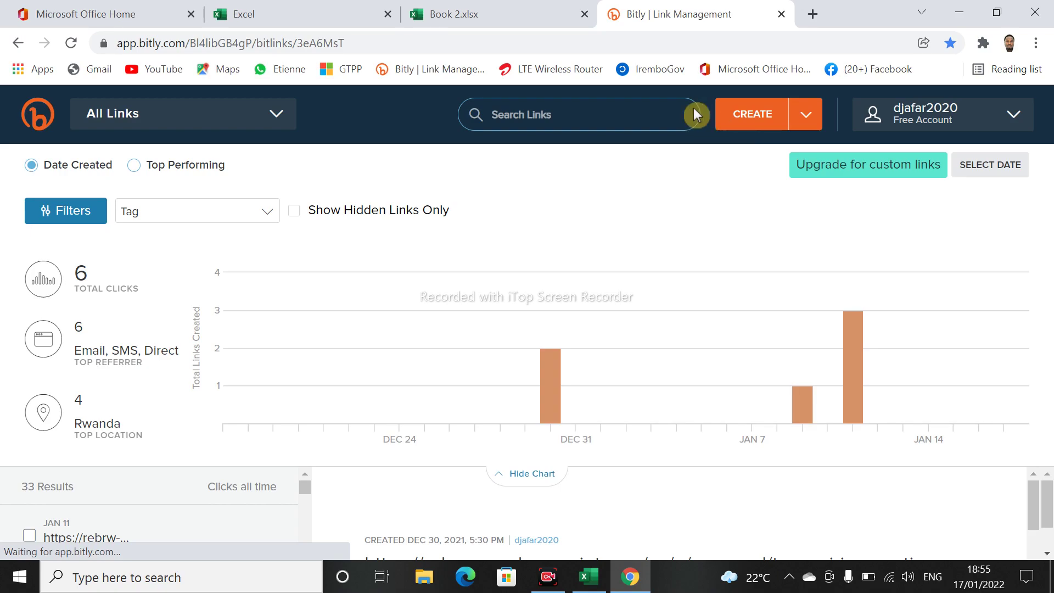
click(703, 128)
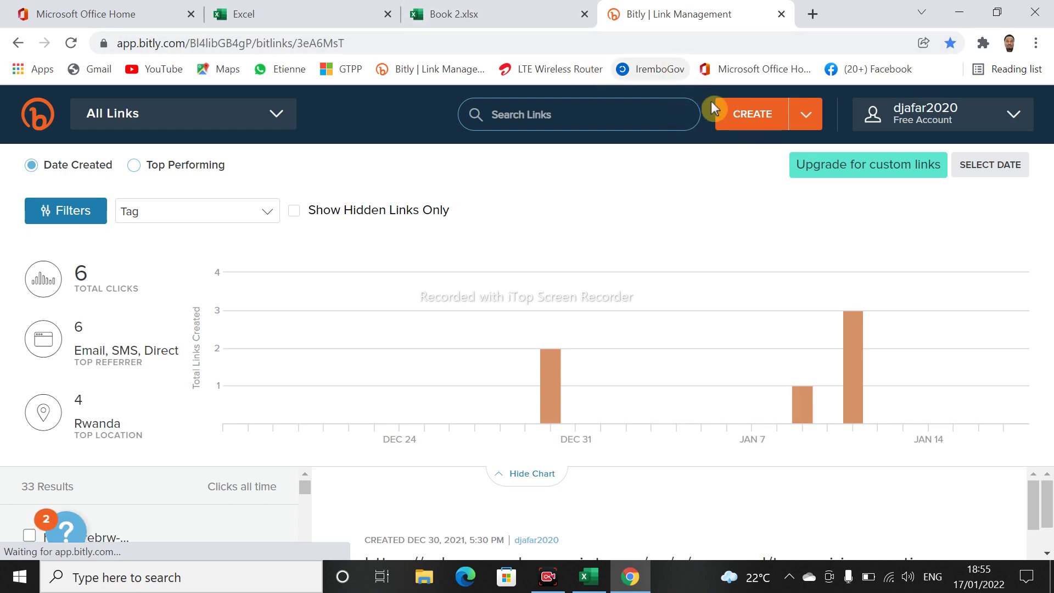
click(739, 113)
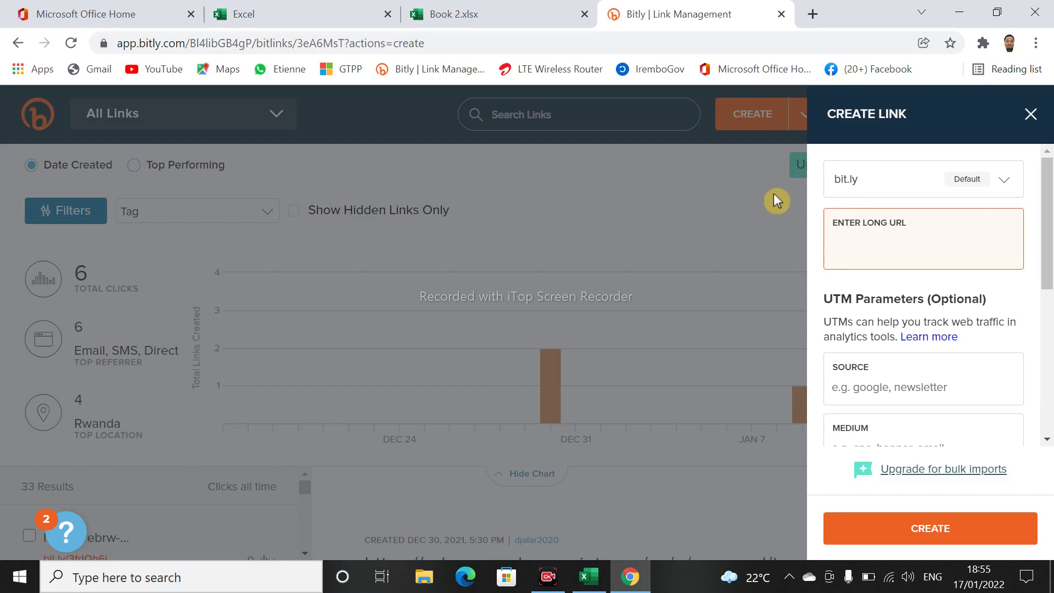
Paste the workbook's SharePoint link into Bitly's long-URL field and create the short link.
key(ctrl+v)
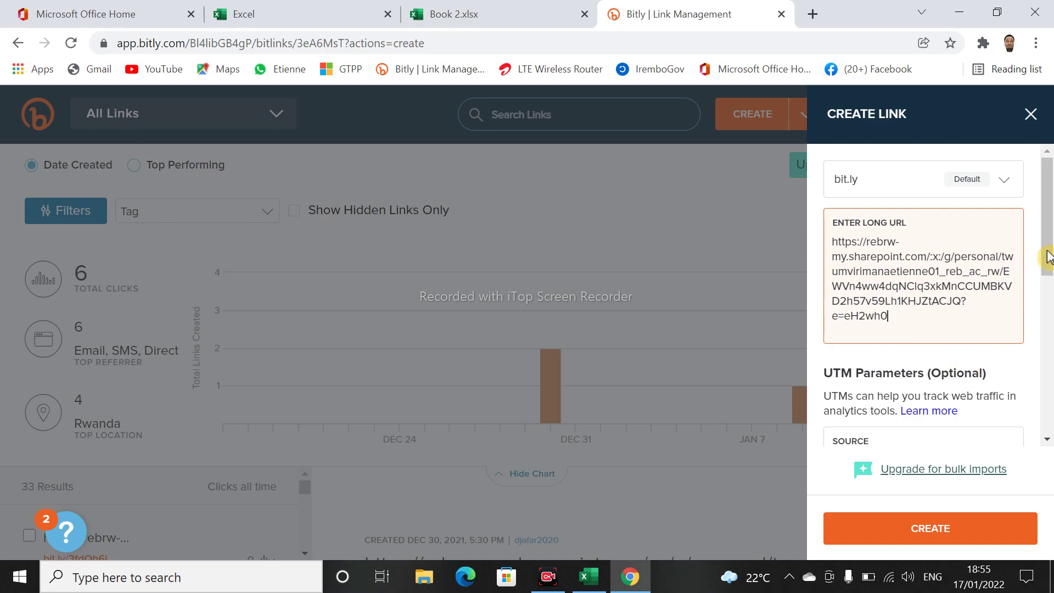
scroll(1049, 394, down, 2)
click(913, 535)
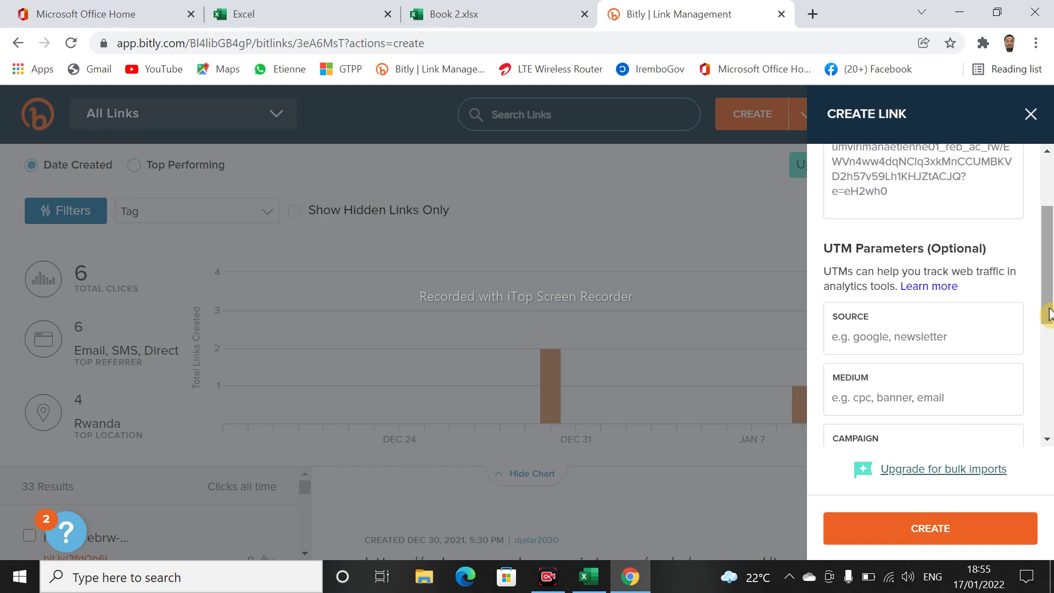
Copy the new short link bit.ly/3Fv0lTa from the Edit Link panel.
drag(1049, 315, 1037, 238)
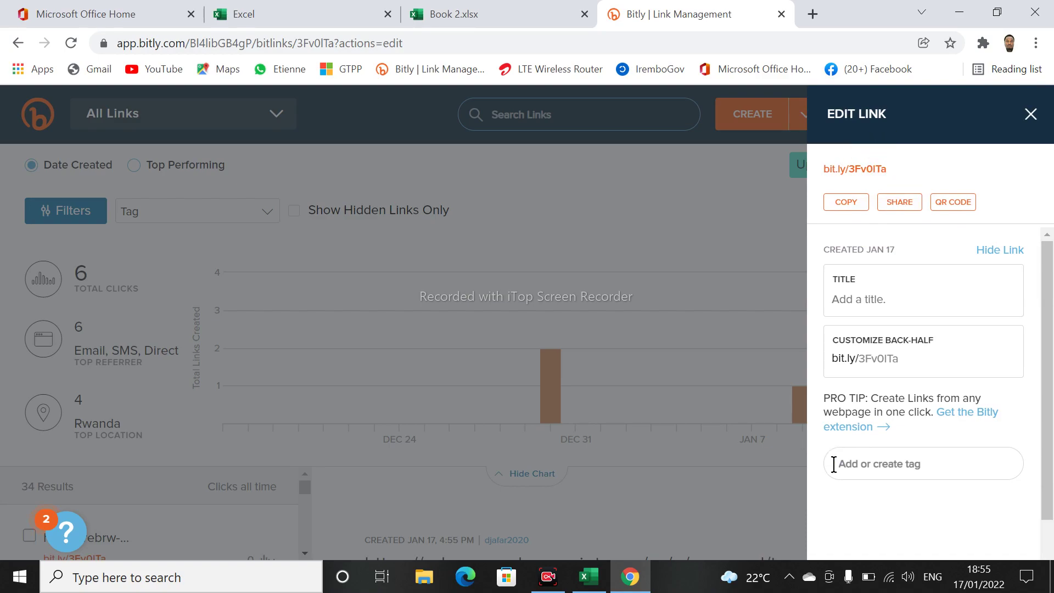
click(881, 546)
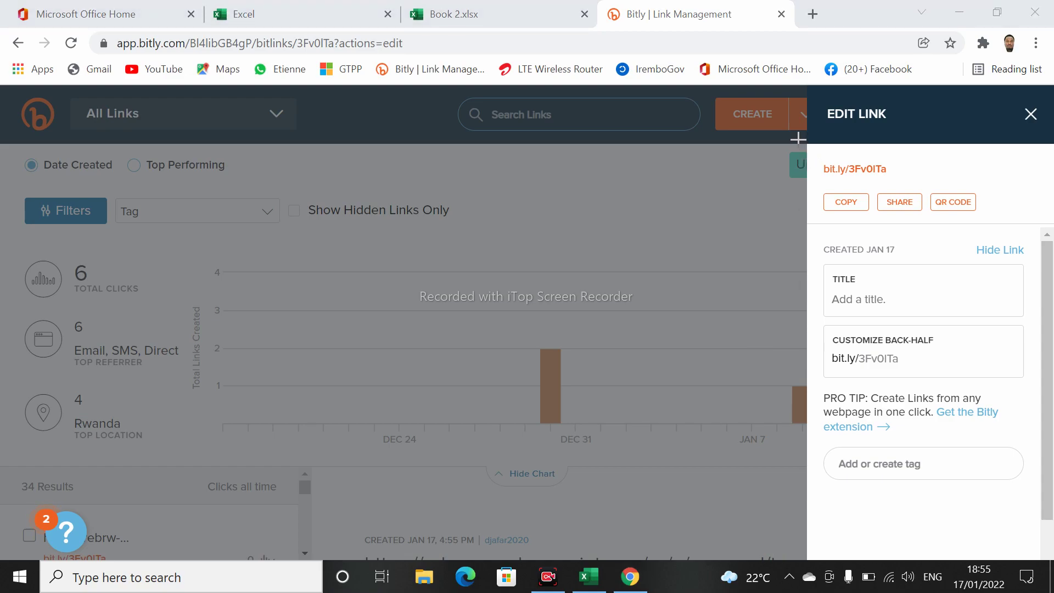
mouse_move(789, 144)
mouse_down()
mouse_move(894, 193)
mouse_move(915, 190)
mouse_up()
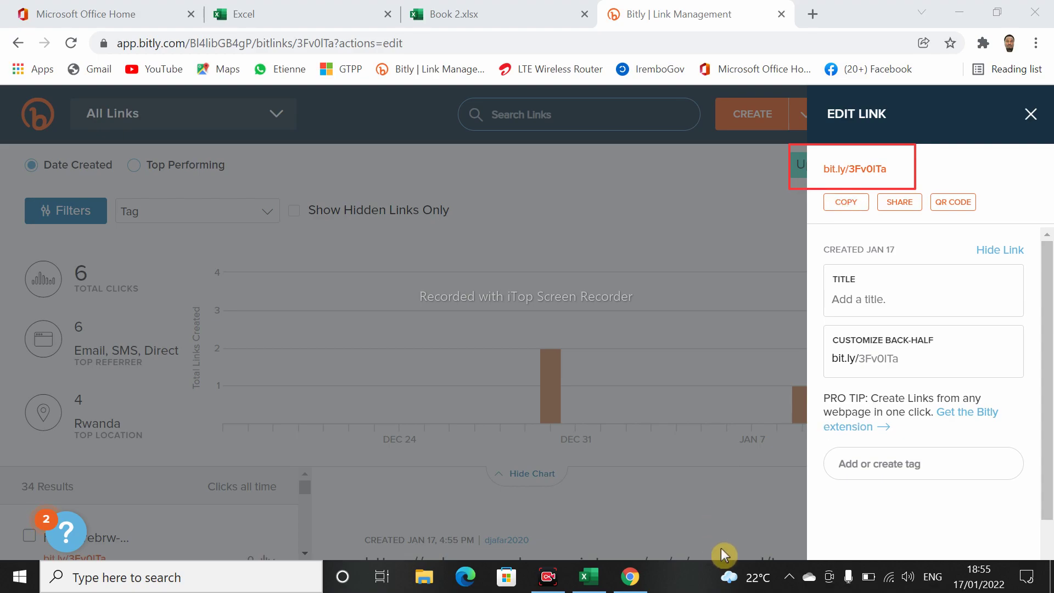
click(850, 213)
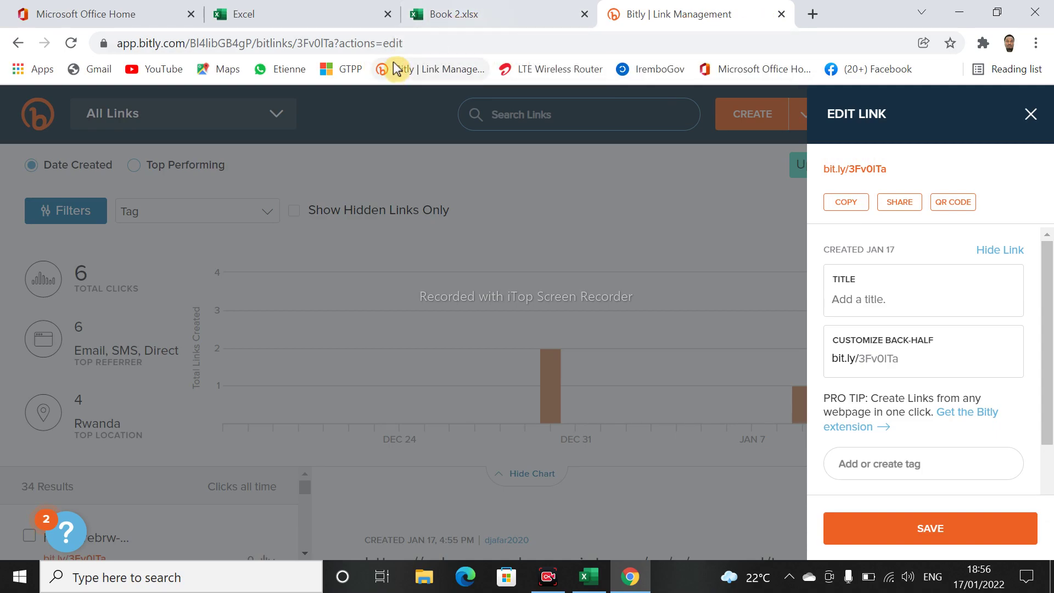
click(812, 18)
click(284, 71)
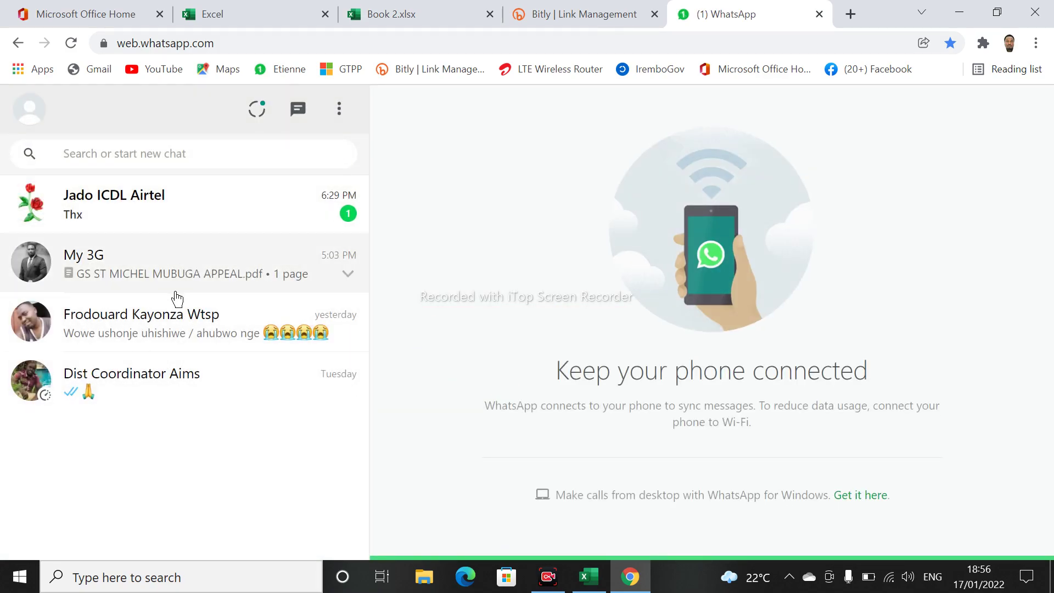
click(203, 270)
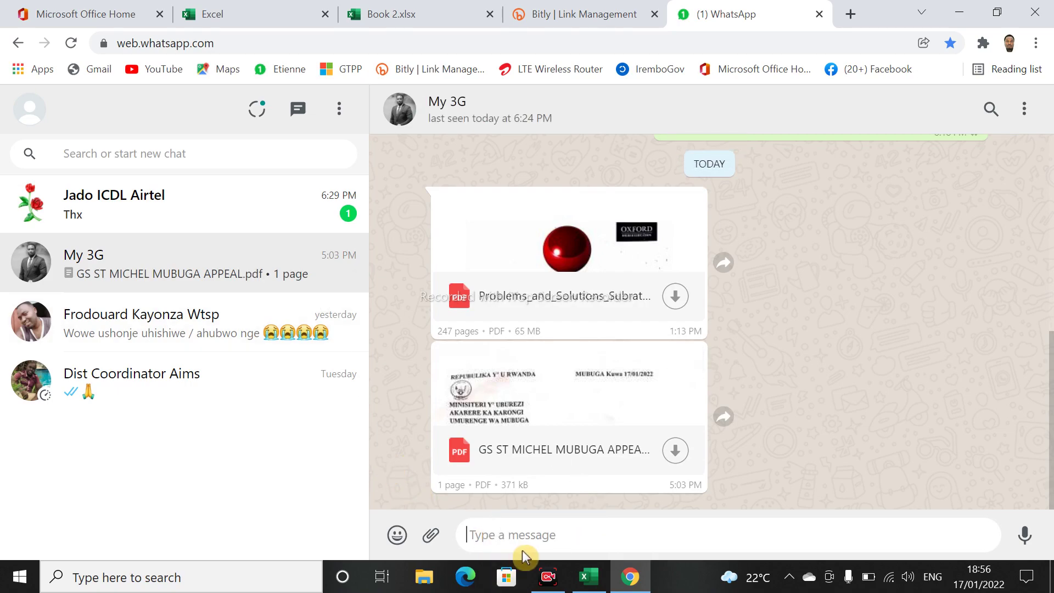
key(ctrl+v)
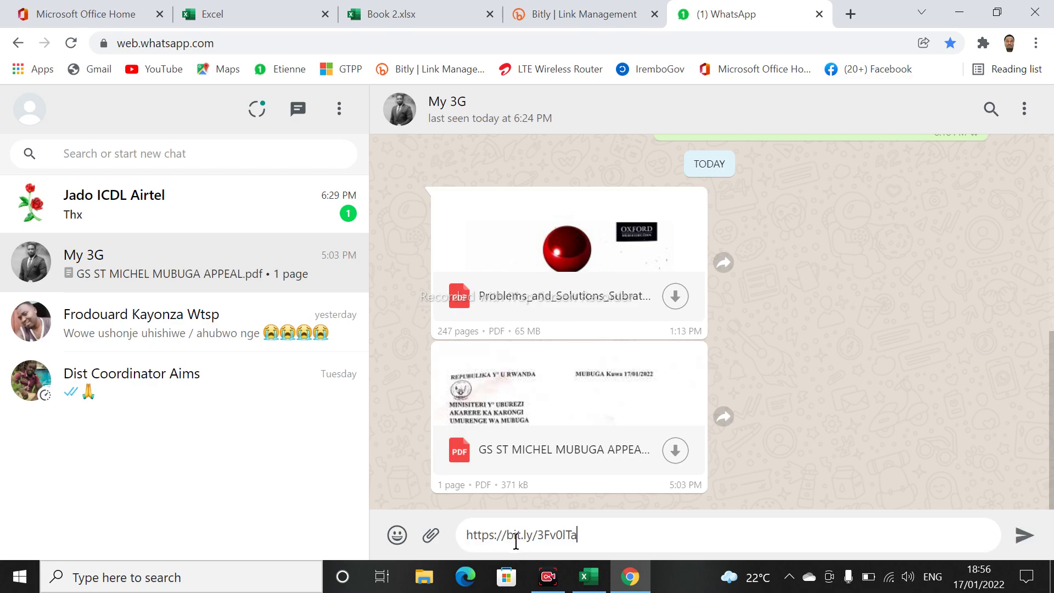
key(Return)
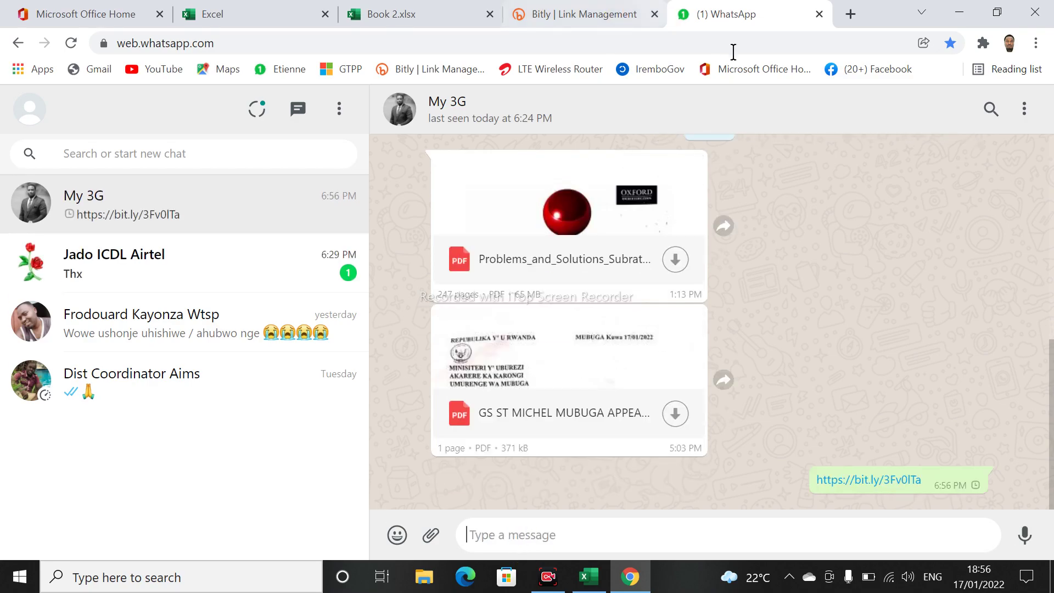
click(599, 10)
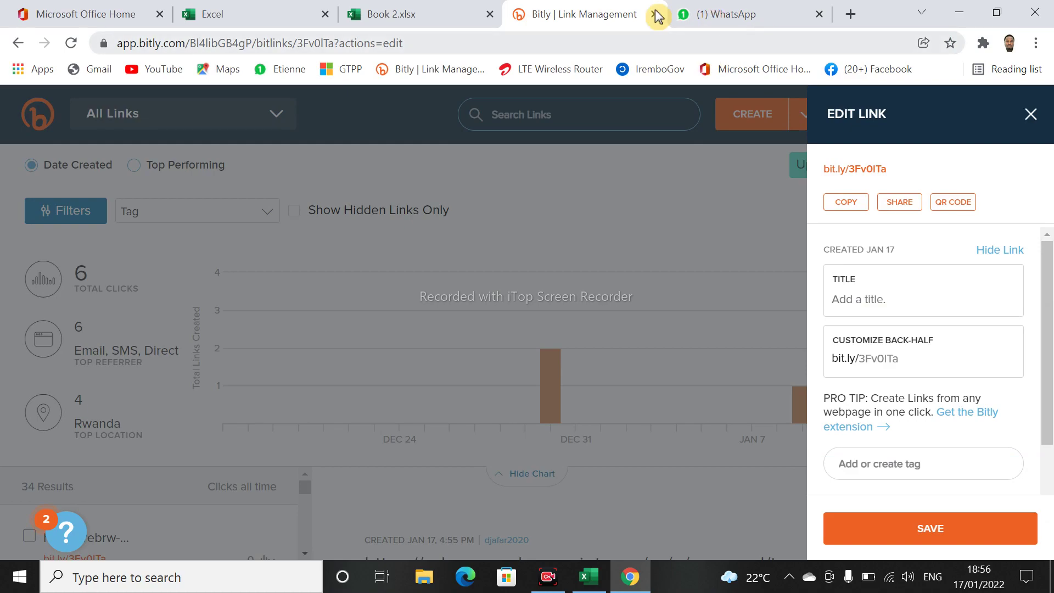
click(410, 15)
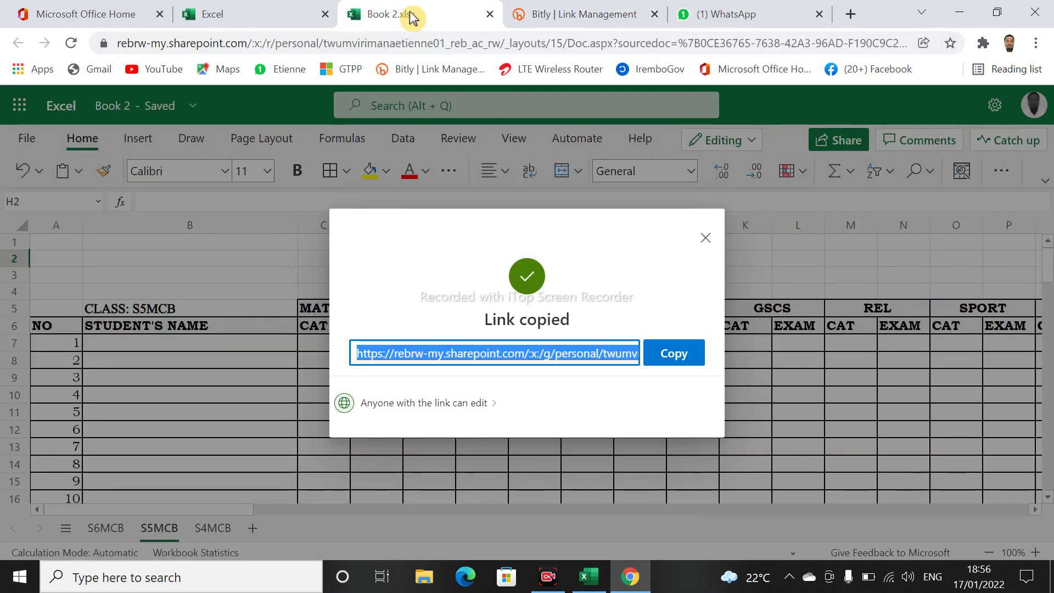
Dismiss the link-copied dialog and inspect the workbook's file name details without renaming.
click(705, 241)
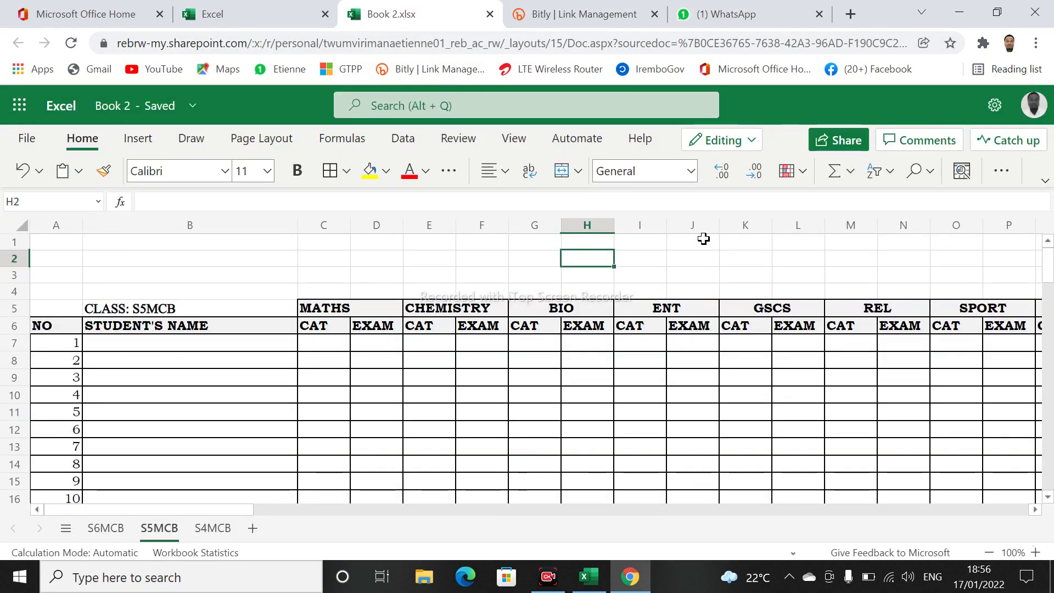
click(121, 112)
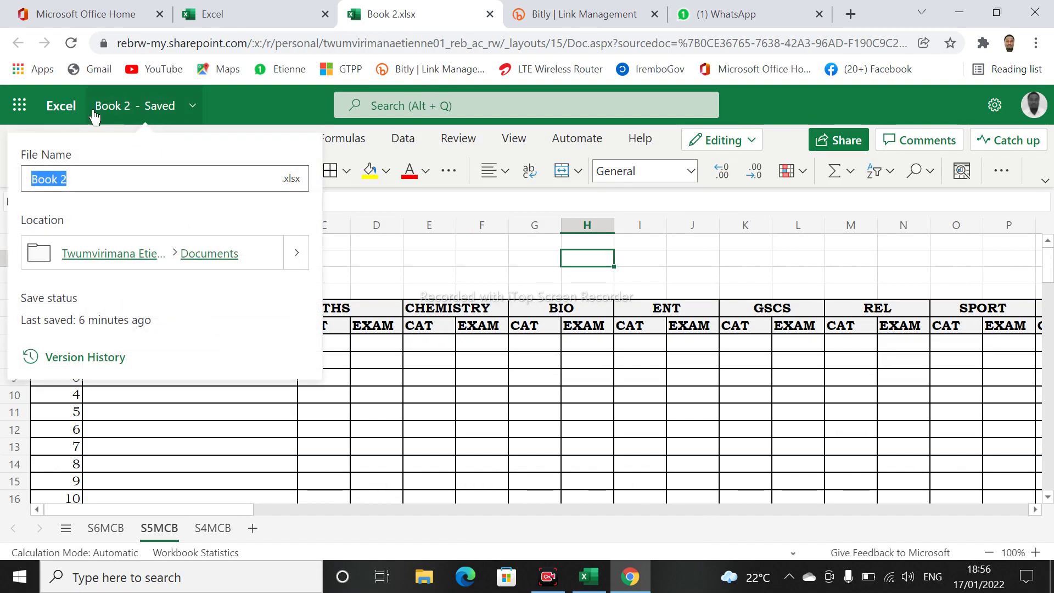
key(Escape)
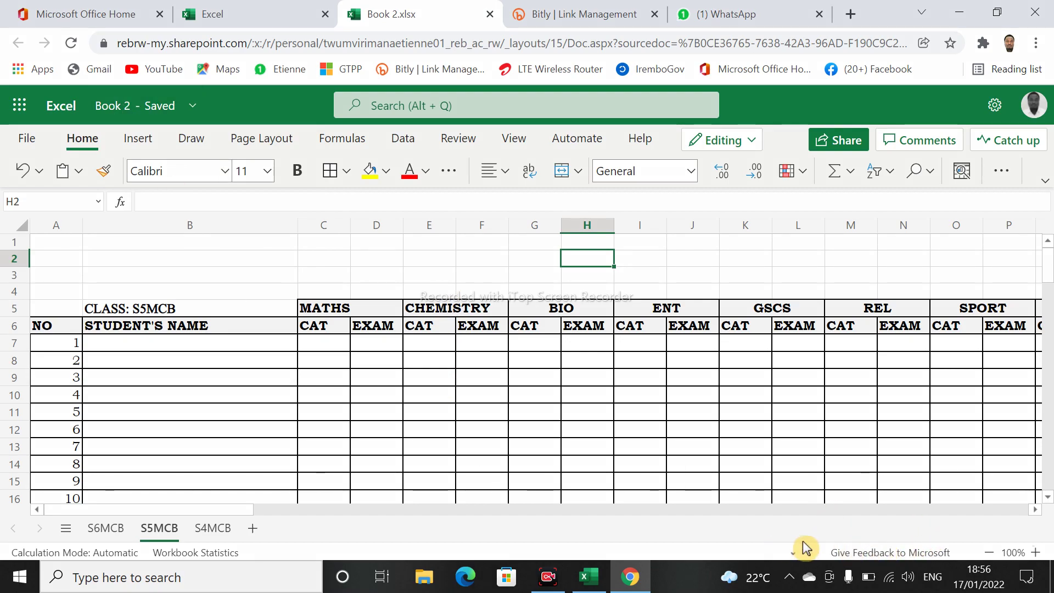
drag(98, 247, 116, 104)
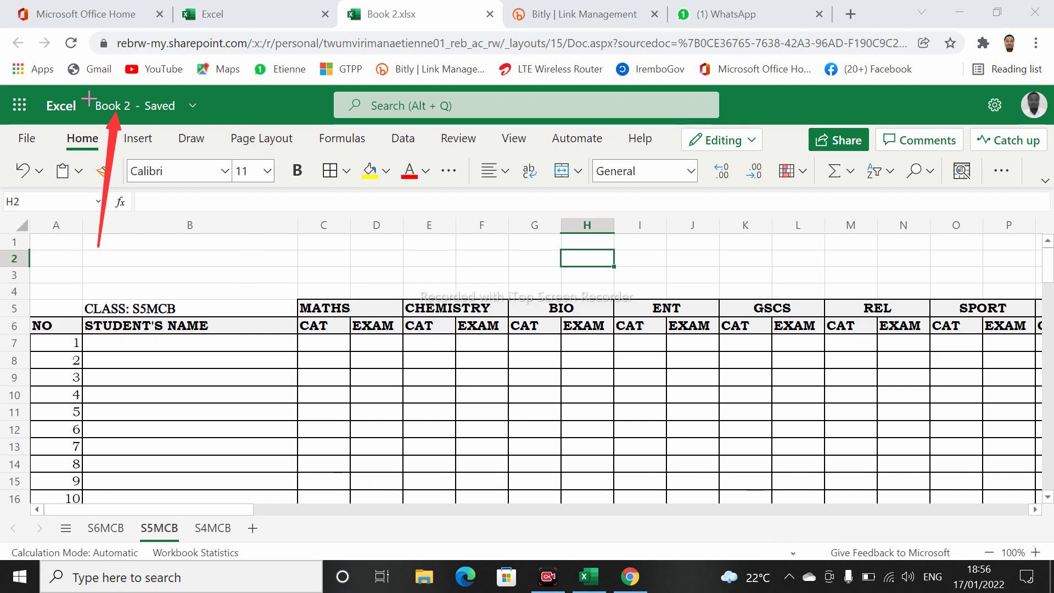
drag(170, 109, 91, 95)
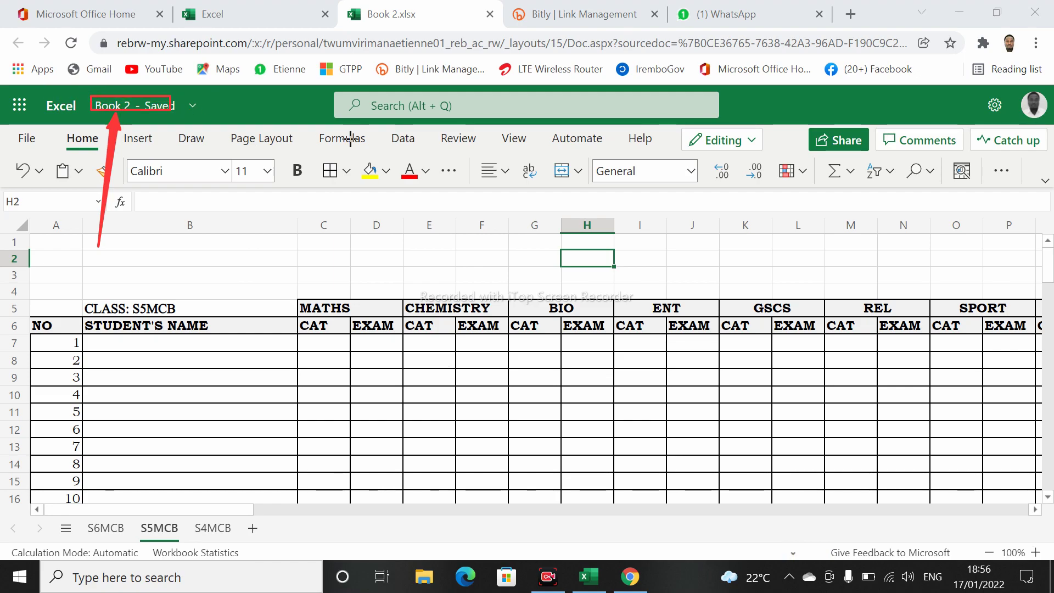
key(Escape)
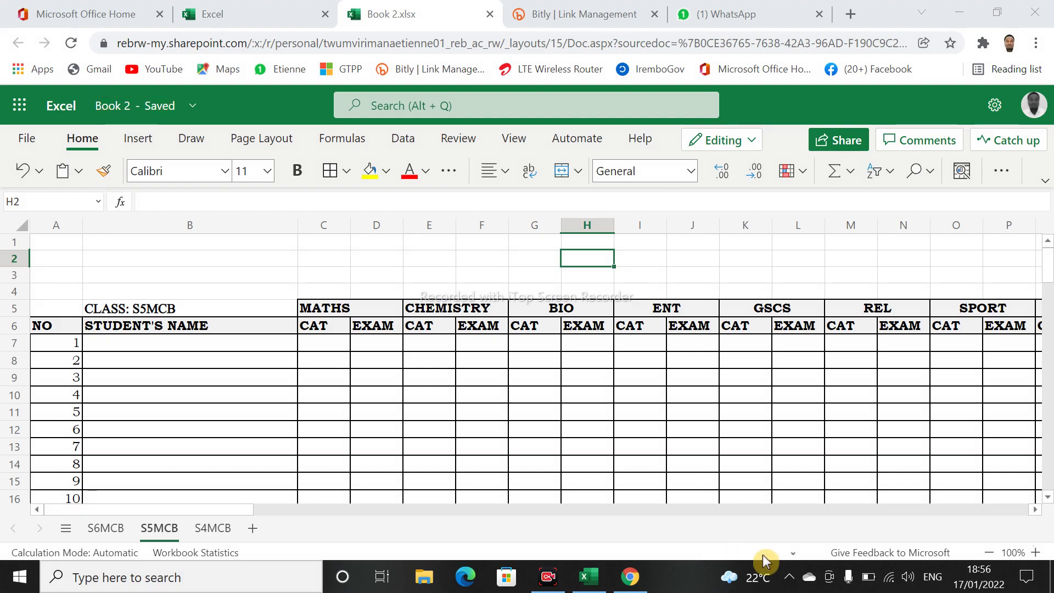
click(126, 107)
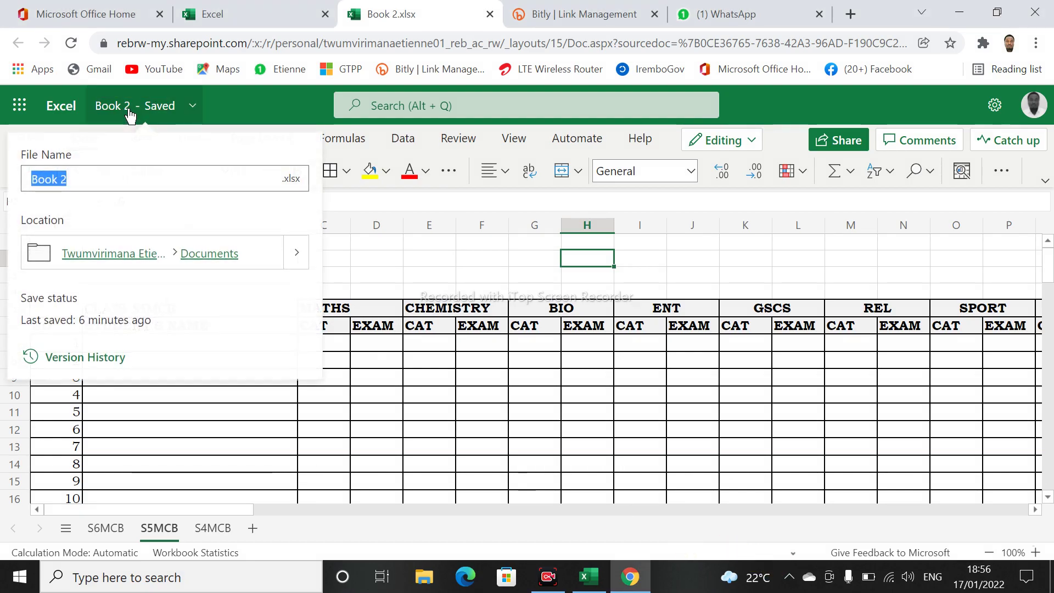
click(98, 174)
drag(1, 192, 49, 177)
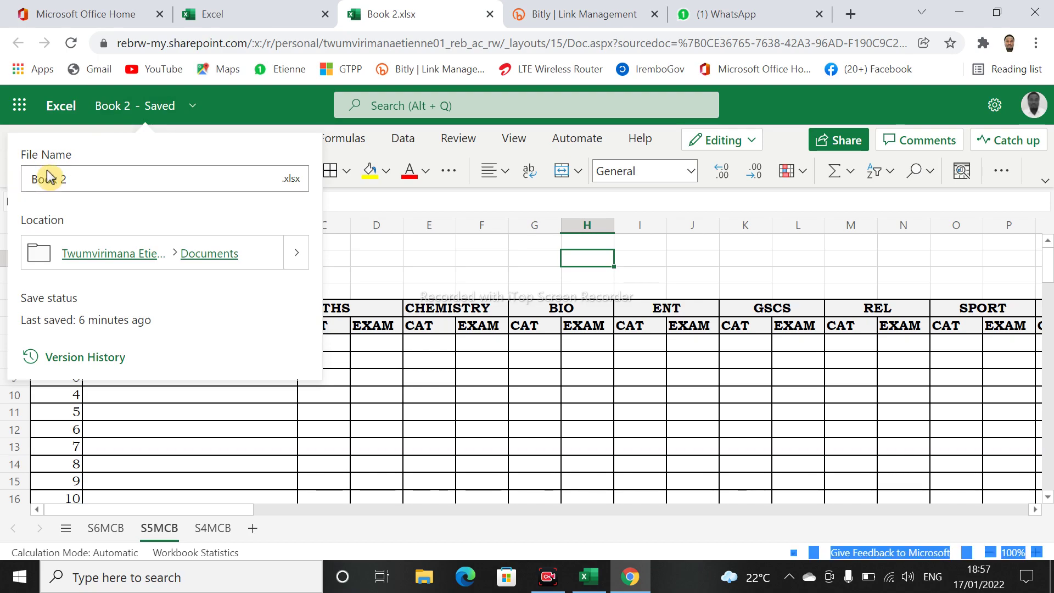
key(Escape)
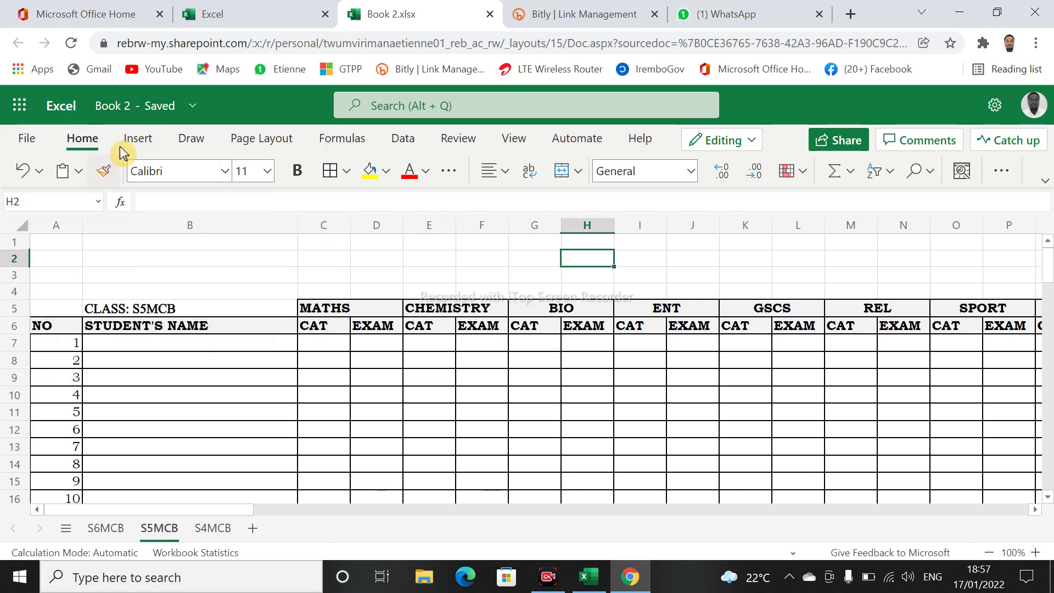
Rename the workbook to 'TERM II MARKS COLLECTION'.
click(113, 107)
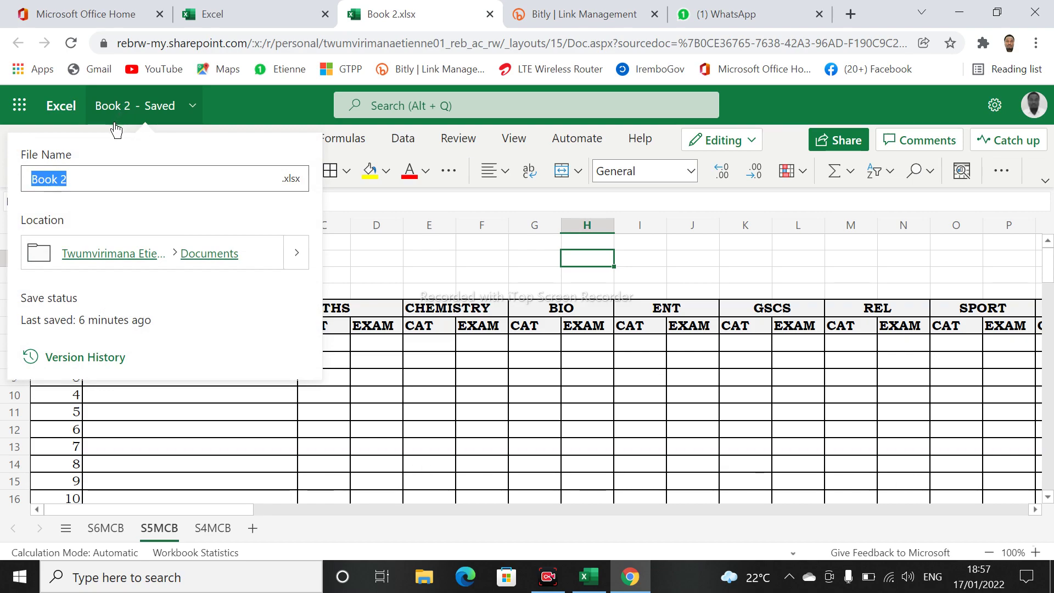
text(TER)
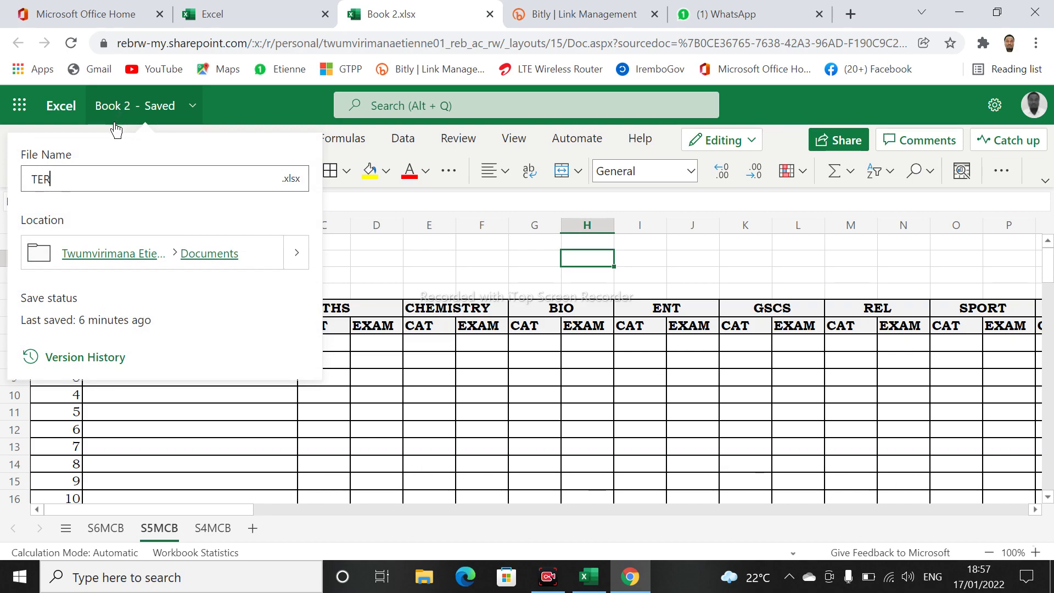
text(M IIN)
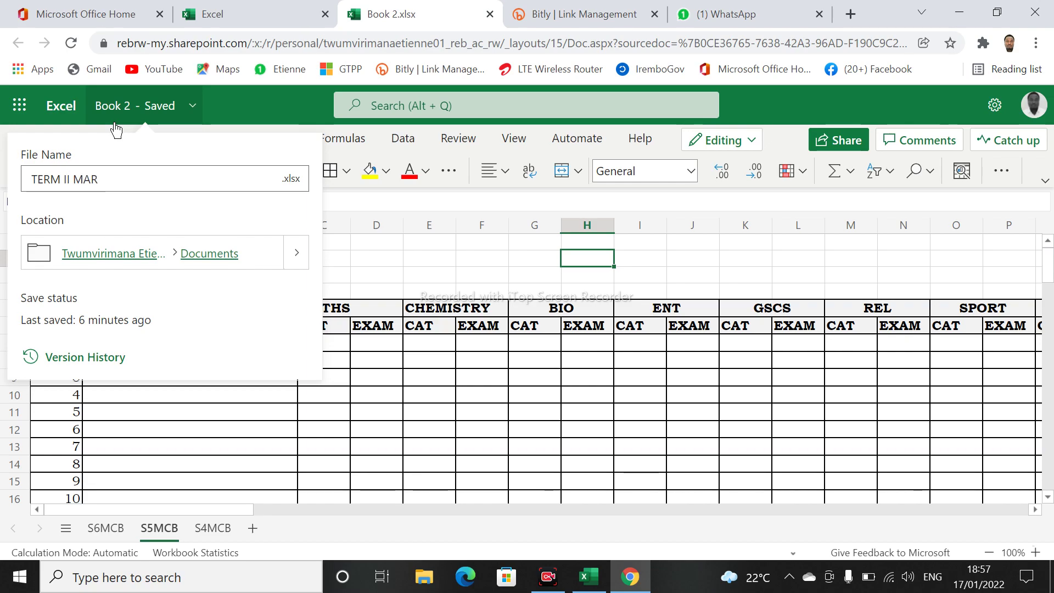
text(ARKS COLLECTION)
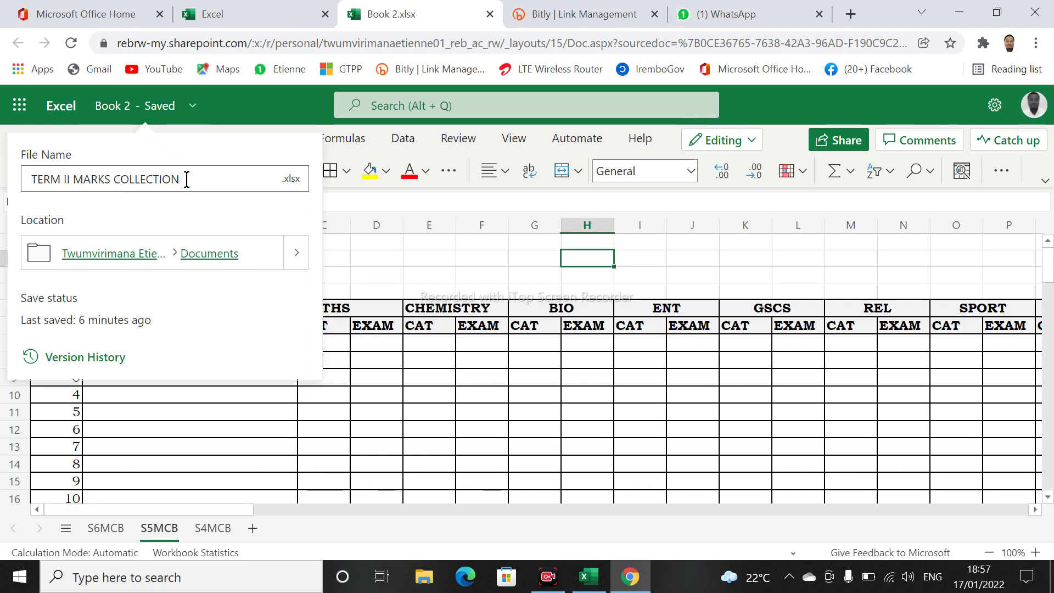
key(Return)
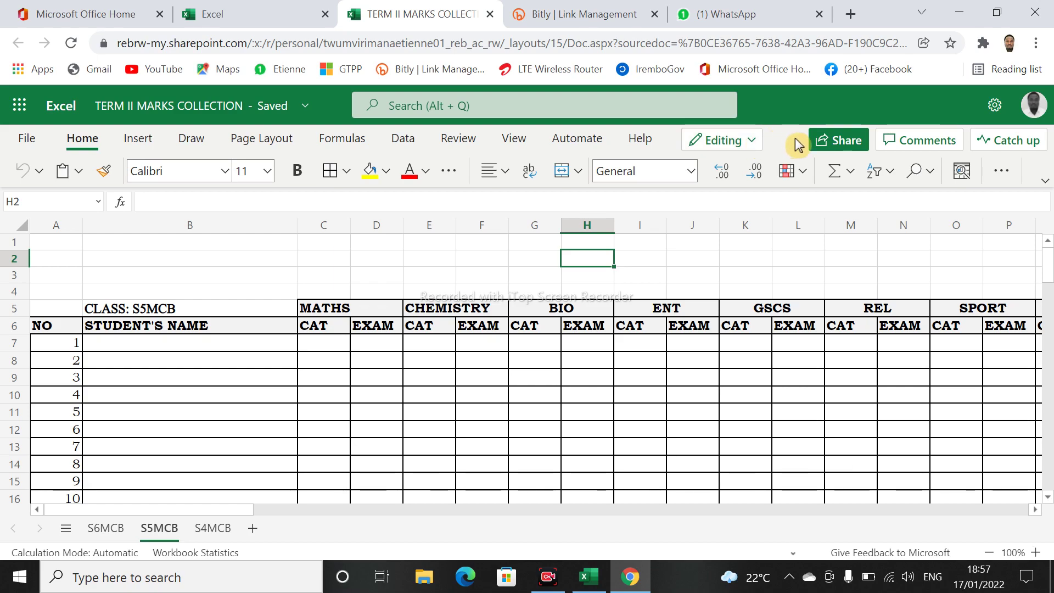
Launch TERM II MARKS COLLECTION in desktop Excel via Editing > Open in Desktop App.
click(754, 144)
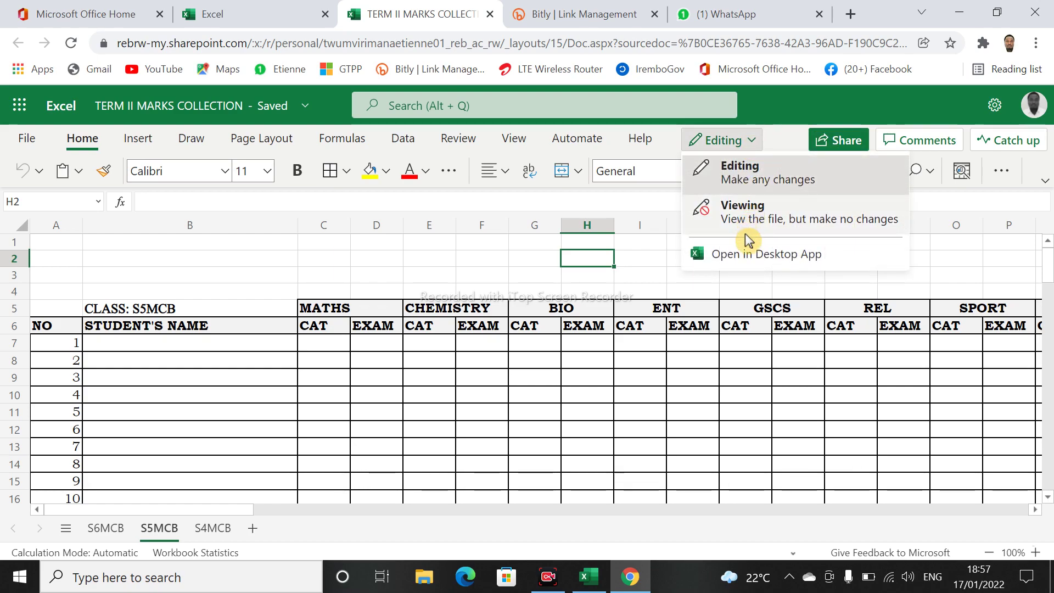
click(745, 252)
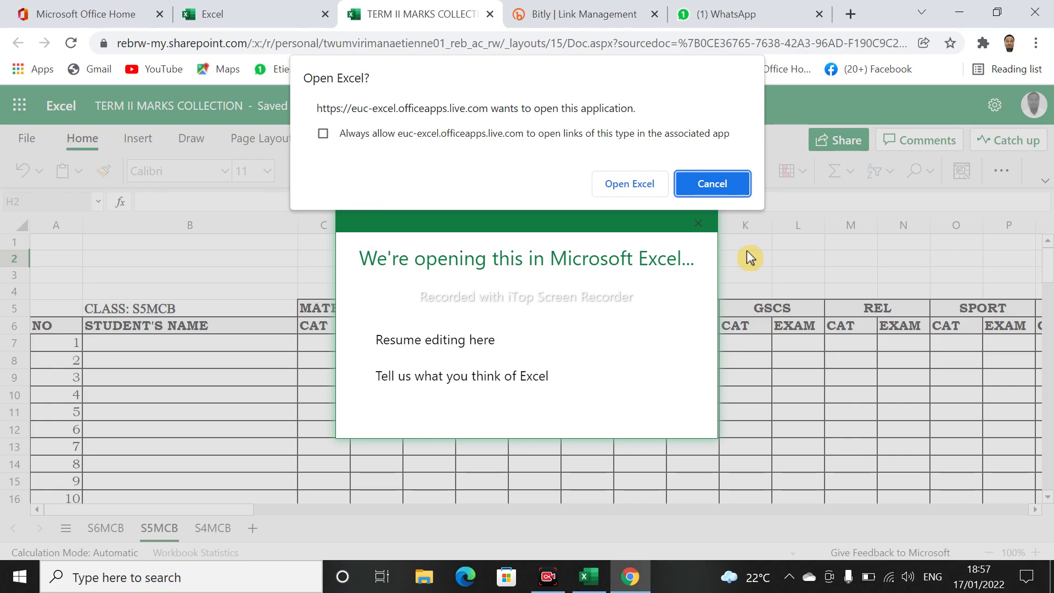
click(635, 183)
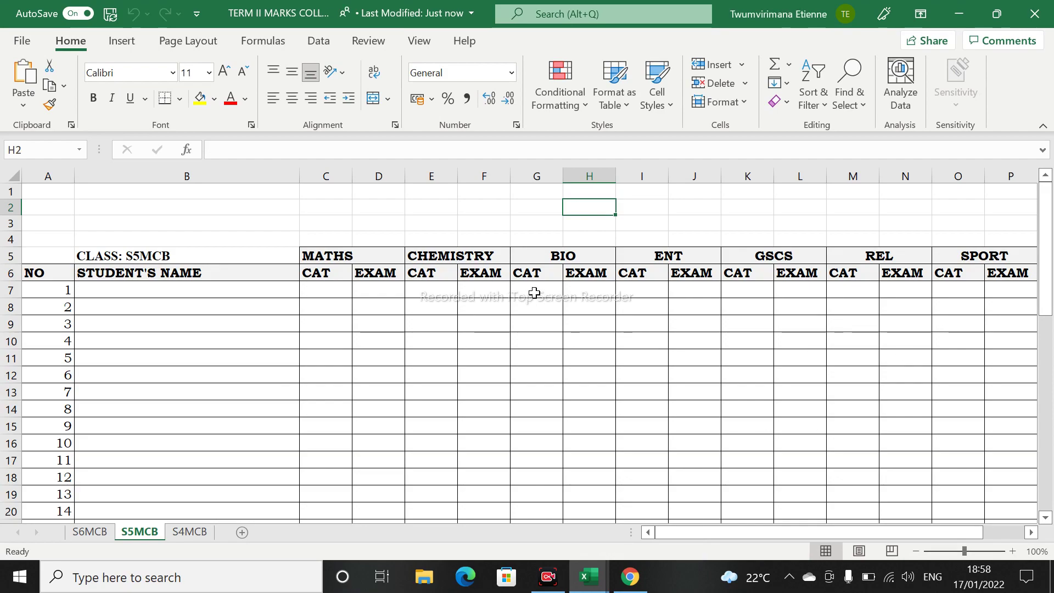
Start a File > Save a Copy > Browse, then cancel it and return to the S5MCB sheet.
drag(732, 532, 615, 546)
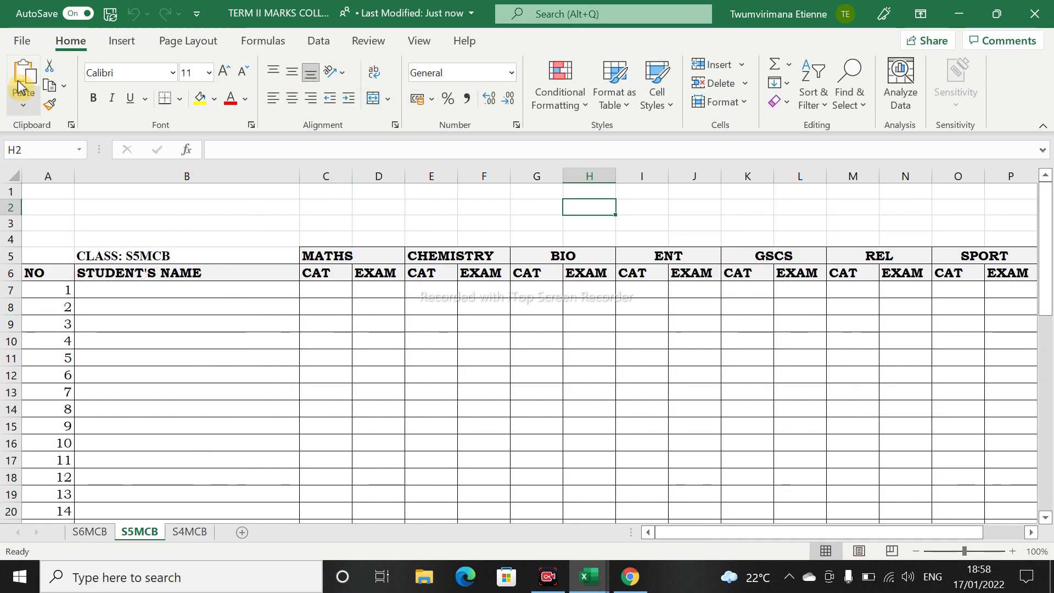
click(21, 43)
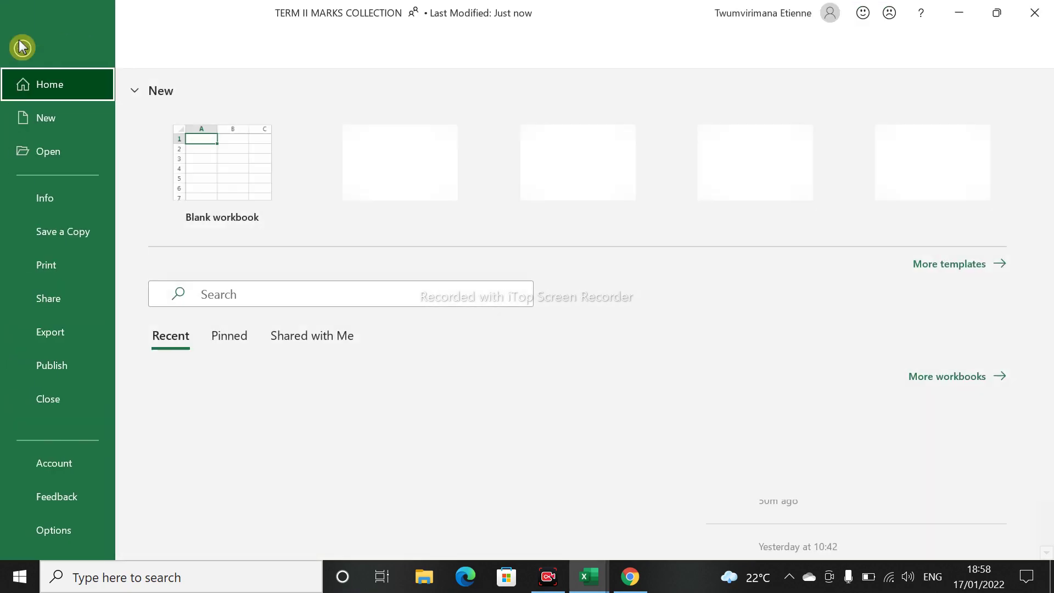
click(71, 230)
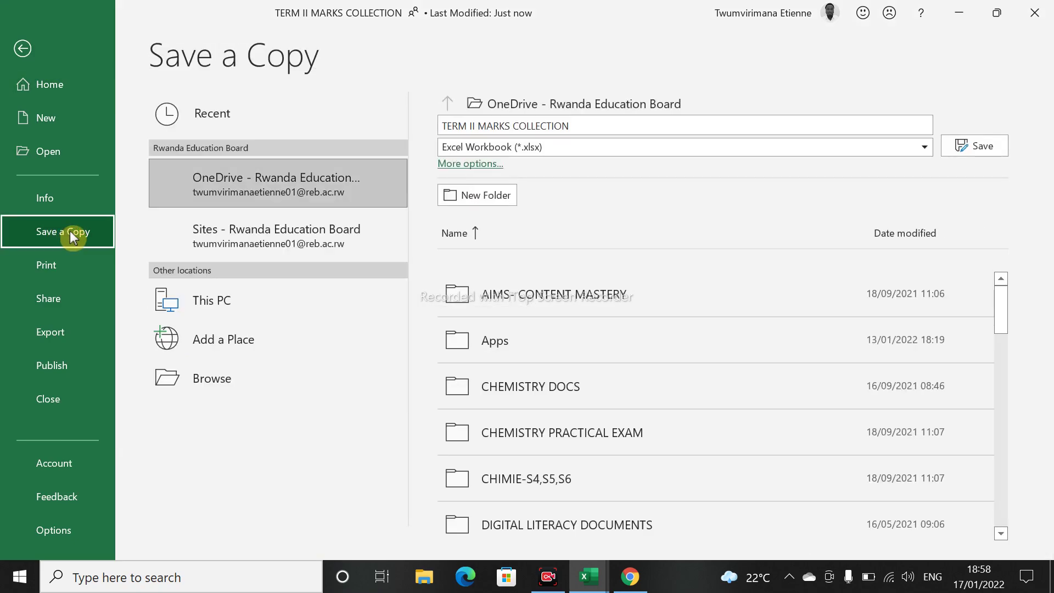
click(214, 377)
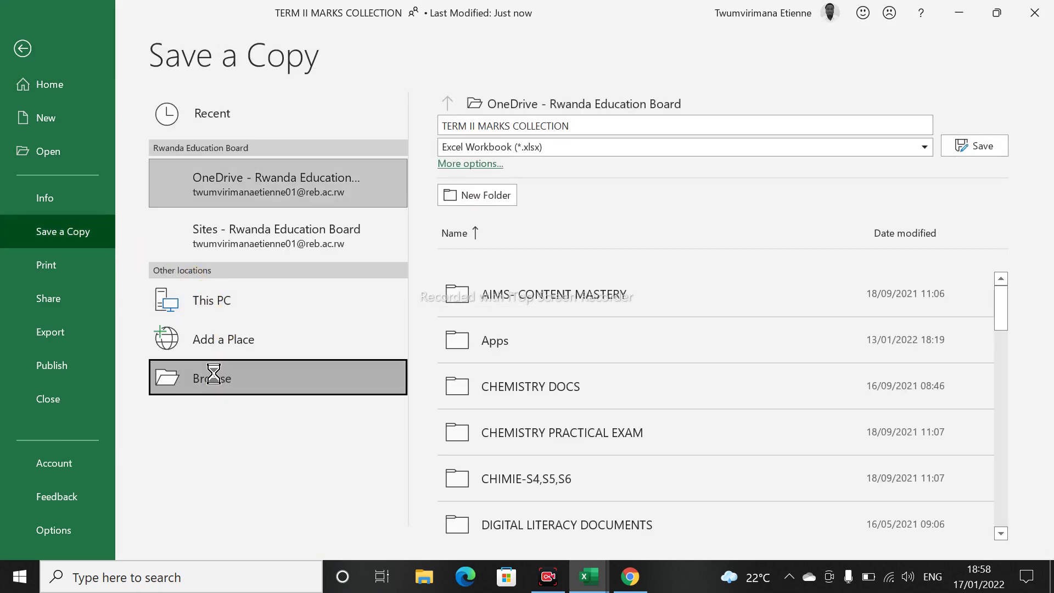
click(472, 343)
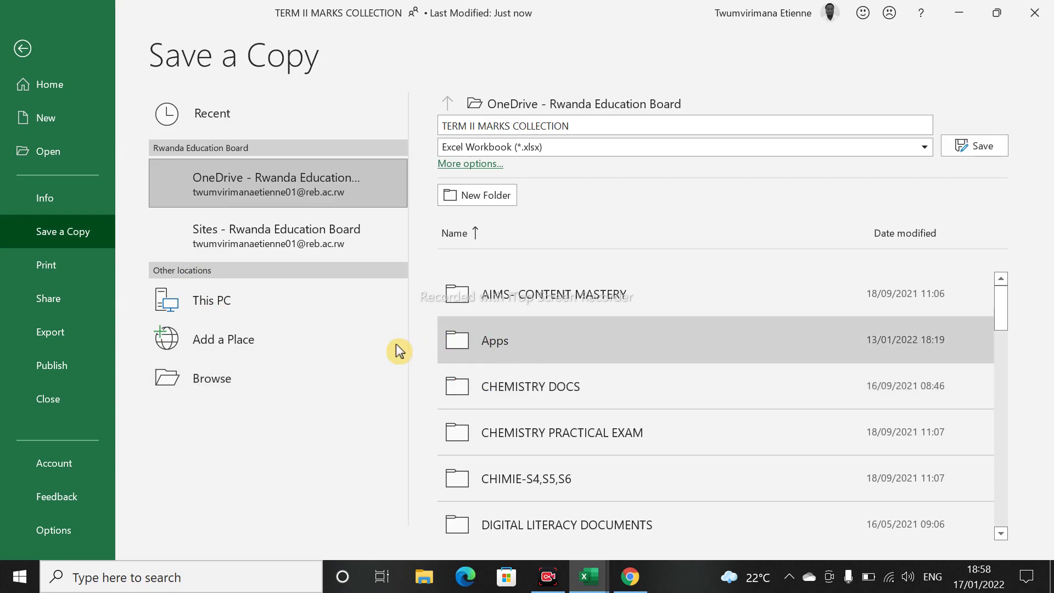
click(324, 376)
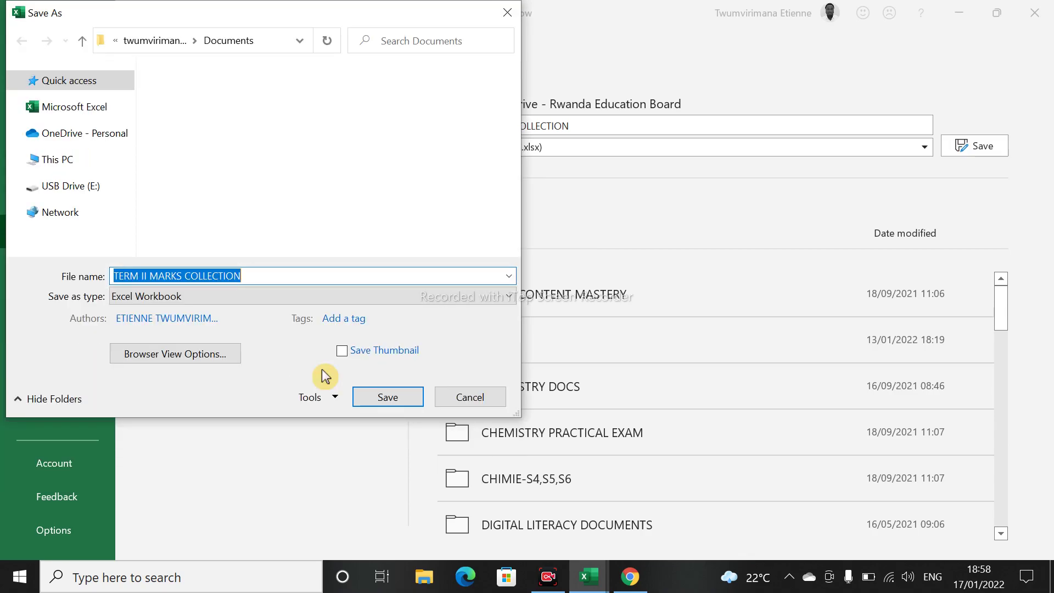
click(470, 404)
click(469, 403)
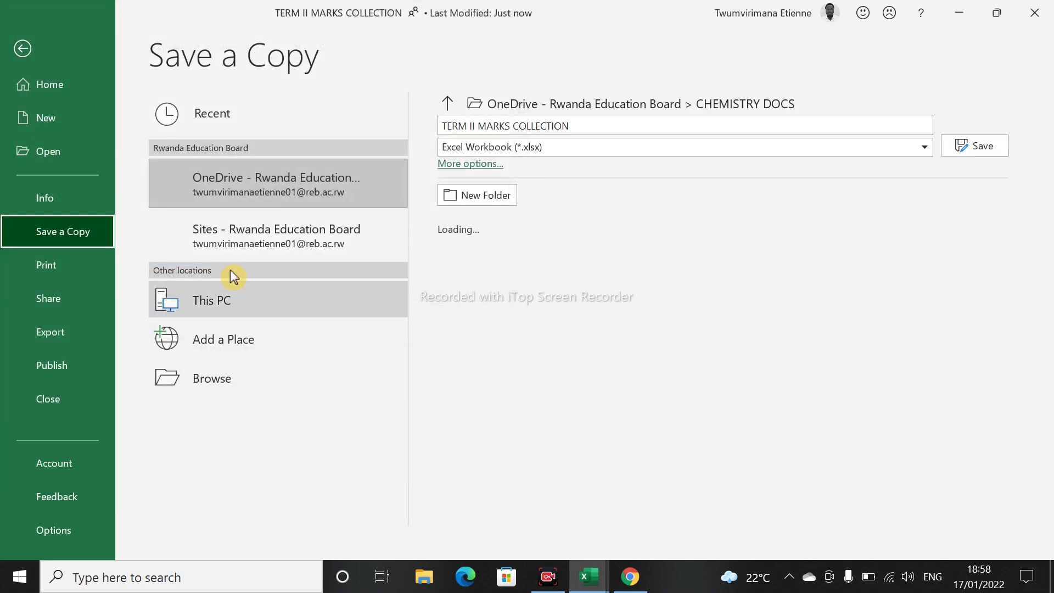
click(22, 48)
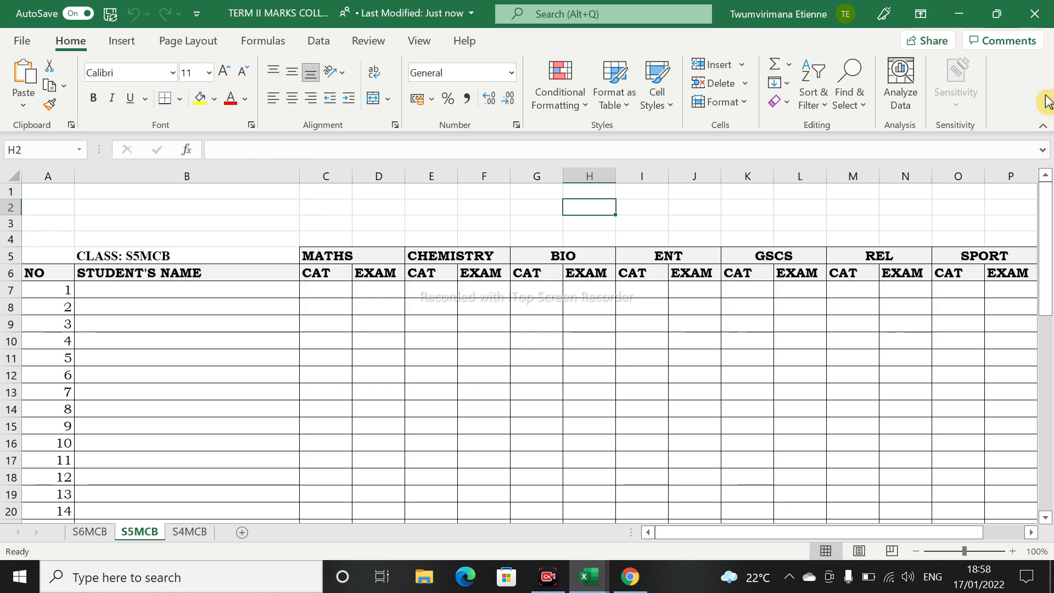
Minimise the TERM II and FICHES O'LEVEL desktop Excel windows.
click(650, 440)
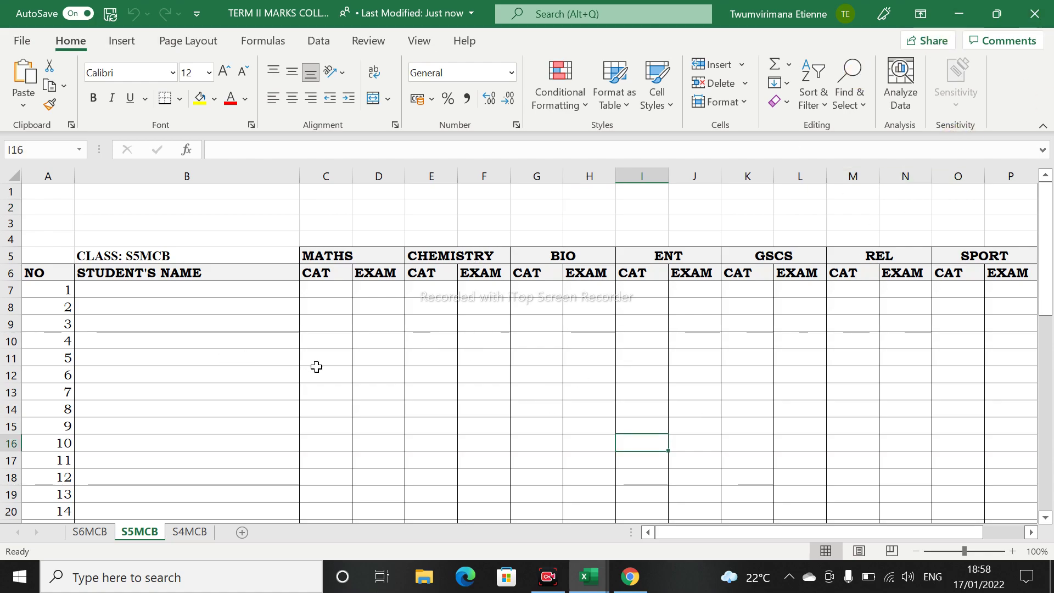
click(959, 14)
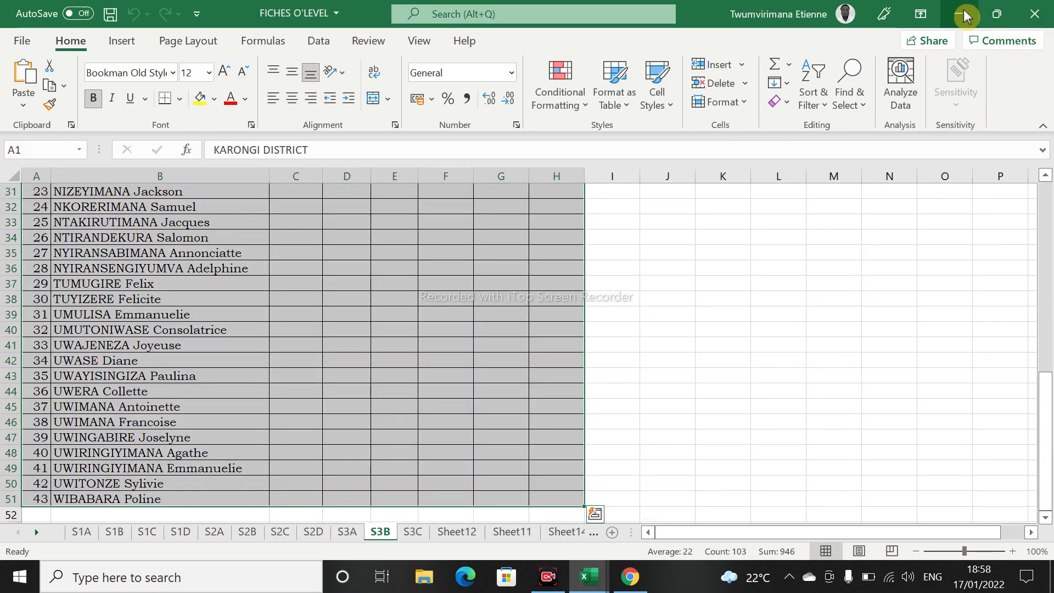
click(960, 12)
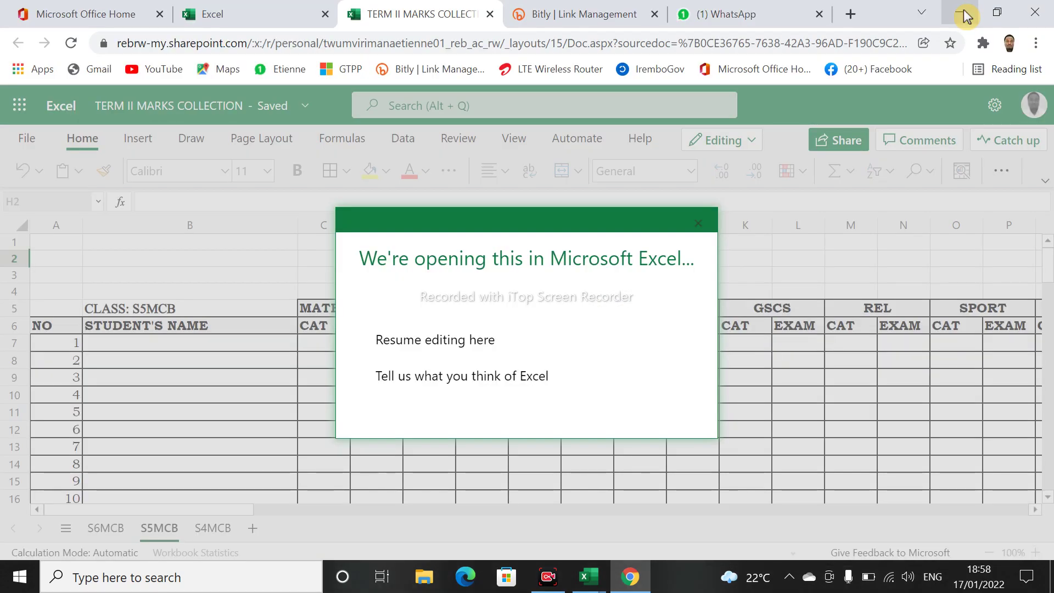
Close the 'All done' message and switch to the S6MCB sheet tab.
click(699, 224)
click(870, 395)
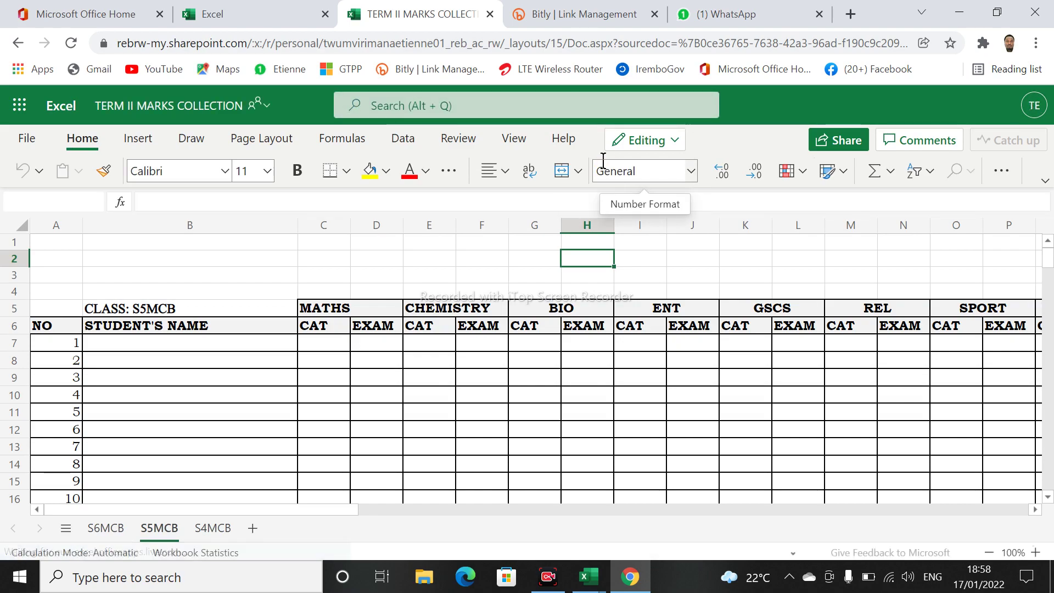
click(108, 529)
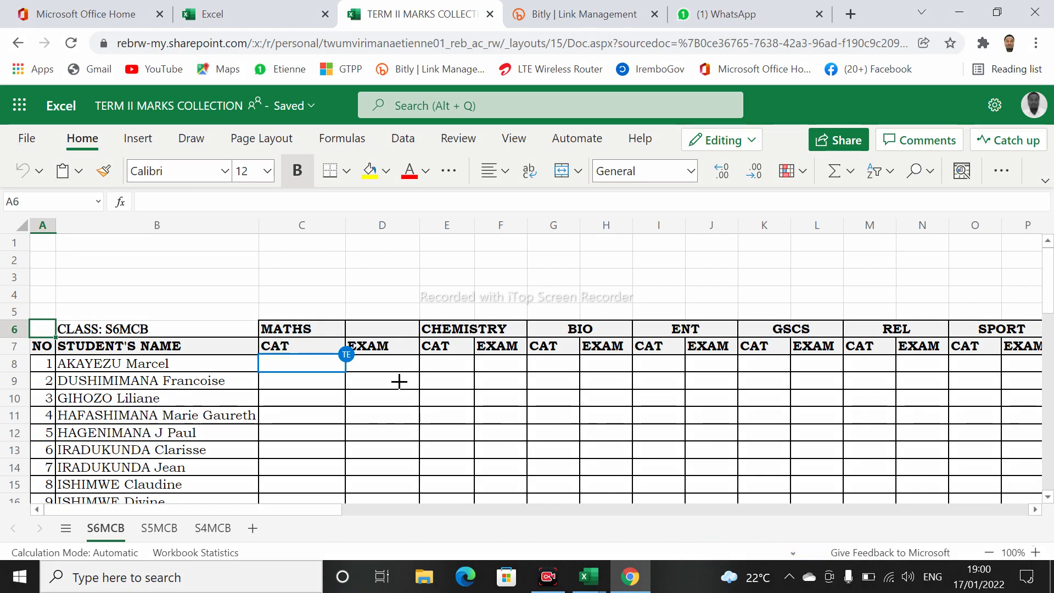
Check the Maths CAT marks 23, 50, 20 and 45 in C8:C11, ending on cell C8.
mouse_move(251, 305)
mouse_down()
mouse_move(333, 394)
mouse_move(376, 406)
mouse_up()
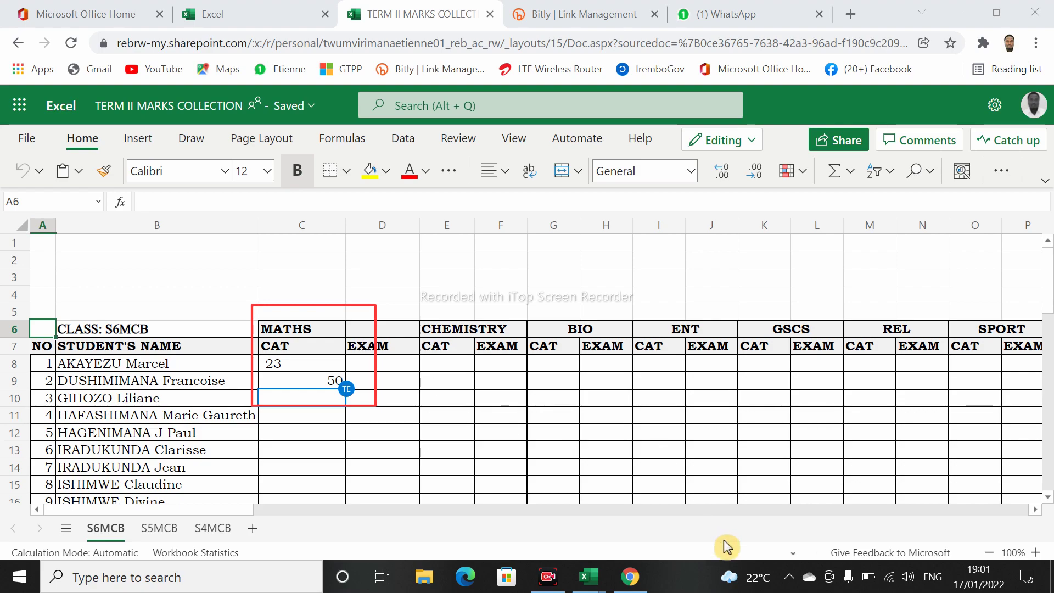
click(542, 451)
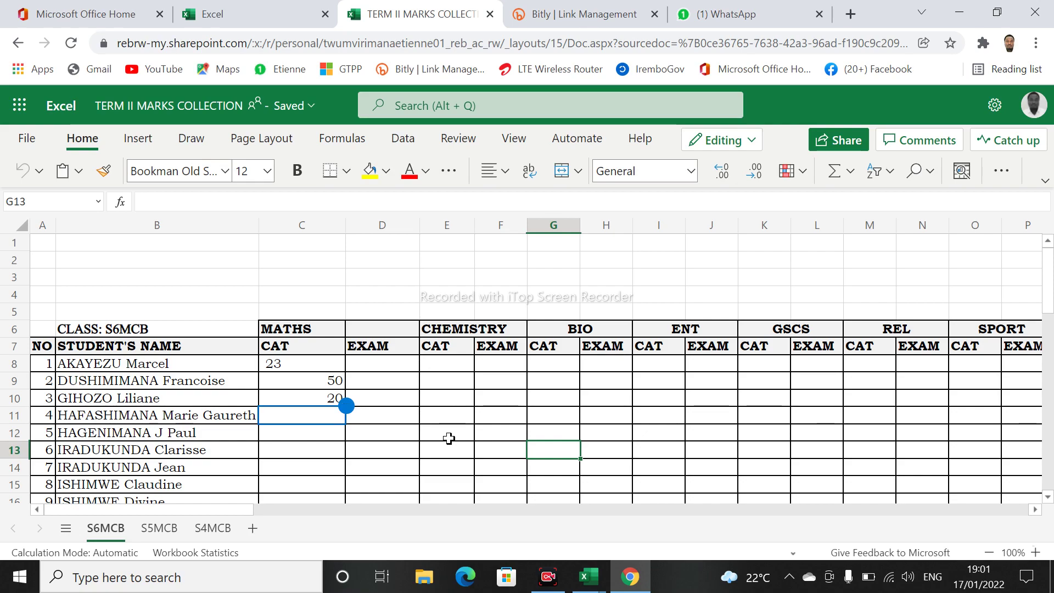
click(542, 461)
click(507, 415)
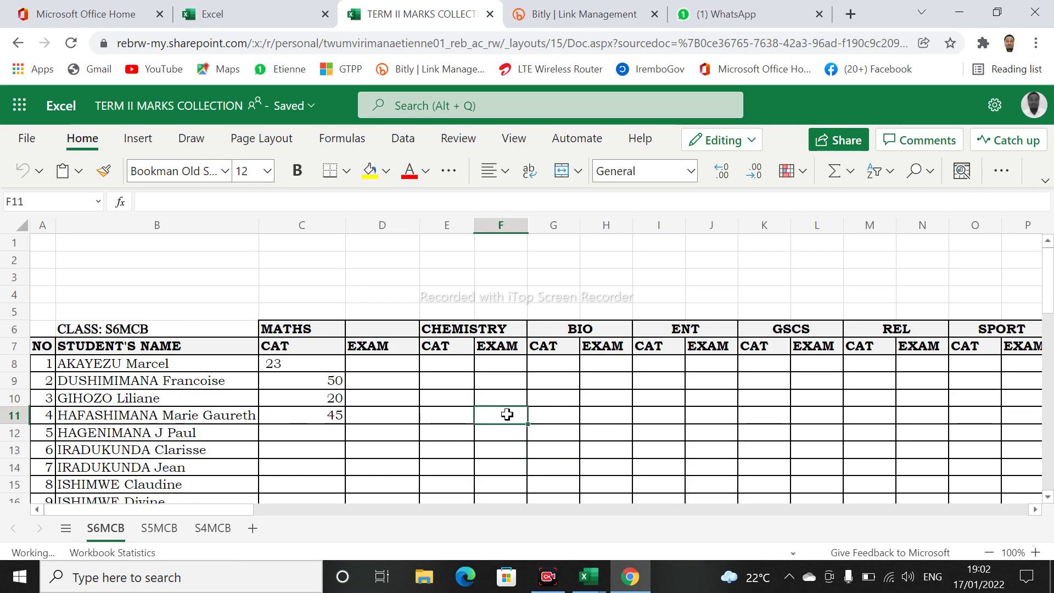
click(322, 364)
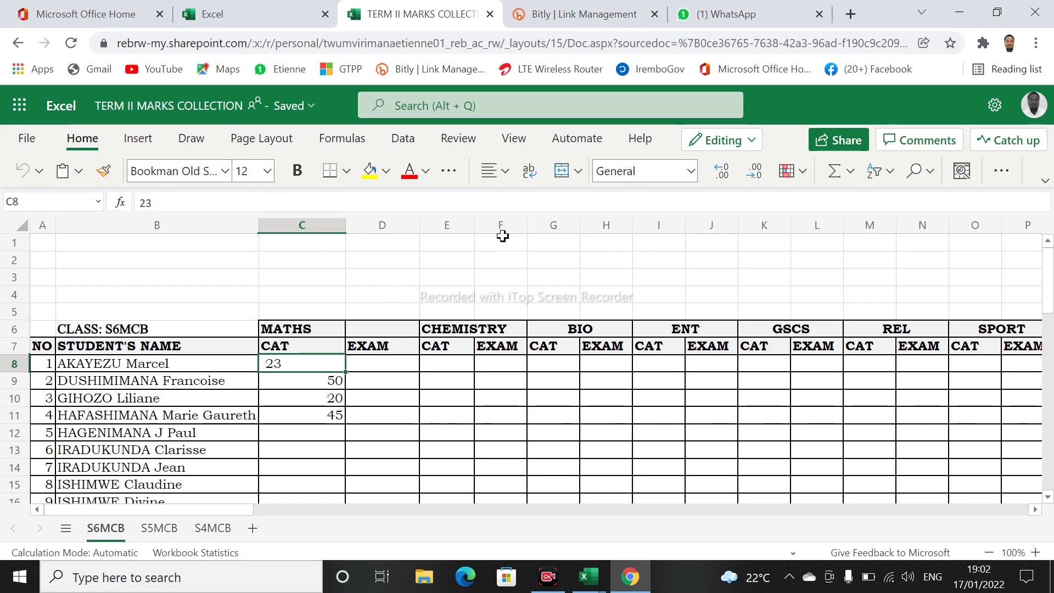
Apply Align Text Right to the mark 23 in cell C8.
click(504, 176)
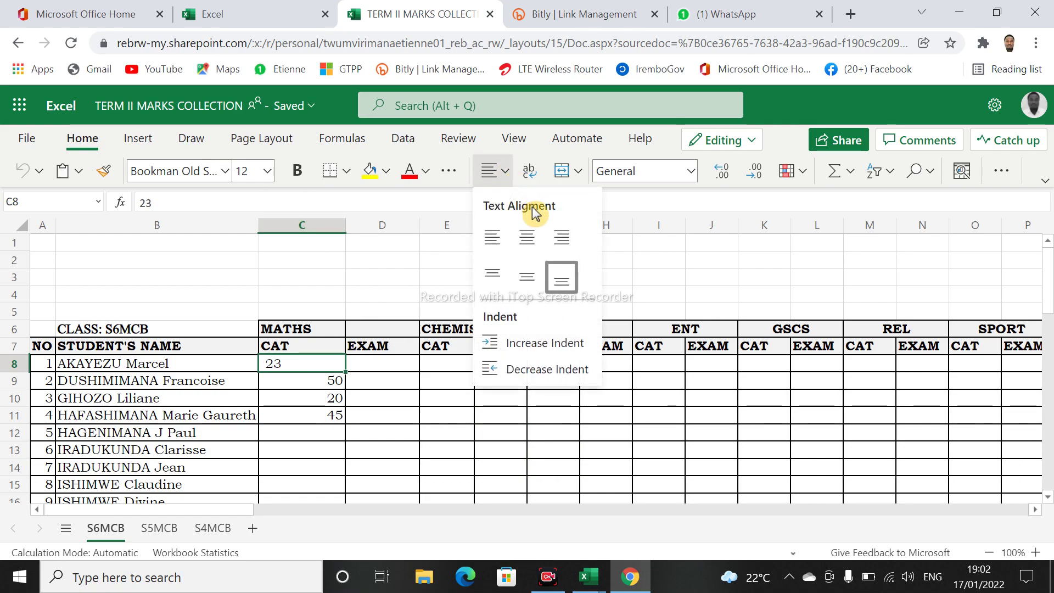
click(563, 249)
click(477, 430)
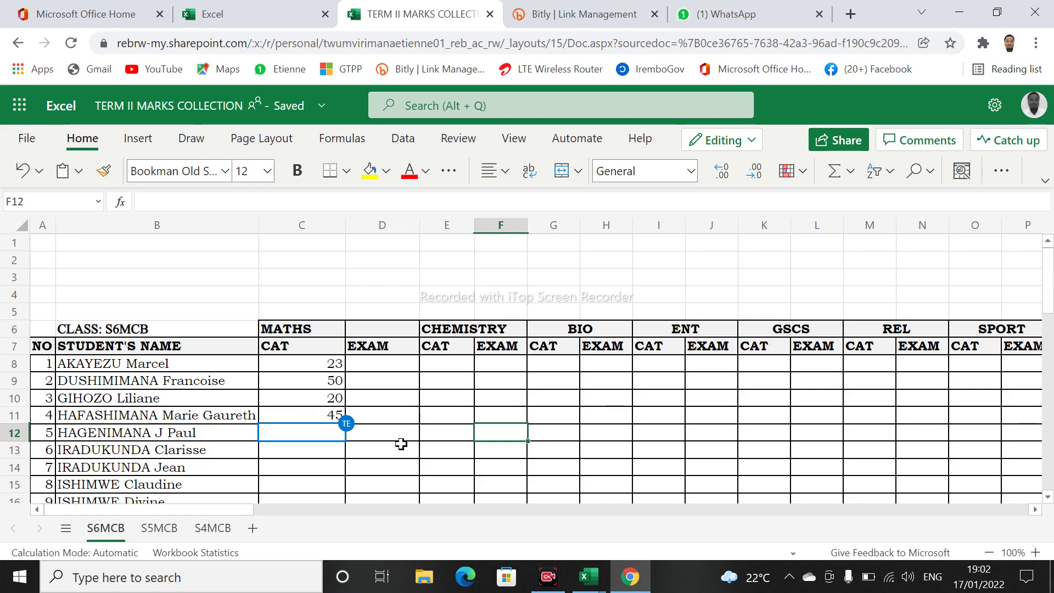
click(557, 440)
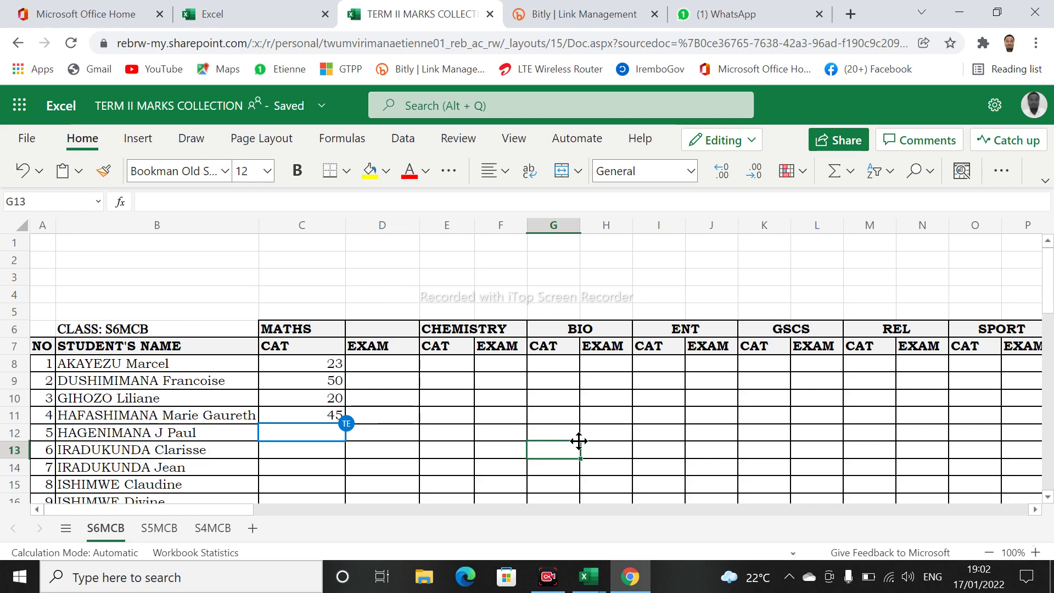
click(597, 437)
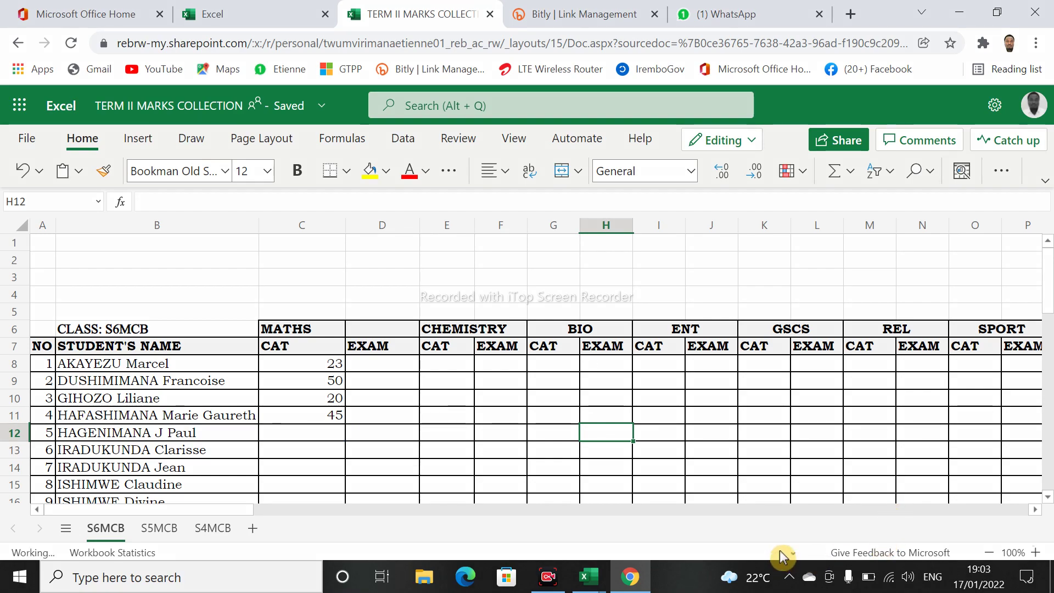
mouse_move(195, 302)
mouse_down()
mouse_move(411, 400)
mouse_move(454, 440)
mouse_up()
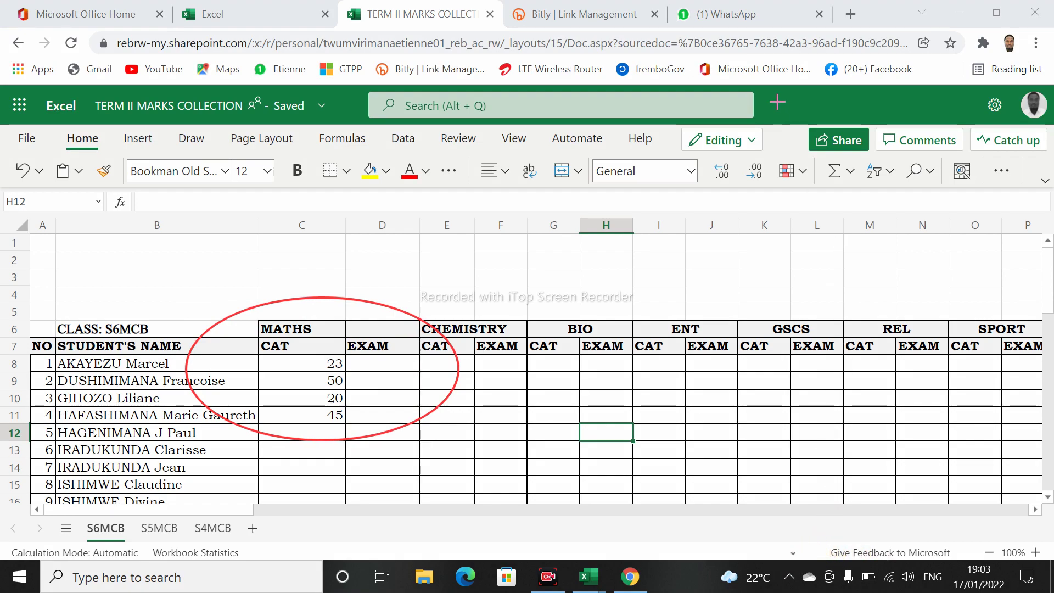
mouse_move(796, 116)
mouse_down()
mouse_move(884, 159)
mouse_move(890, 182)
mouse_up()
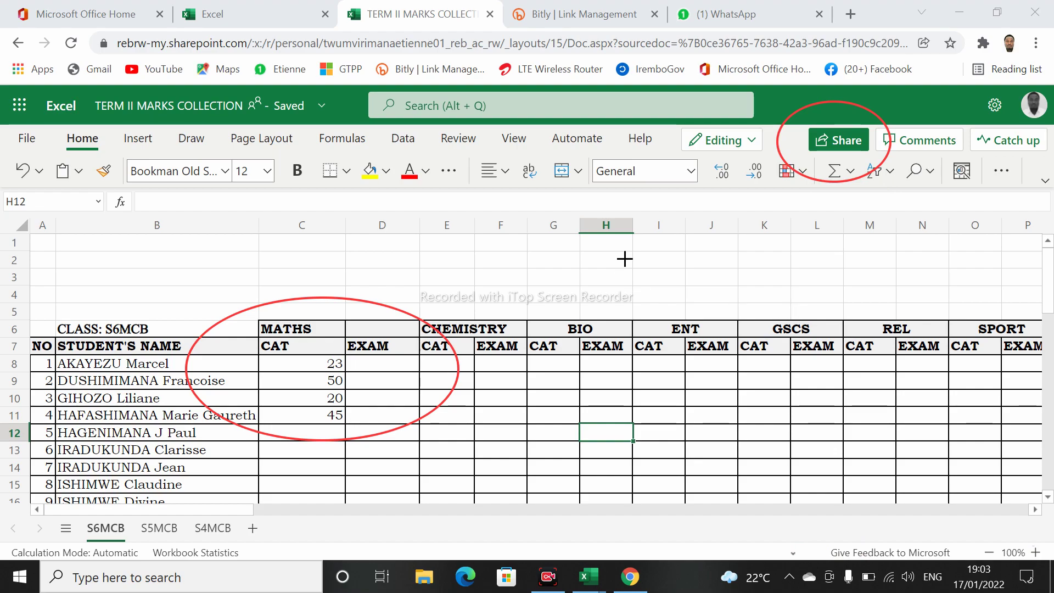